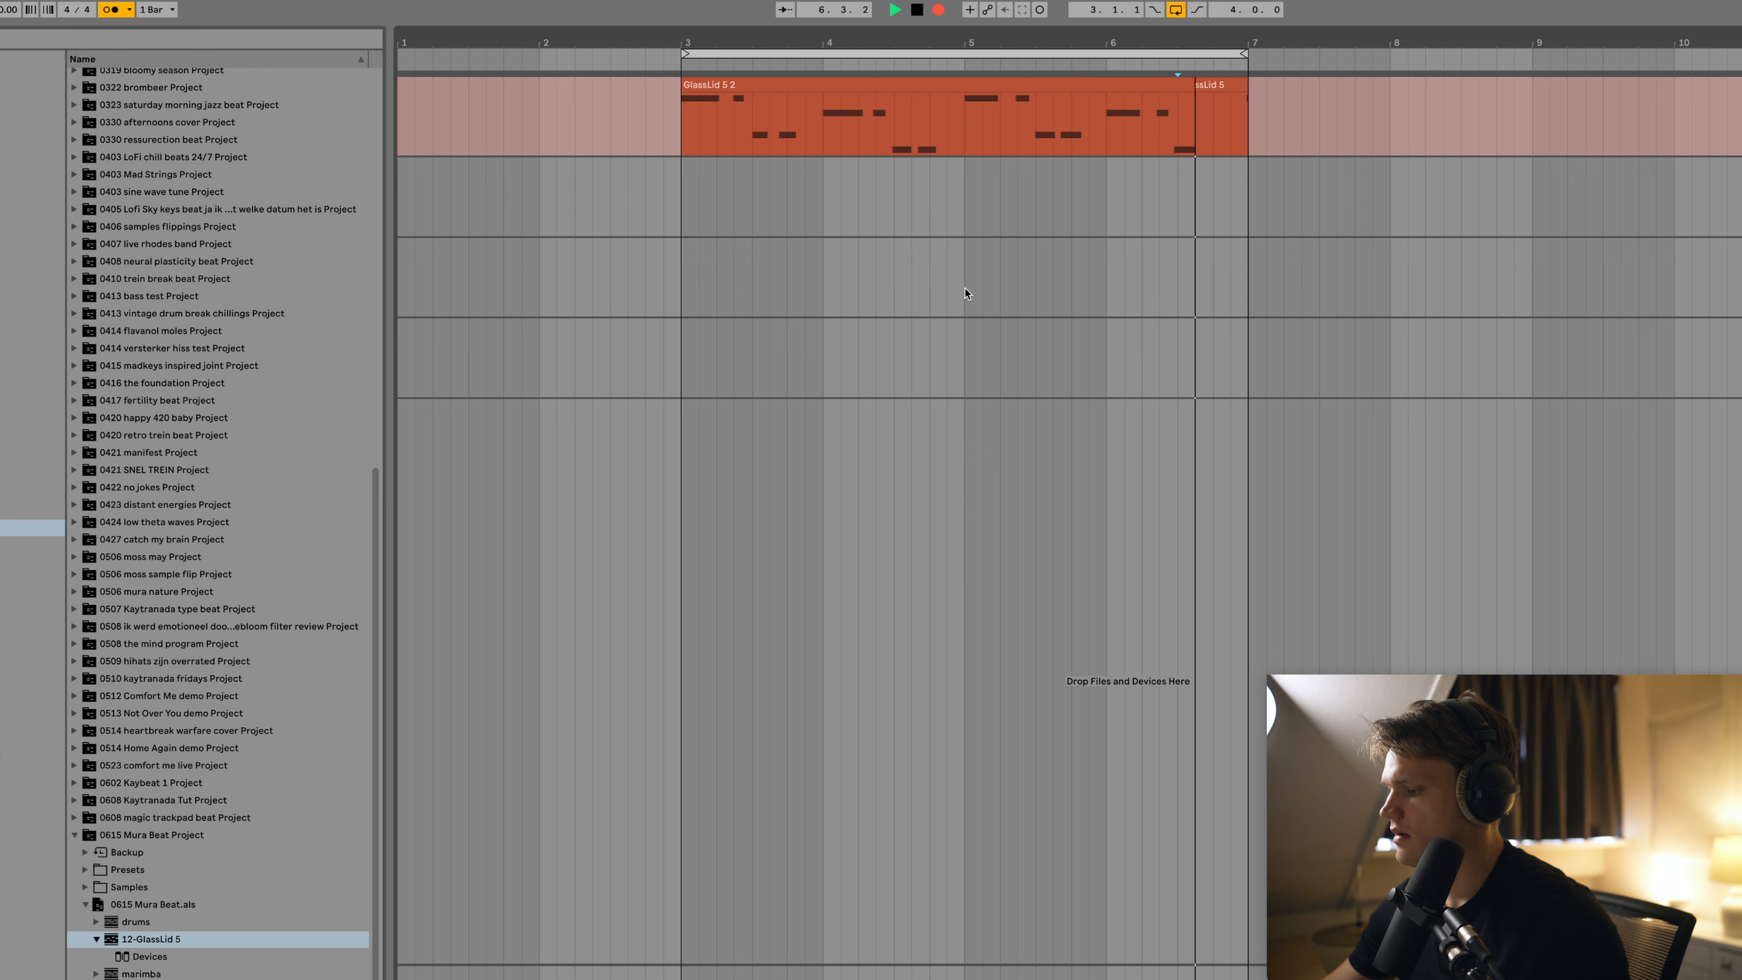
Stop recording and quantize all notes of the GlassLid bass clip to the current grid at 80%, adjusting note starts
{"action": "key", "text": "space"}
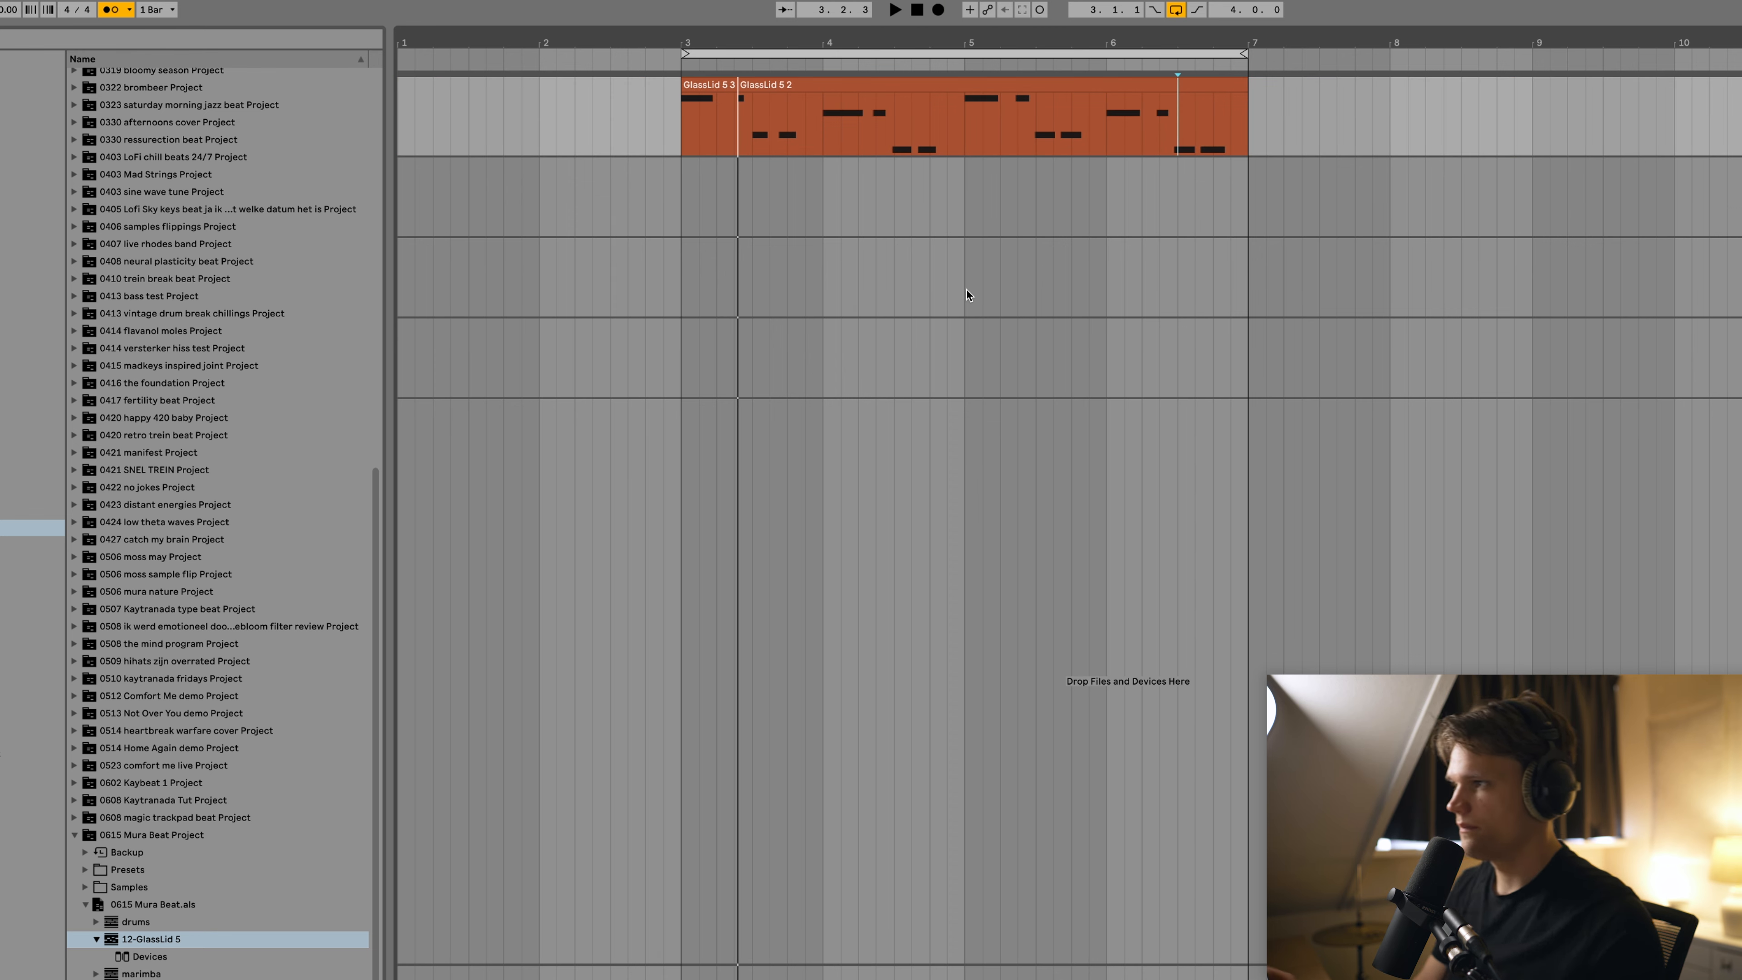
{"action": "double_click", "coordinate": [711, 86]}
{"action": "key", "text": "super+a"}
{"action": "key", "text": "super+shift+u"}
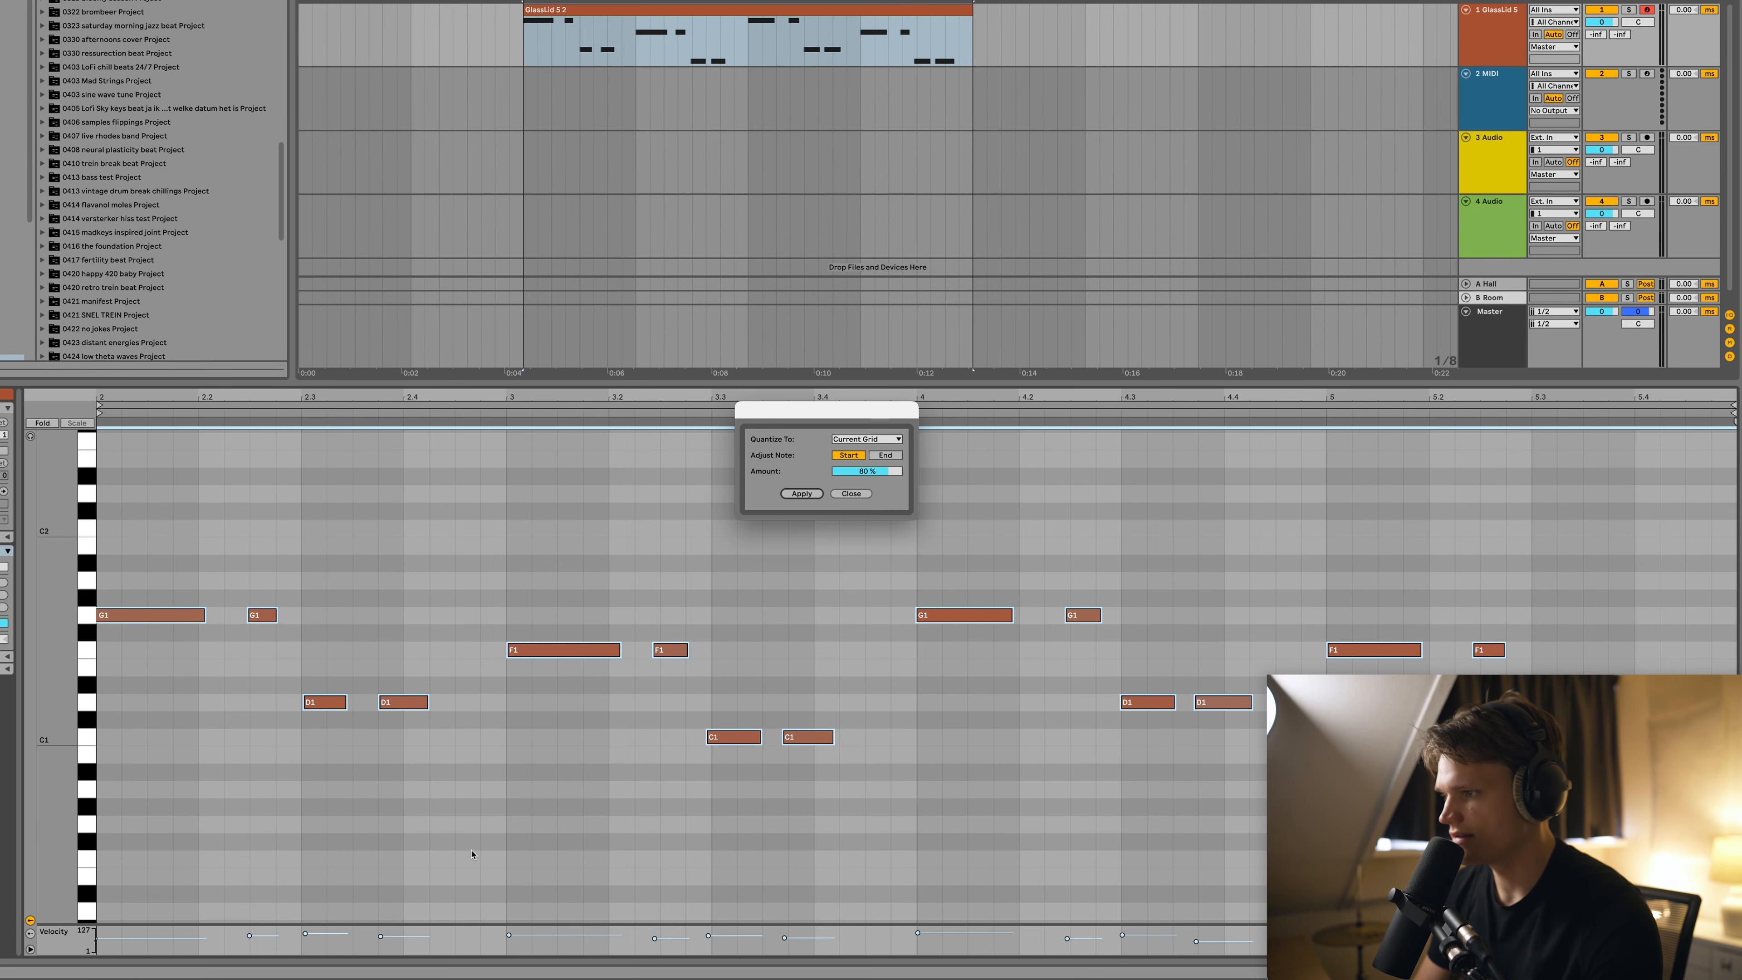
{"action": "left_click", "coordinate": [803, 494]}
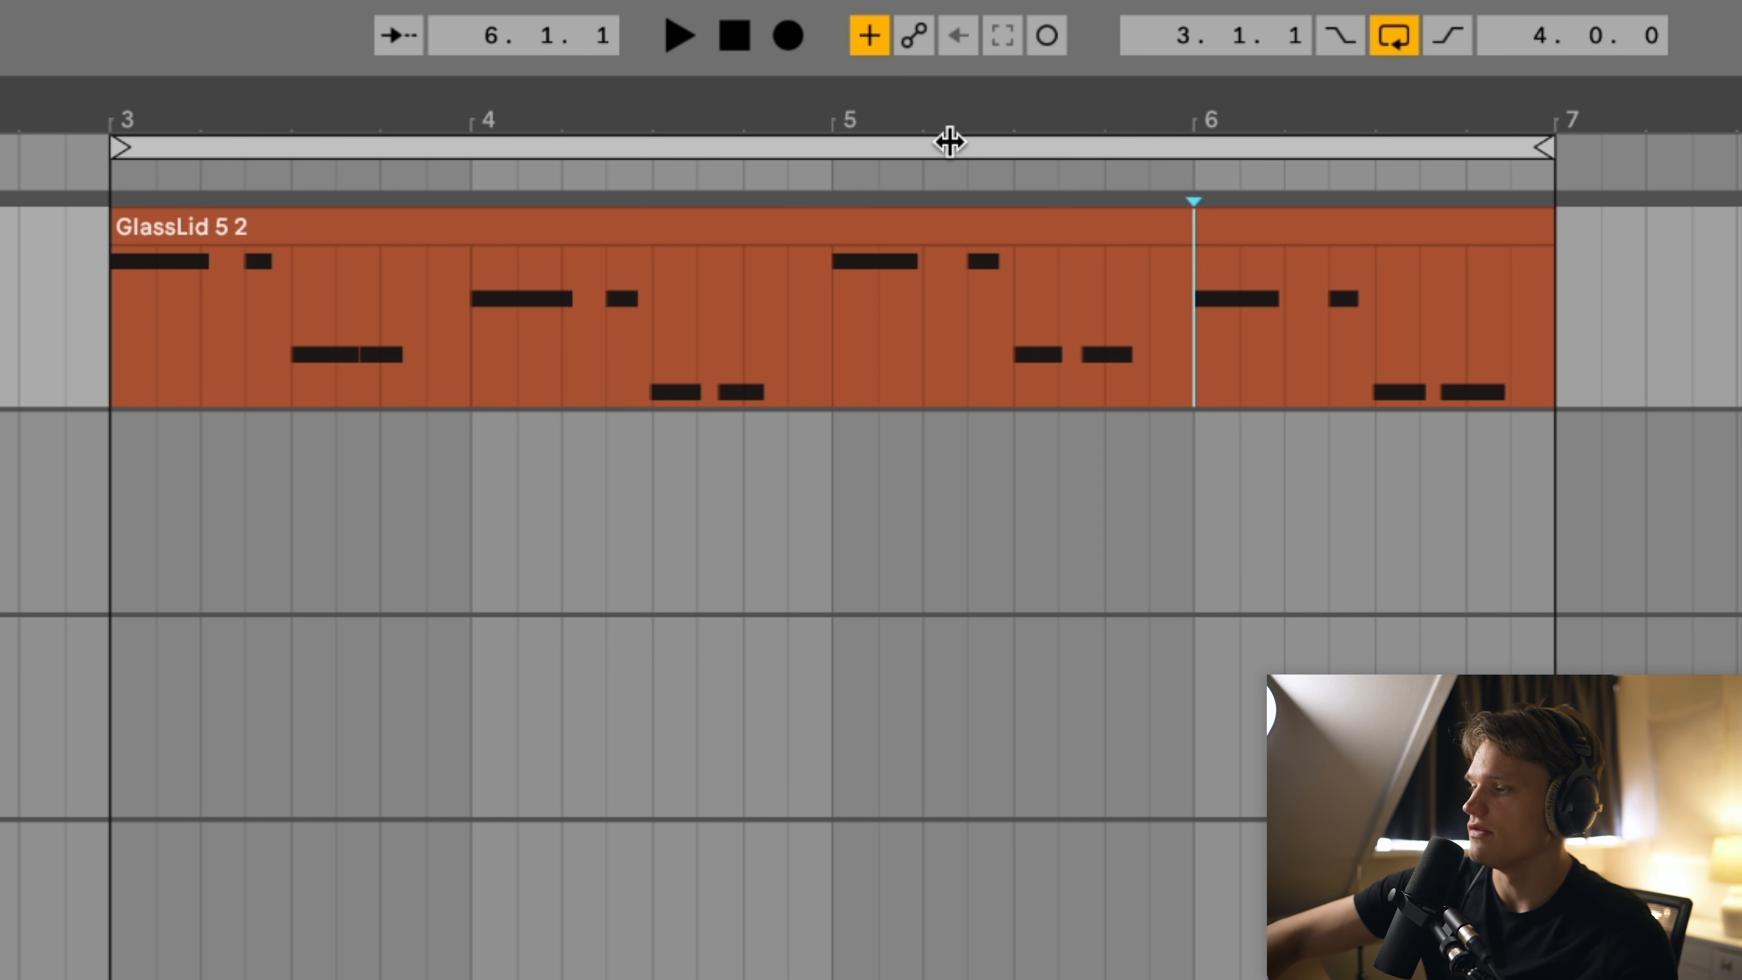
Overdub a sustained middle layer and a higher melody layer onto the GlassLid clip across bars 3 to 7
{"action": "key", "text": "F9"}
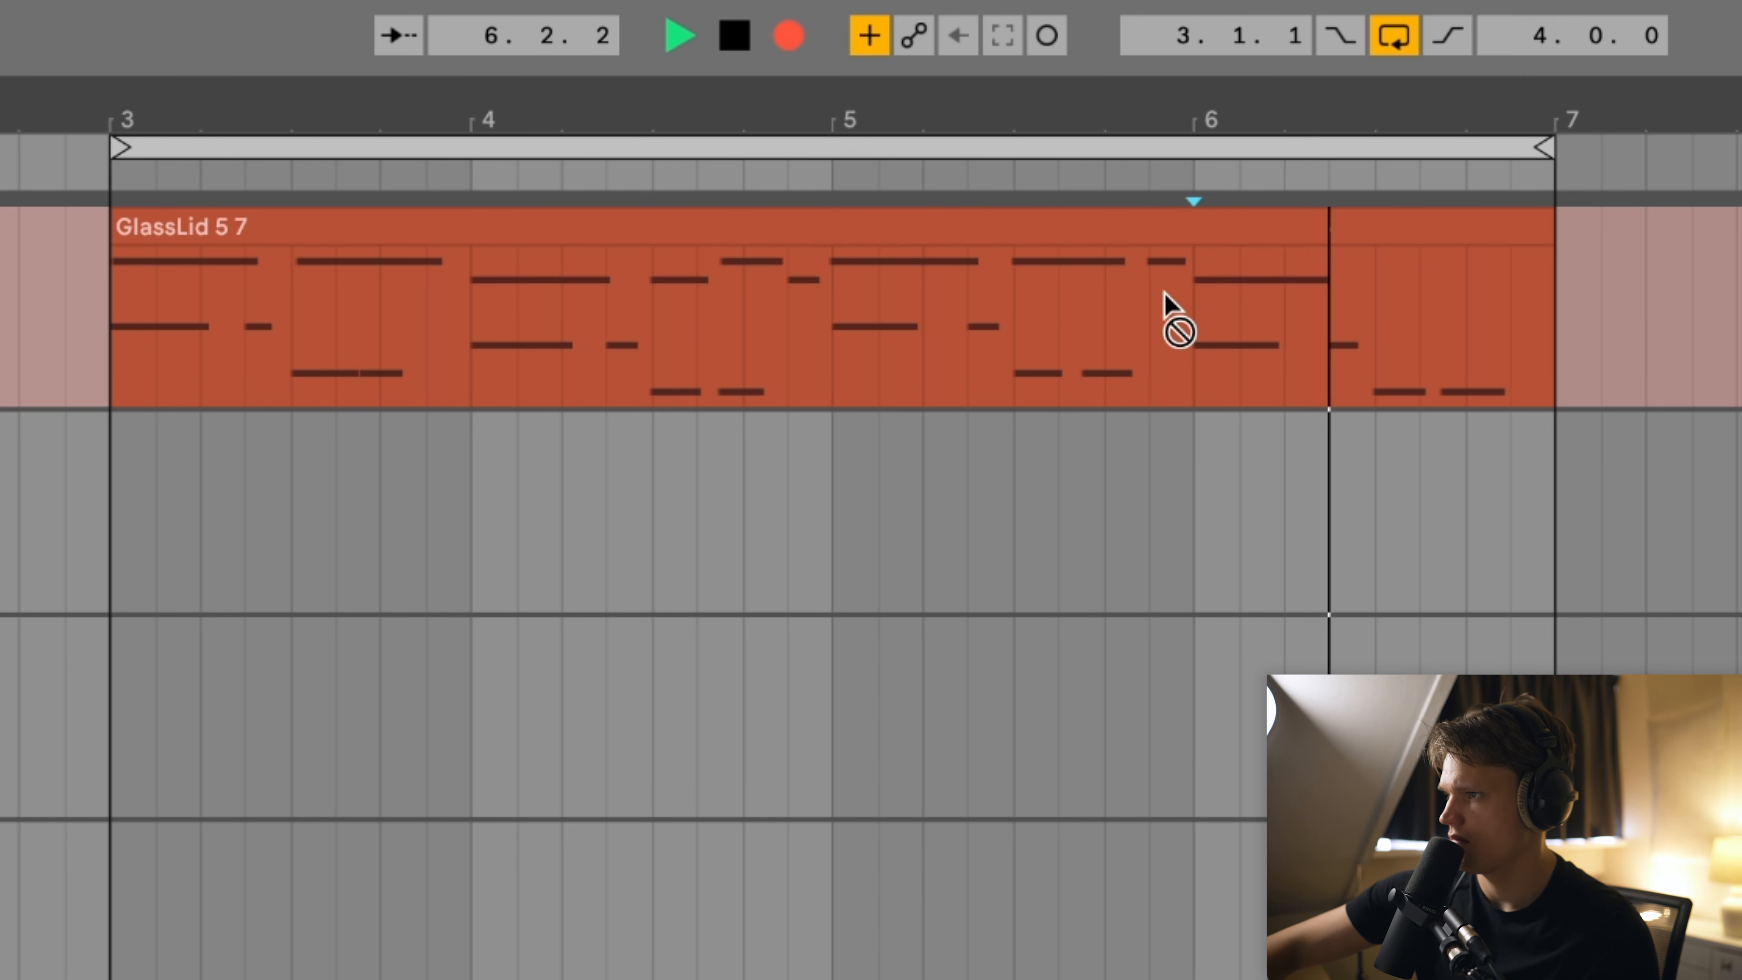
{"action": "key", "text": "space"}
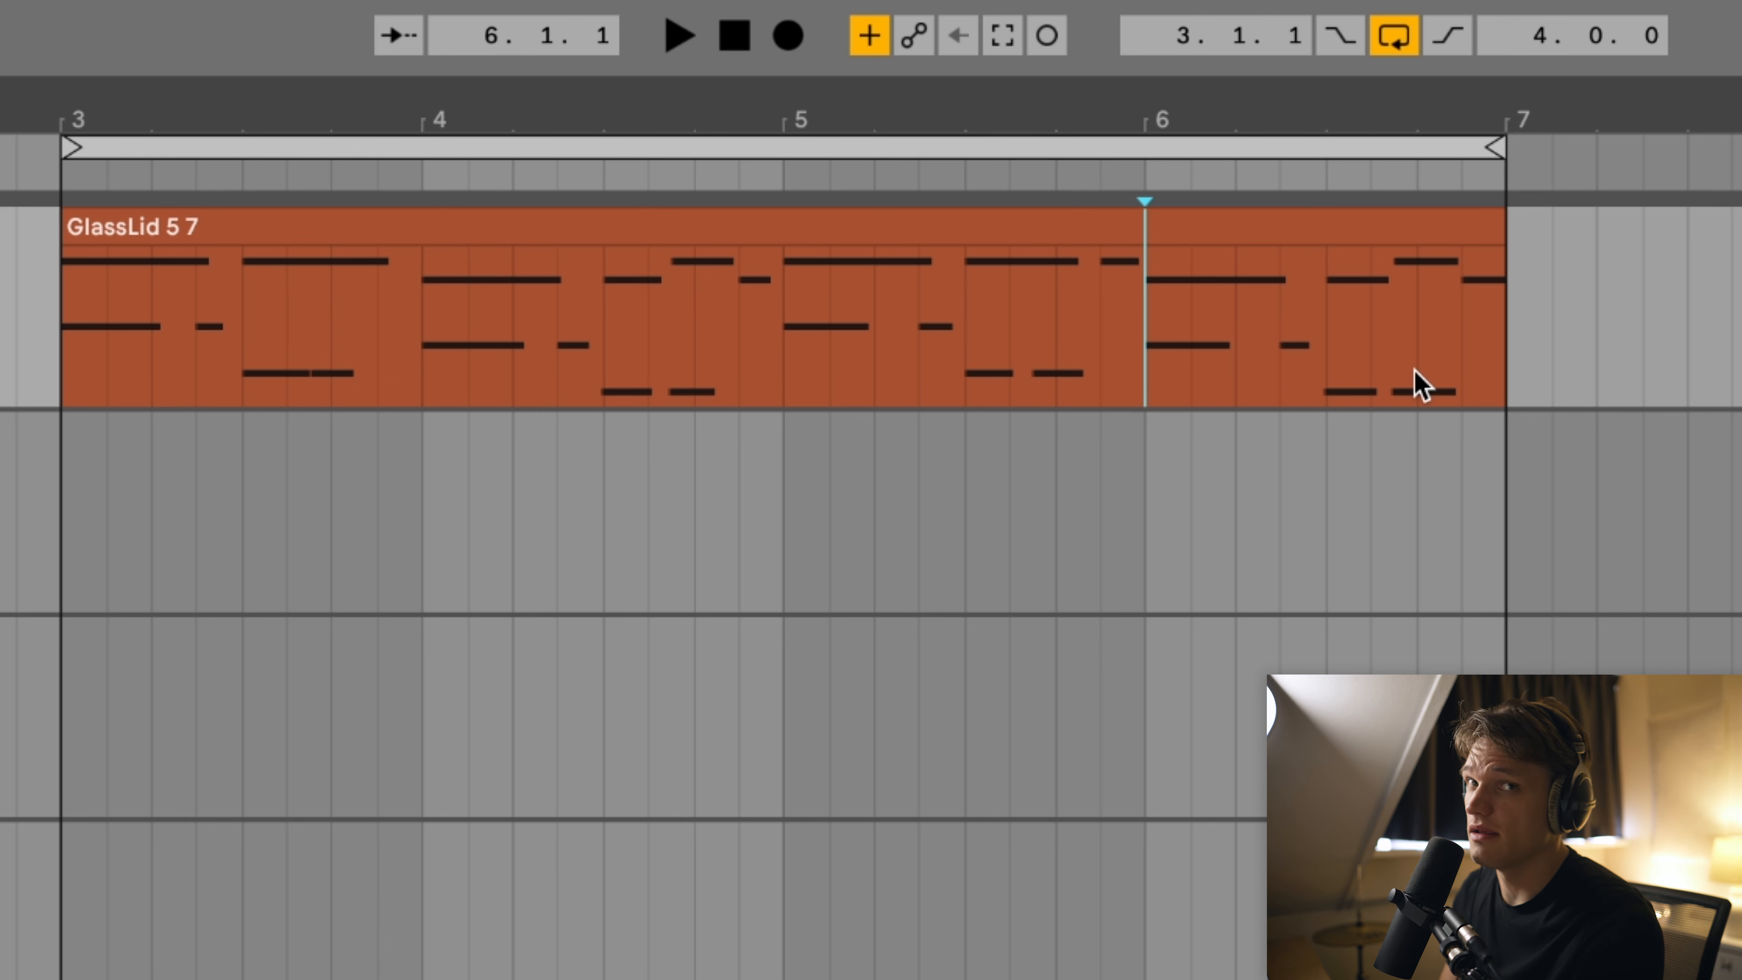
{"action": "key", "text": "F9"}
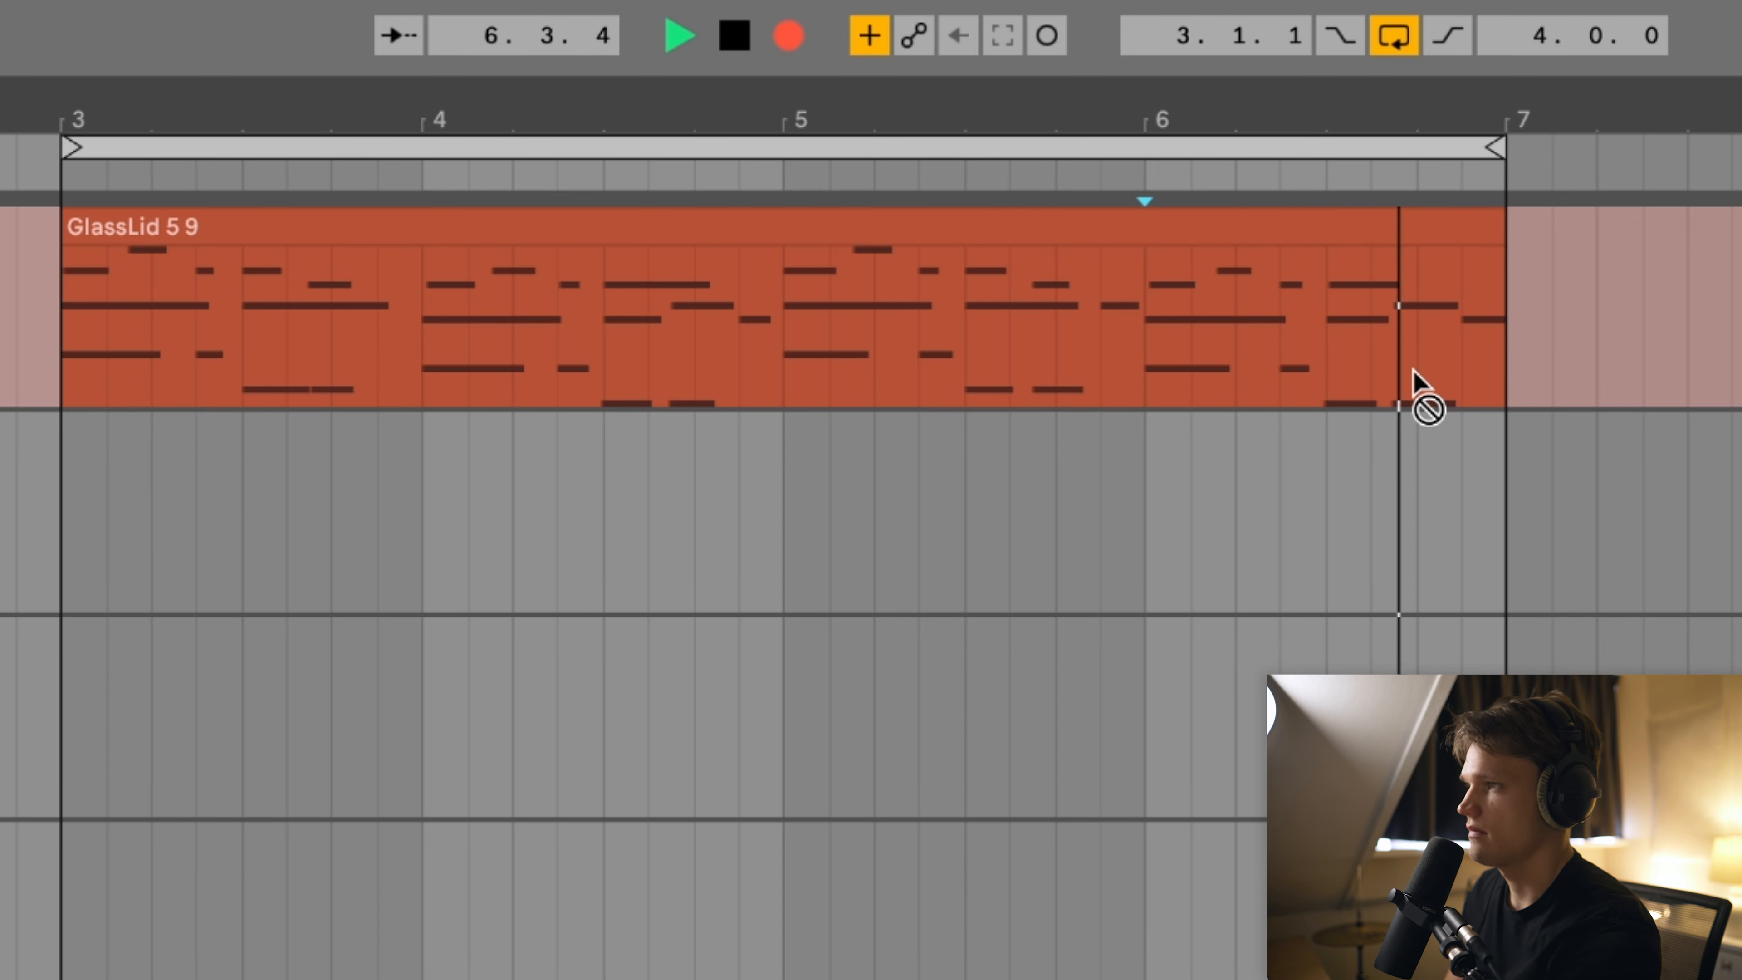
{"action": "key", "text": "space"}
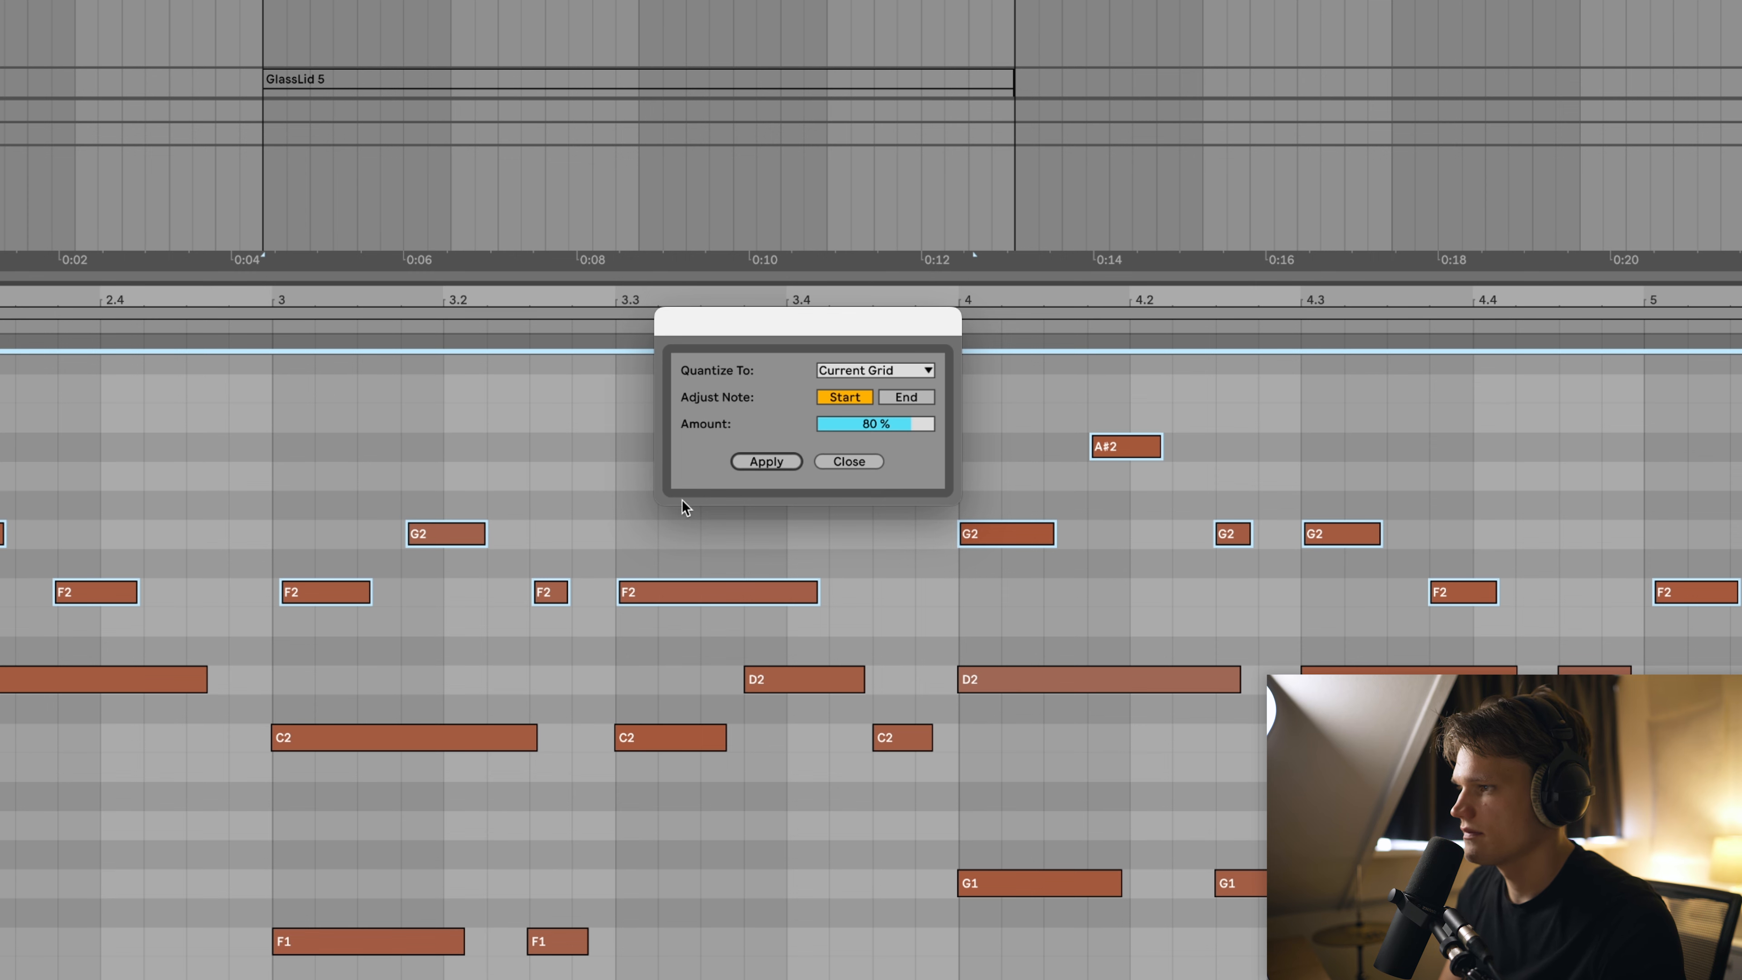
Quantize the newly recorded melody notes to the current grid at 80% and play the clip back
{"action": "left_click", "coordinate": [766, 461]}
{"action": "key", "text": "space"}
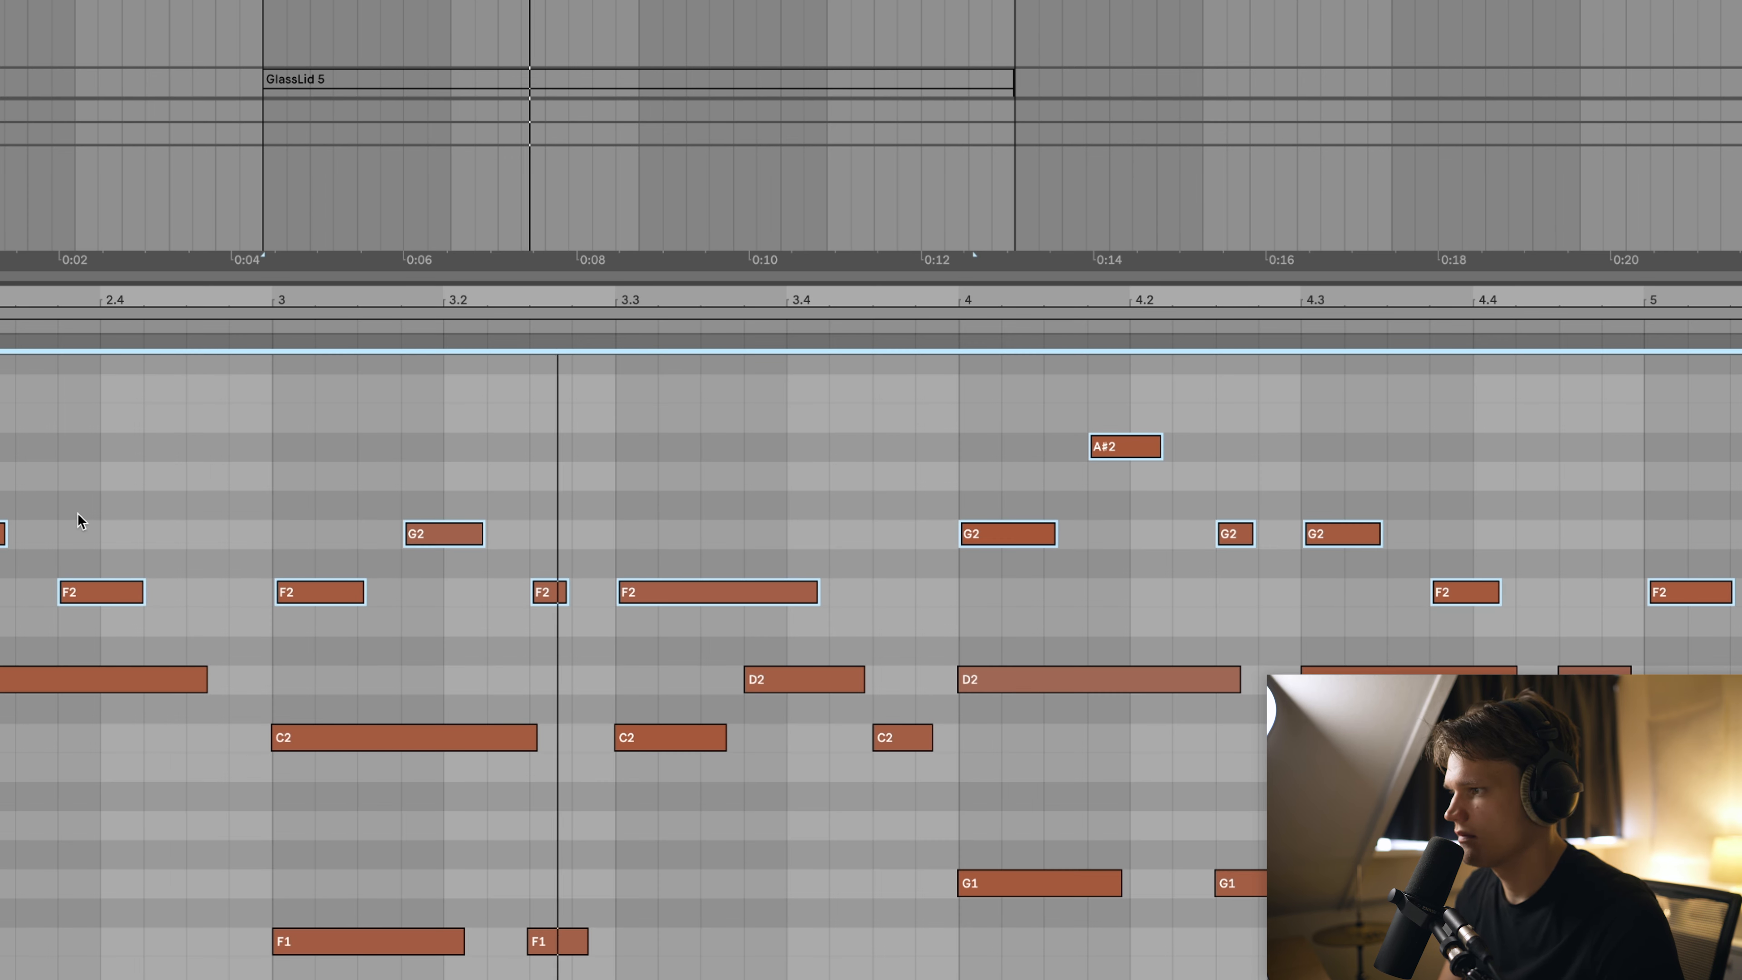
{"action": "left_click", "coordinate": [316, 705]}
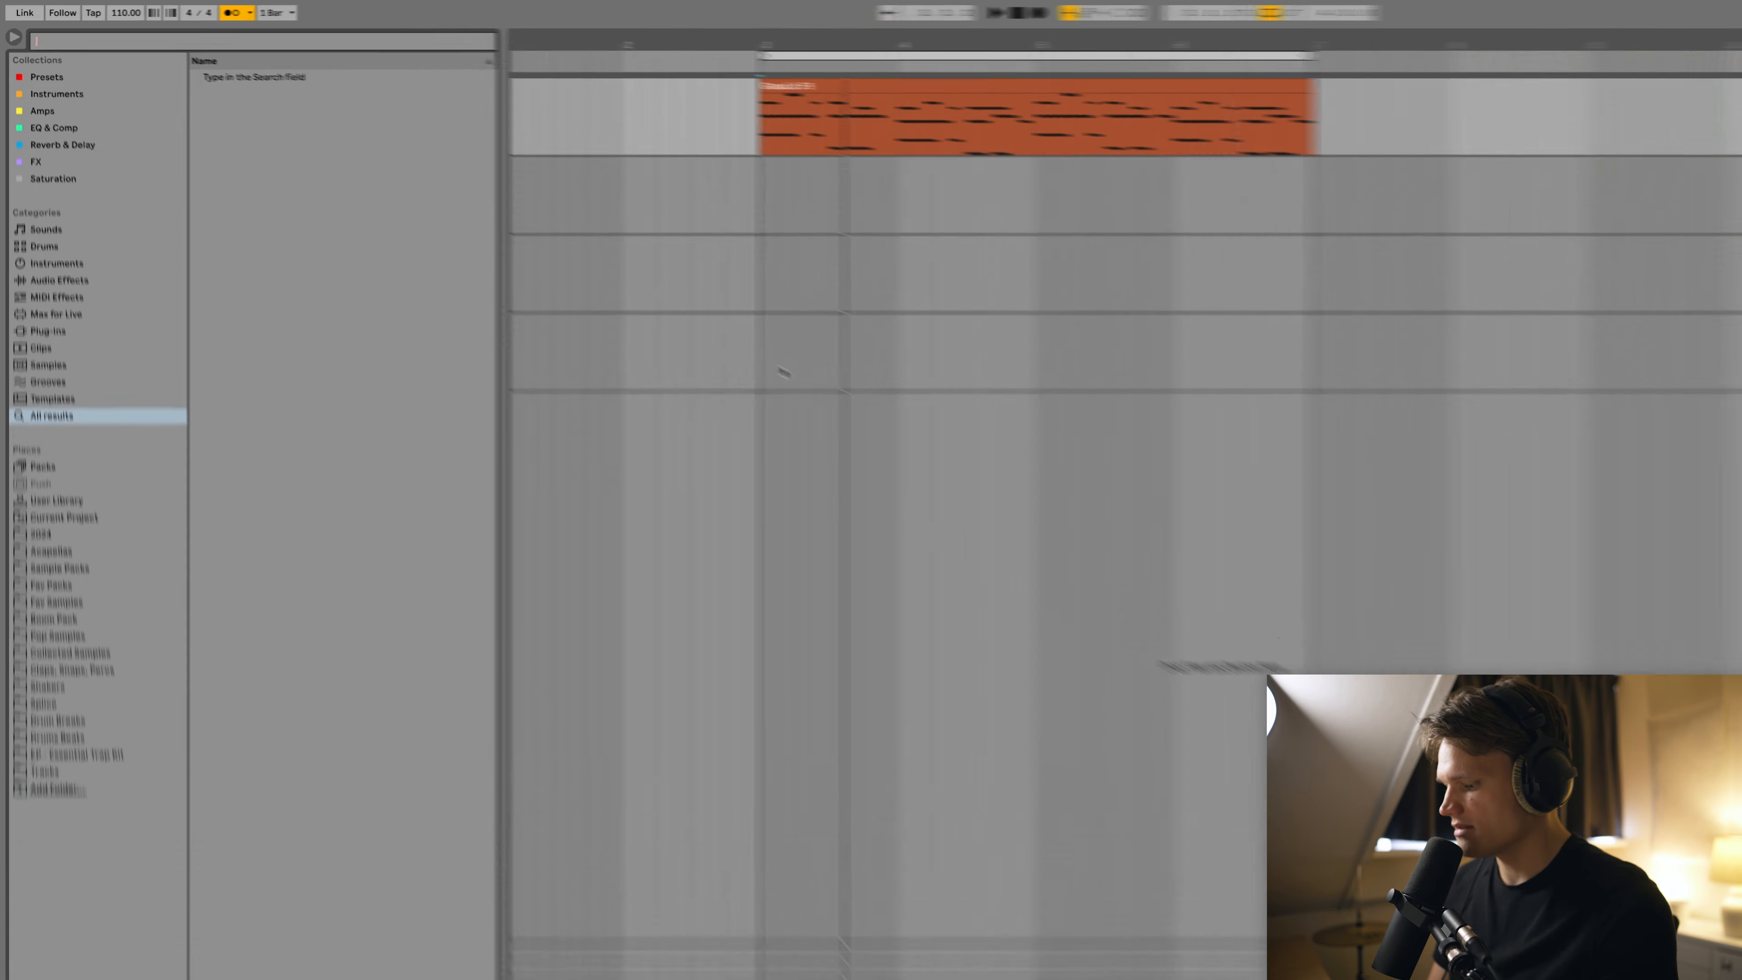
Add Renaissance Axx Stereo to the GlassLid track, set its attack to 12.8 and lower the threshold slightly
{"action": "type", "text": "ren"}
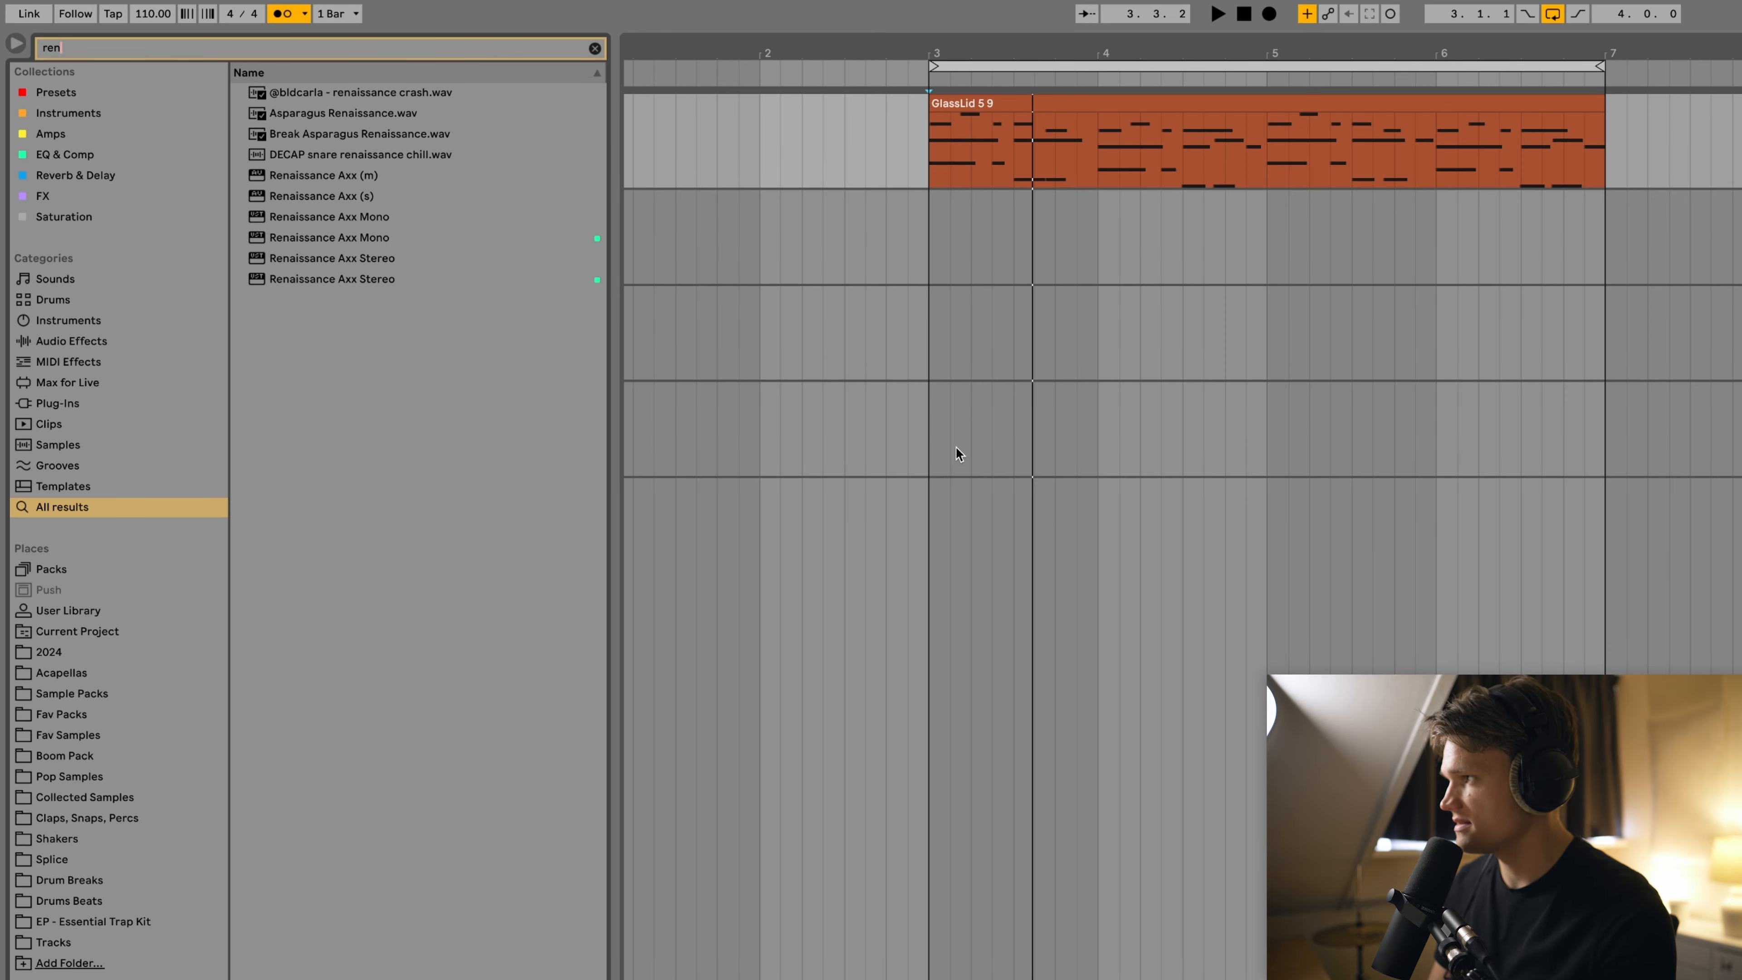
{"action": "double_click", "coordinate": [329, 278]}
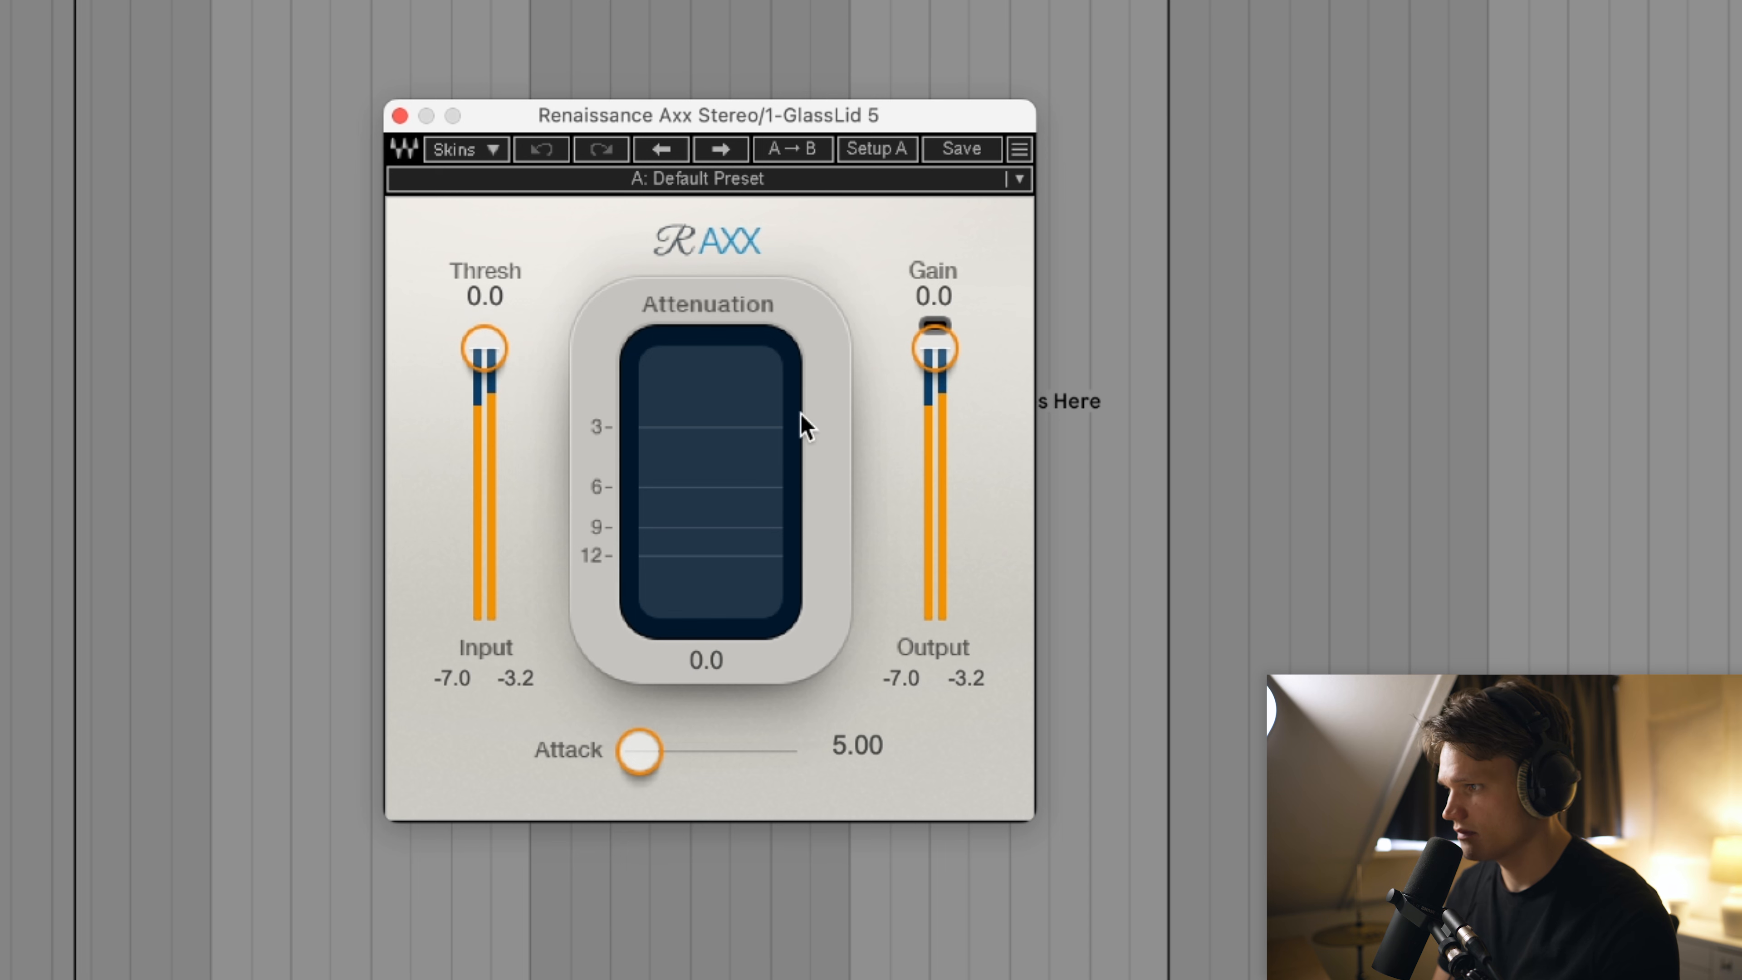
{"action": "left_click_drag", "start_coordinate": [667, 758], "coordinate": [478, 218]}
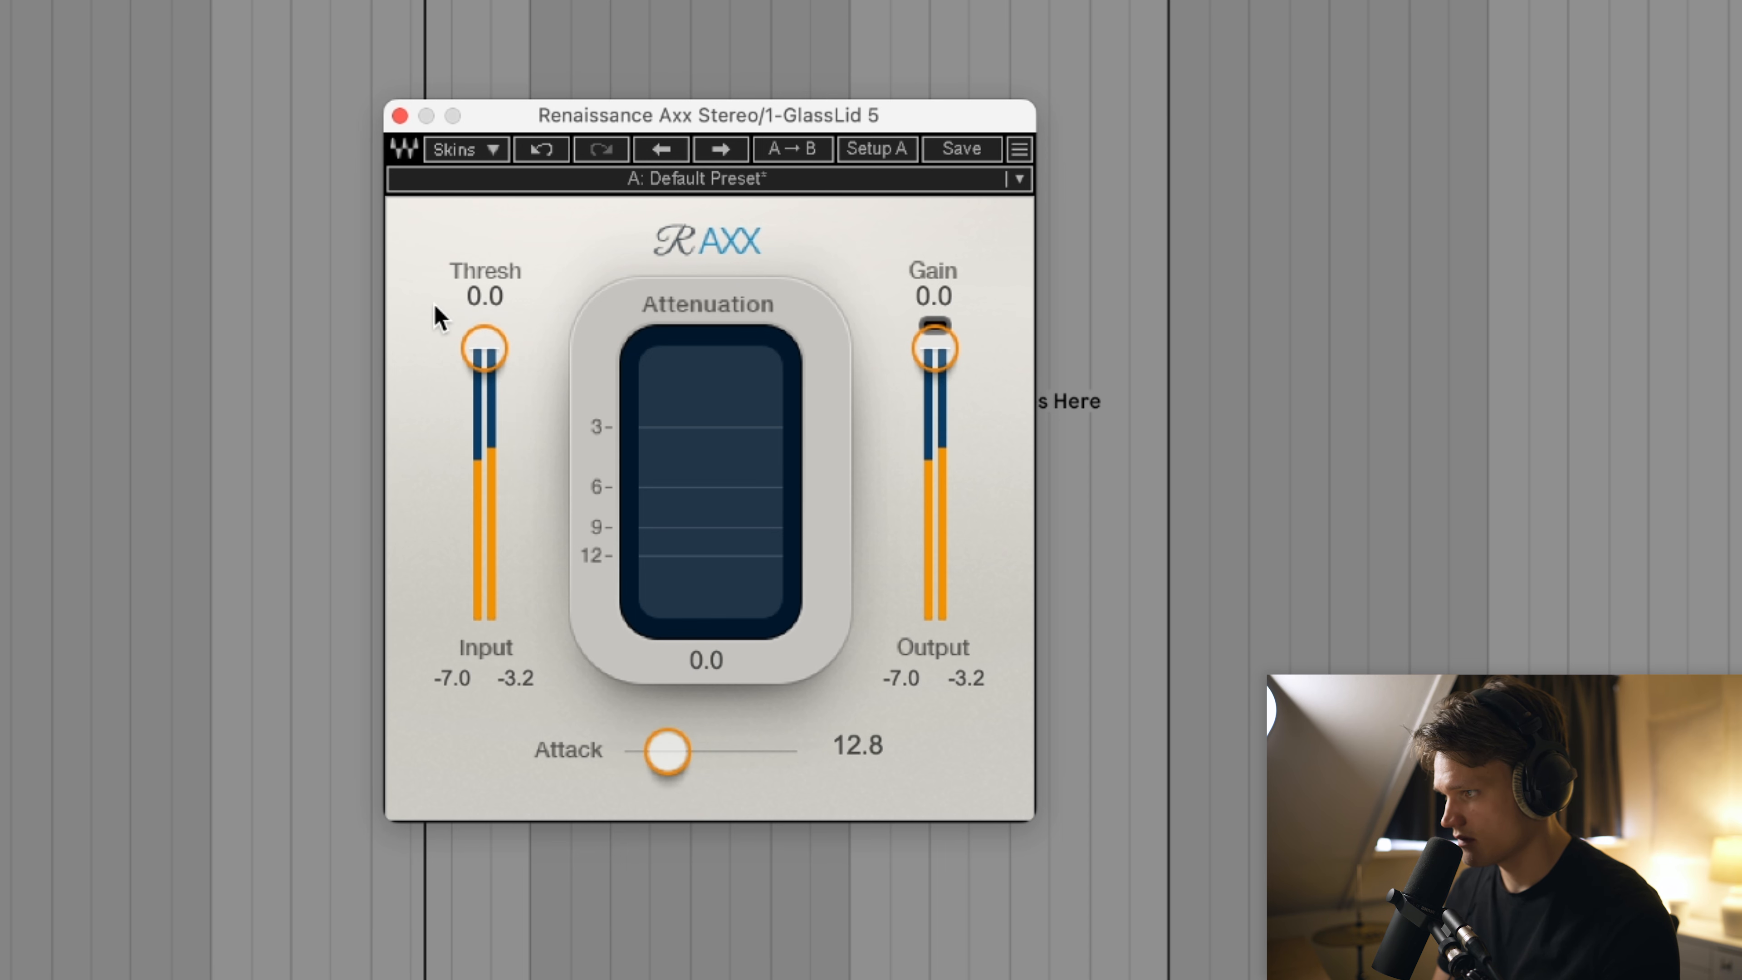
{"action": "mouse_move", "coordinate": [511, 355]}
{"action": "left_mouse_down"}
{"action": "mouse_move", "coordinate": [511, 391]}
{"action": "mouse_move", "coordinate": [504, 368]}
{"action": "left_mouse_up"}
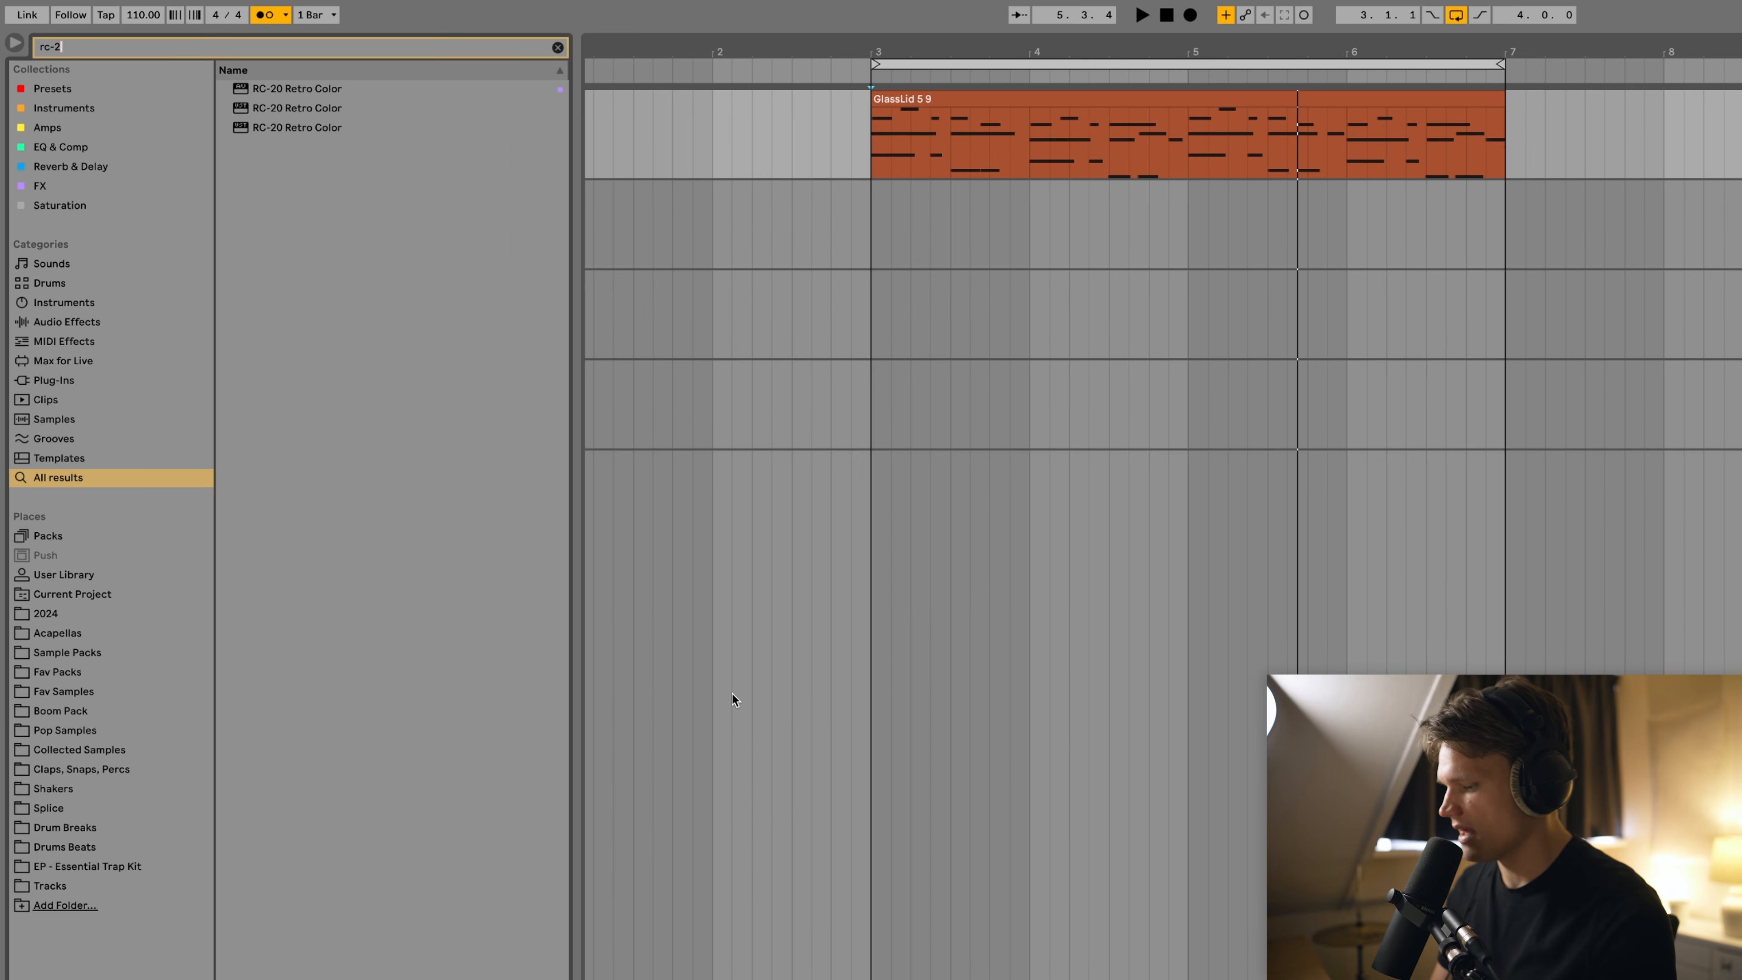
Add RC-20 Retro Color to the GlassLid track, with wobble at 10% and the high cut at 6350 Hz
{"action": "double_click", "coordinate": [402, 97]}
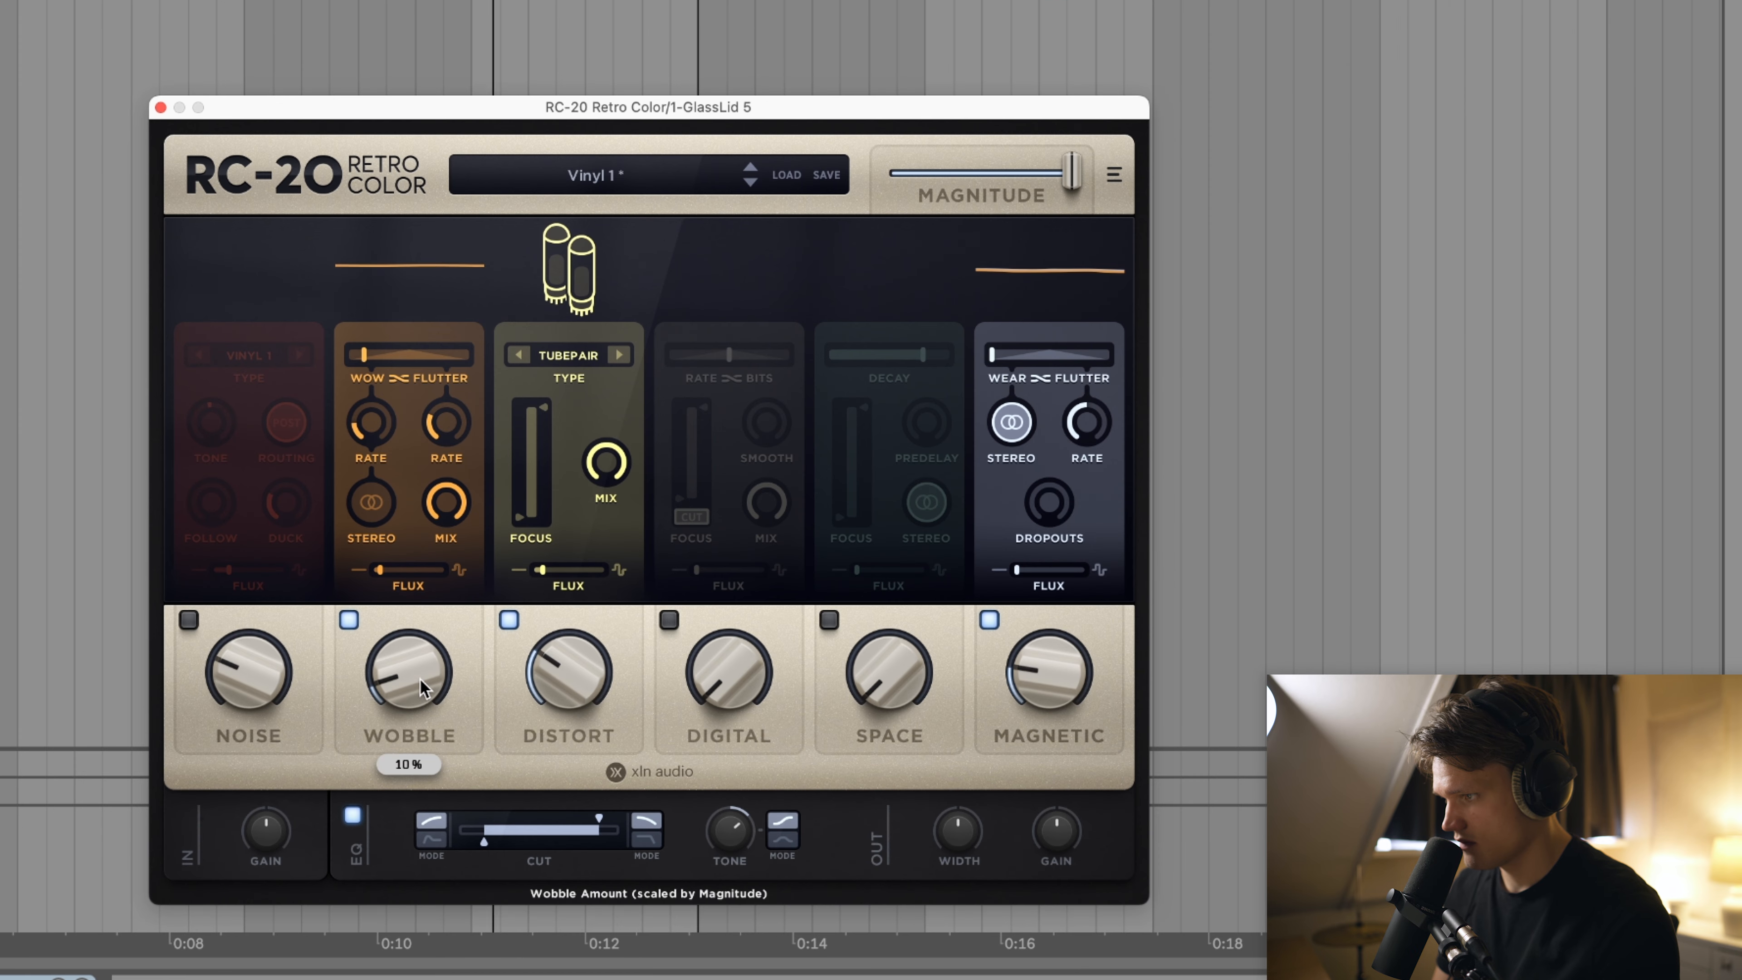
{"action": "left_click_drag", "start_coordinate": [598, 812], "coordinate": [592, 814]}
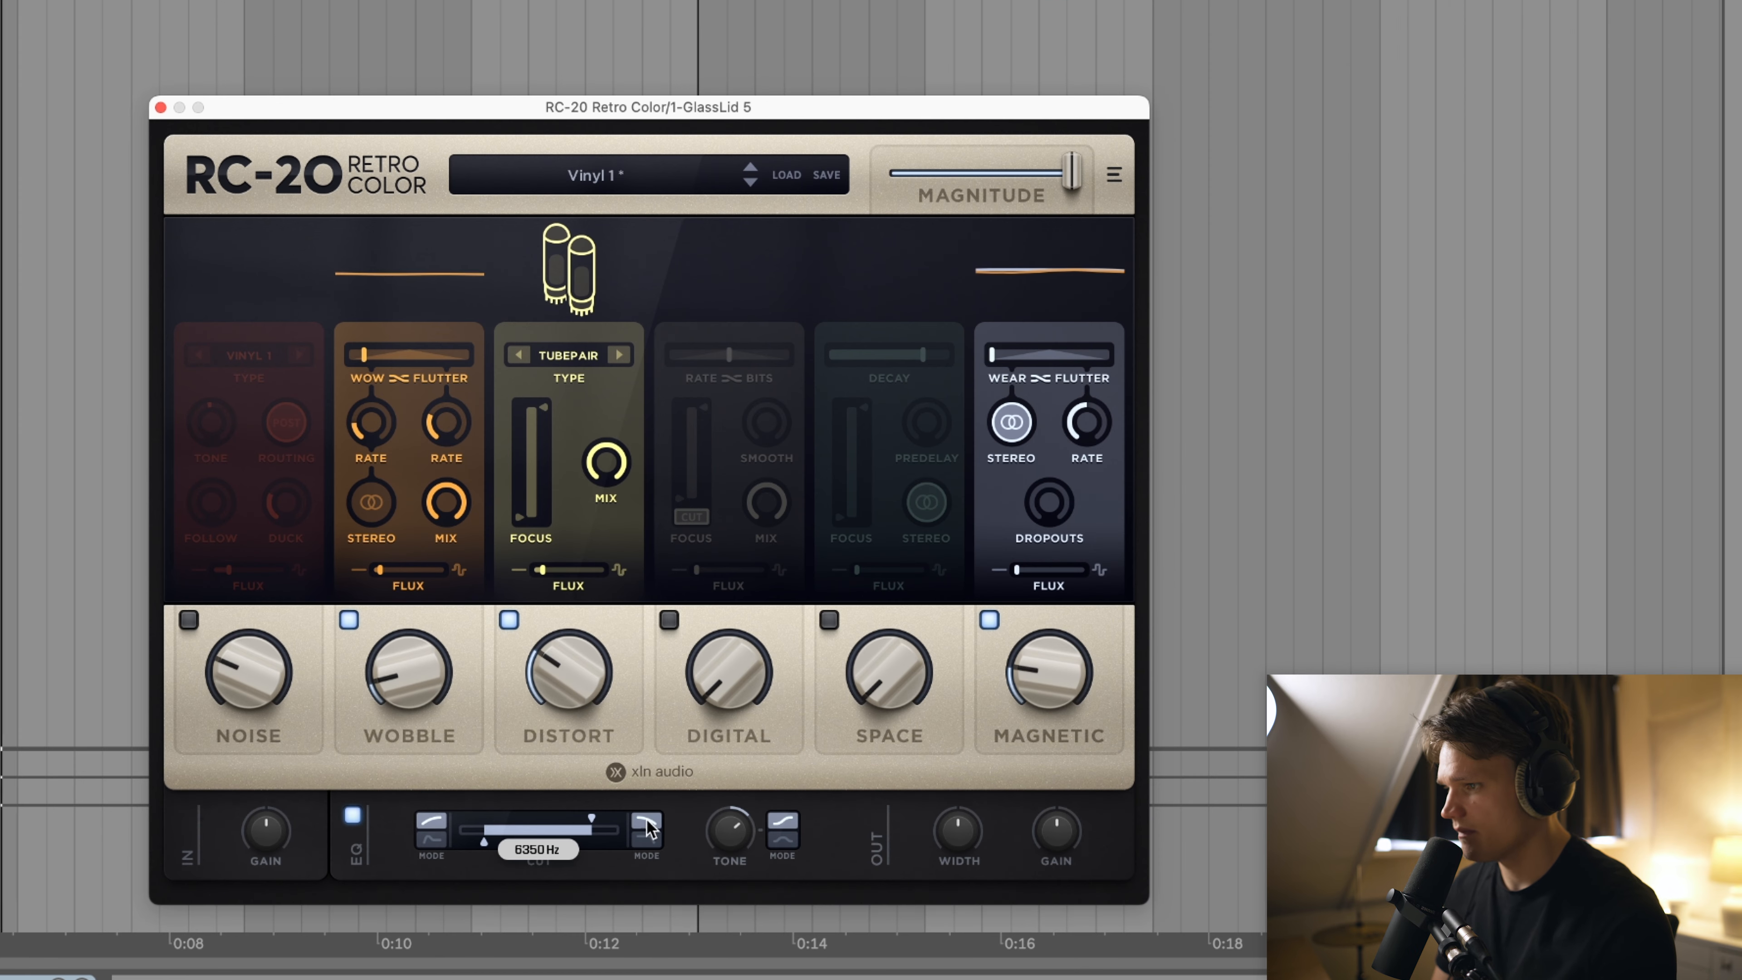
{"action": "left_click", "coordinate": [775, 845]}
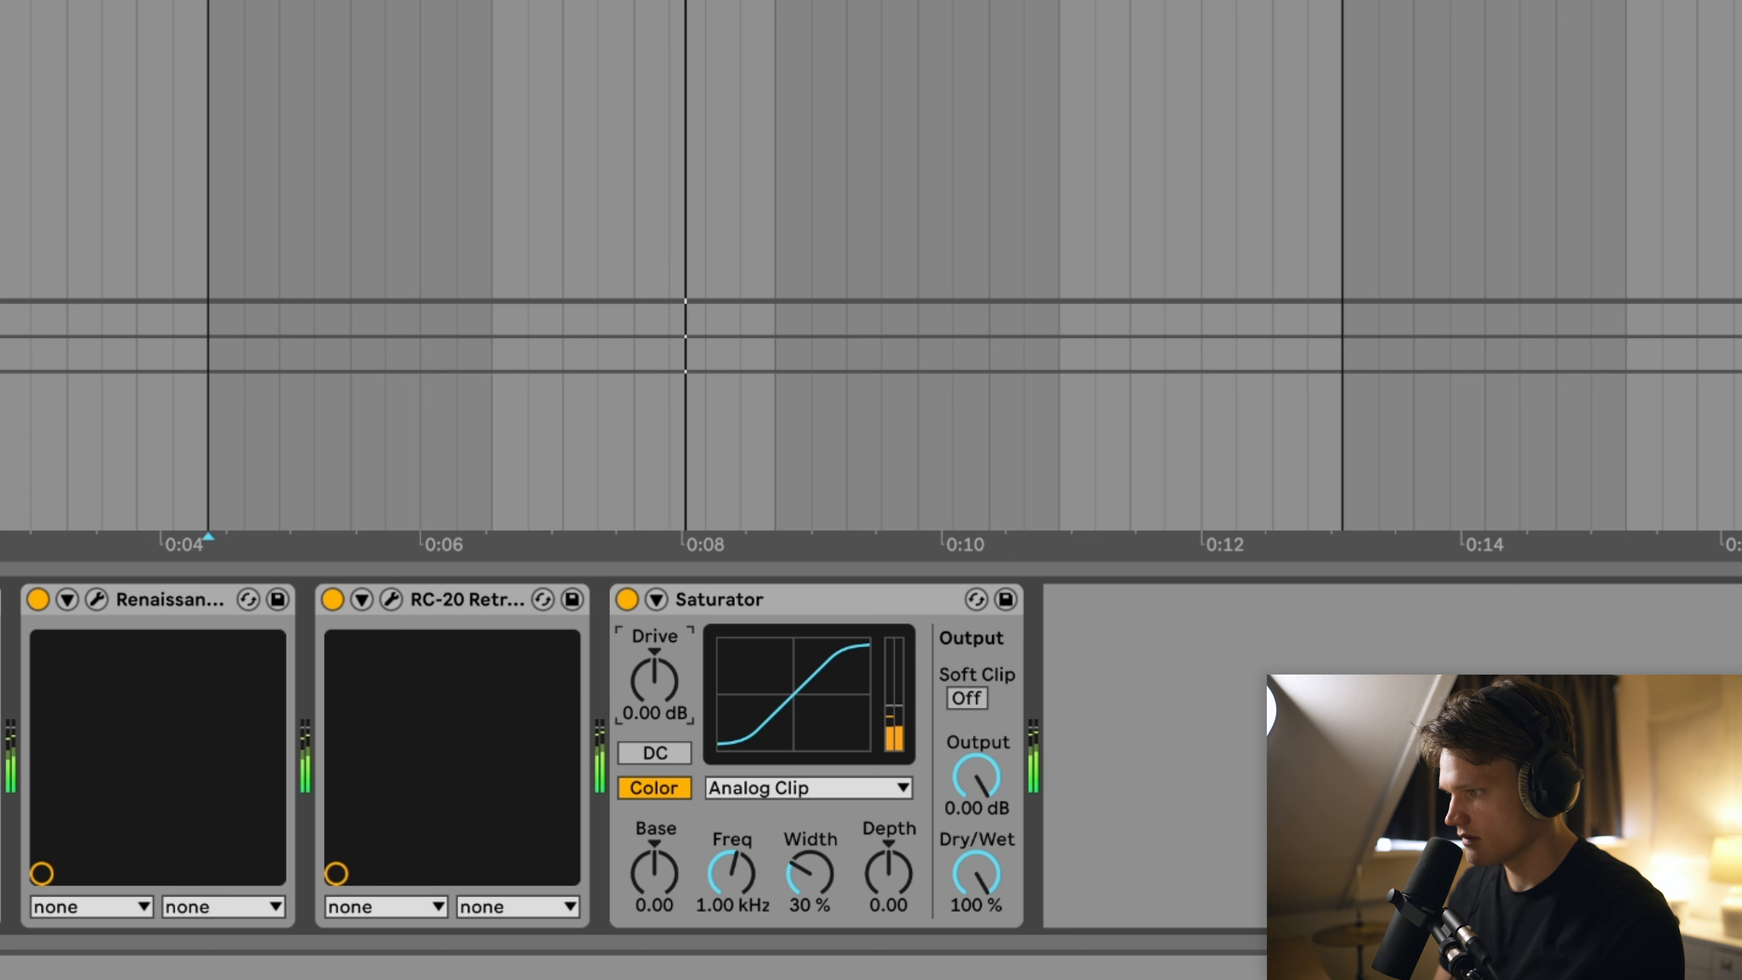
Set the Saturator's drive to 0.91 dB, and the Reverb's decay to 593 ms and dry/wet to 16%
{"action": "left_click_drag", "start_coordinate": [654, 681], "coordinate": [645, 684]}
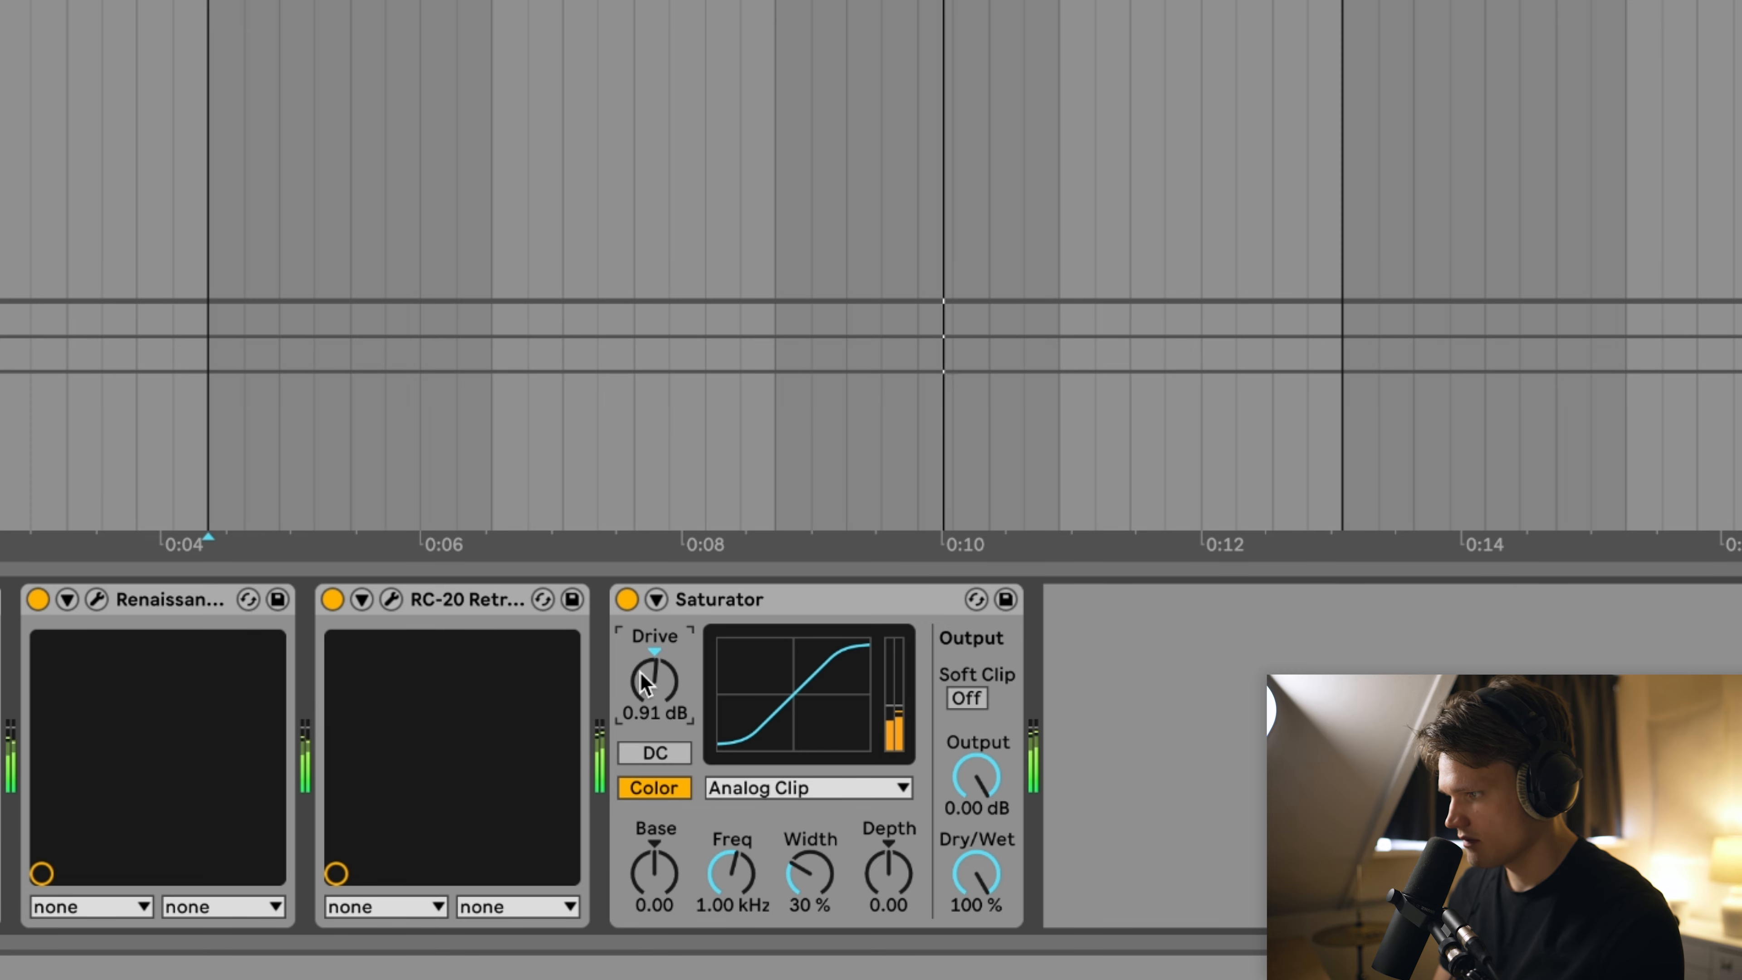
{"action": "left_click", "coordinate": [789, 580]}
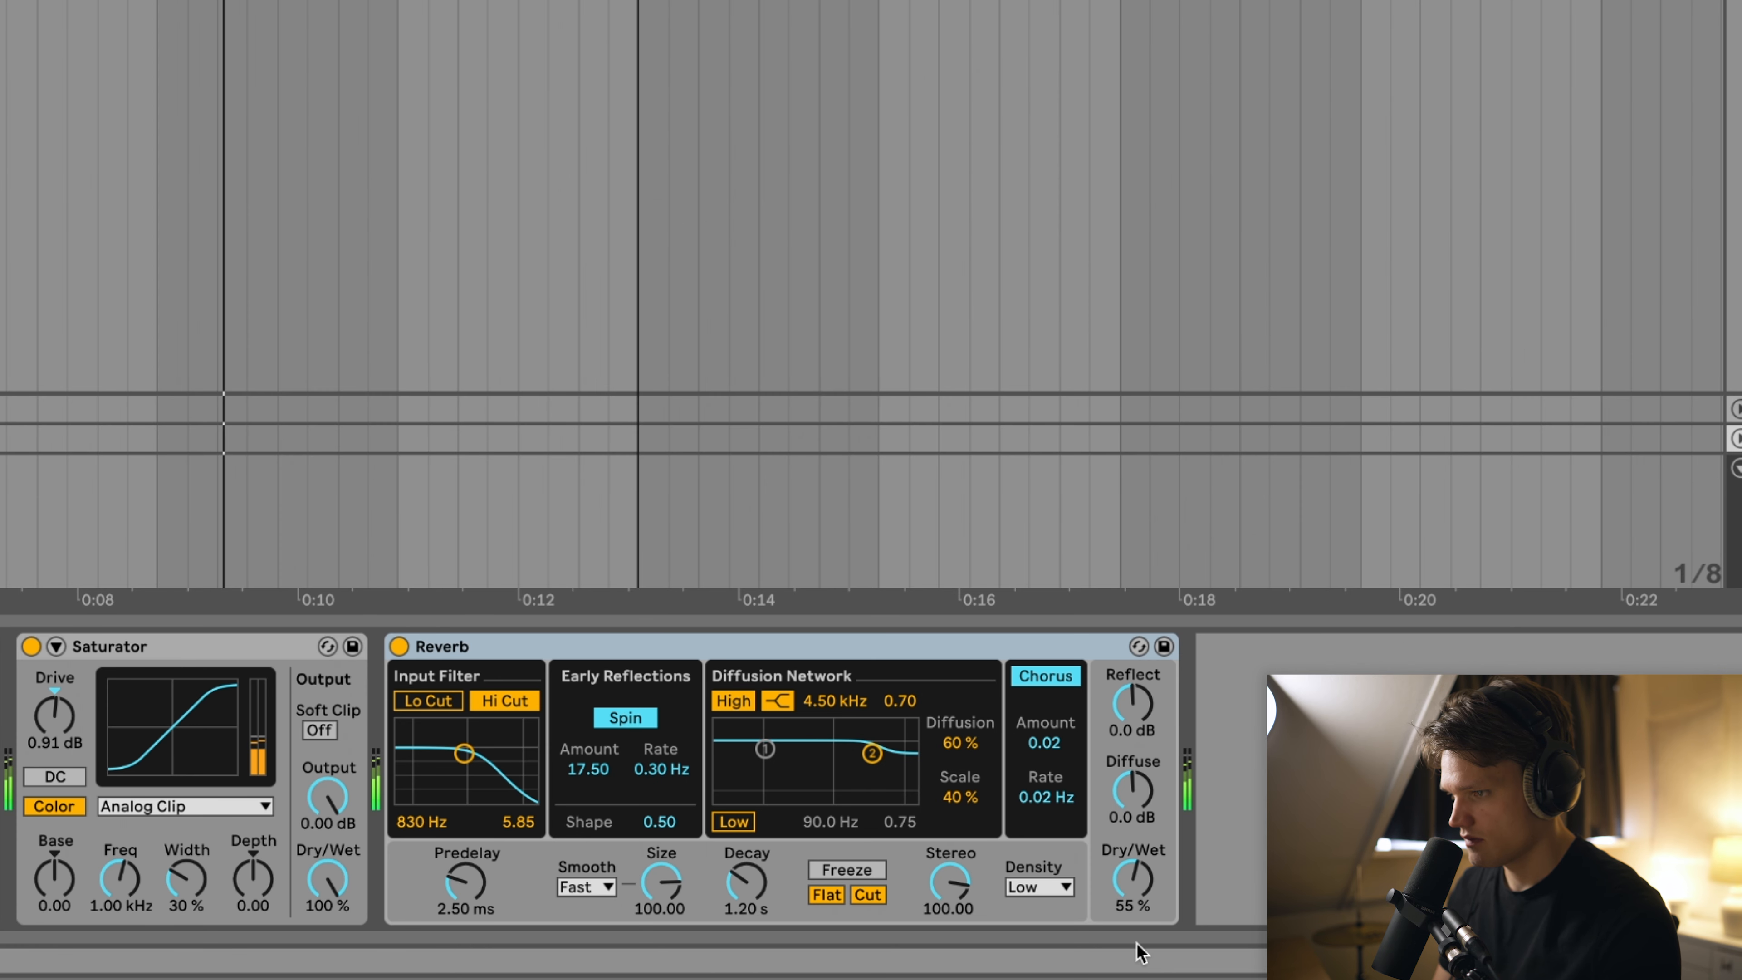
{"action": "left_click_drag", "start_coordinate": [1133, 878], "coordinate": [1132, 926]}
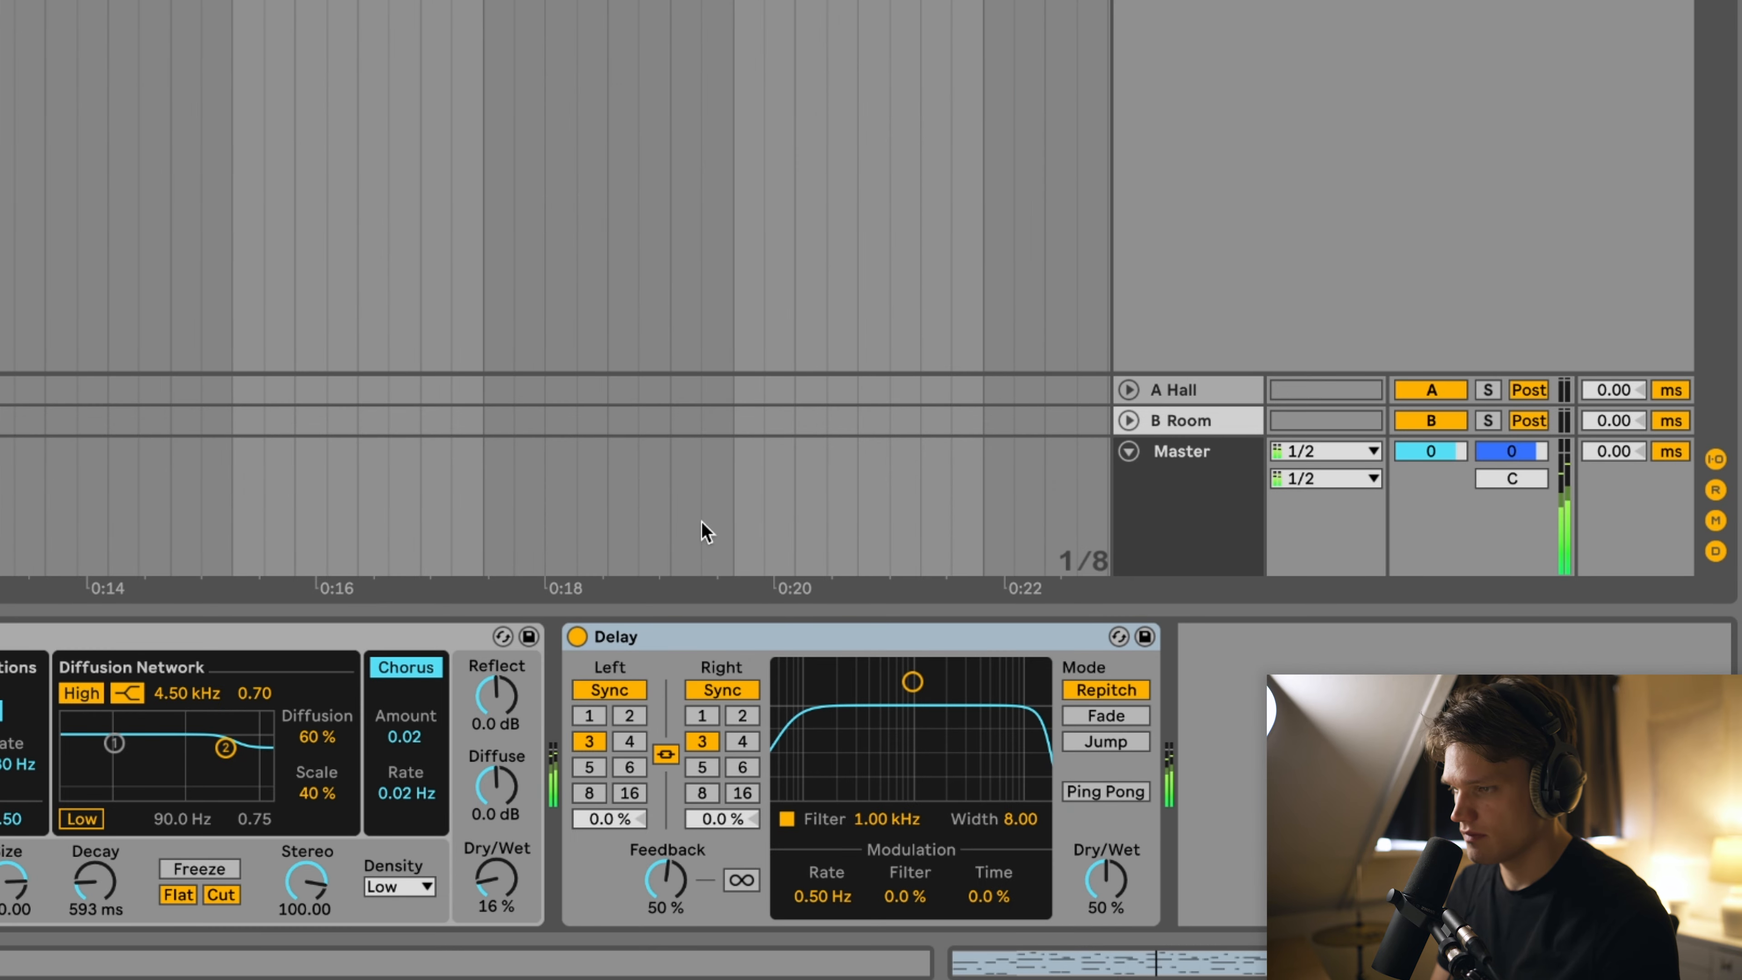
Group the Delay into an Audio Effect Rack and add a second, empty chain named DRY
{"action": "left_click", "coordinate": [758, 639]}
{"action": "key", "text": "ctrl+g"}
{"action": "left_click", "coordinate": [579, 750]}
{"action": "right_click", "coordinate": [662, 766]}
{"action": "left_click", "coordinate": [722, 779]}
{"action": "left_click", "coordinate": [666, 711]}
{"action": "left_click", "coordinate": [672, 740]}
{"action": "key", "text": "ctrl+r"}
{"action": "type", "text": "DRY"}
{"action": "left_click", "coordinate": [678, 718]}
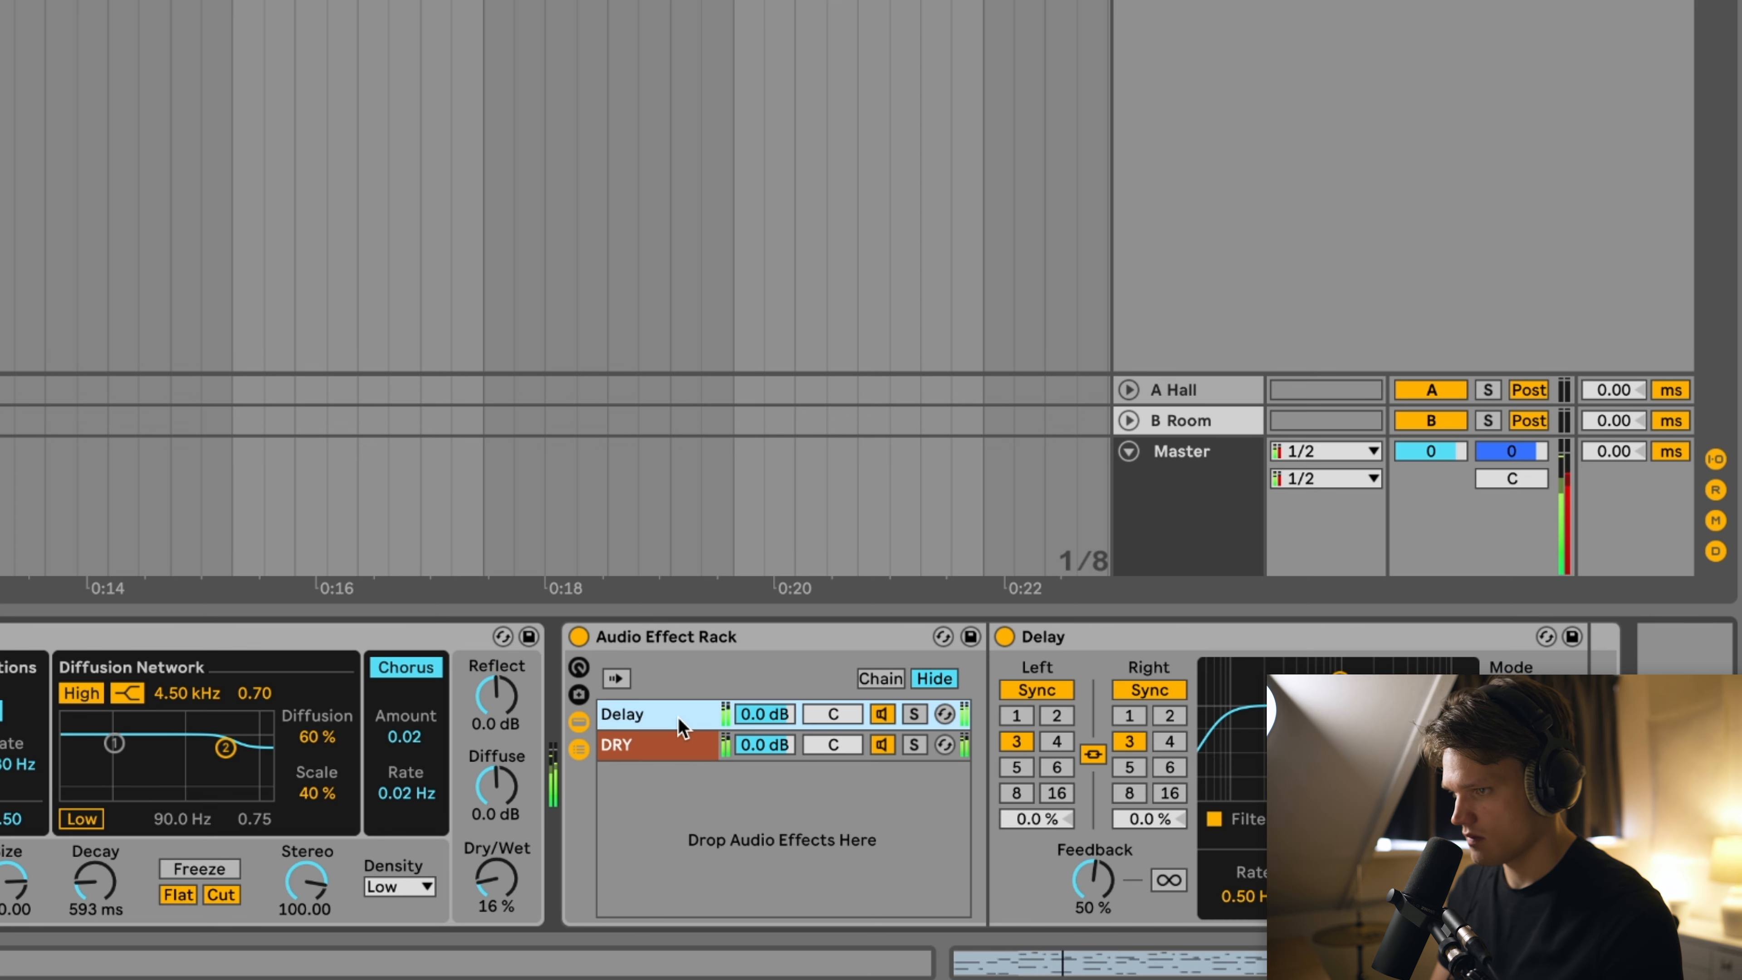
{"action": "left_click", "coordinate": [773, 751]}
{"action": "left_click", "coordinate": [771, 715]}
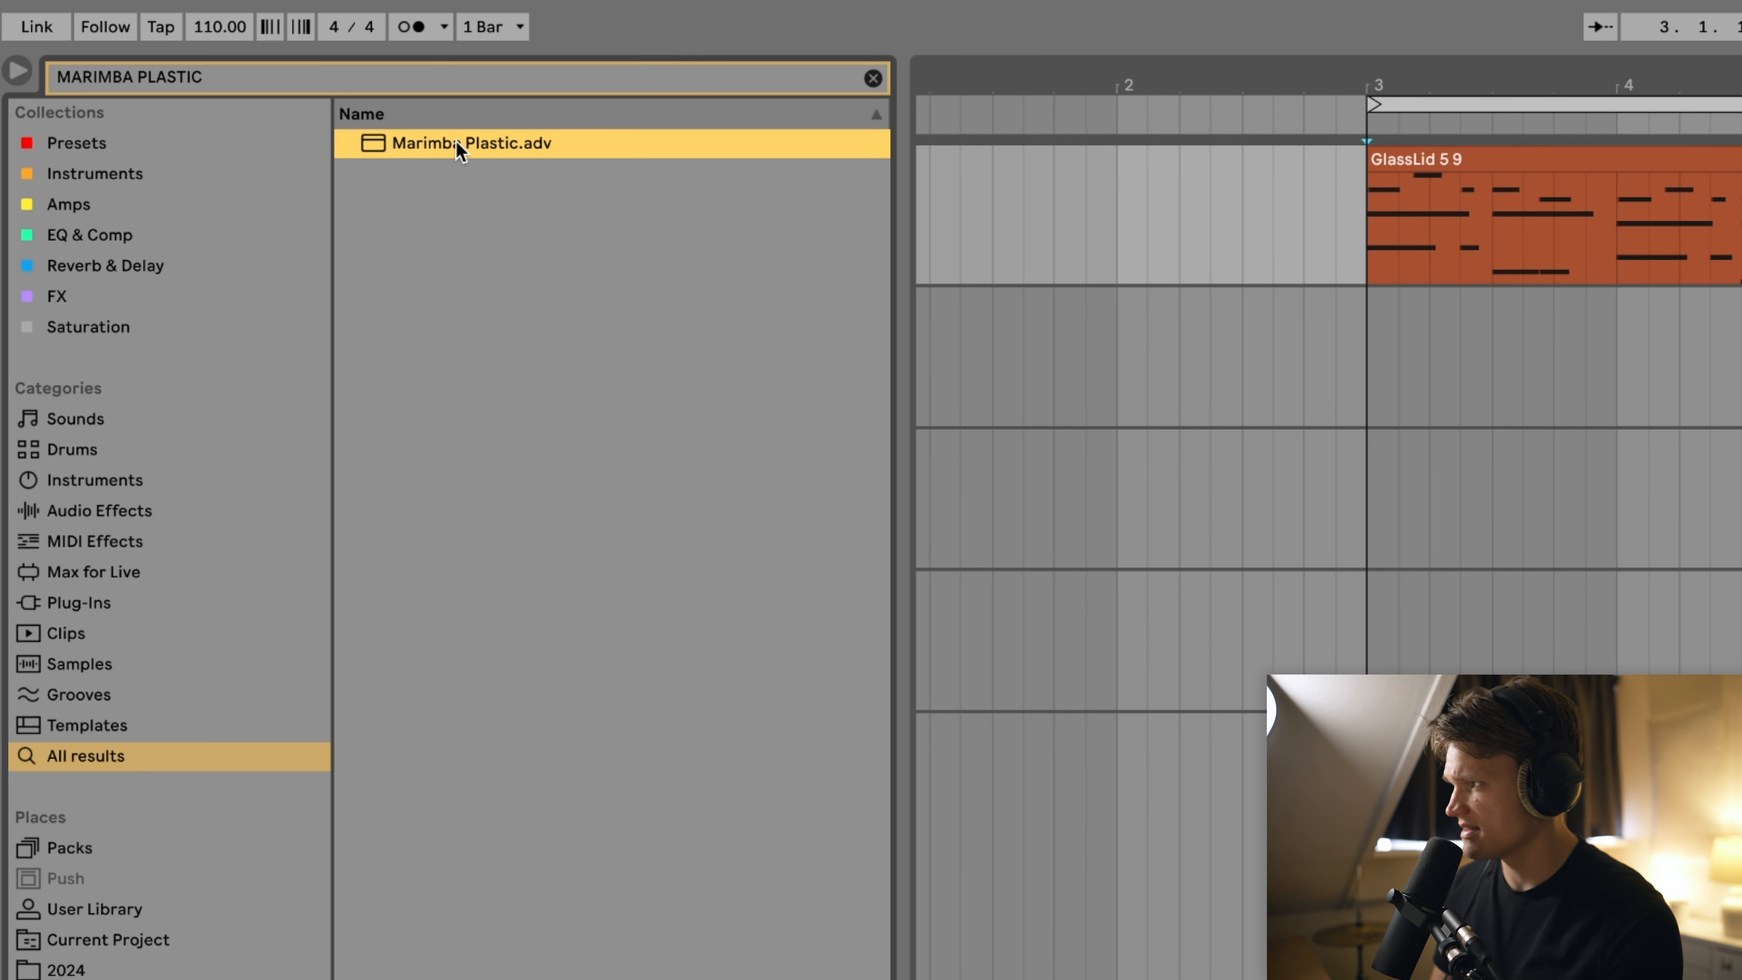
Load the Marimba Plastic preset onto the empty MIDI track below the GlassLid track
{"action": "left_click_drag", "start_coordinate": [473, 141], "coordinate": [1698, 377]}
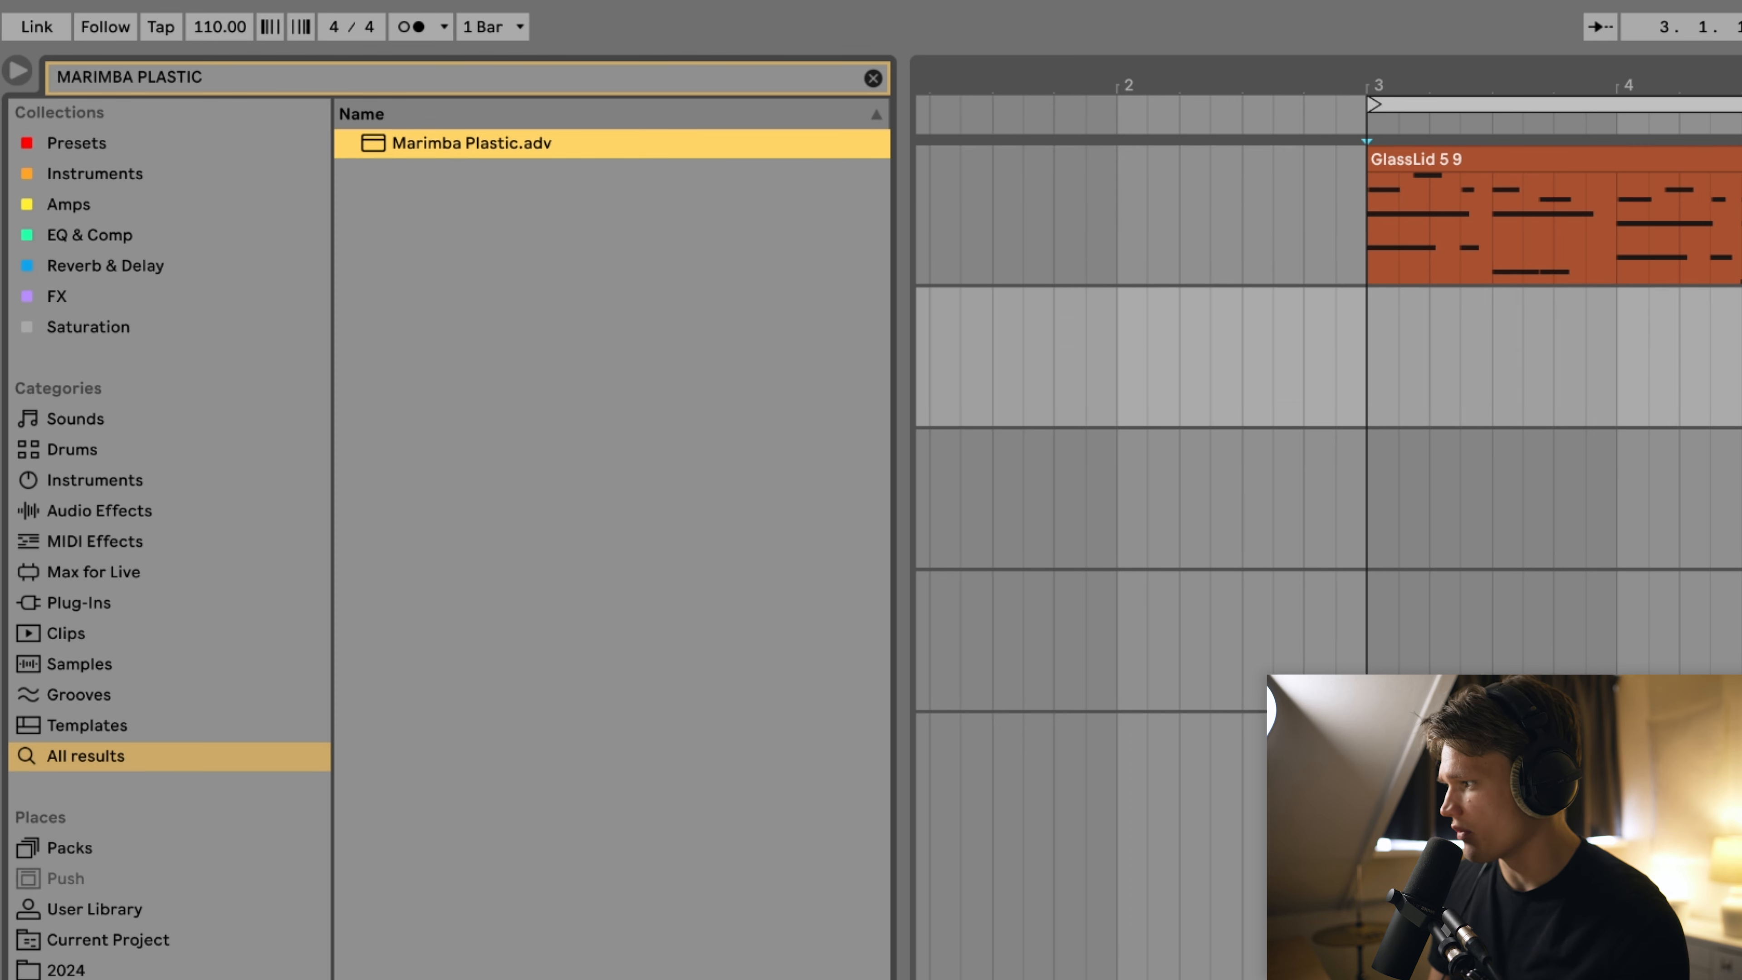
{"action": "key", "text": "space"}
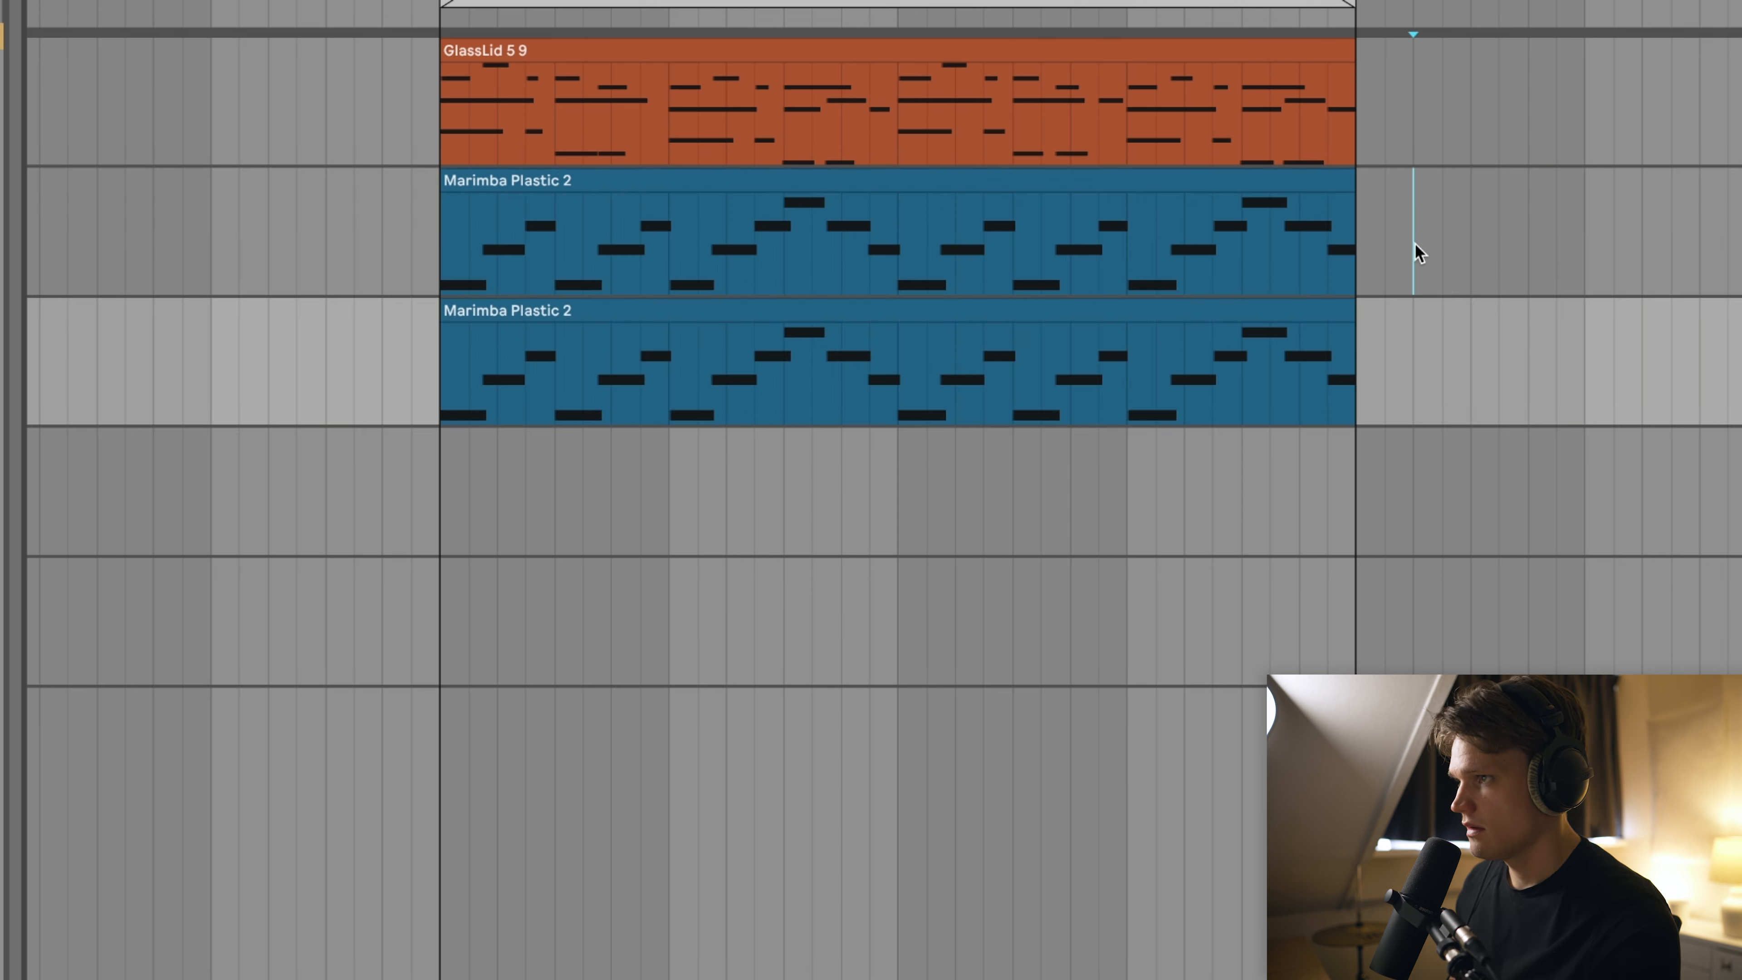
Delete the clip on the upper Marimba Plastic track and record a new marimba part there across bars 3 to 7
{"action": "left_click_drag", "start_coordinate": [1414, 242], "coordinate": [452, 242]}
{"action": "key", "text": "Delete"}
{"action": "left_click", "coordinate": [1125, 208]}
{"action": "key", "text": "space"}
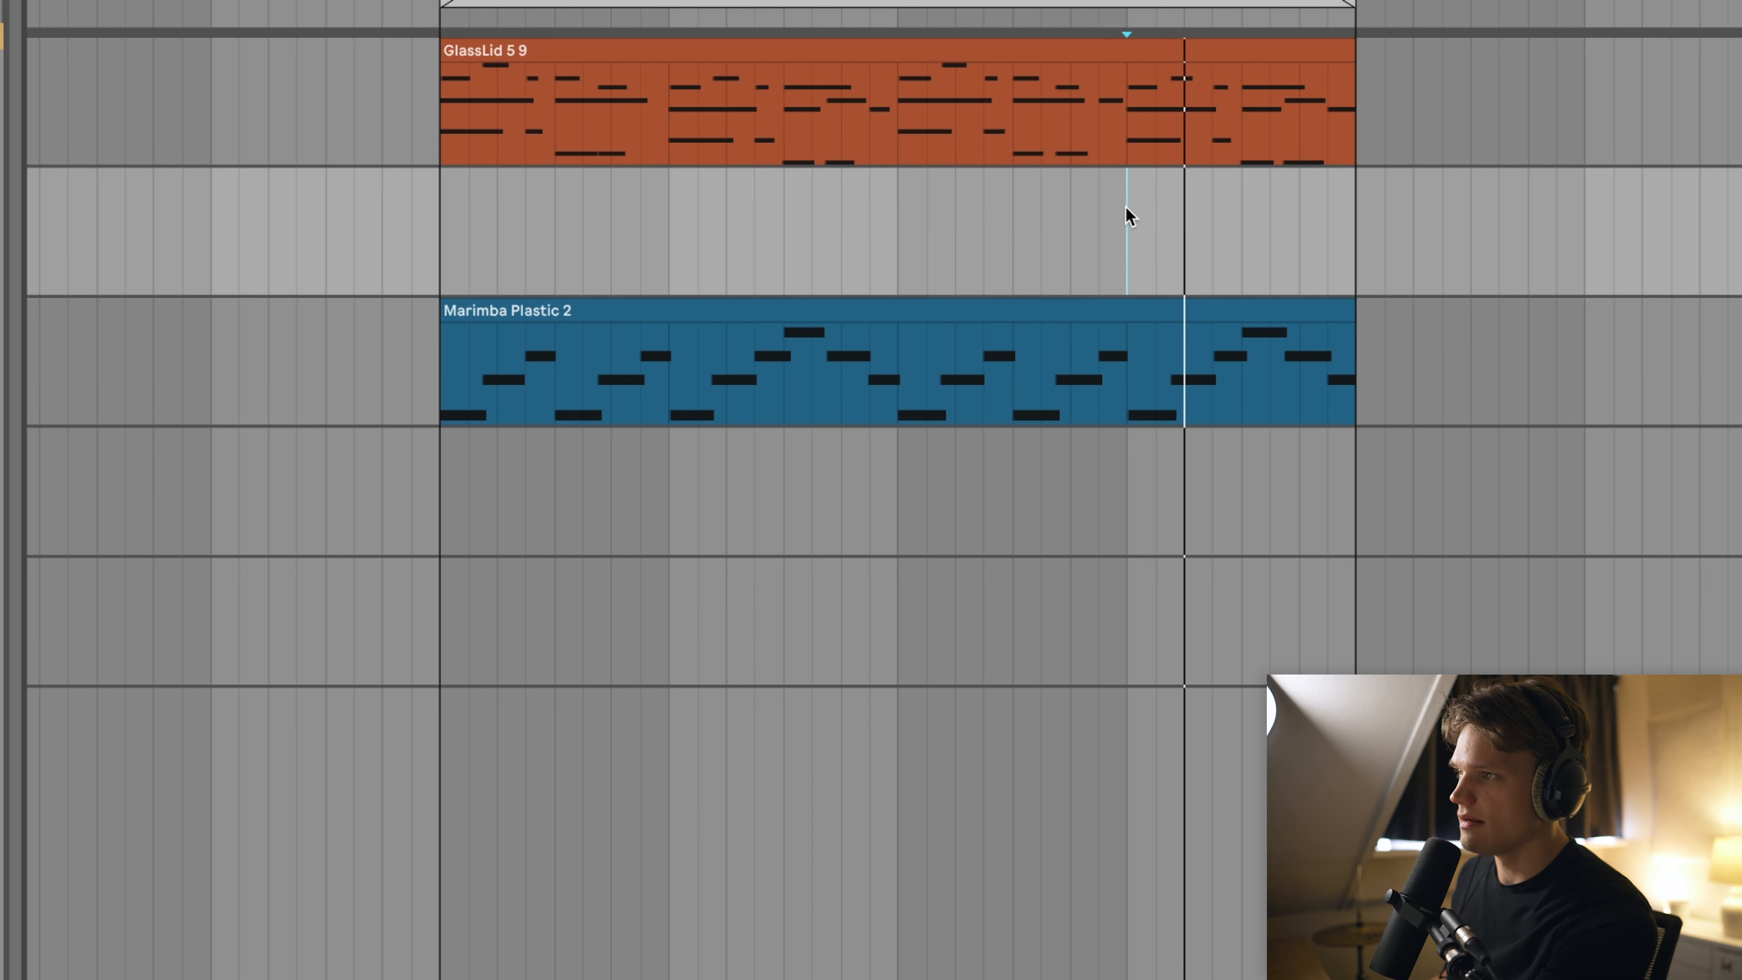
{"action": "key", "text": "F9"}
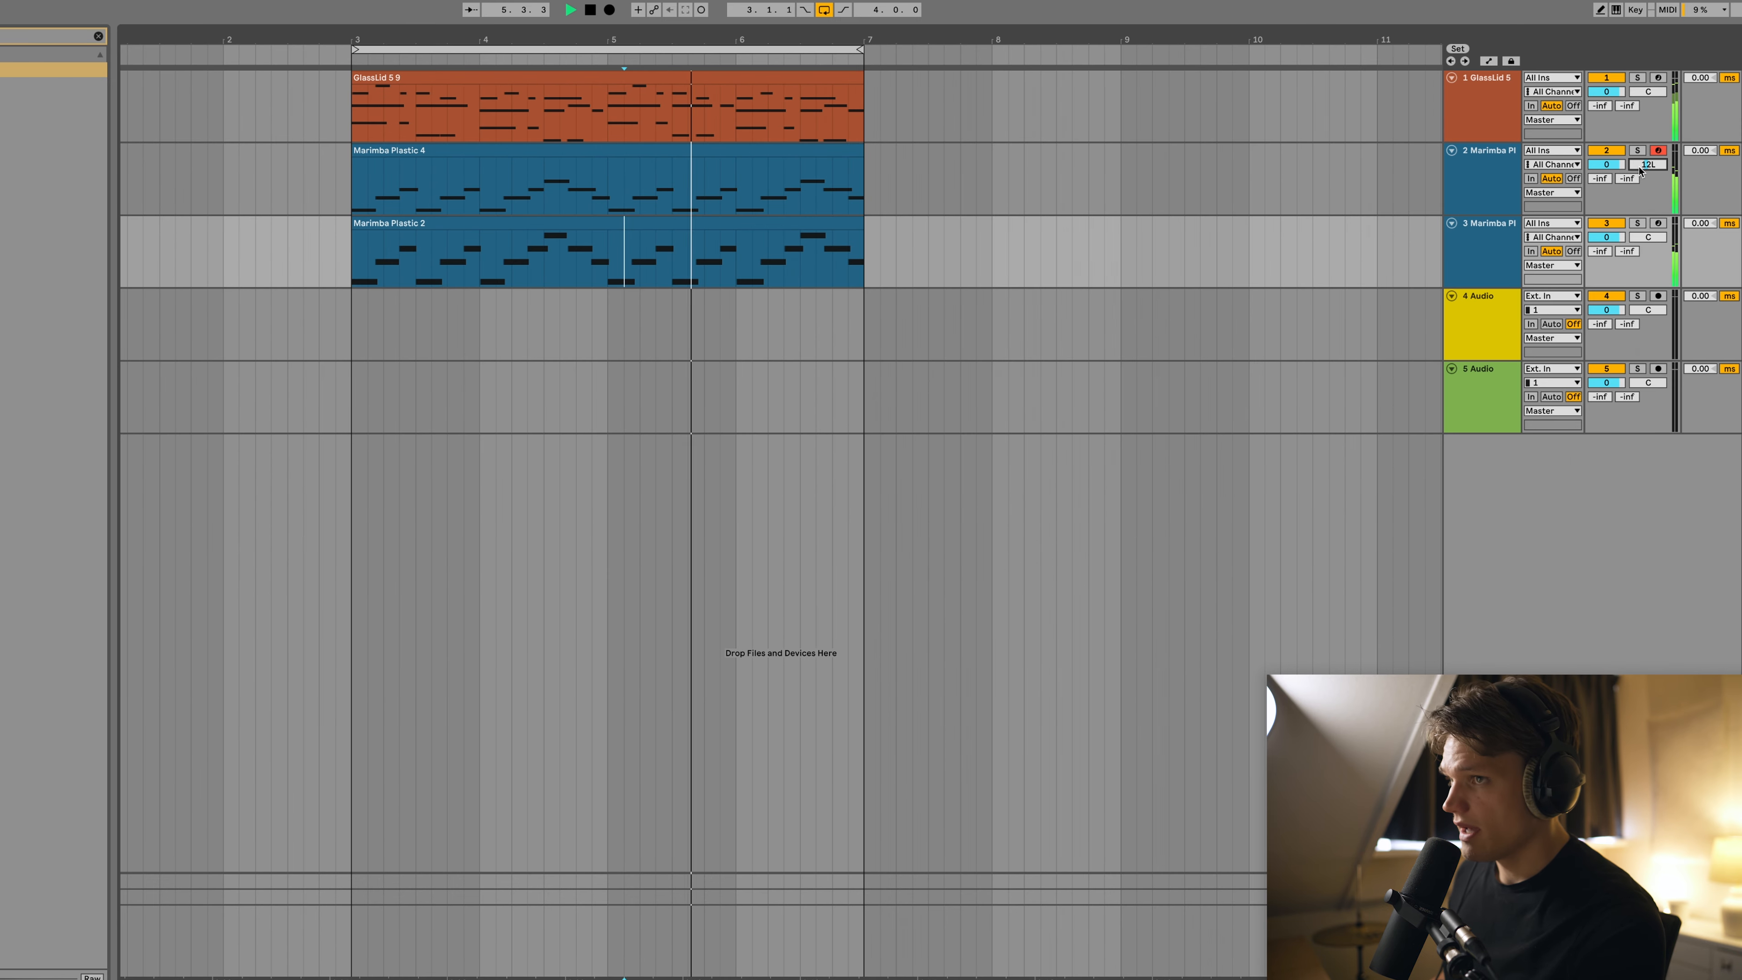
Pan the upper marimba track to the left and the lower one to 14R, and stop playback
{"action": "left_click_drag", "start_coordinate": [1648, 237], "coordinate": [1650, 240]}
{"action": "left_click_drag", "start_coordinate": [1648, 164], "coordinate": [1648, 171]}
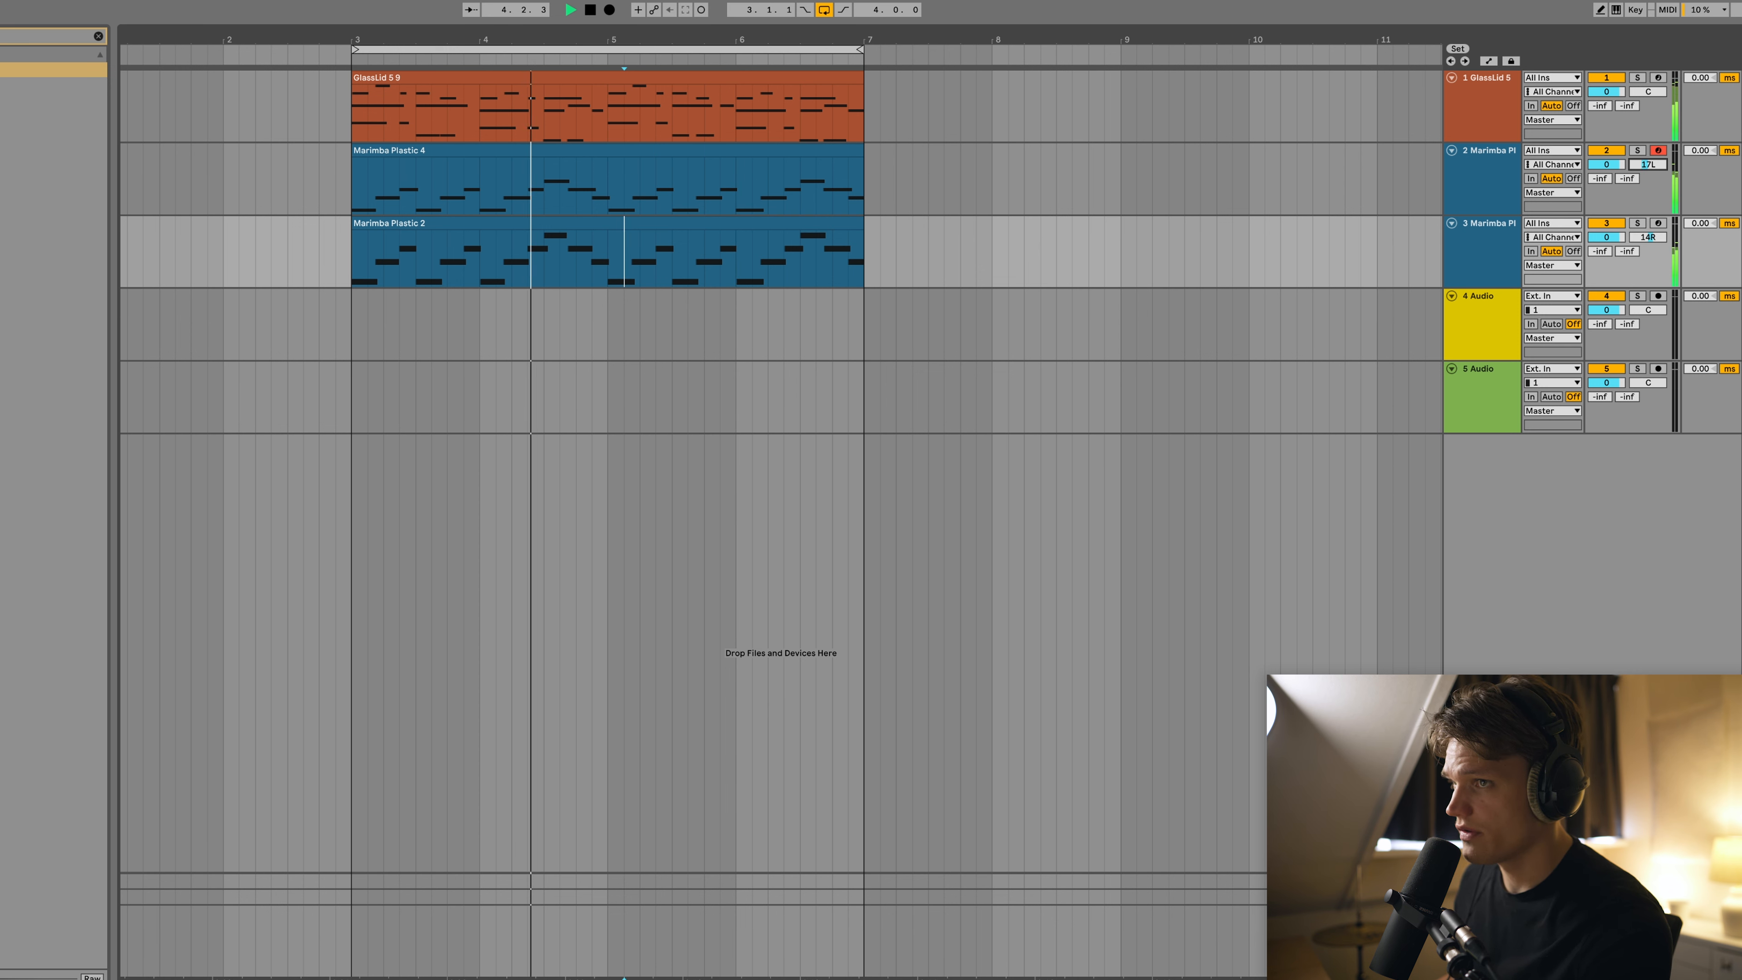
{"action": "left_click", "coordinate": [437, 148]}
{"action": "key", "text": "space"}
Group the two Marimba Plastic tracks and name the group "marimba"
{"action": "left_click", "coordinate": [1469, 169]}
{"action": "left_click", "coordinate": [1471, 256], "text": "shift"}
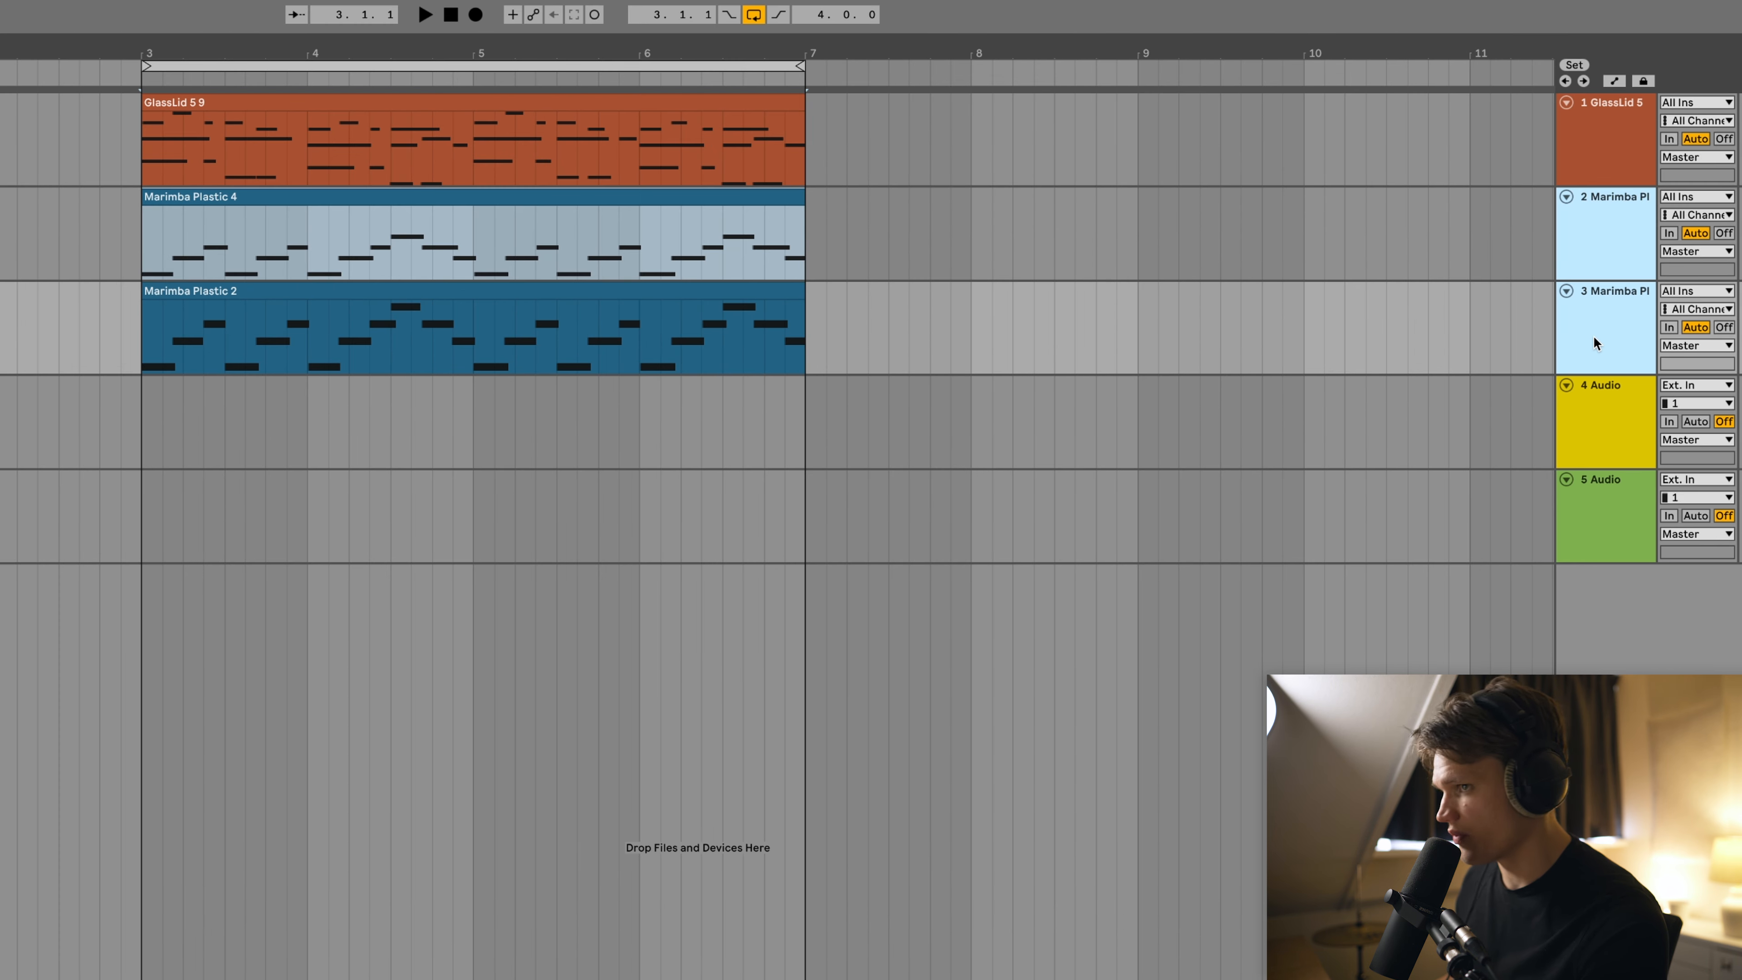
{"action": "key", "text": "super+g"}
{"action": "left_click", "coordinate": [1554, 245]}
{"action": "key", "text": "super+r"}
{"action": "type", "text": "marimba"}
{"action": "key", "text": "Return"}
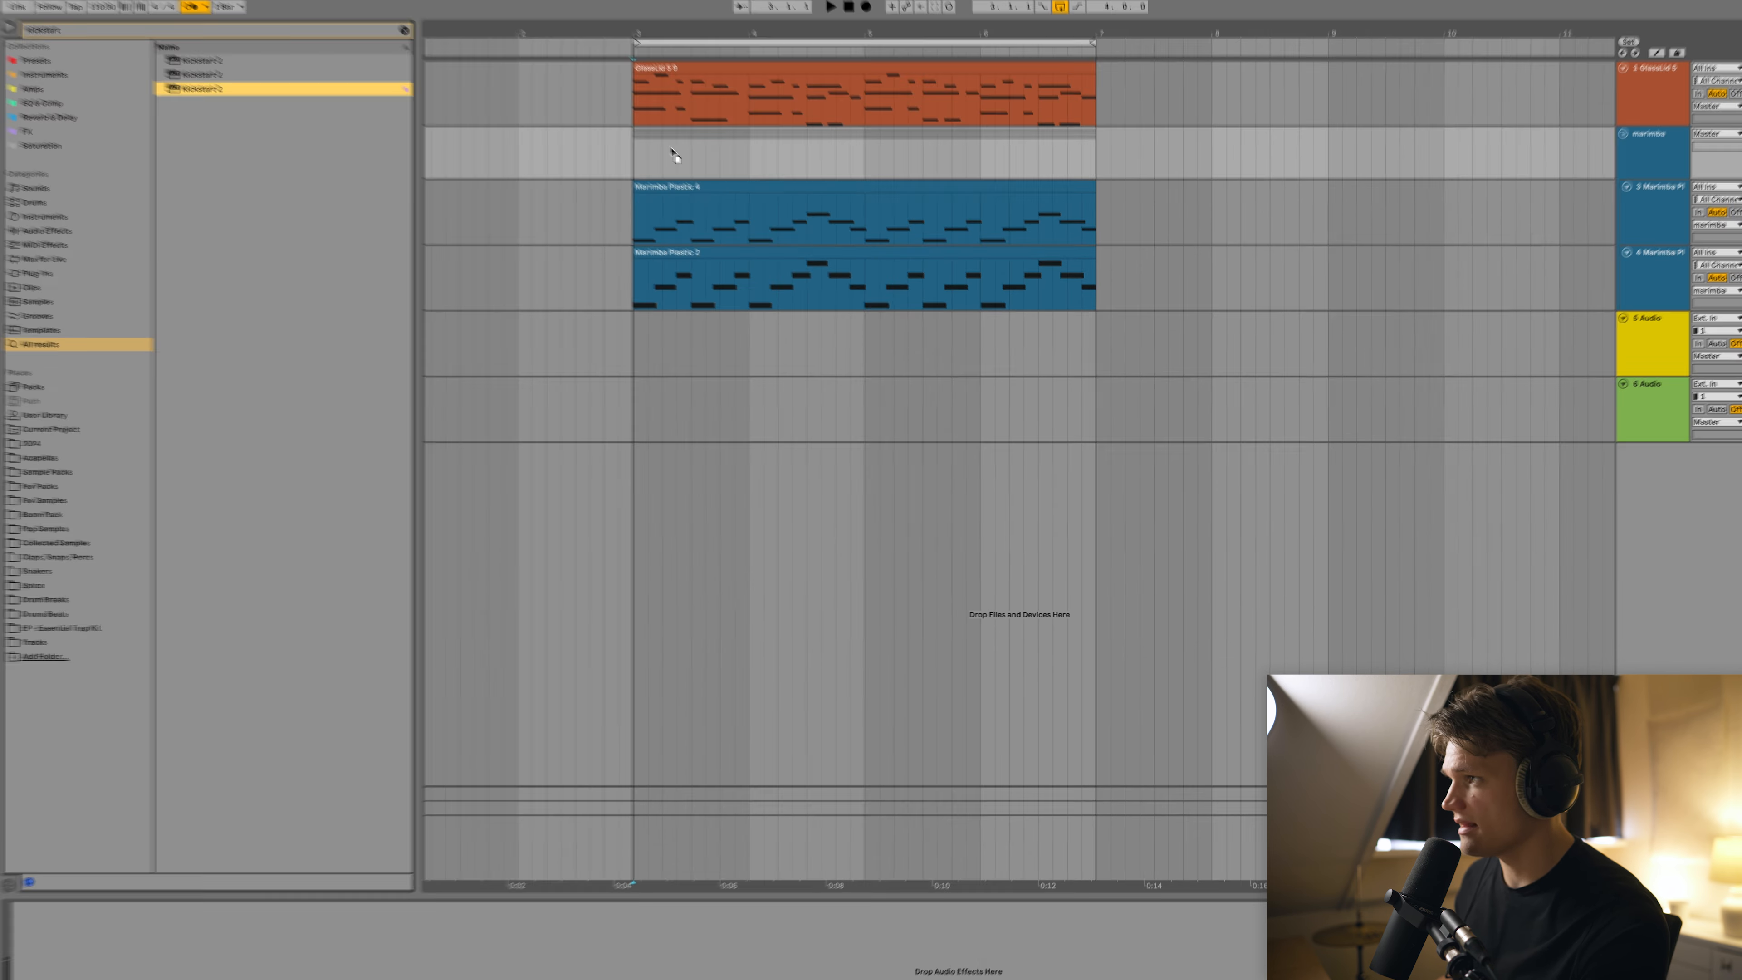
Add Kickstart 2 to the marimba group and set its mix to 29%
{"action": "left_click_drag", "start_coordinate": [674, 155], "coordinate": [675, 155]}
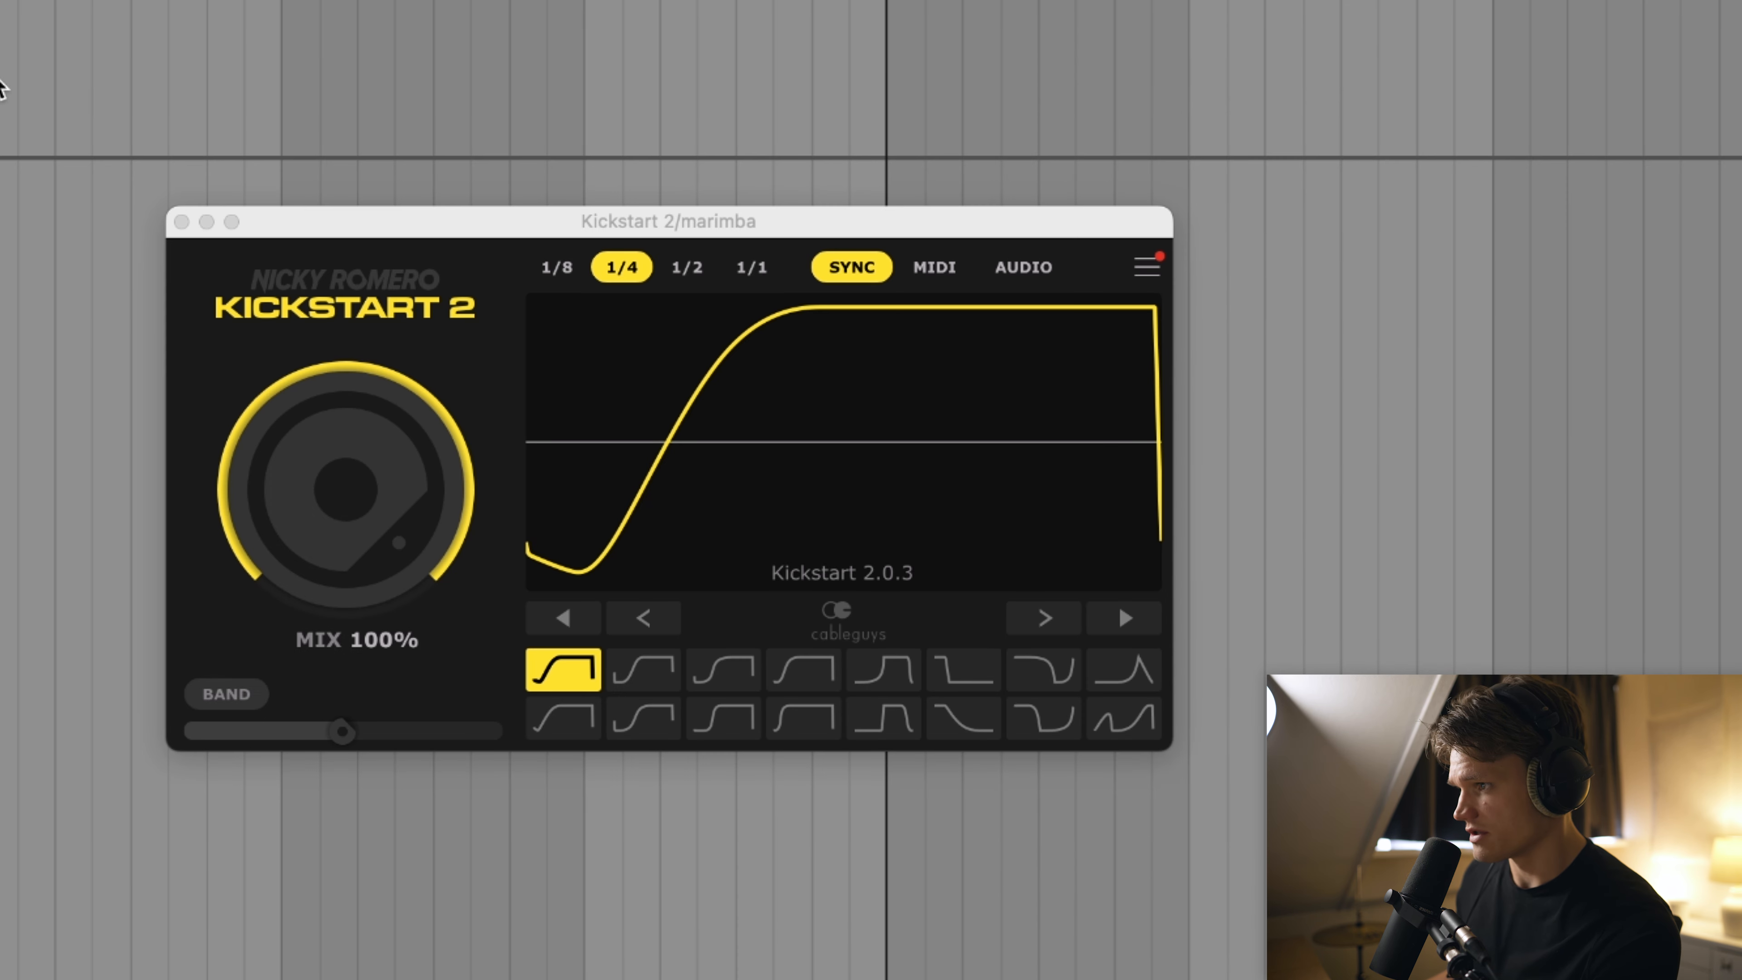
{"action": "key", "text": "space"}
{"action": "left_click_drag", "start_coordinate": [455, 592], "coordinate": [454, 693]}
{"action": "left_click_drag", "start_coordinate": [400, 535], "coordinate": [401, 541]}
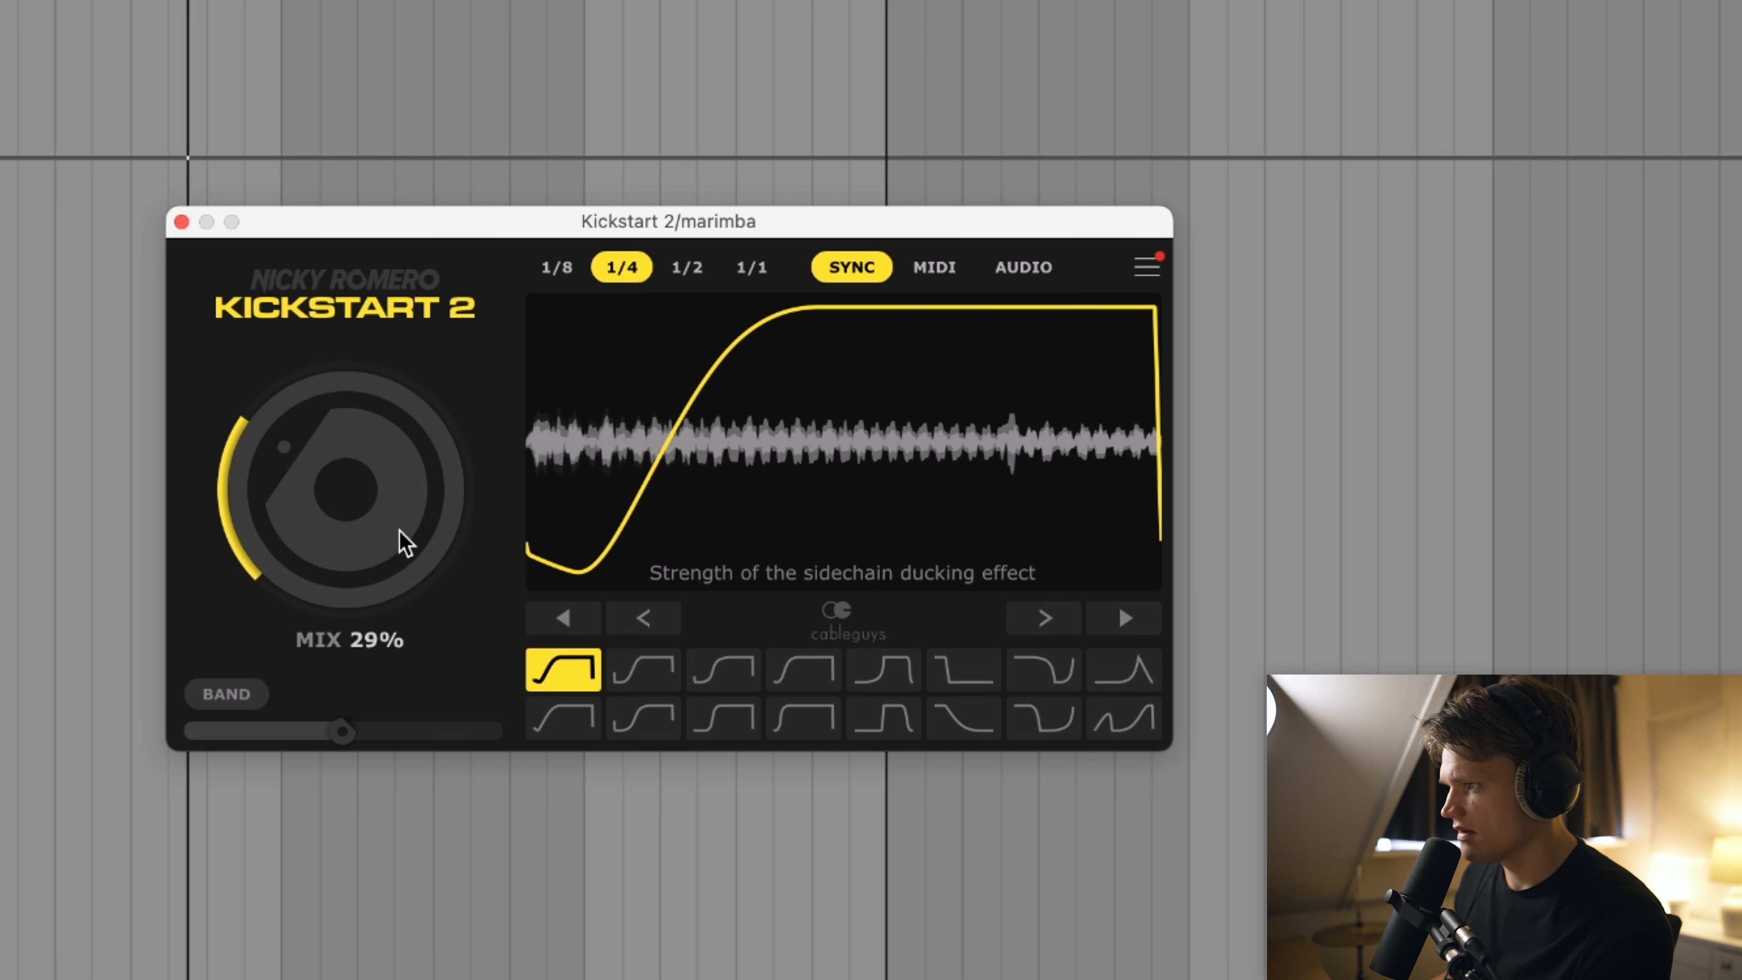
{"action": "left_click", "coordinate": [181, 222]}
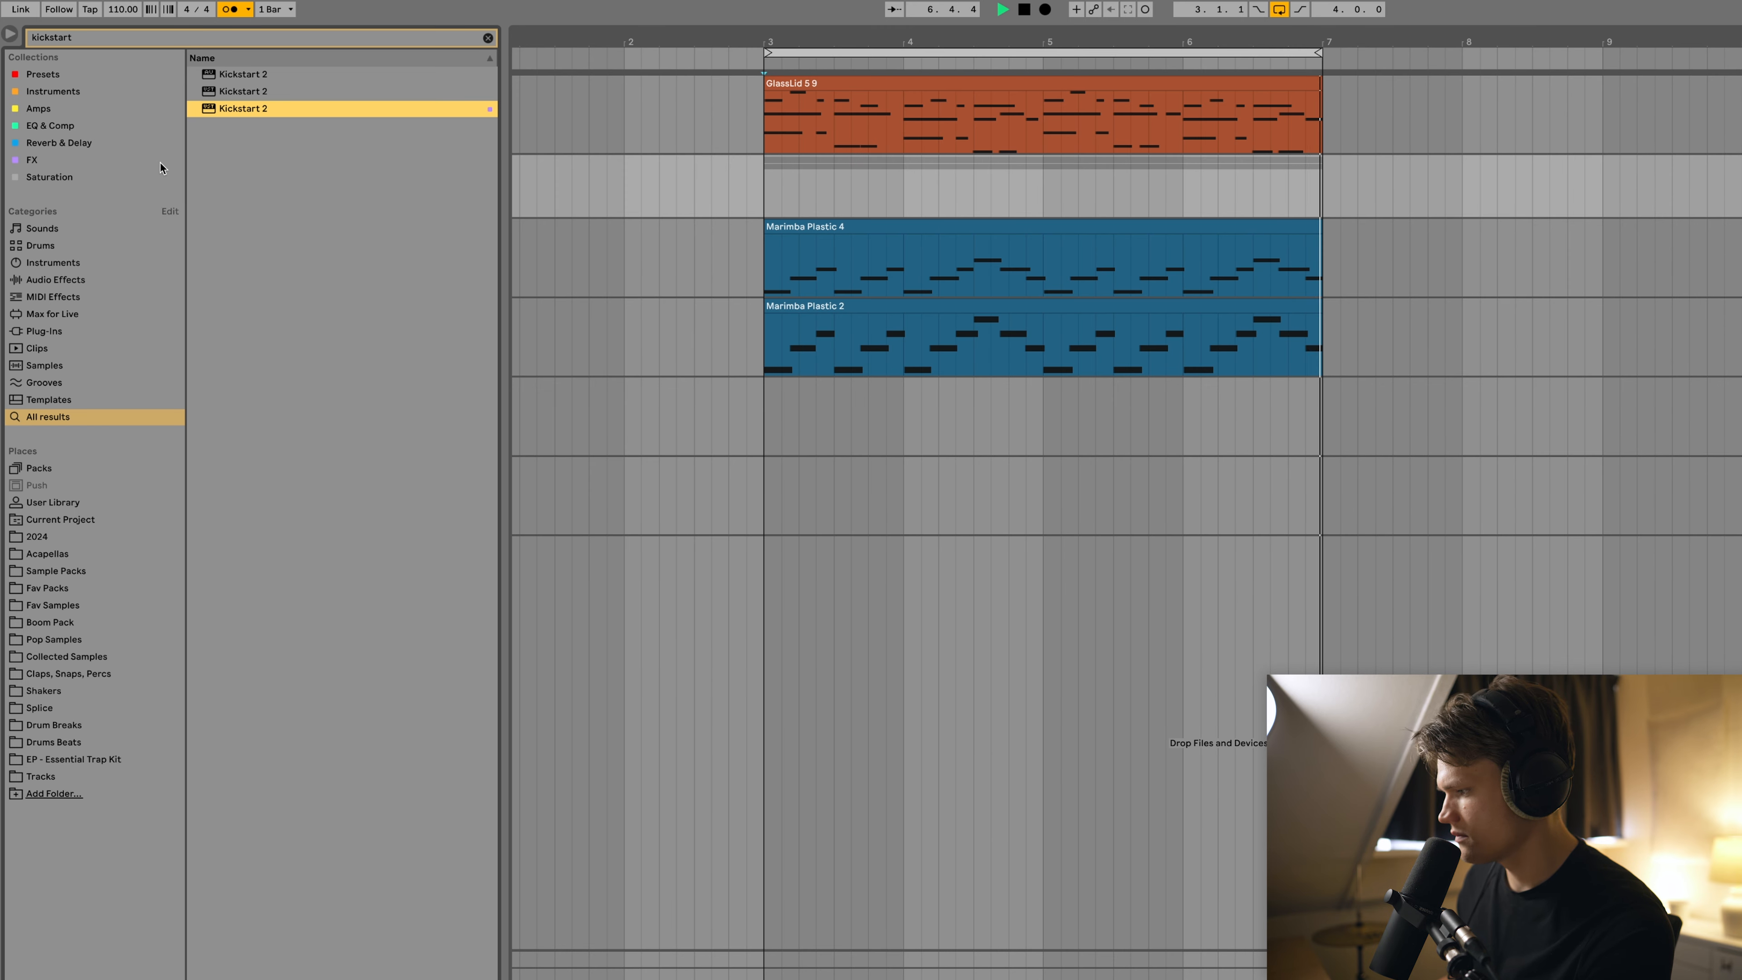
Find EQ Eight in the browser, add it to the marimba group and start playback
{"action": "key", "text": "space"}
{"action": "left_click", "coordinate": [134, 36]}
{"action": "type", "text": "eq"}
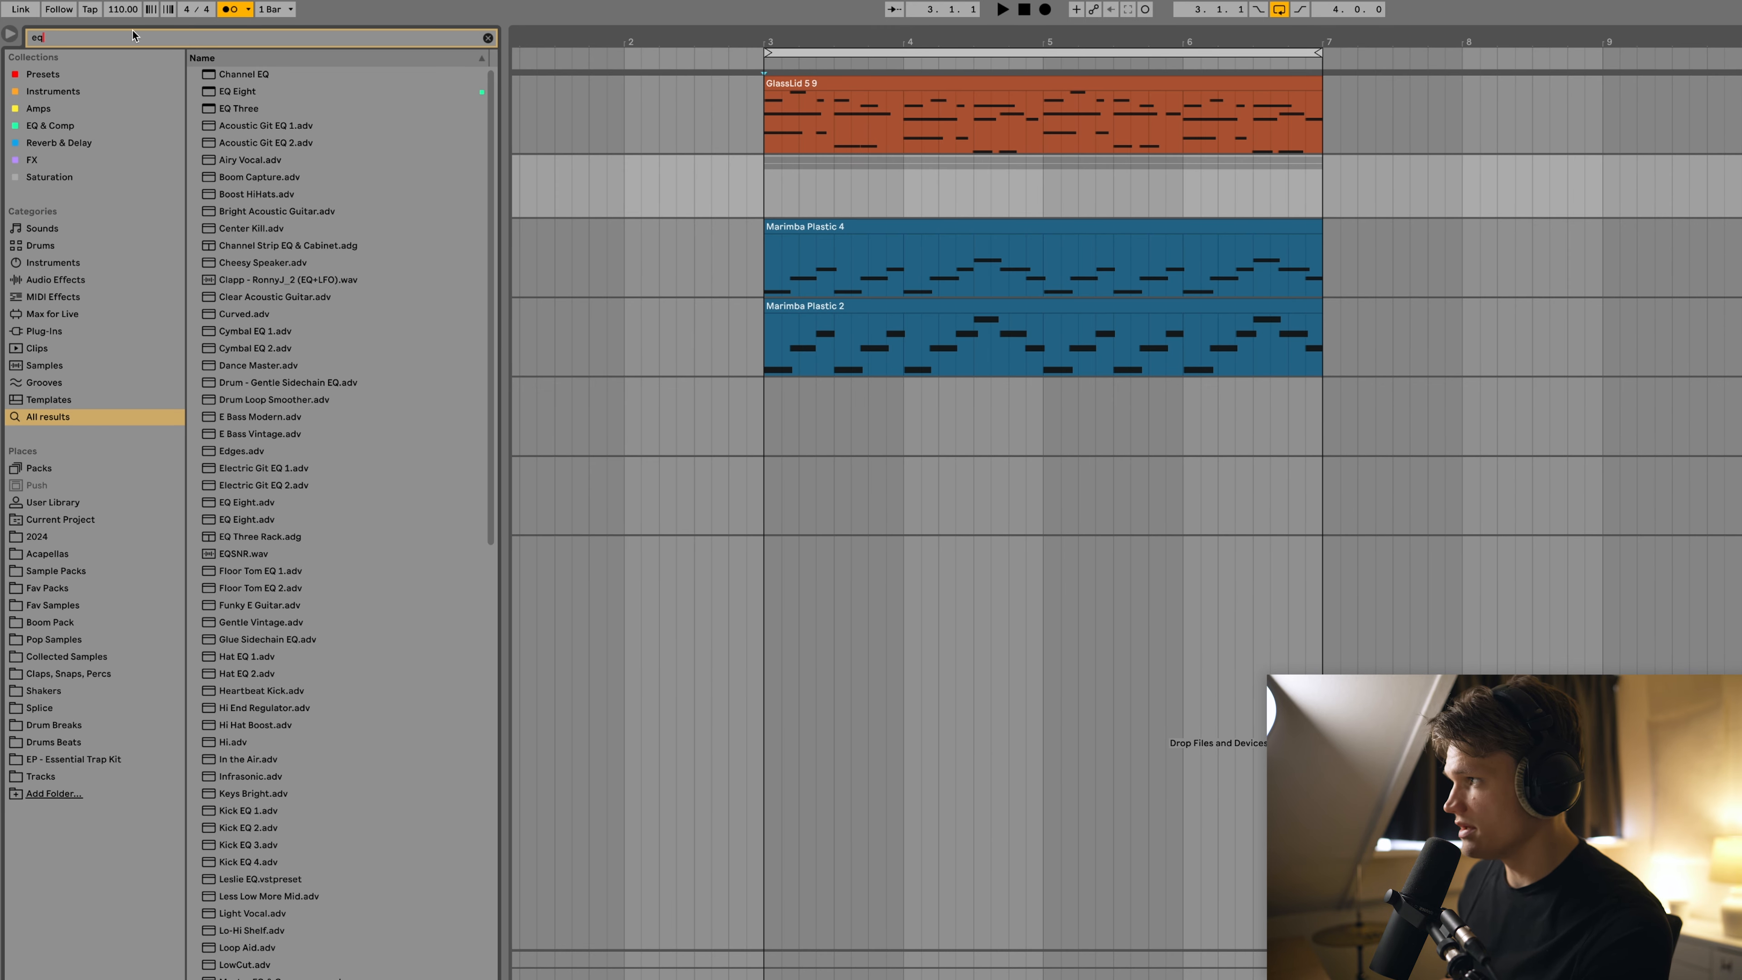
{"action": "double_click", "coordinate": [229, 91]}
{"action": "key", "text": "space"}
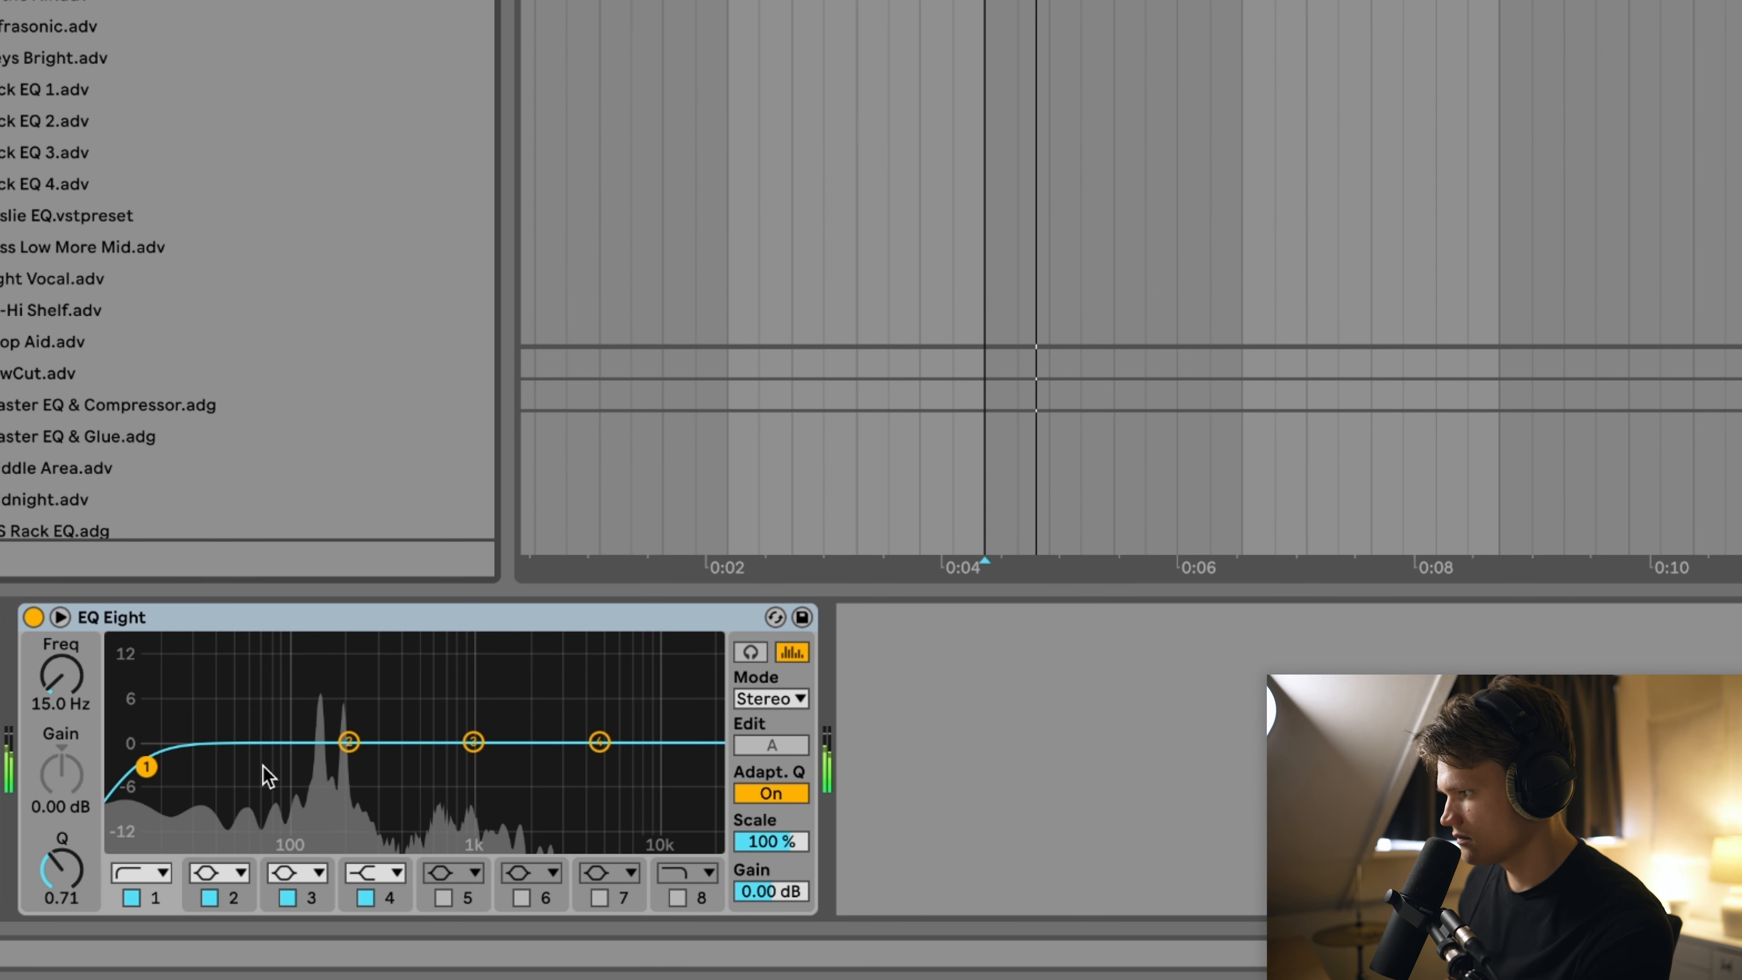
Raise EQ Eight's band 1 low cut to about 120 Hz and enable band 8 as a high cut at 5.99 kHz
{"action": "left_click_drag", "start_coordinate": [146, 762], "coordinate": [306, 763]}
{"action": "left_click", "coordinate": [678, 897]}
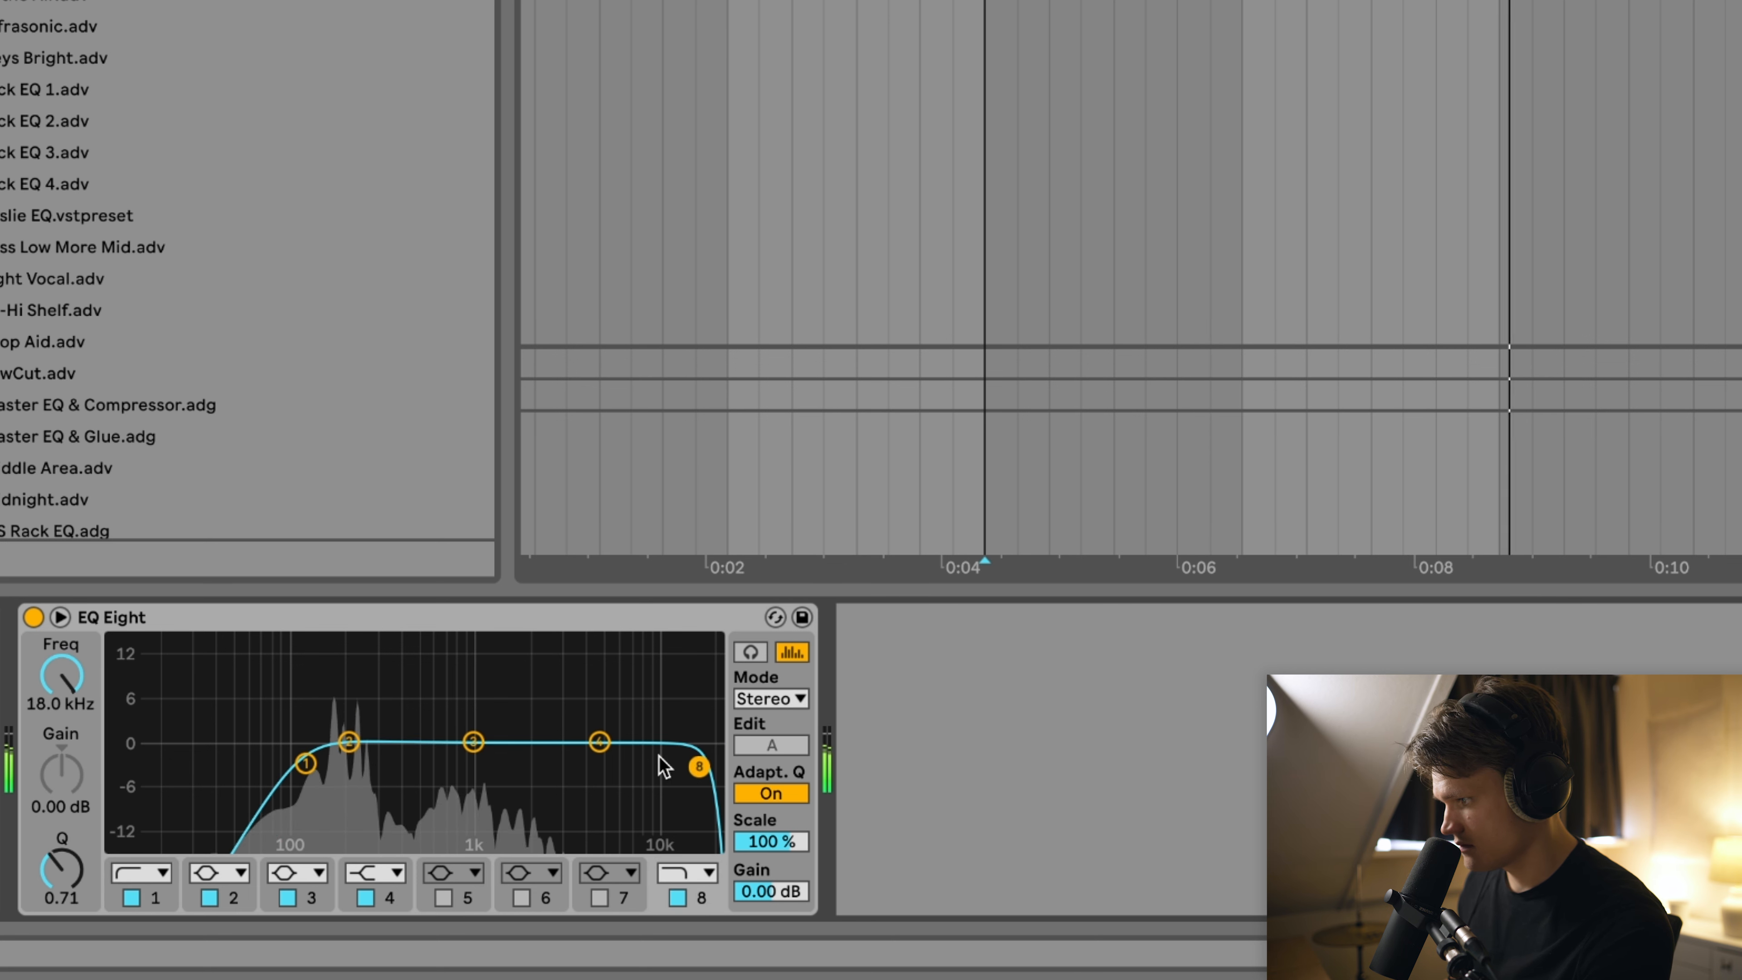
{"action": "left_click_drag", "start_coordinate": [698, 767], "coordinate": [613, 765]}
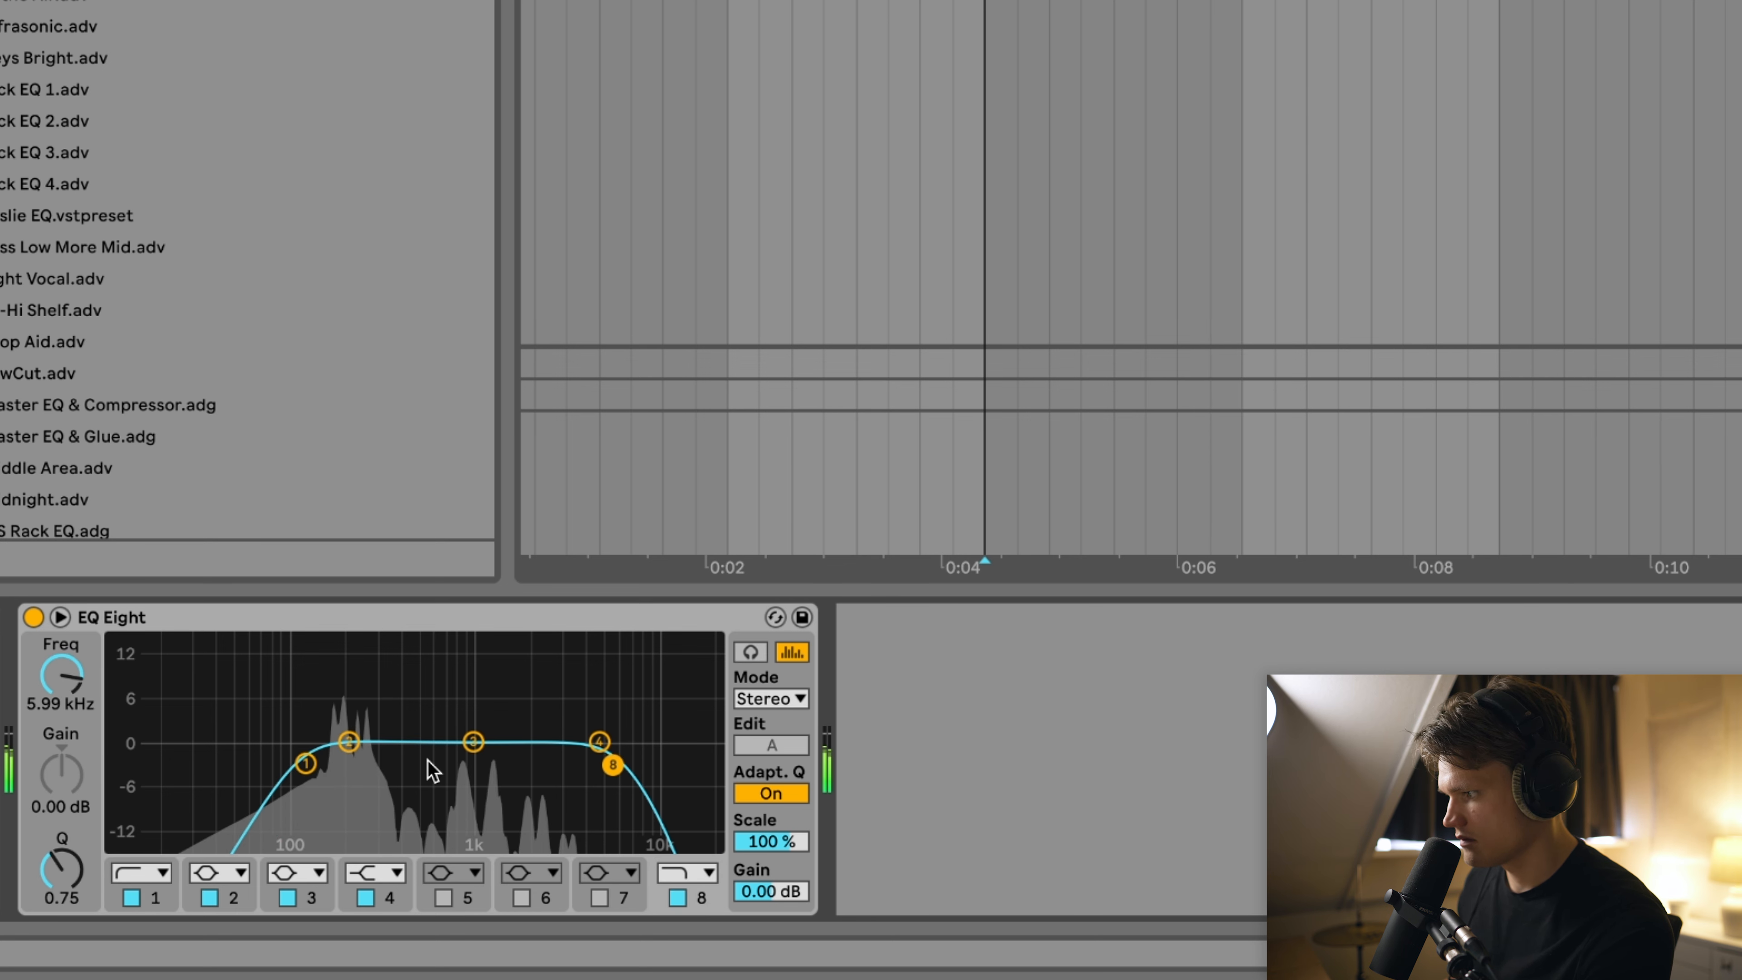
Lower EQ Eight's low cut slightly and reduce MVibrato's depth on the marimba group
{"action": "left_click_drag", "start_coordinate": [306, 761], "coordinate": [284, 767]}
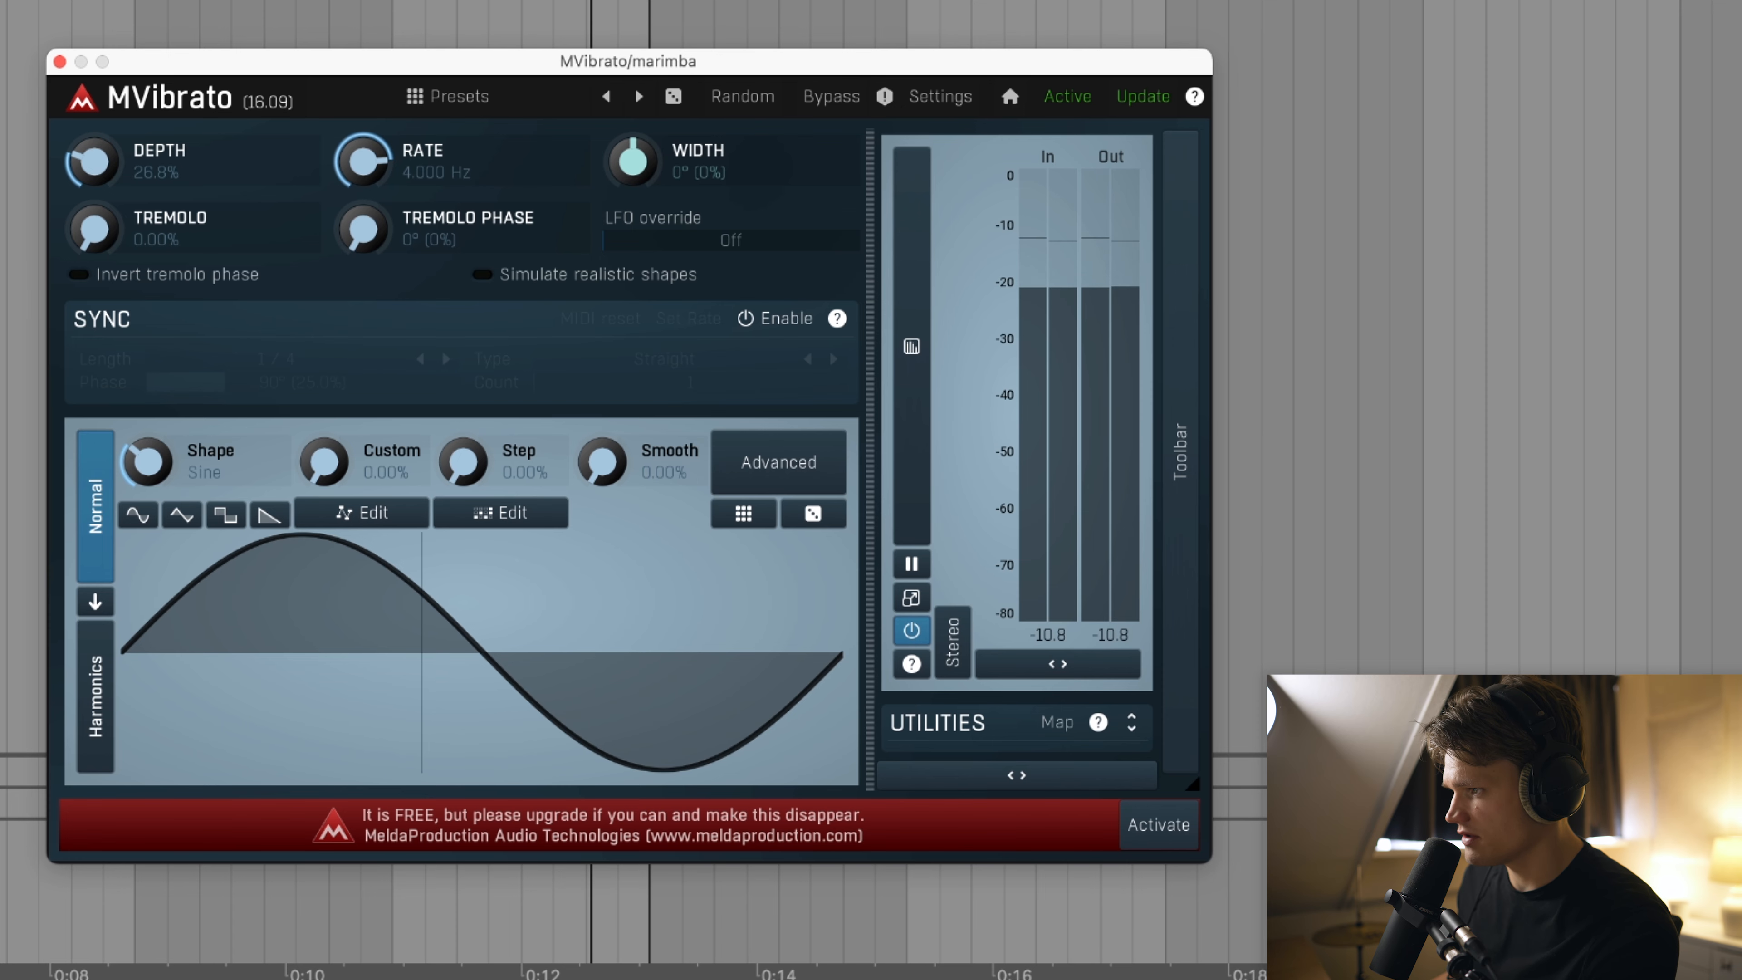
{"action": "left_click_drag", "start_coordinate": [95, 162], "coordinate": [95, 177]}
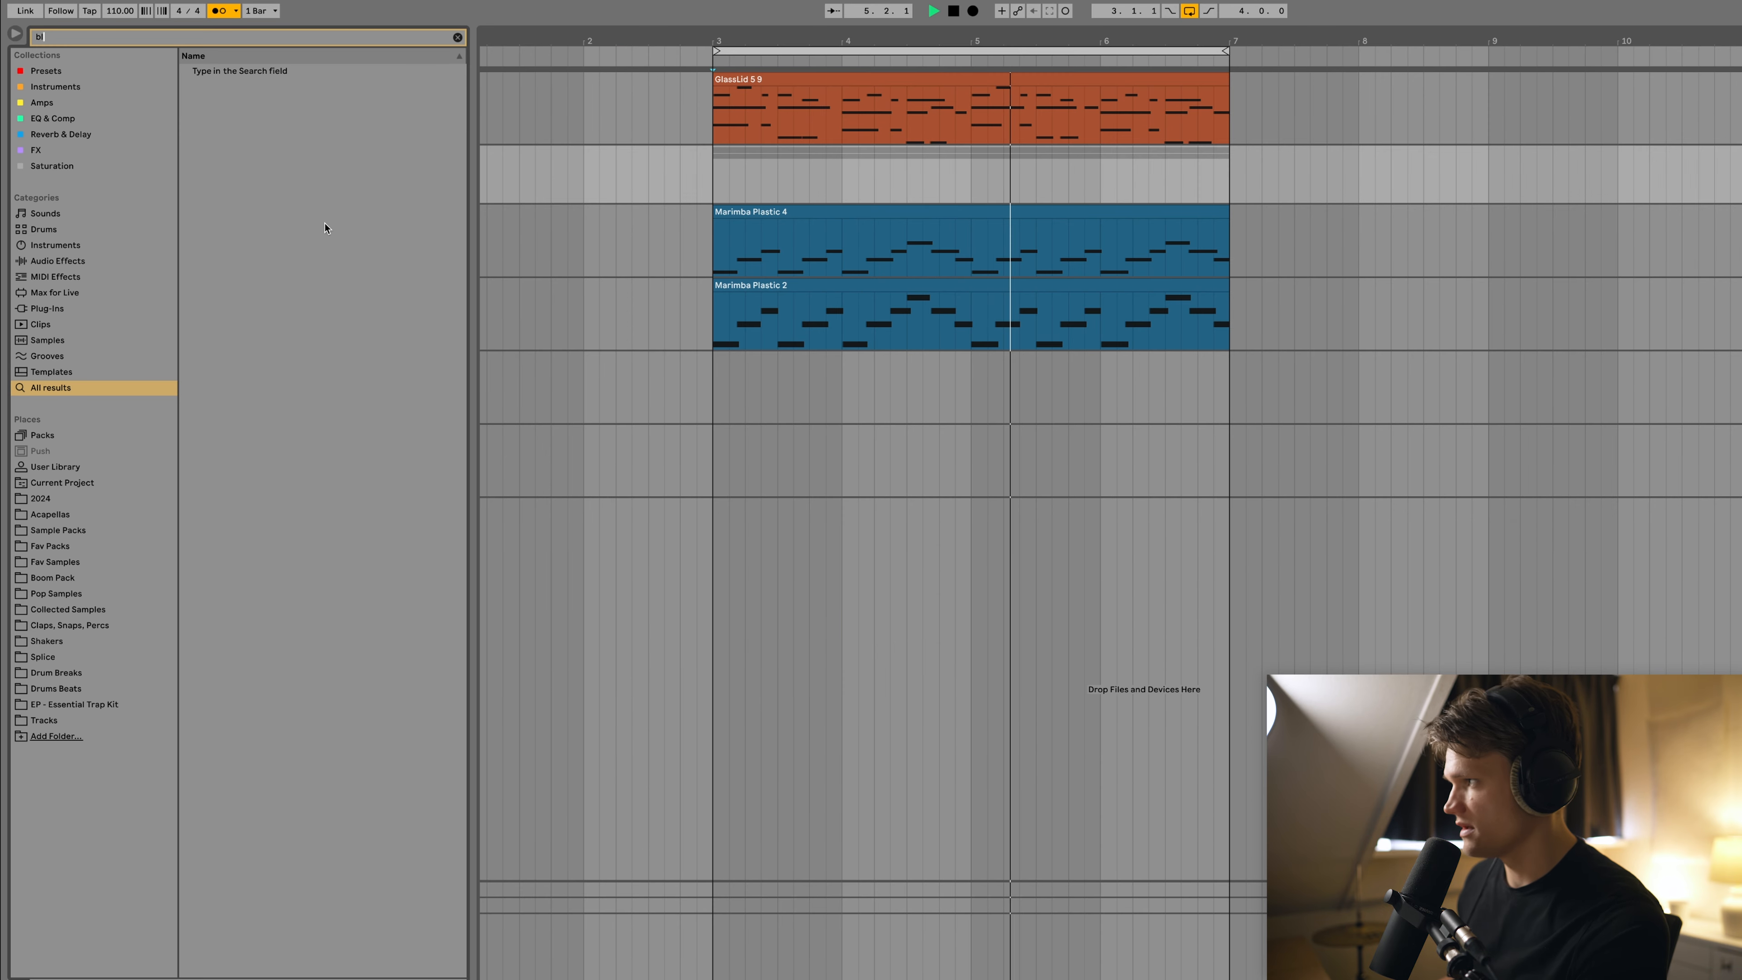
Find Blue Cat's Chorus 4 (Stereo), add it to the marimba group and reduce its wet level to about 19%
{"action": "type", "text": "ue"}
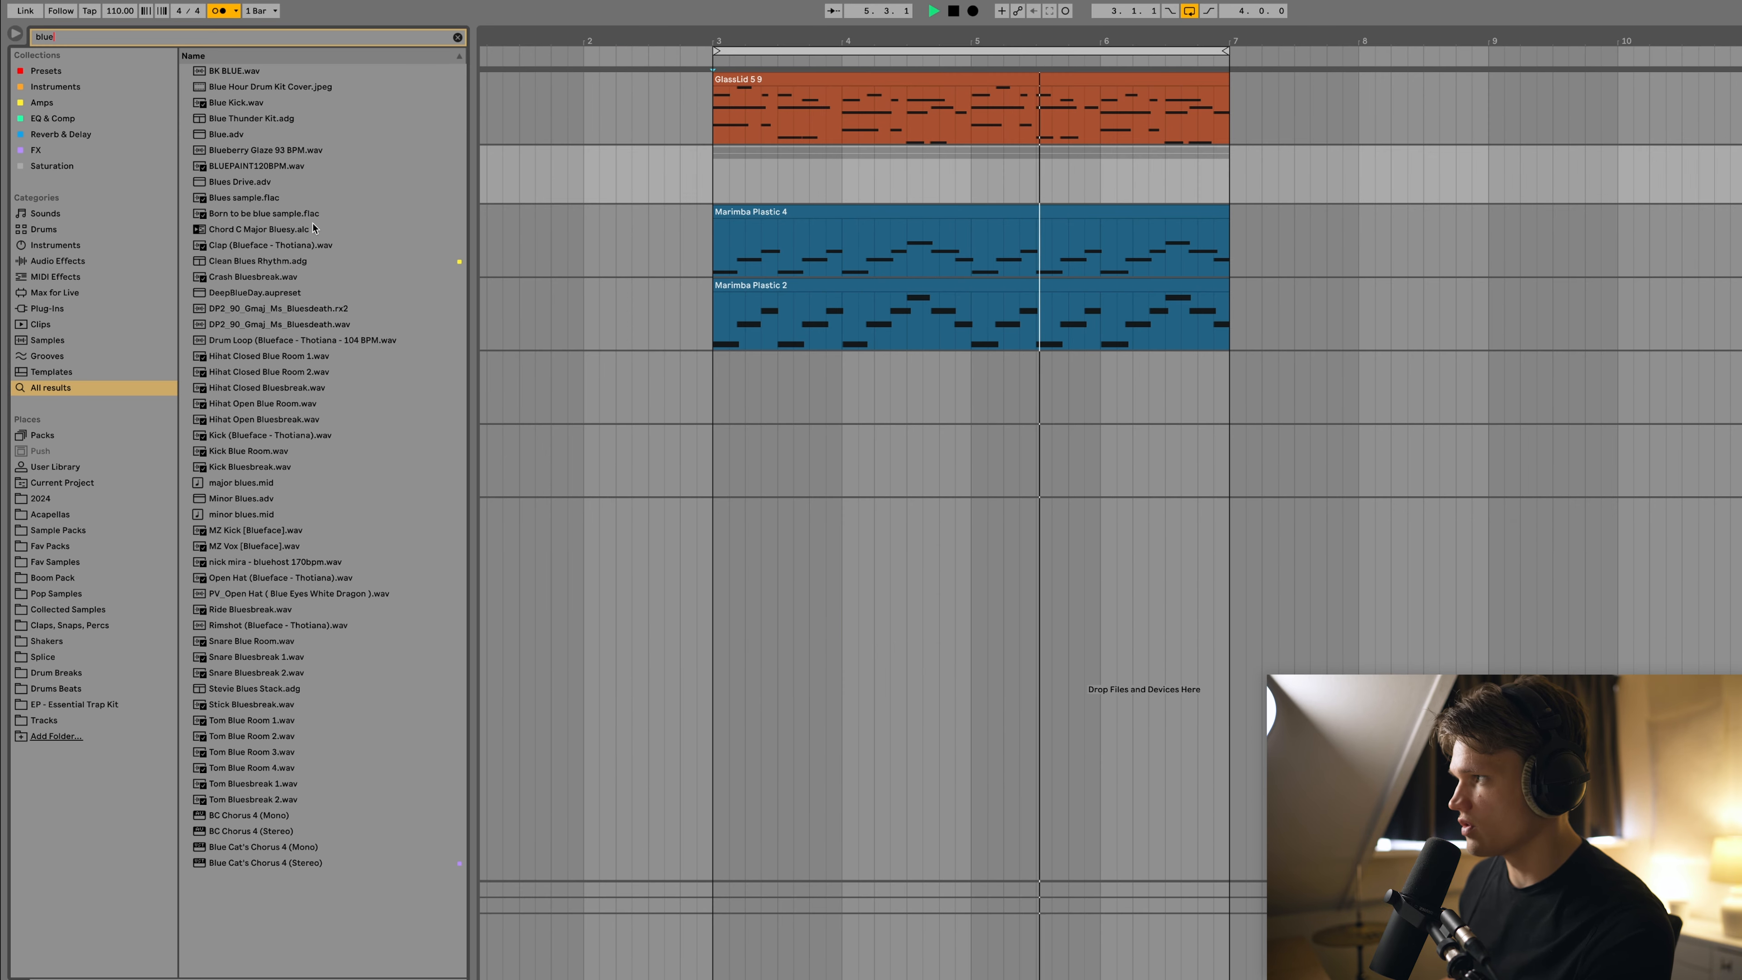
{"action": "left_click", "coordinate": [86, 151]}
{"action": "double_click", "coordinate": [295, 72]}
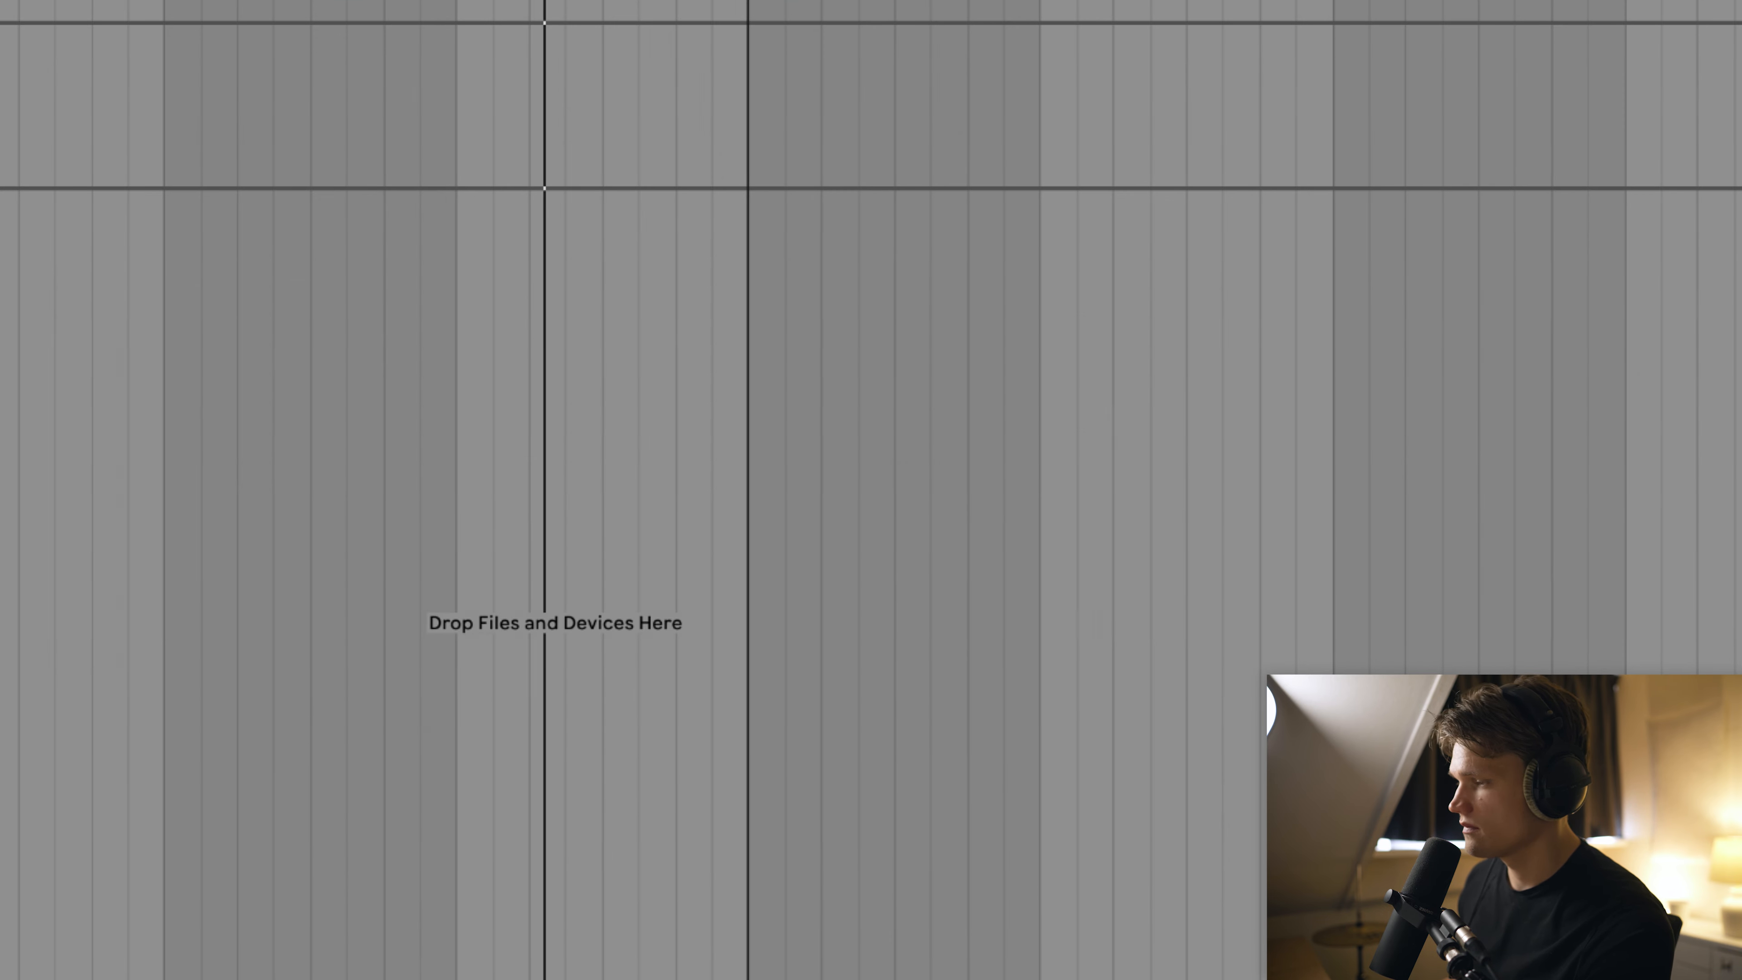
{"action": "left_click_drag", "start_coordinate": [1342, 663], "coordinate": [1342, 672]}
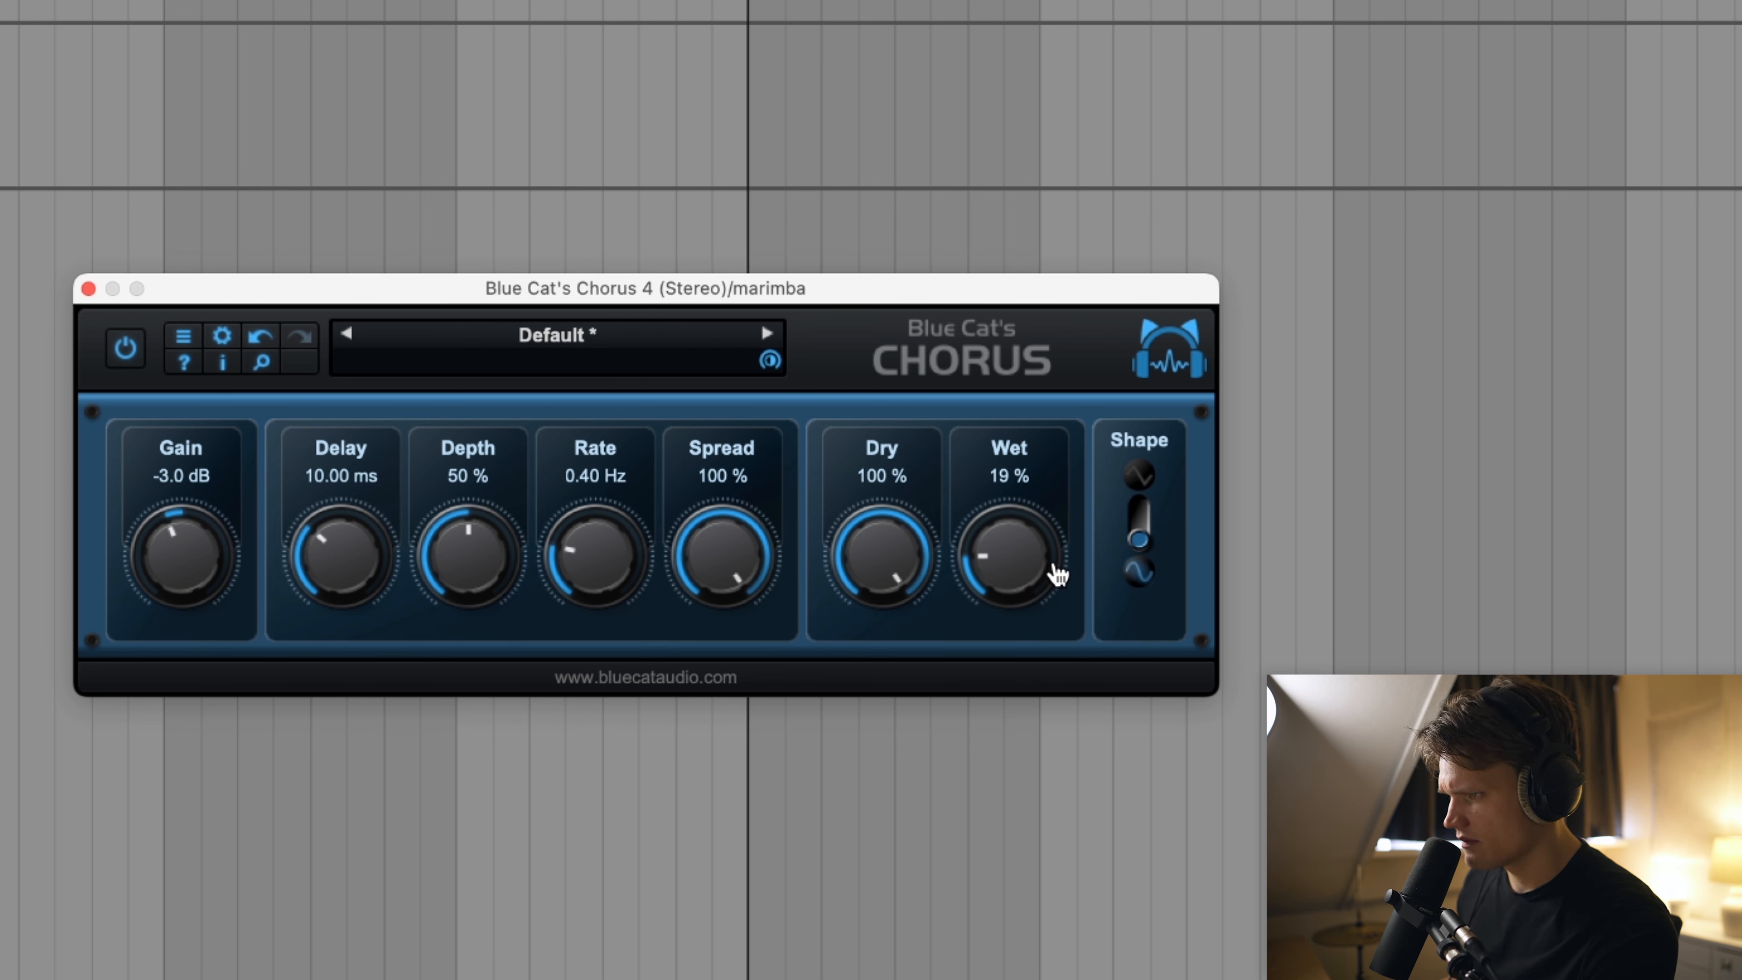
{"action": "left_click_drag", "start_coordinate": [1057, 575], "coordinate": [1060, 561]}
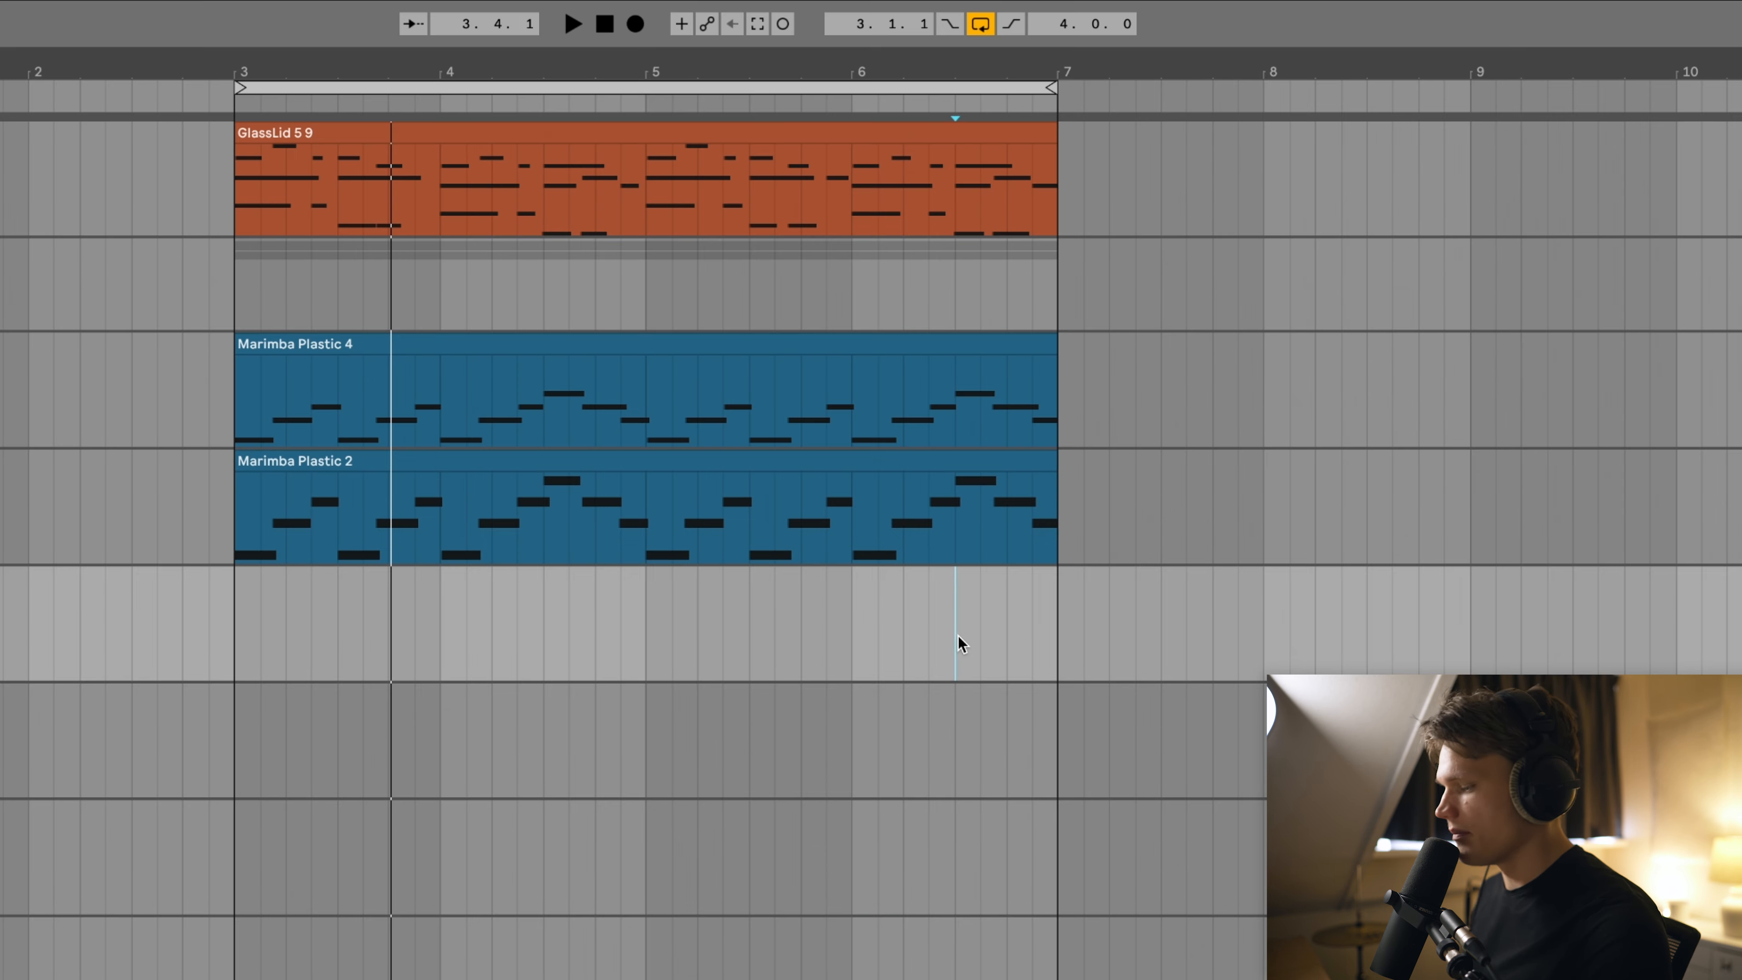
Record a two-bar Vibes Basic part from bar 3 and duplicate it to fill bars 5 and 6
{"action": "key", "text": "F9"}
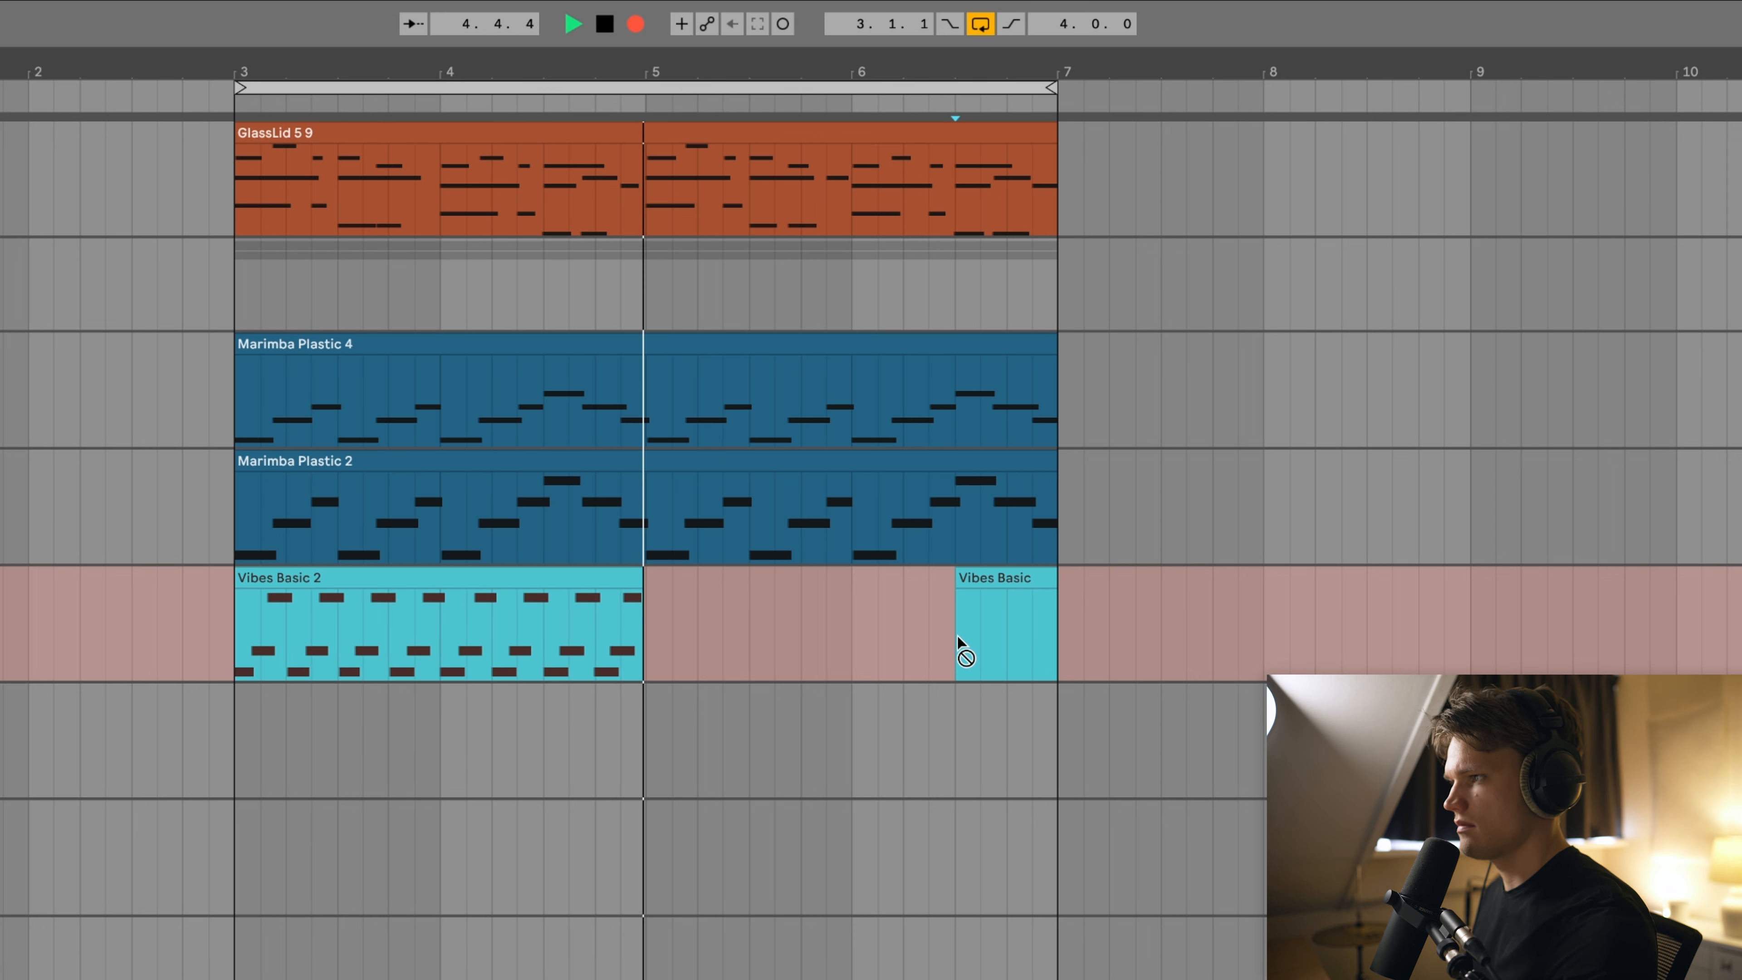
{"action": "key", "text": "space"}
{"action": "left_click_drag", "start_coordinate": [649, 624], "coordinate": [249, 632]}
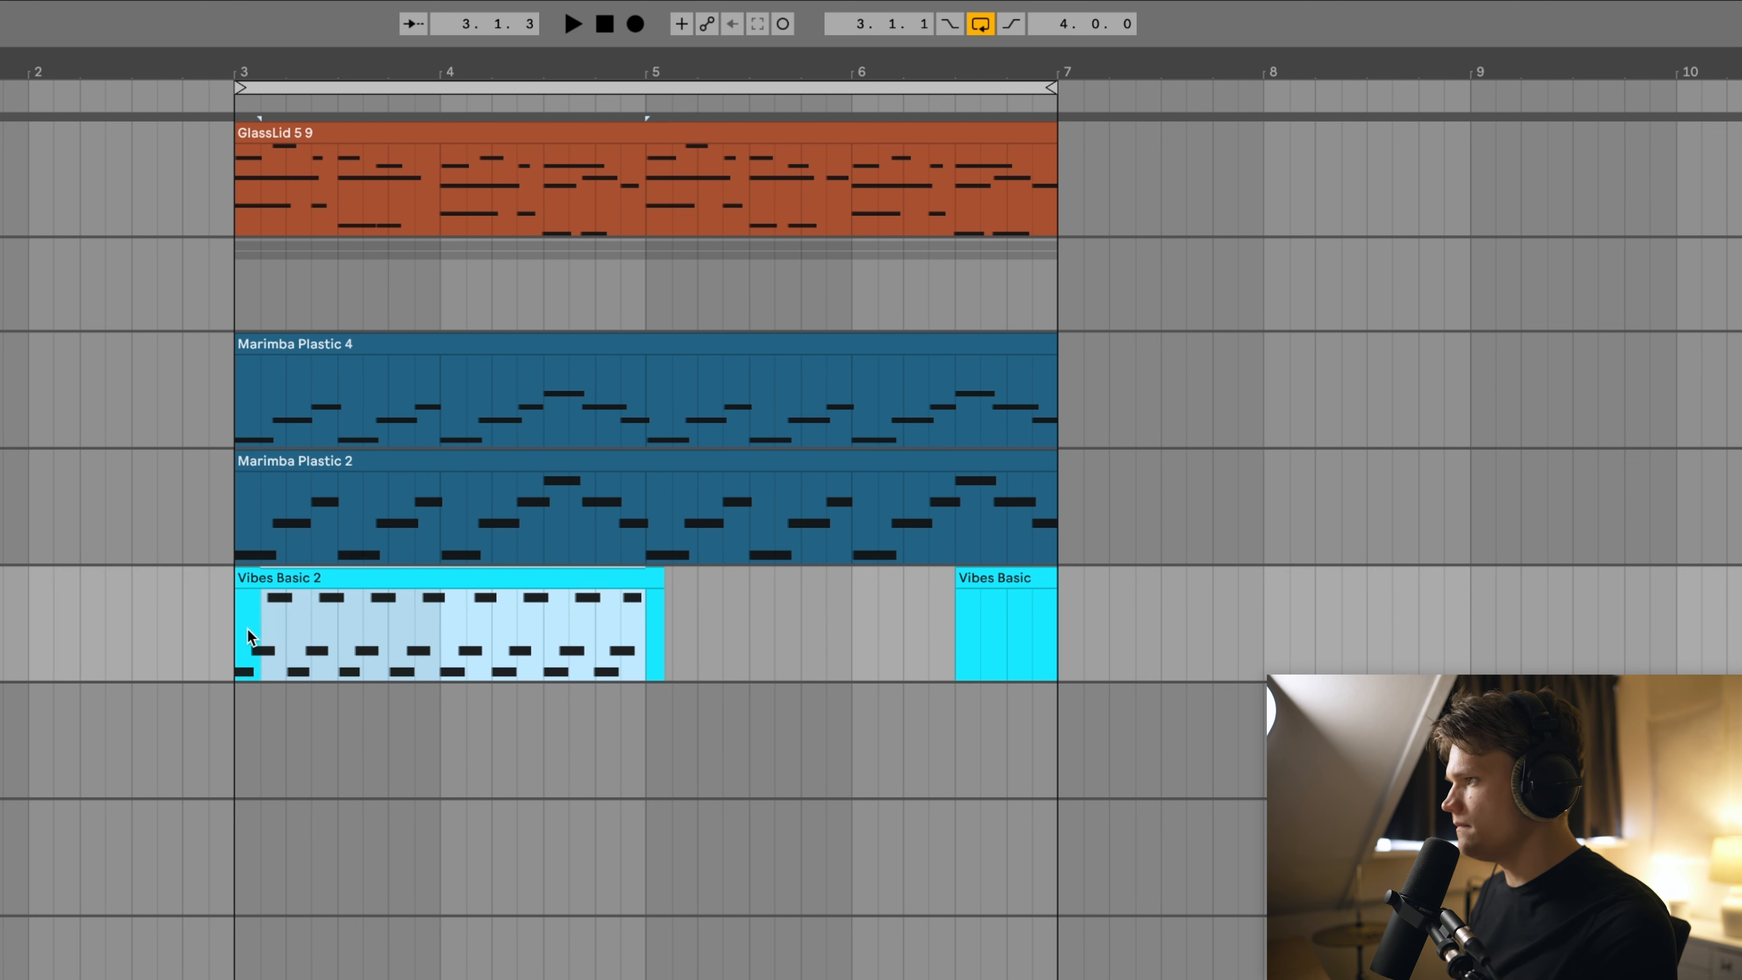
{"action": "key", "text": "ctrl+d"}
Consolidate the two adjacent Vibes Basic clips into a single four-bar clip
{"action": "left_click", "coordinate": [365, 582]}
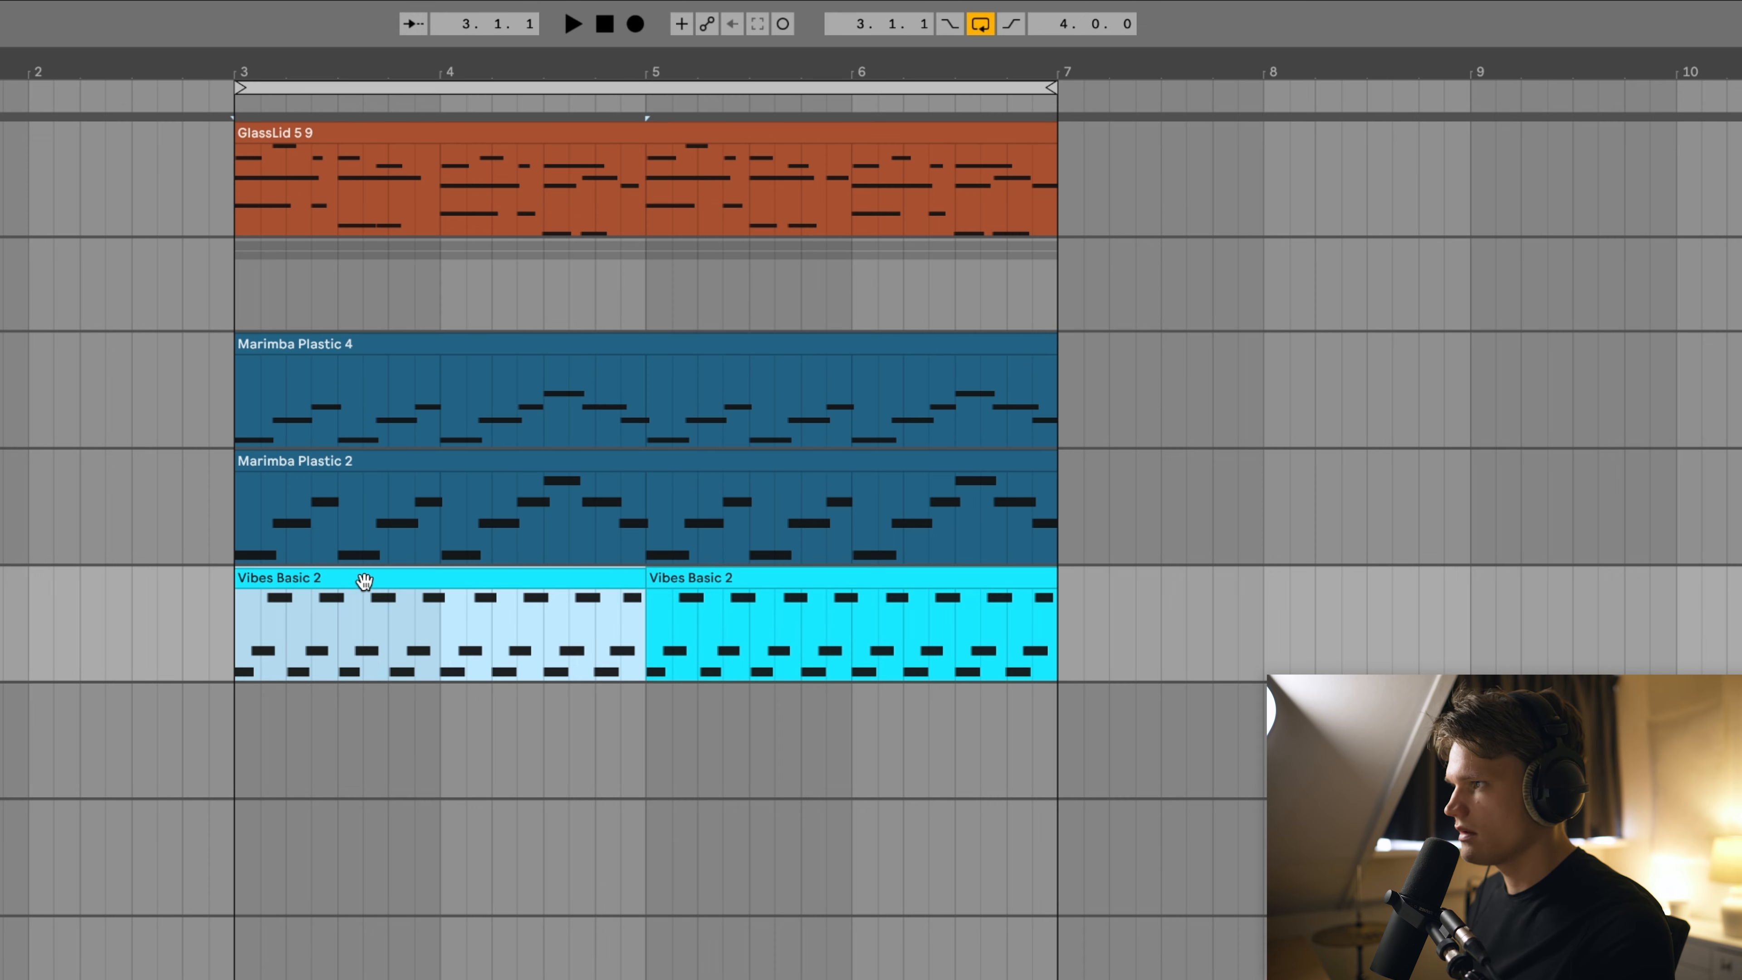
{"action": "left_click", "coordinate": [727, 576], "text": "shift"}
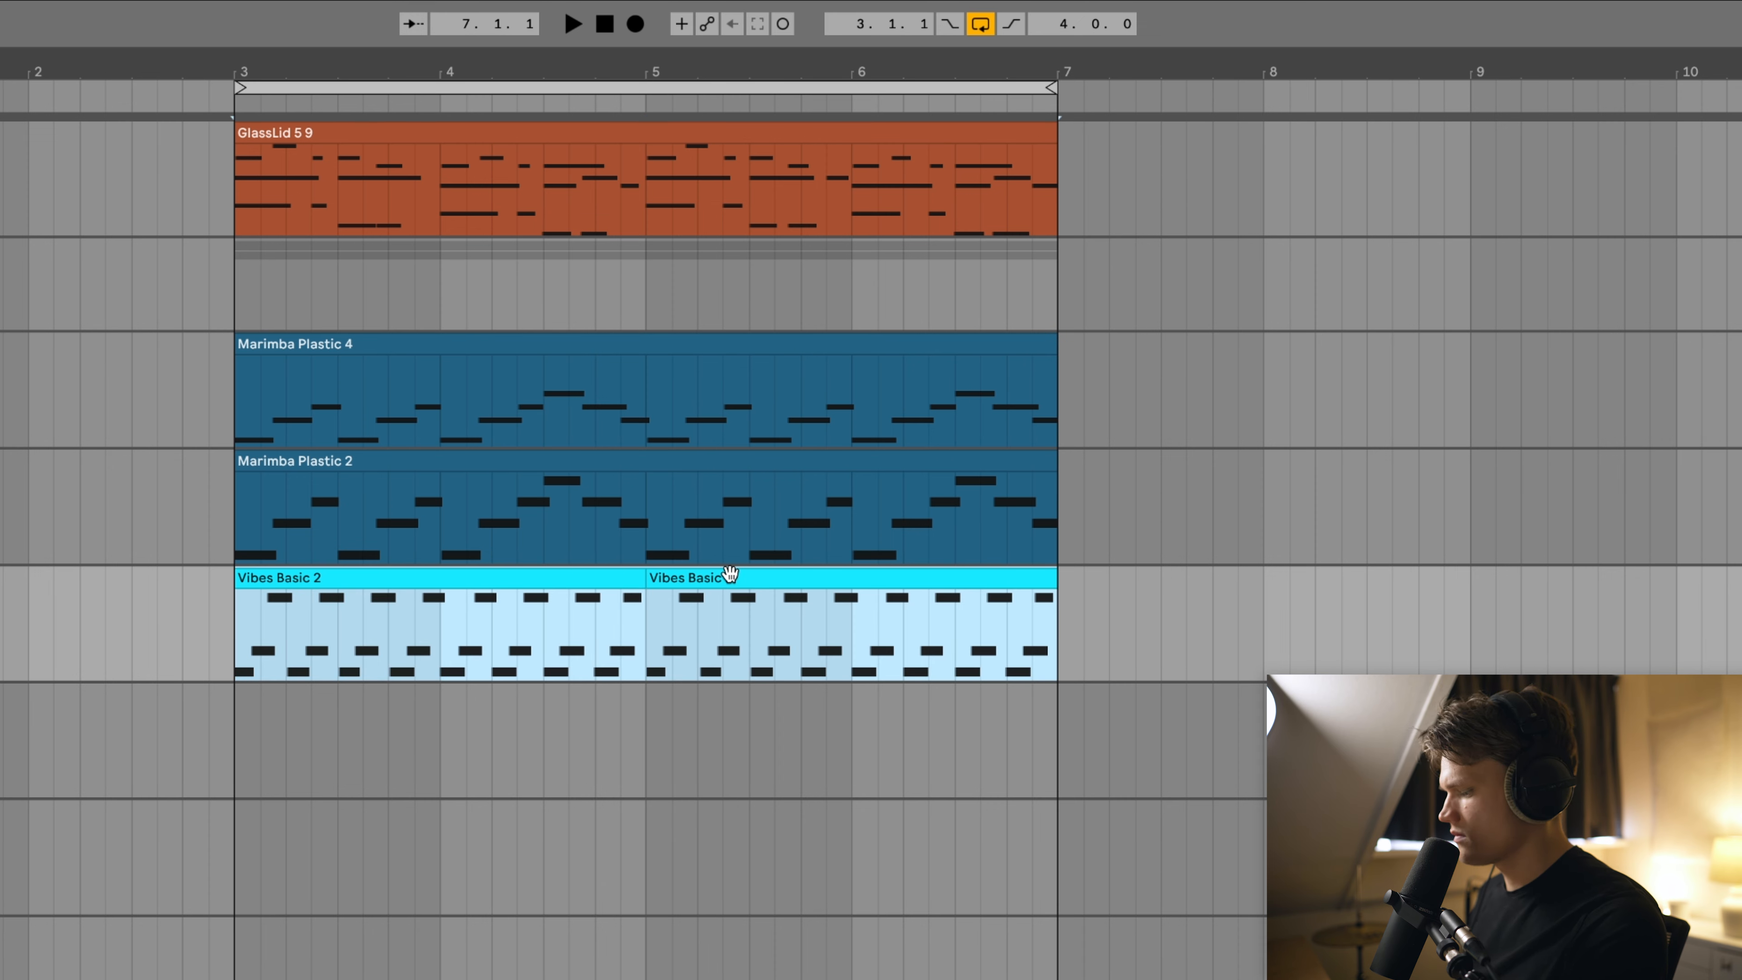
{"action": "key", "text": "super+j"}
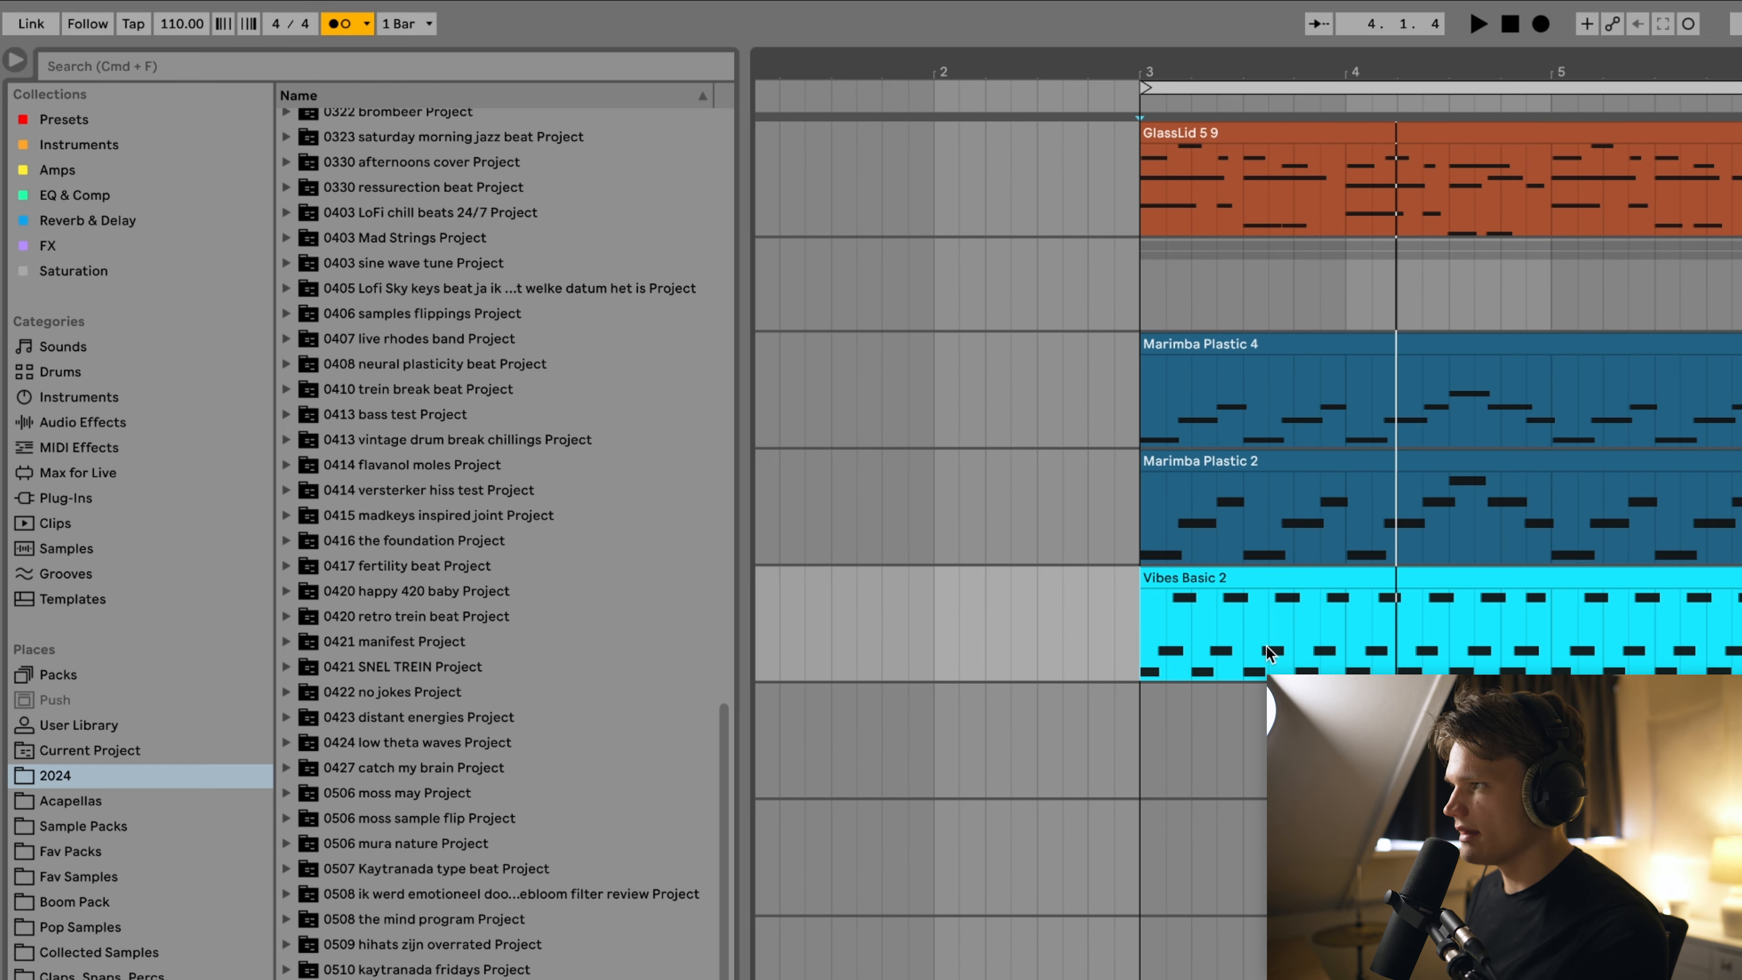
{"action": "left_click", "coordinate": [305, 581]}
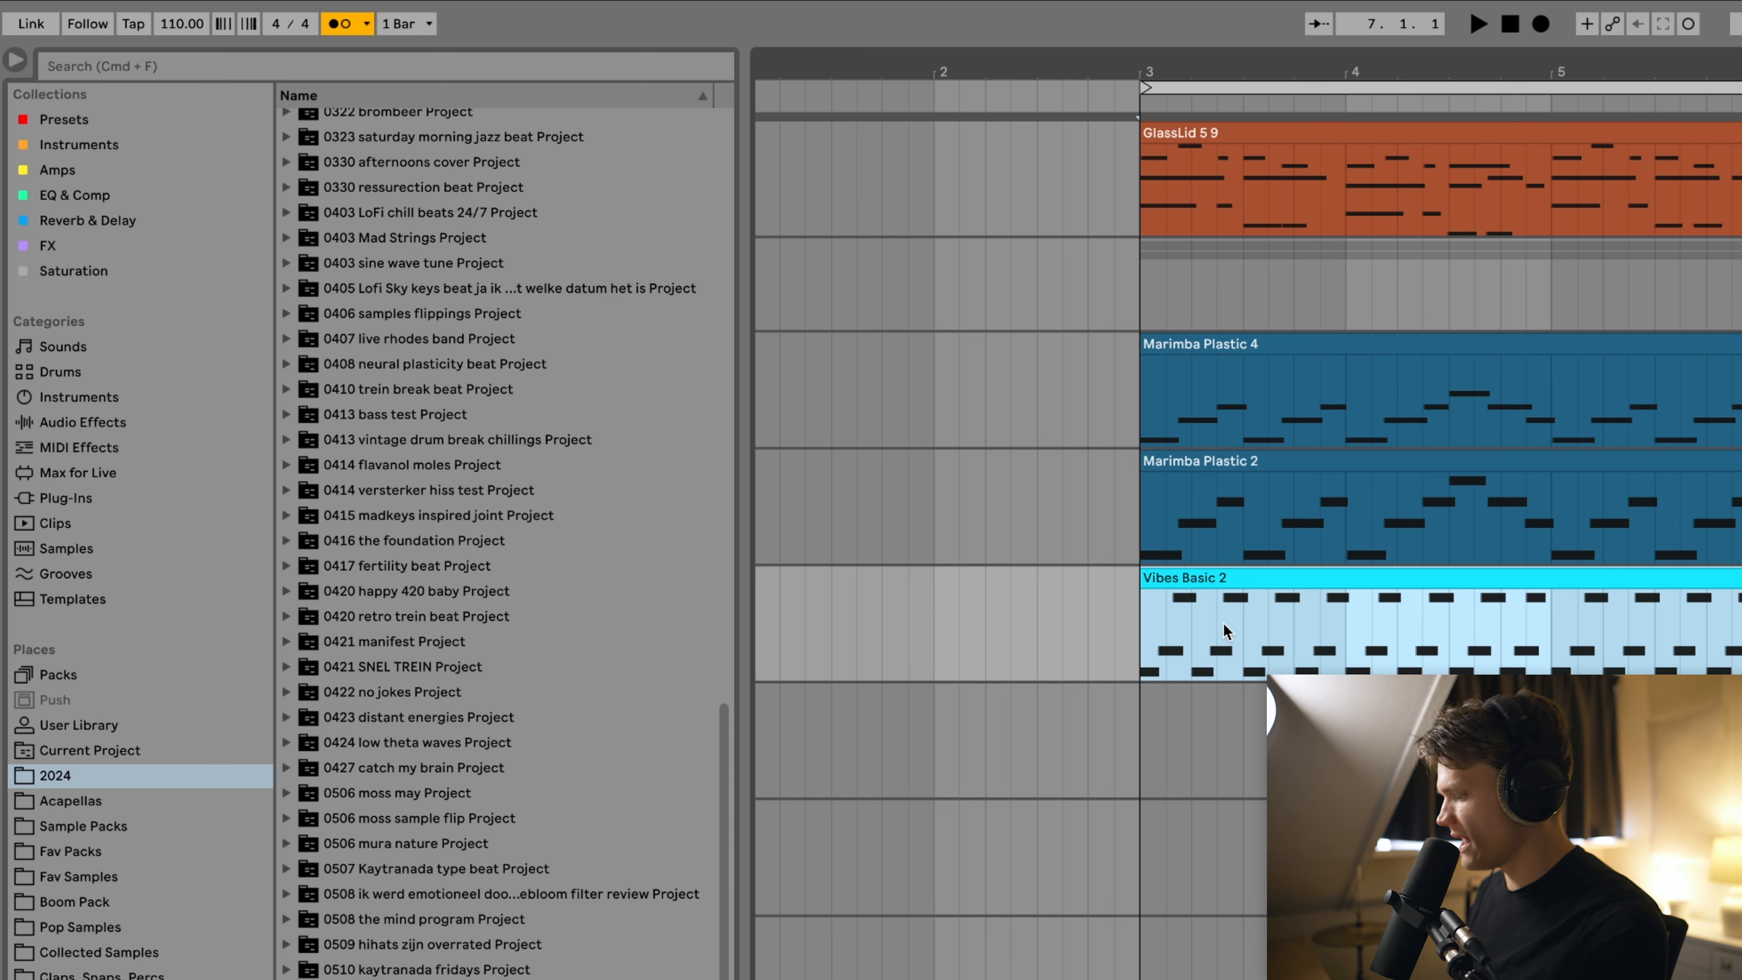
Search the browser for "kickstart" and add Kickstart 2 to the Vibes Basic track
{"action": "key", "text": "super+f"}
{"action": "type", "text": "kickstart"}
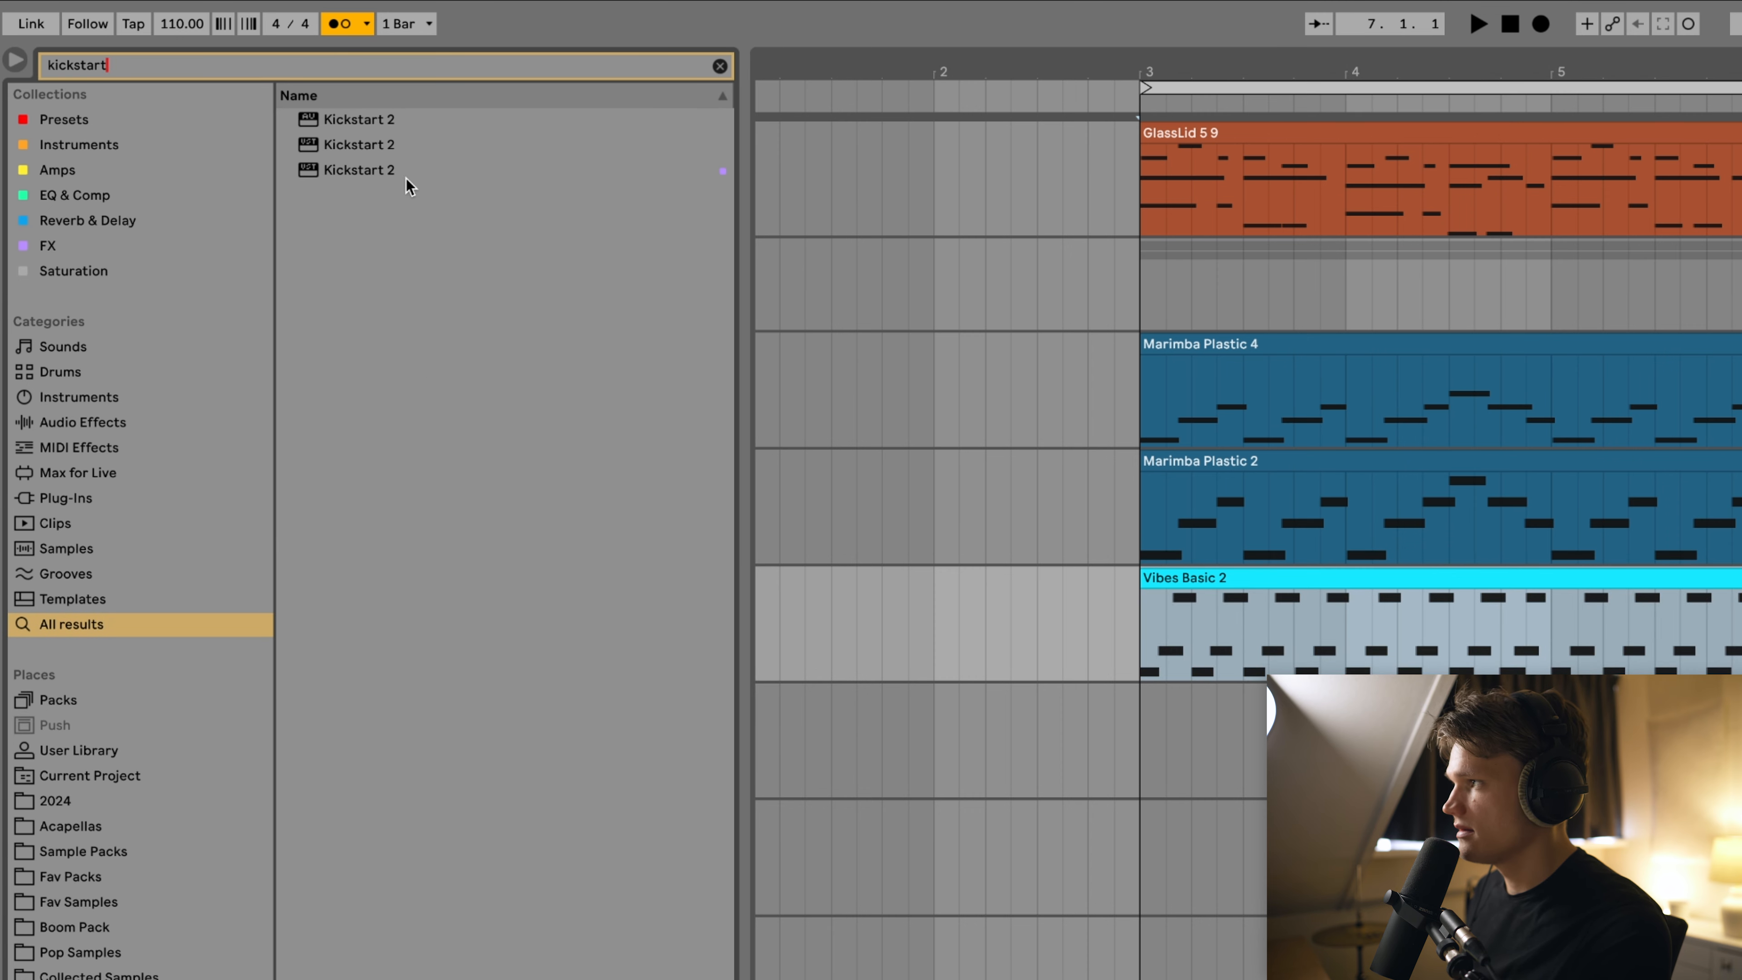
{"action": "left_click", "coordinate": [370, 173]}
{"action": "left_click_drag", "start_coordinate": [1315, 671], "coordinate": [1317, 679]}
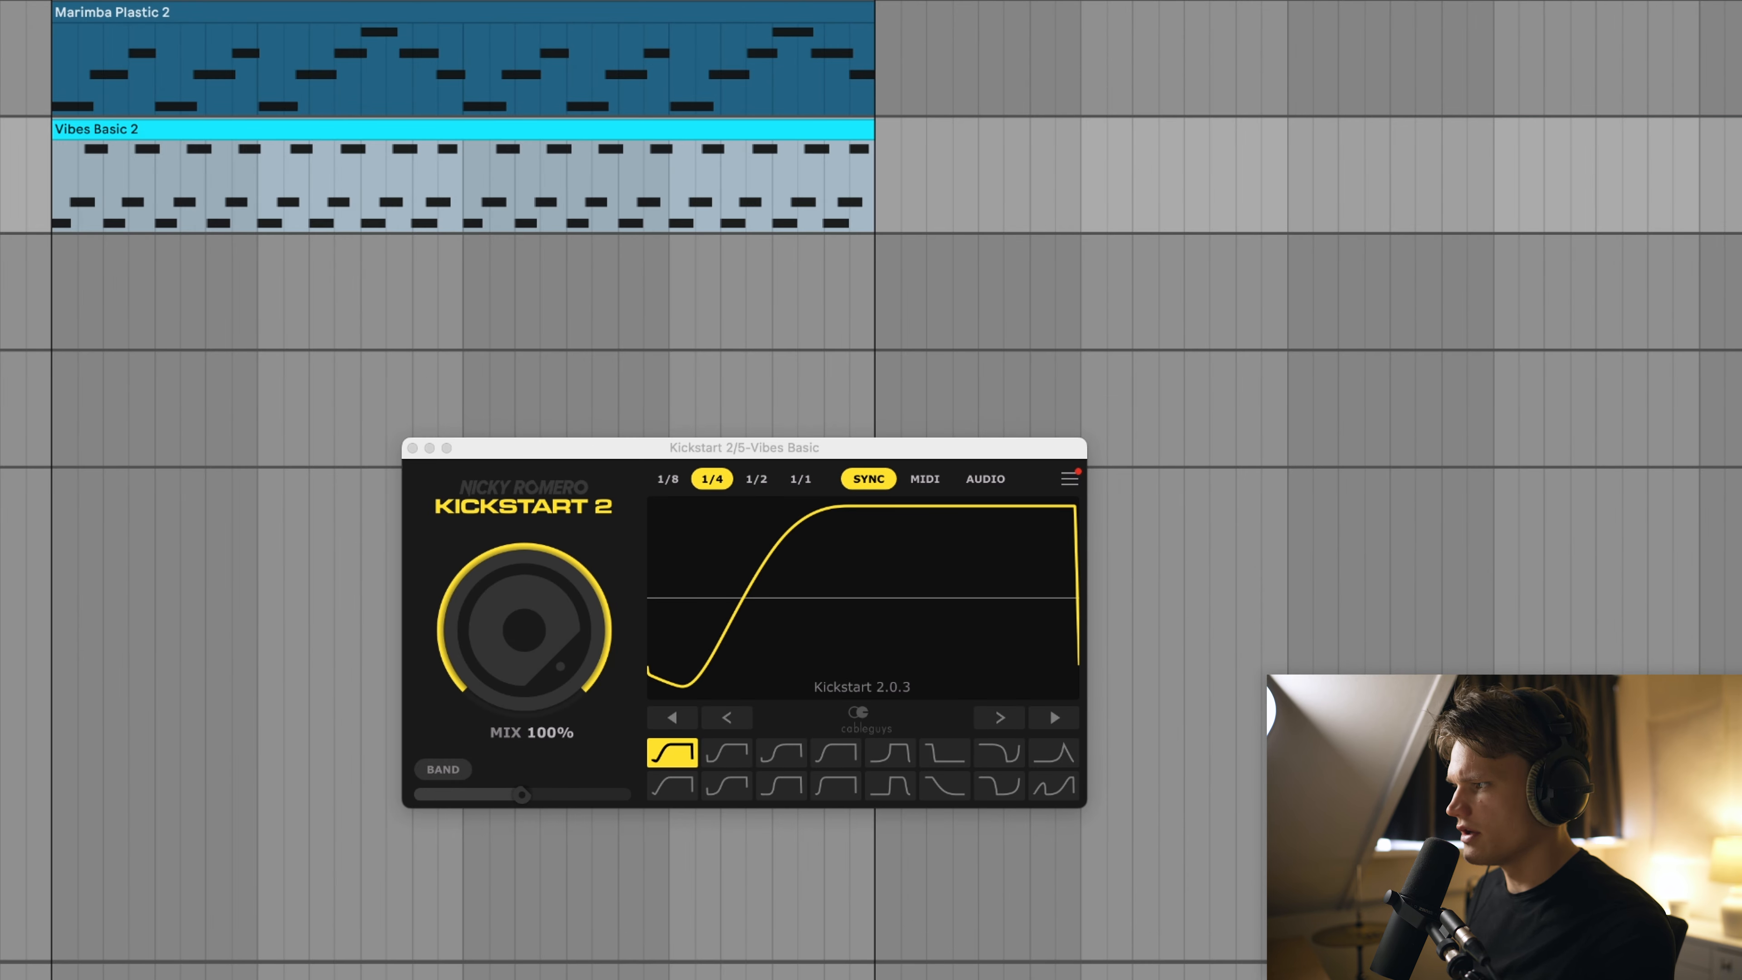
During playback, set Kickstart 2's mix to 52% and shift its ducking curve slightly earlier
{"action": "key", "text": "space"}
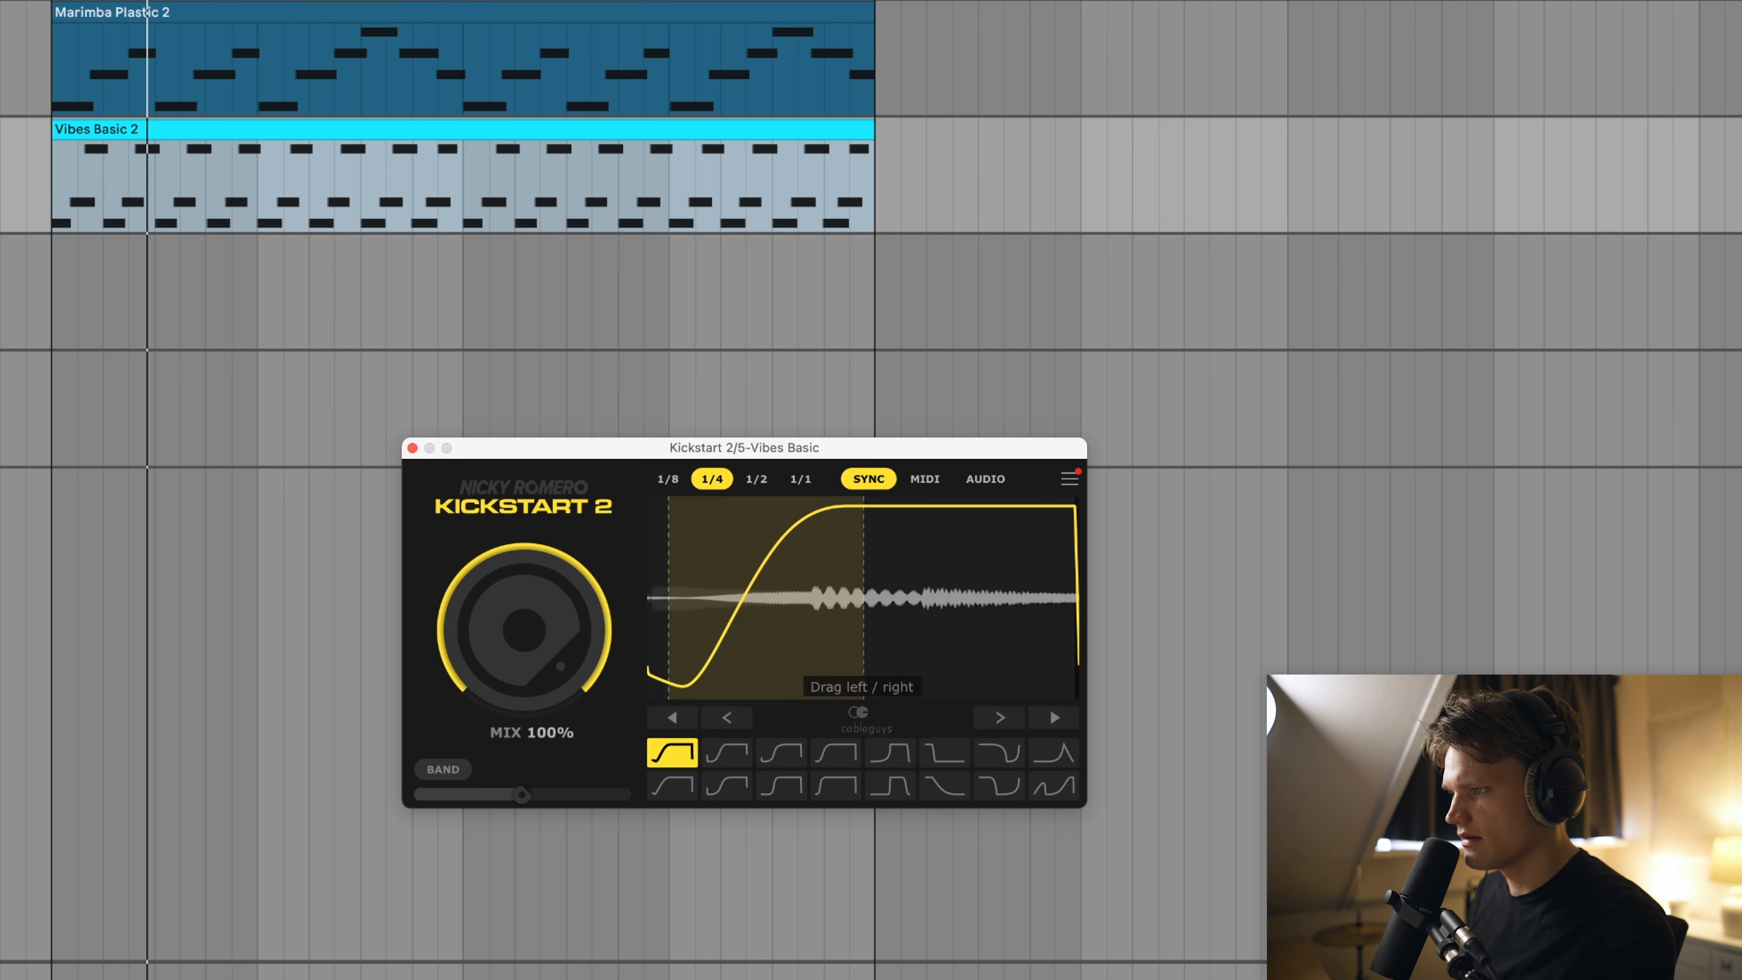
{"action": "mouse_move", "coordinate": [523, 630]}
{"action": "left_mouse_down"}
{"action": "mouse_move", "coordinate": [524, 677]}
{"action": "mouse_move", "coordinate": [524, 660]}
{"action": "left_mouse_up"}
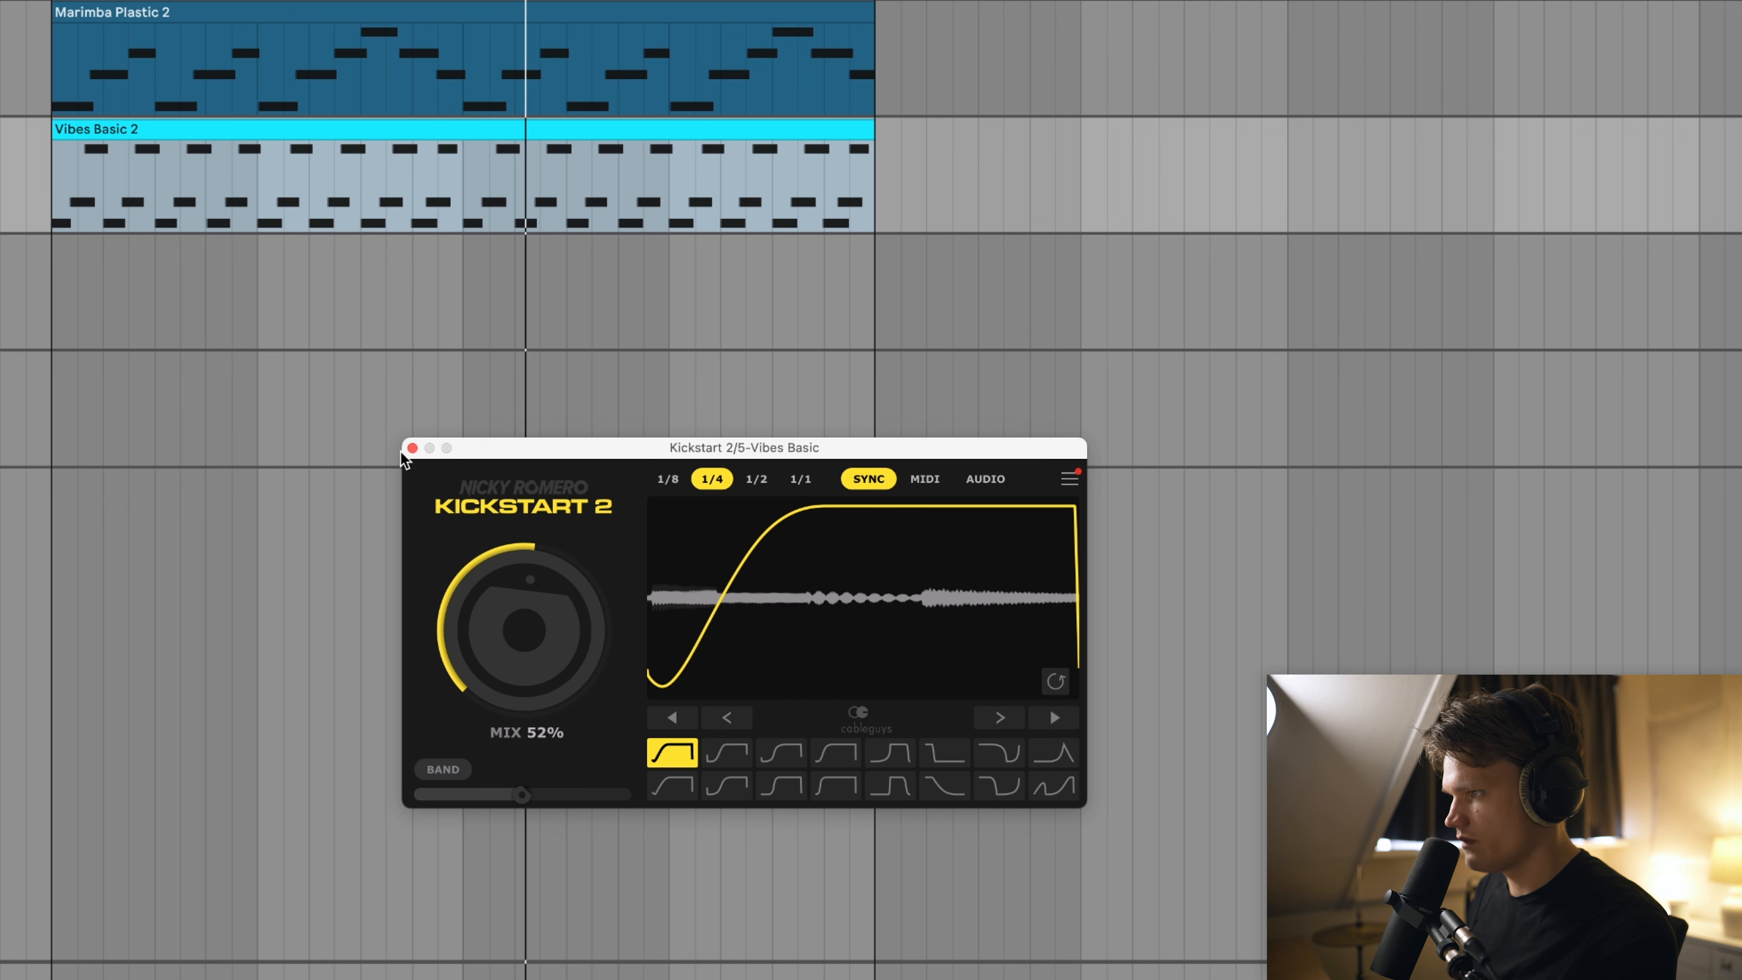
{"action": "left_click", "coordinate": [411, 448]}
Add EQ Eight to the Vibes Basic track with band 1 cutting lows at 225 Hz and band 8 enabled as a high cut
{"action": "left_click", "coordinate": [240, 218]}
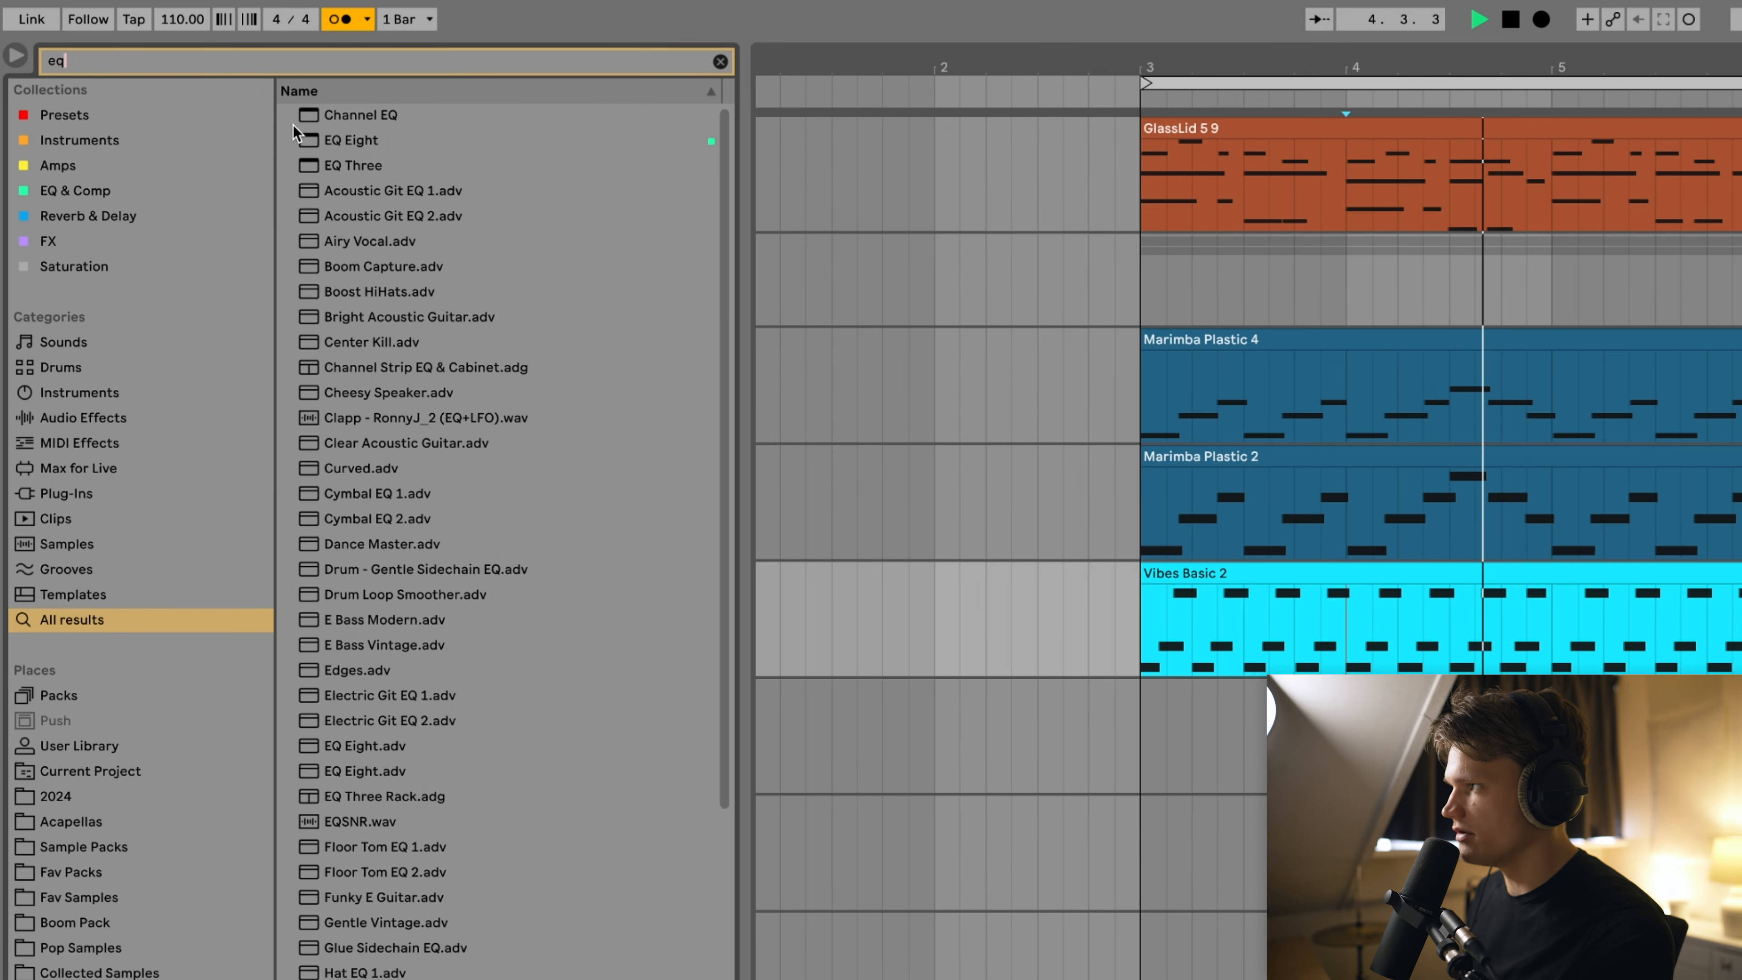
{"action": "double_click", "coordinate": [329, 139]}
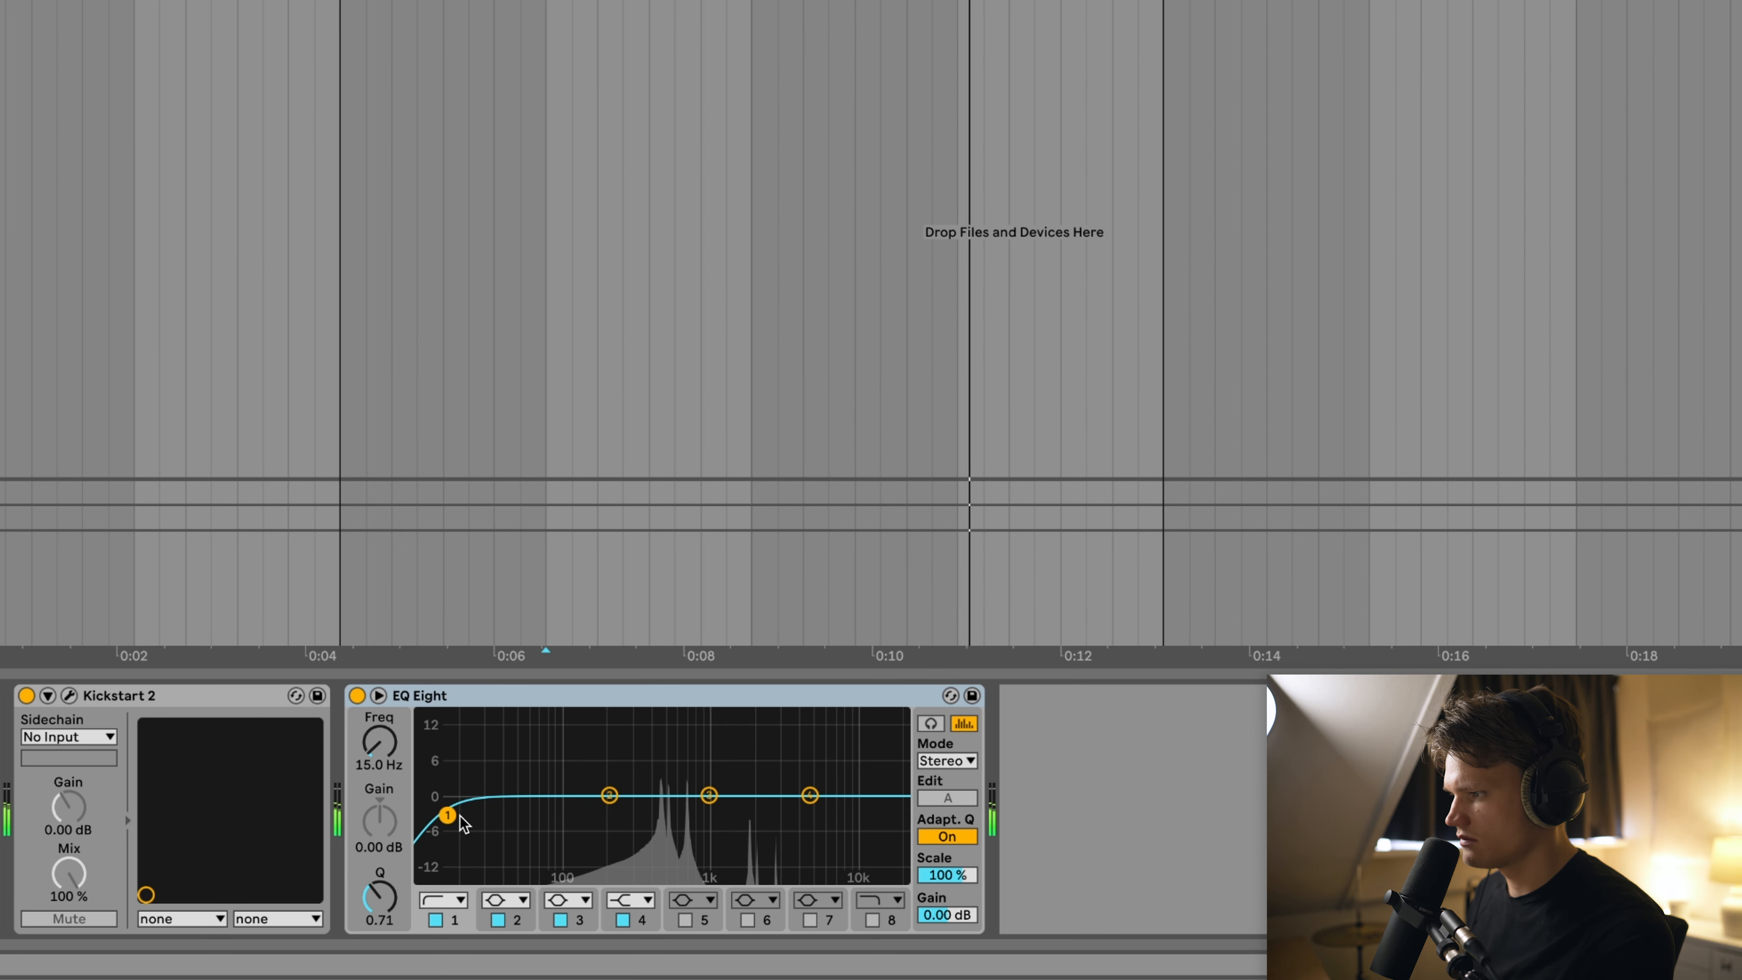
{"action": "left_click_drag", "start_coordinate": [458, 818], "coordinate": [617, 817]}
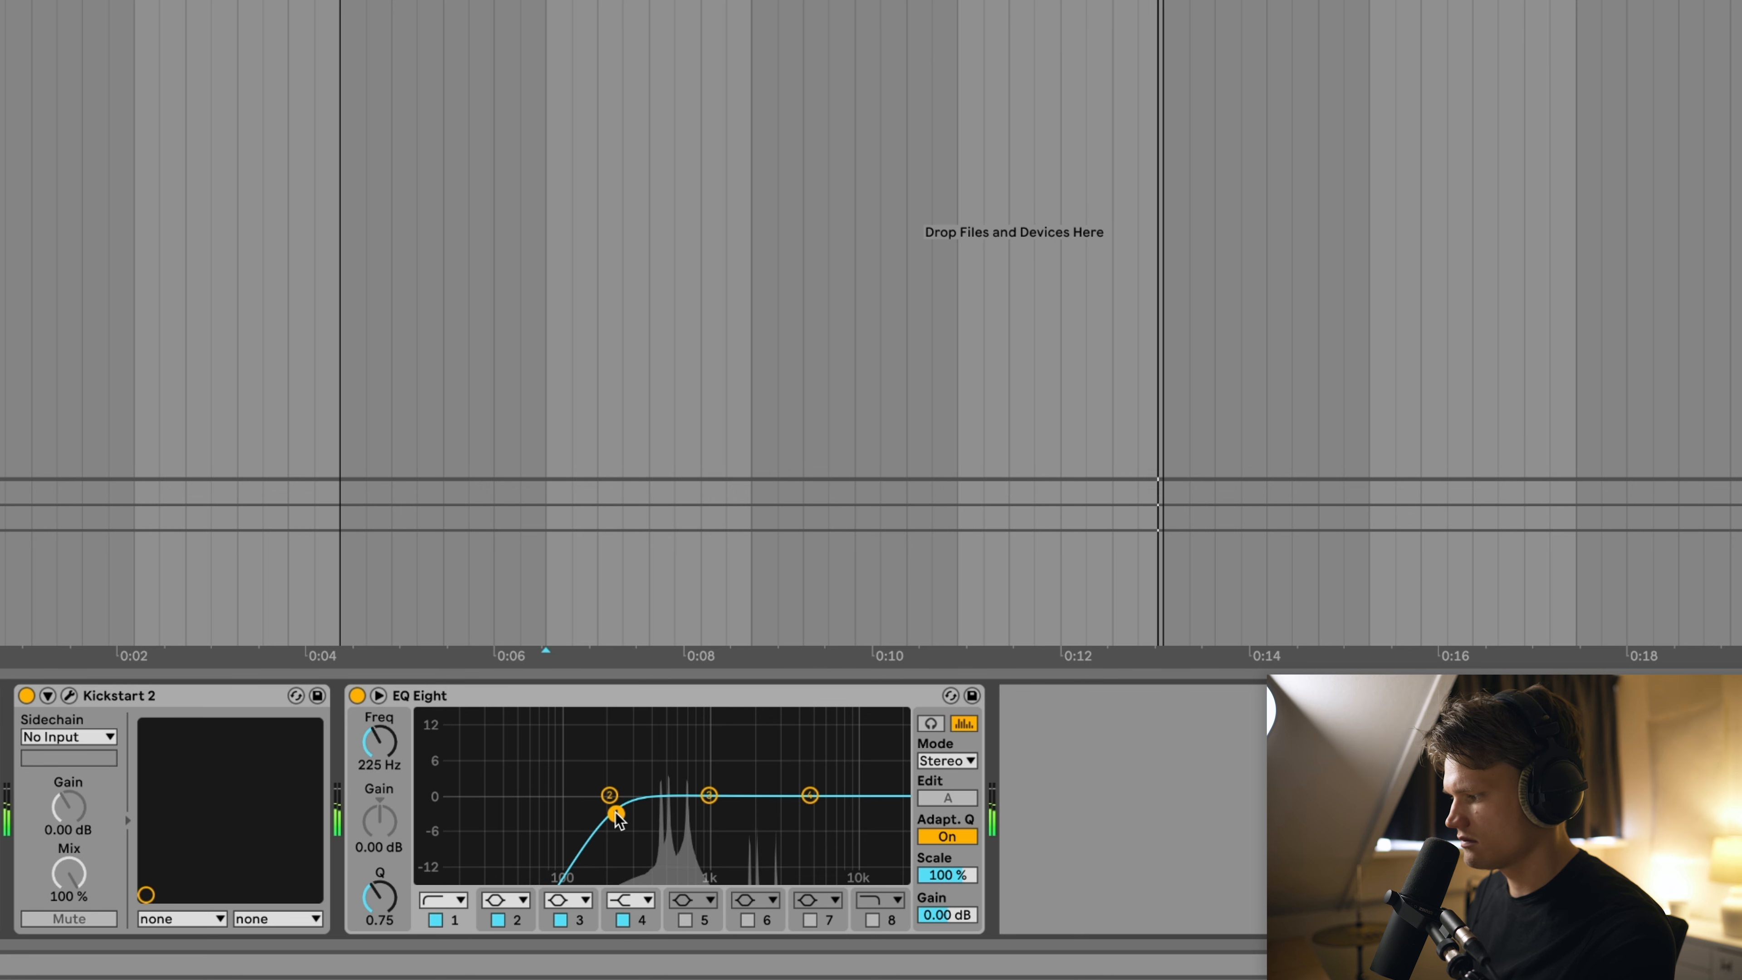
{"action": "left_click", "coordinate": [871, 920]}
{"action": "left_click_drag", "start_coordinate": [890, 814], "coordinate": [738, 814]}
{"action": "left_click", "coordinate": [616, 814]}
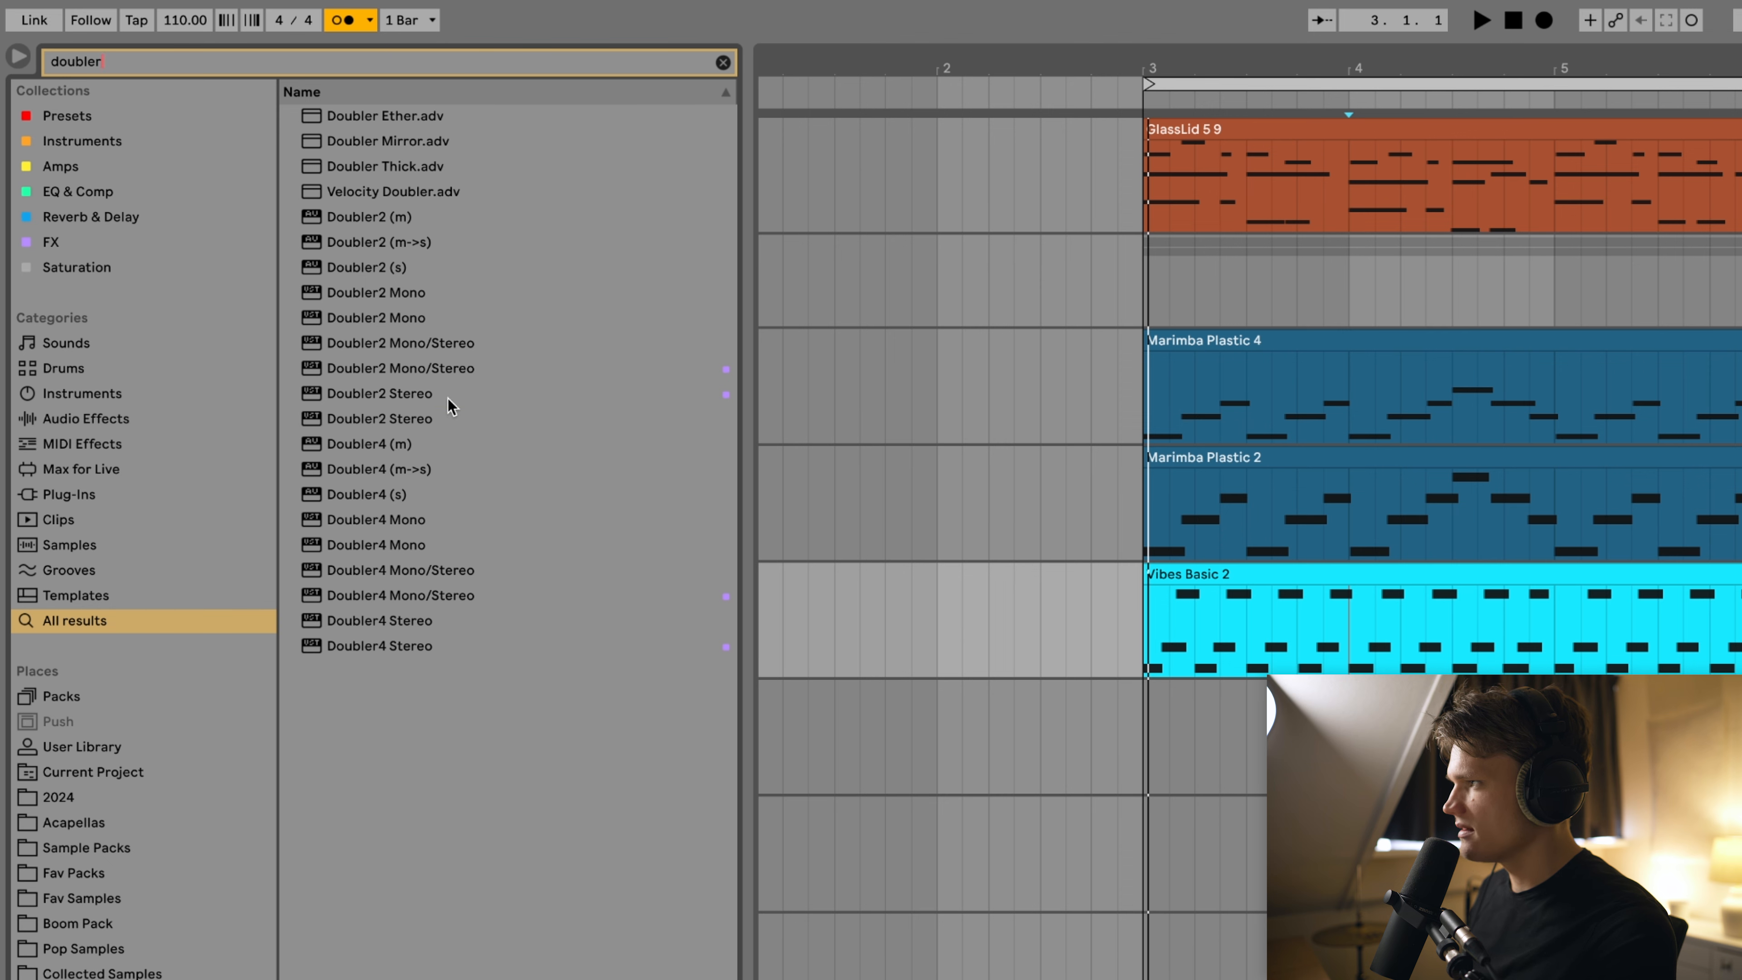
Add Doubler2 Stereo to the Vibes Basic track and set its direct gain to -8.5
{"action": "left_click", "coordinate": [452, 391]}
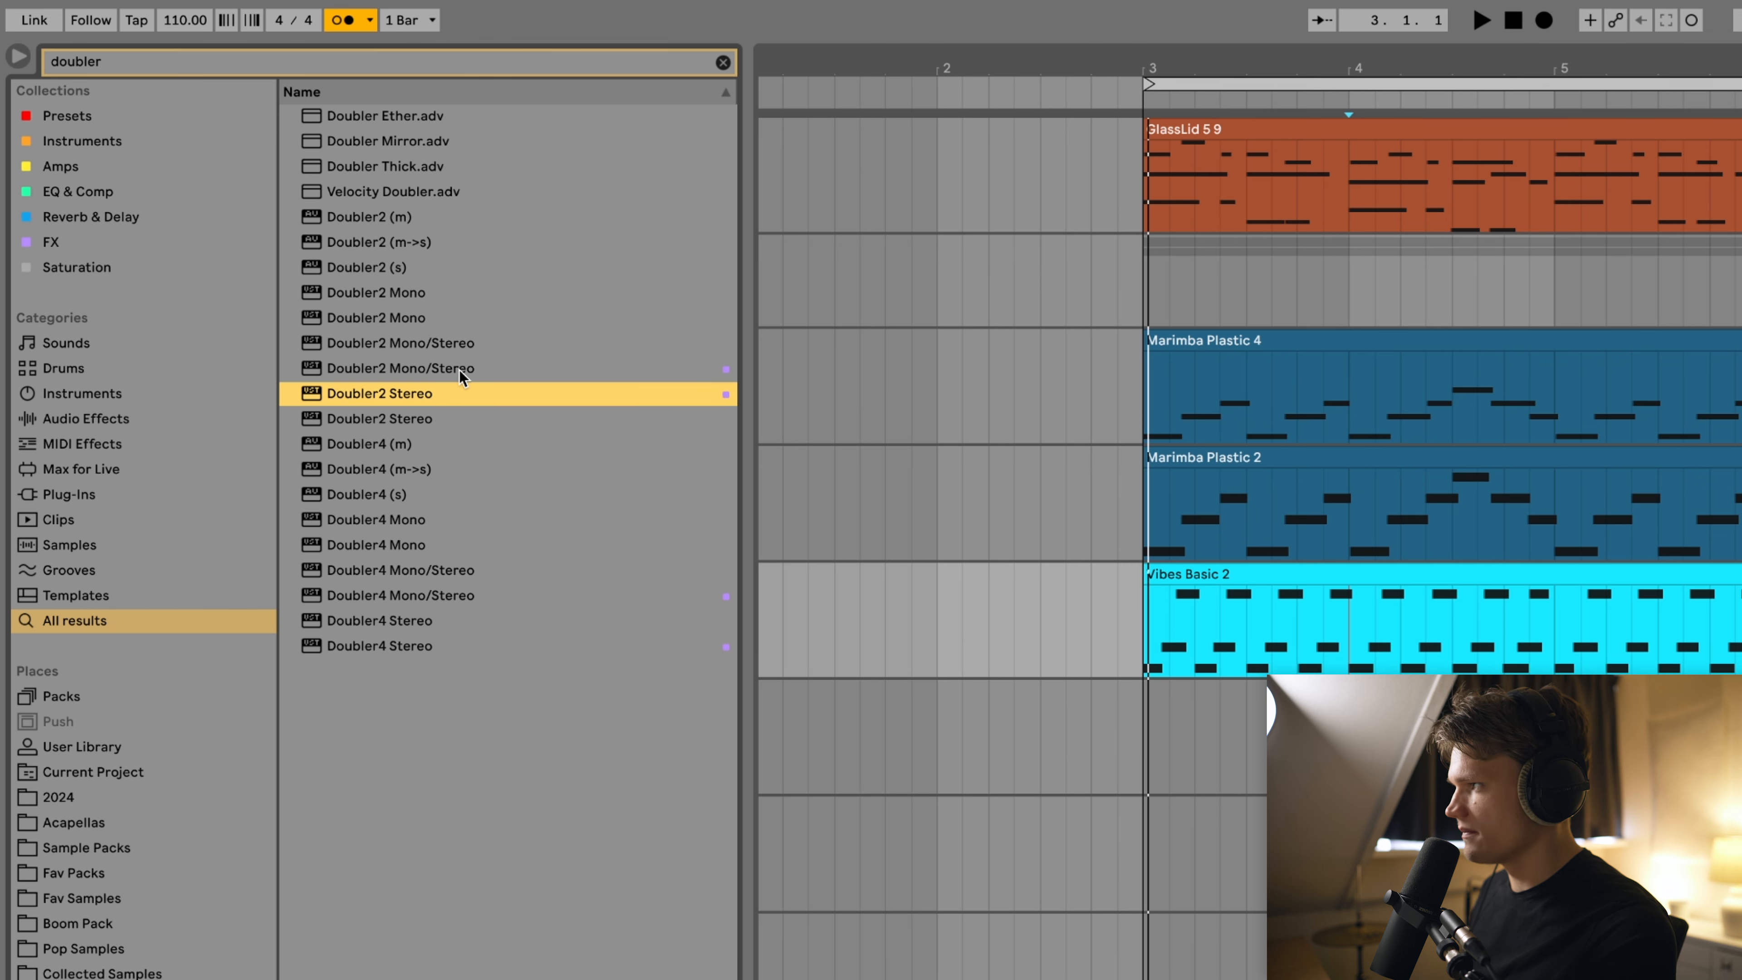
{"action": "double_click", "coordinate": [456, 392]}
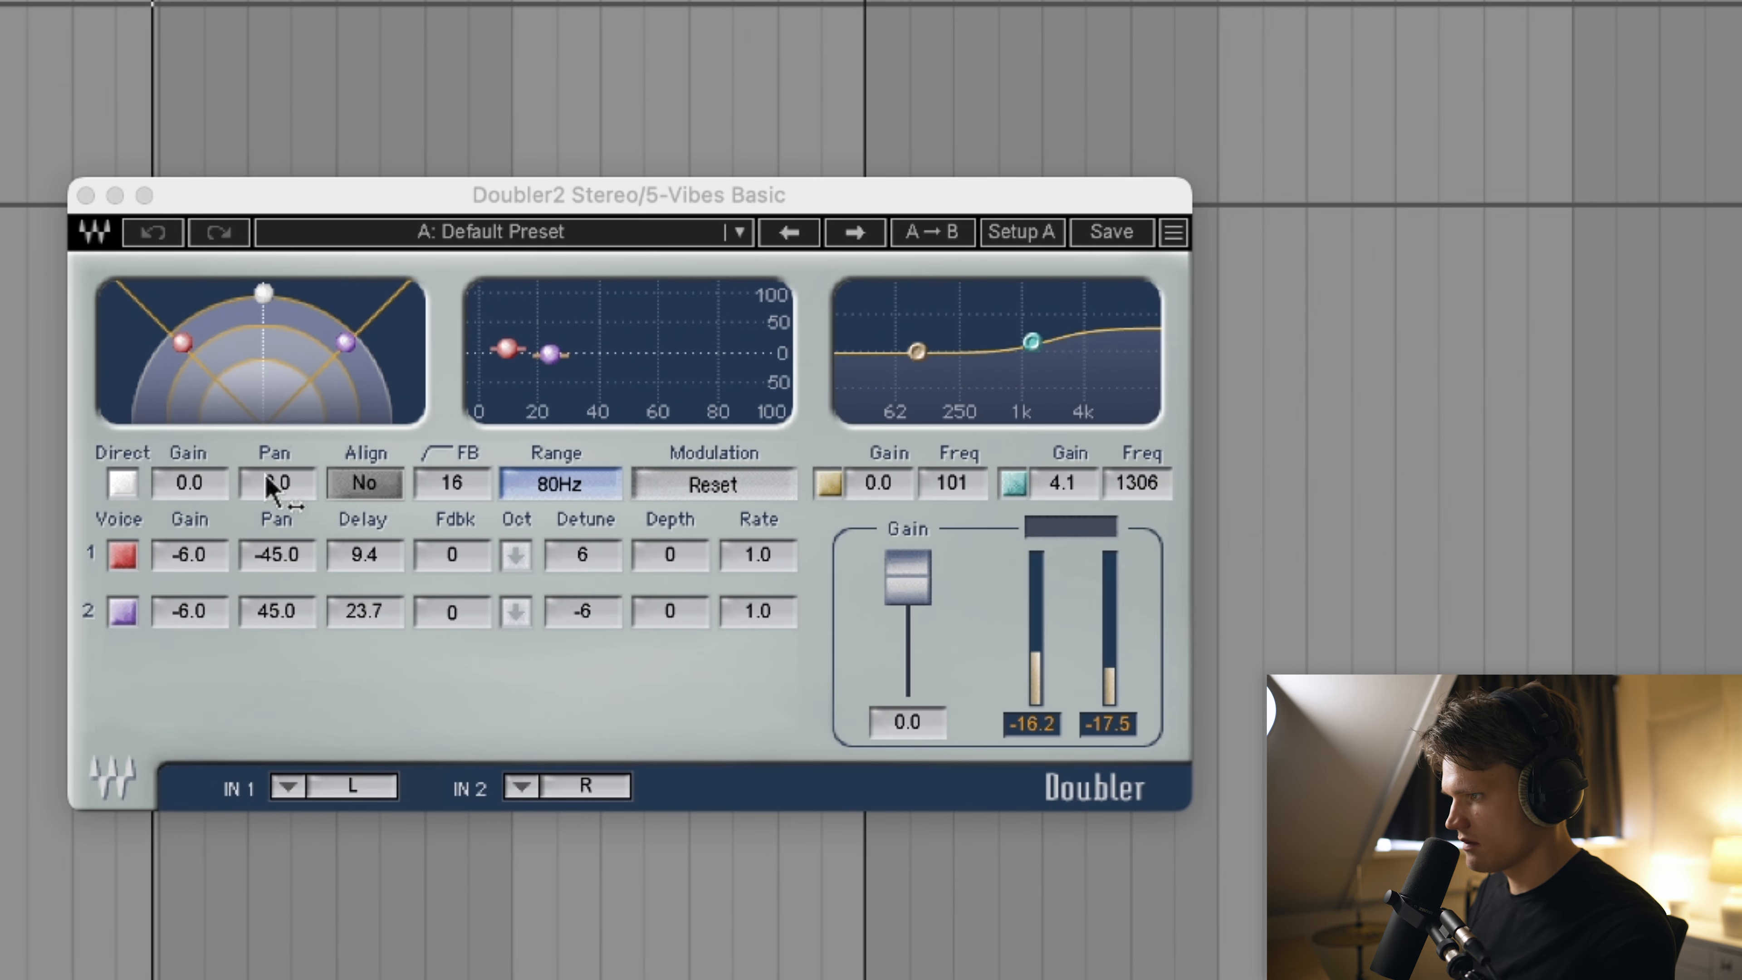
{"action": "left_click_drag", "start_coordinate": [195, 495], "coordinate": [195, 542]}
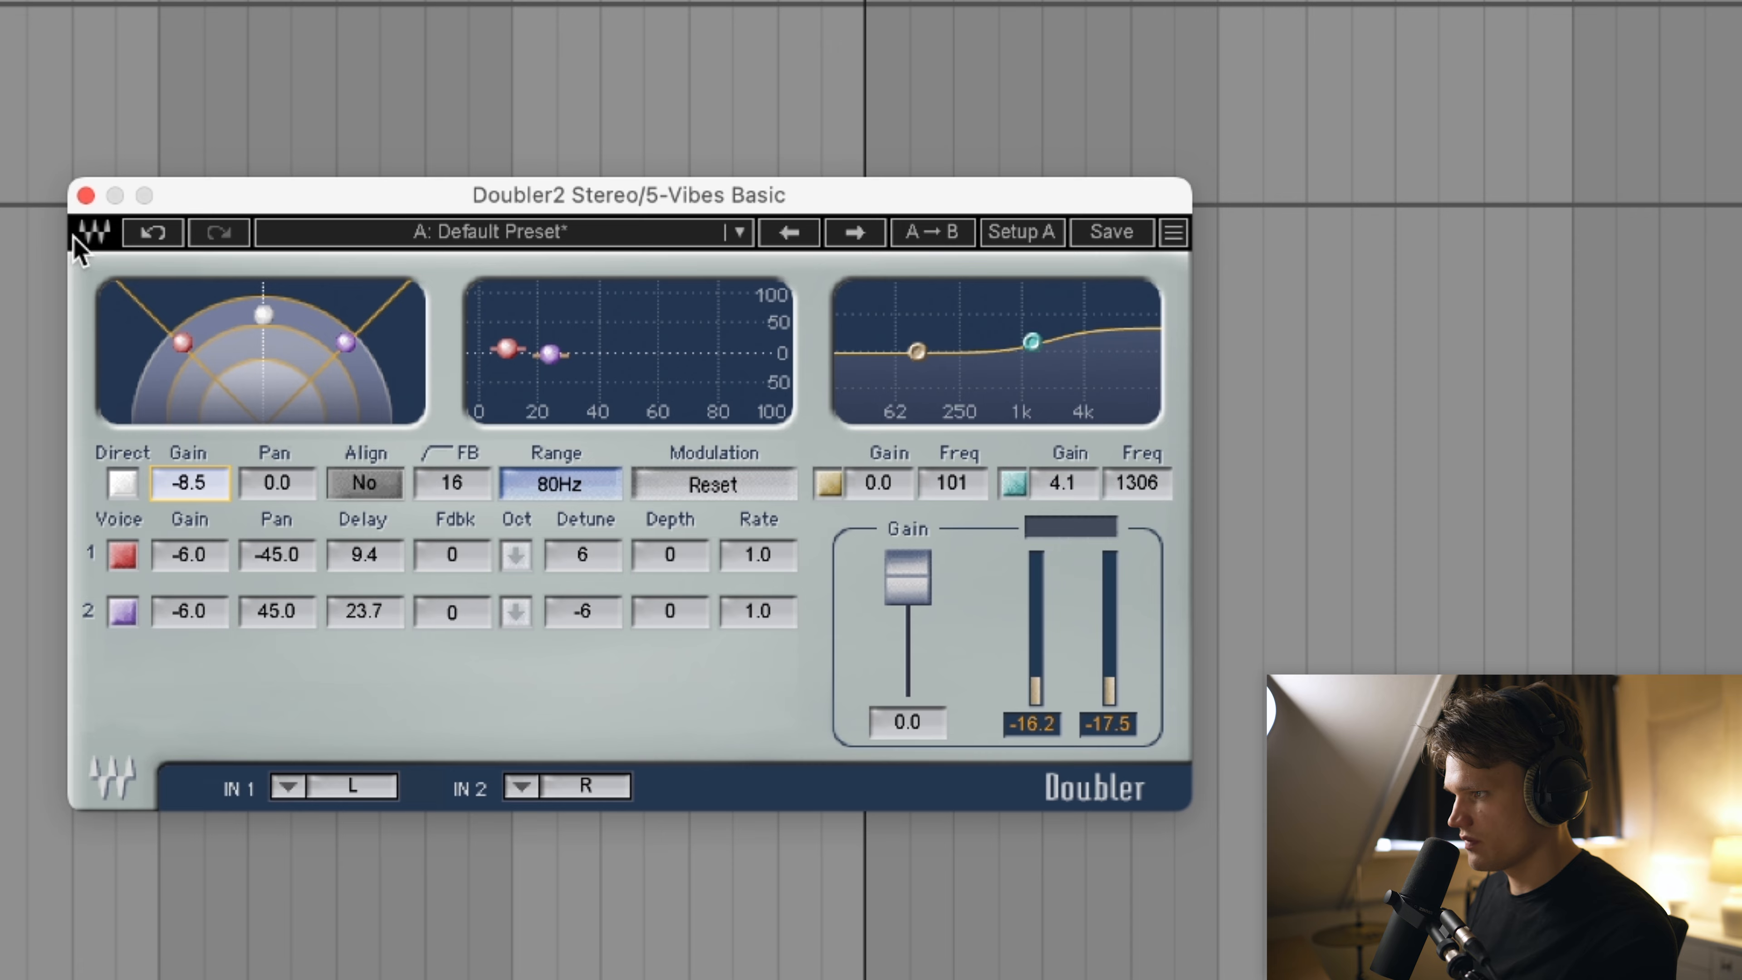
{"action": "left_click", "coordinate": [85, 197]}
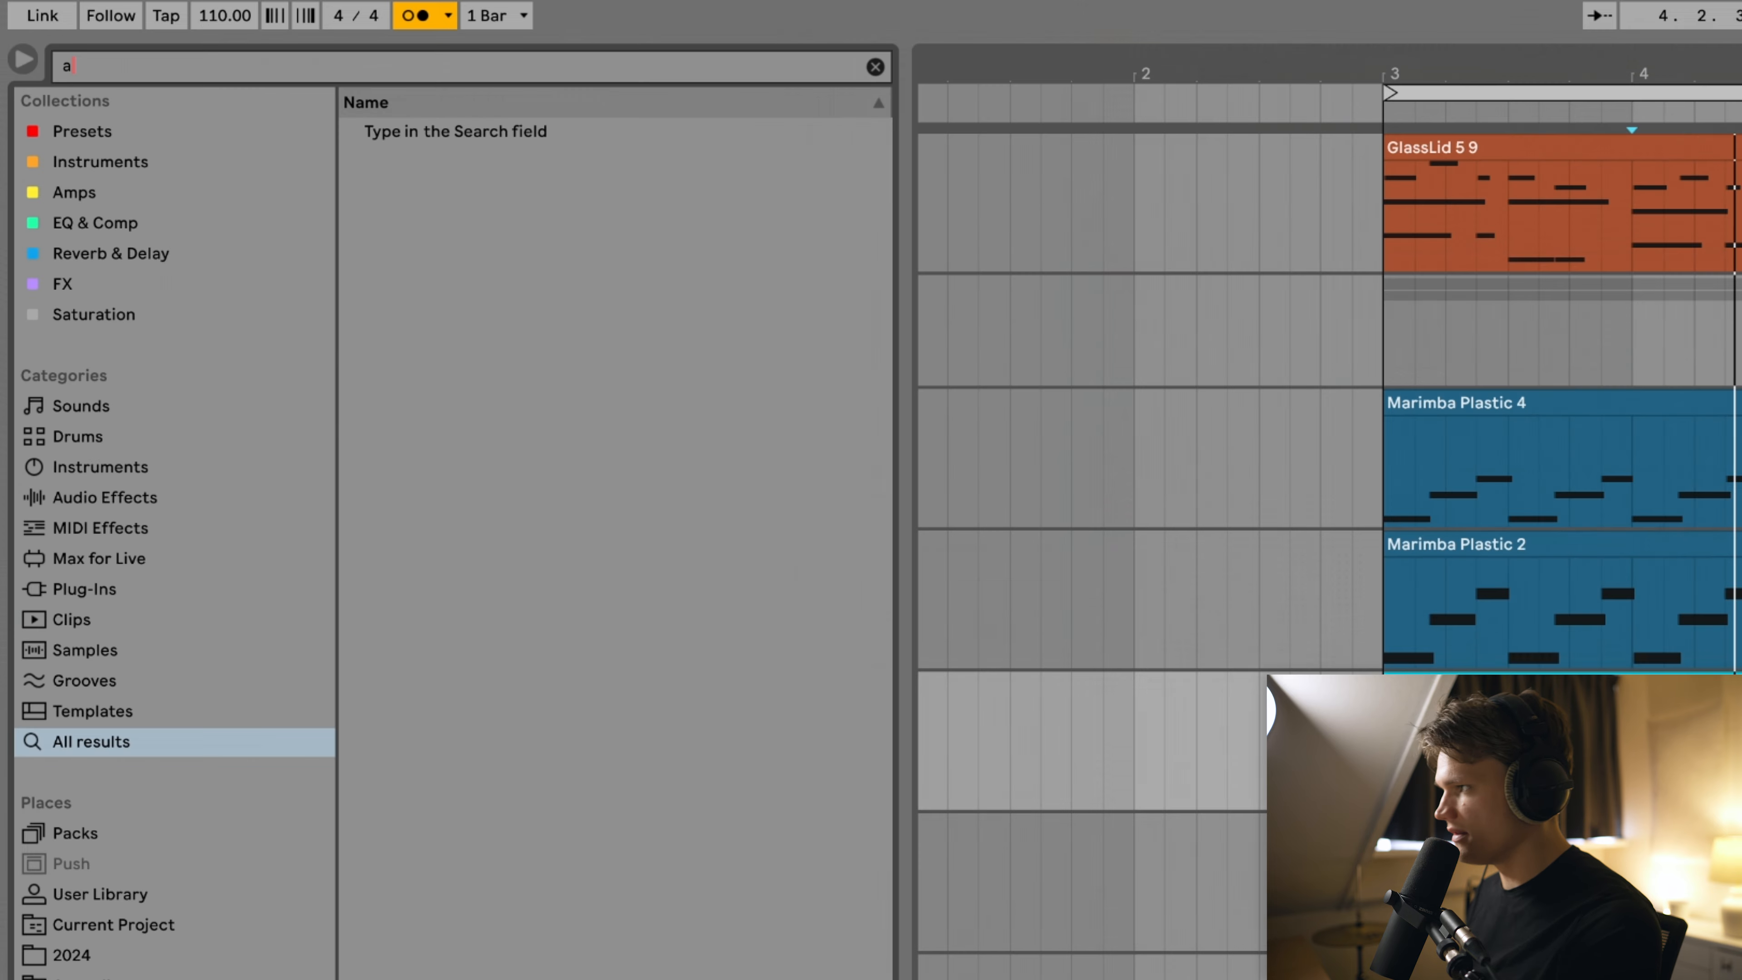
Add Auto Pan to the Vibes Basic track, raise its amount, and add Crystallizer after it
{"action": "type", "text": "uto"}
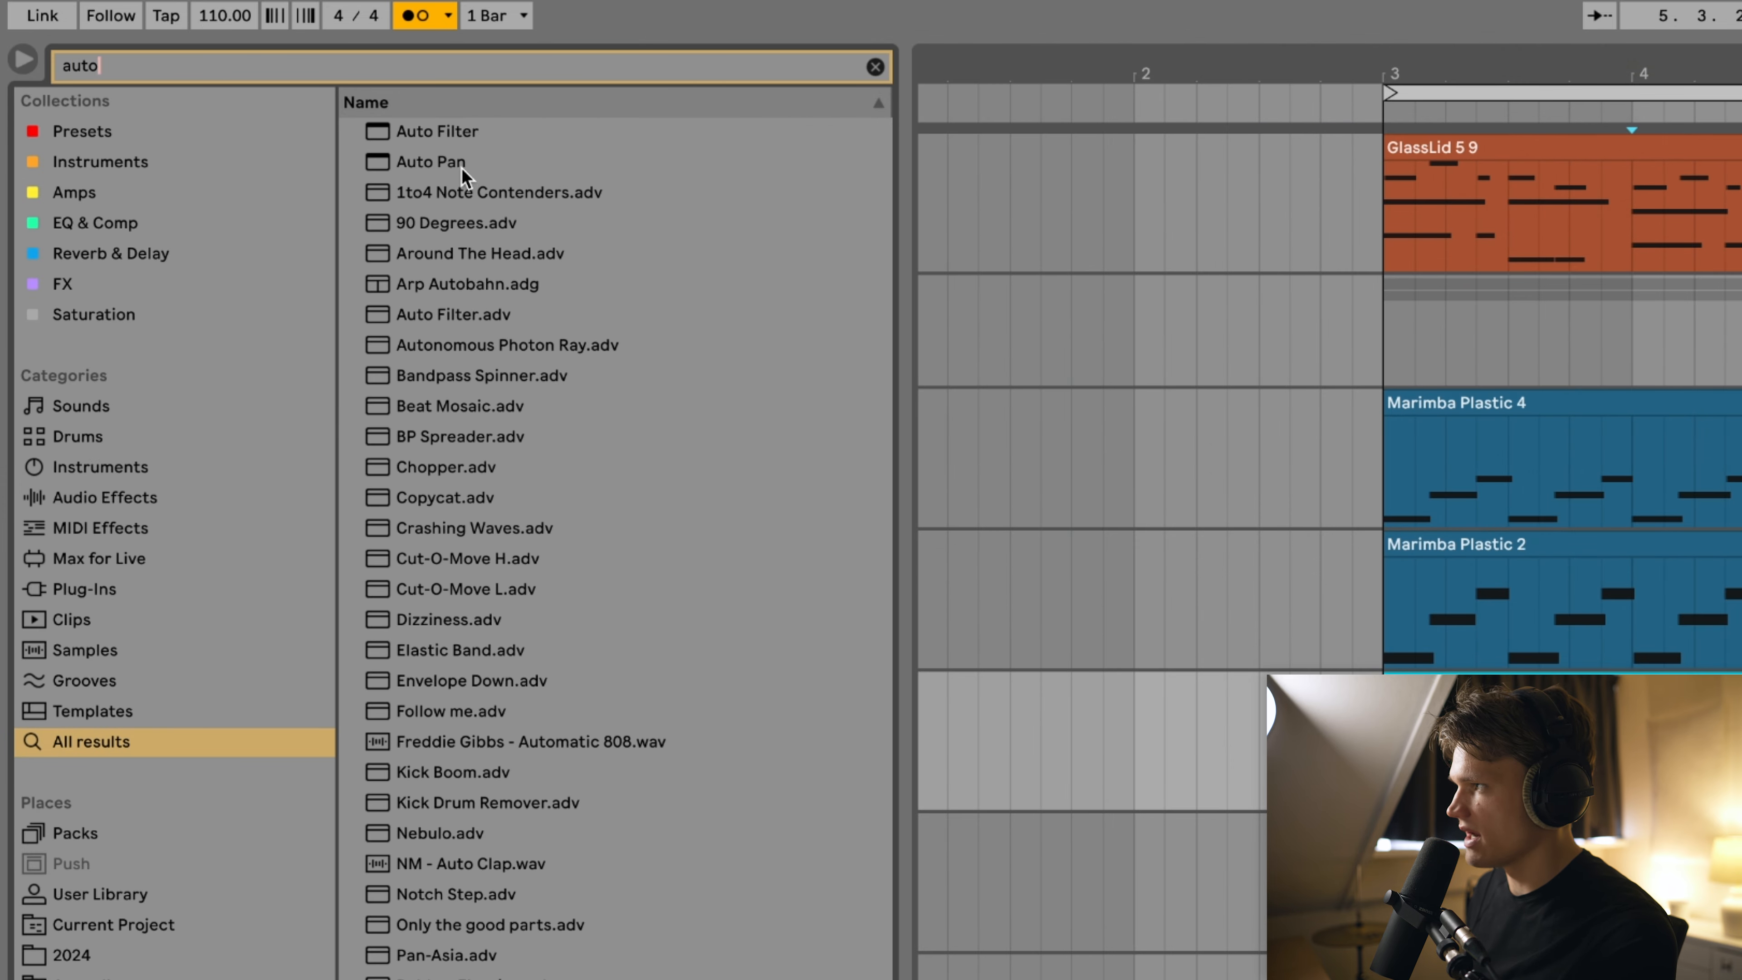
{"action": "double_click", "coordinate": [431, 162]}
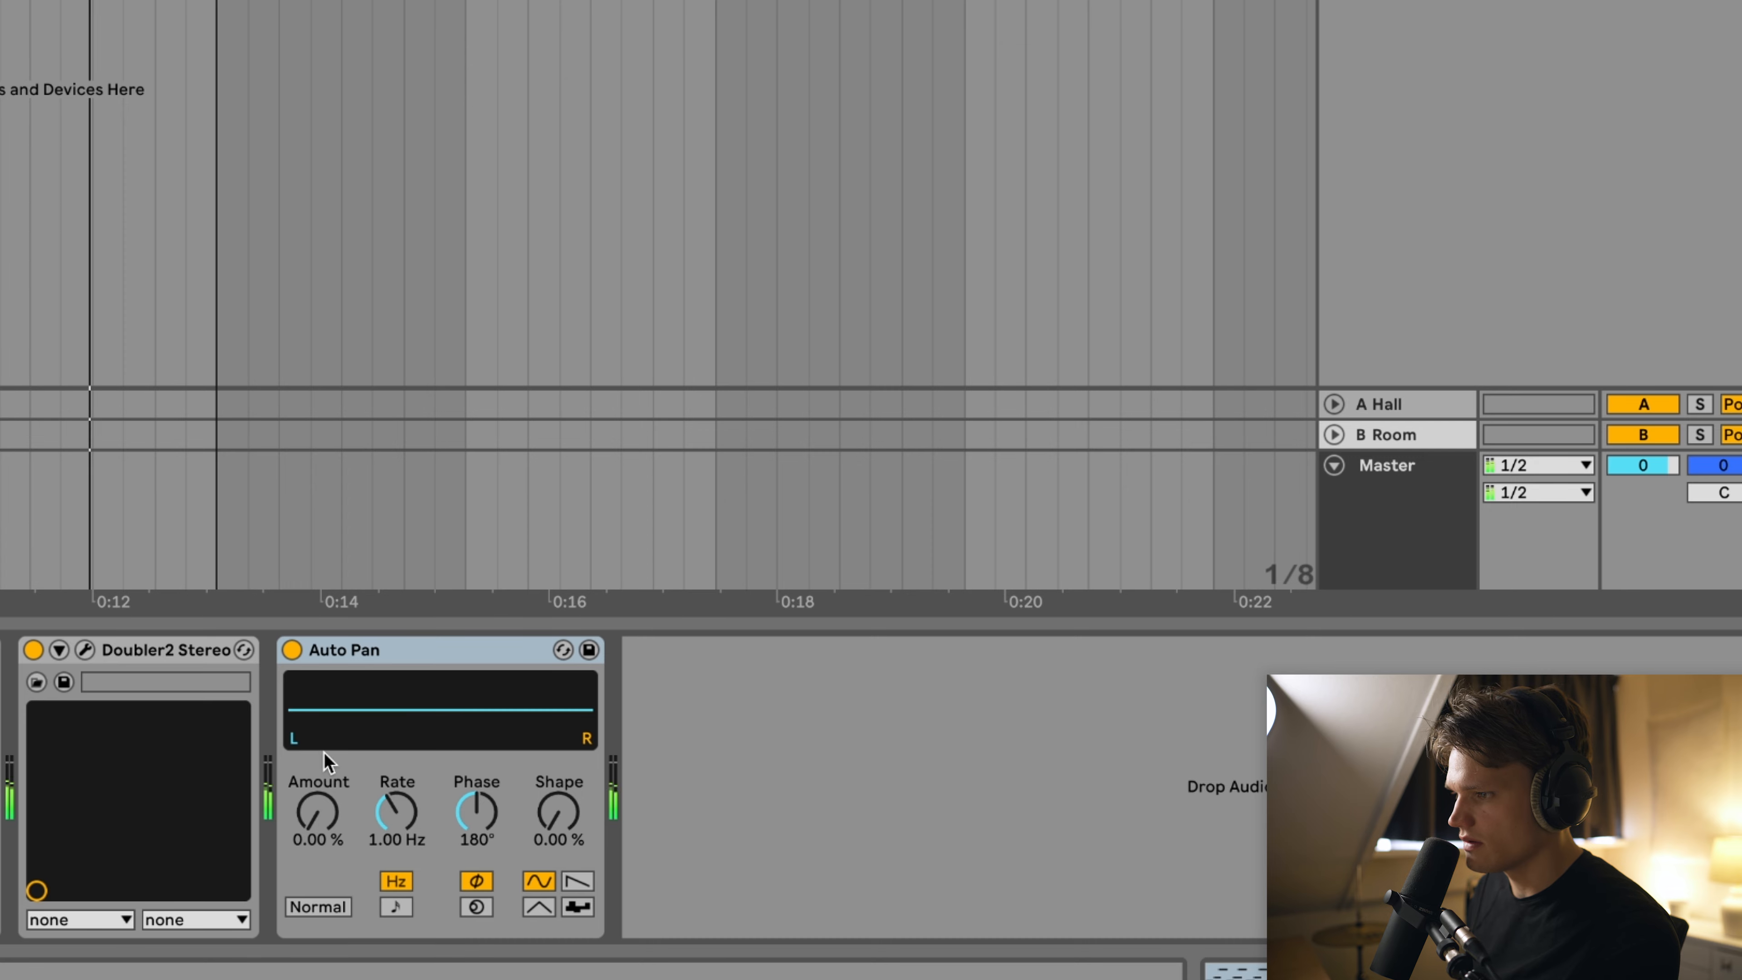
{"action": "left_click_drag", "start_coordinate": [319, 810], "coordinate": [319, 755]}
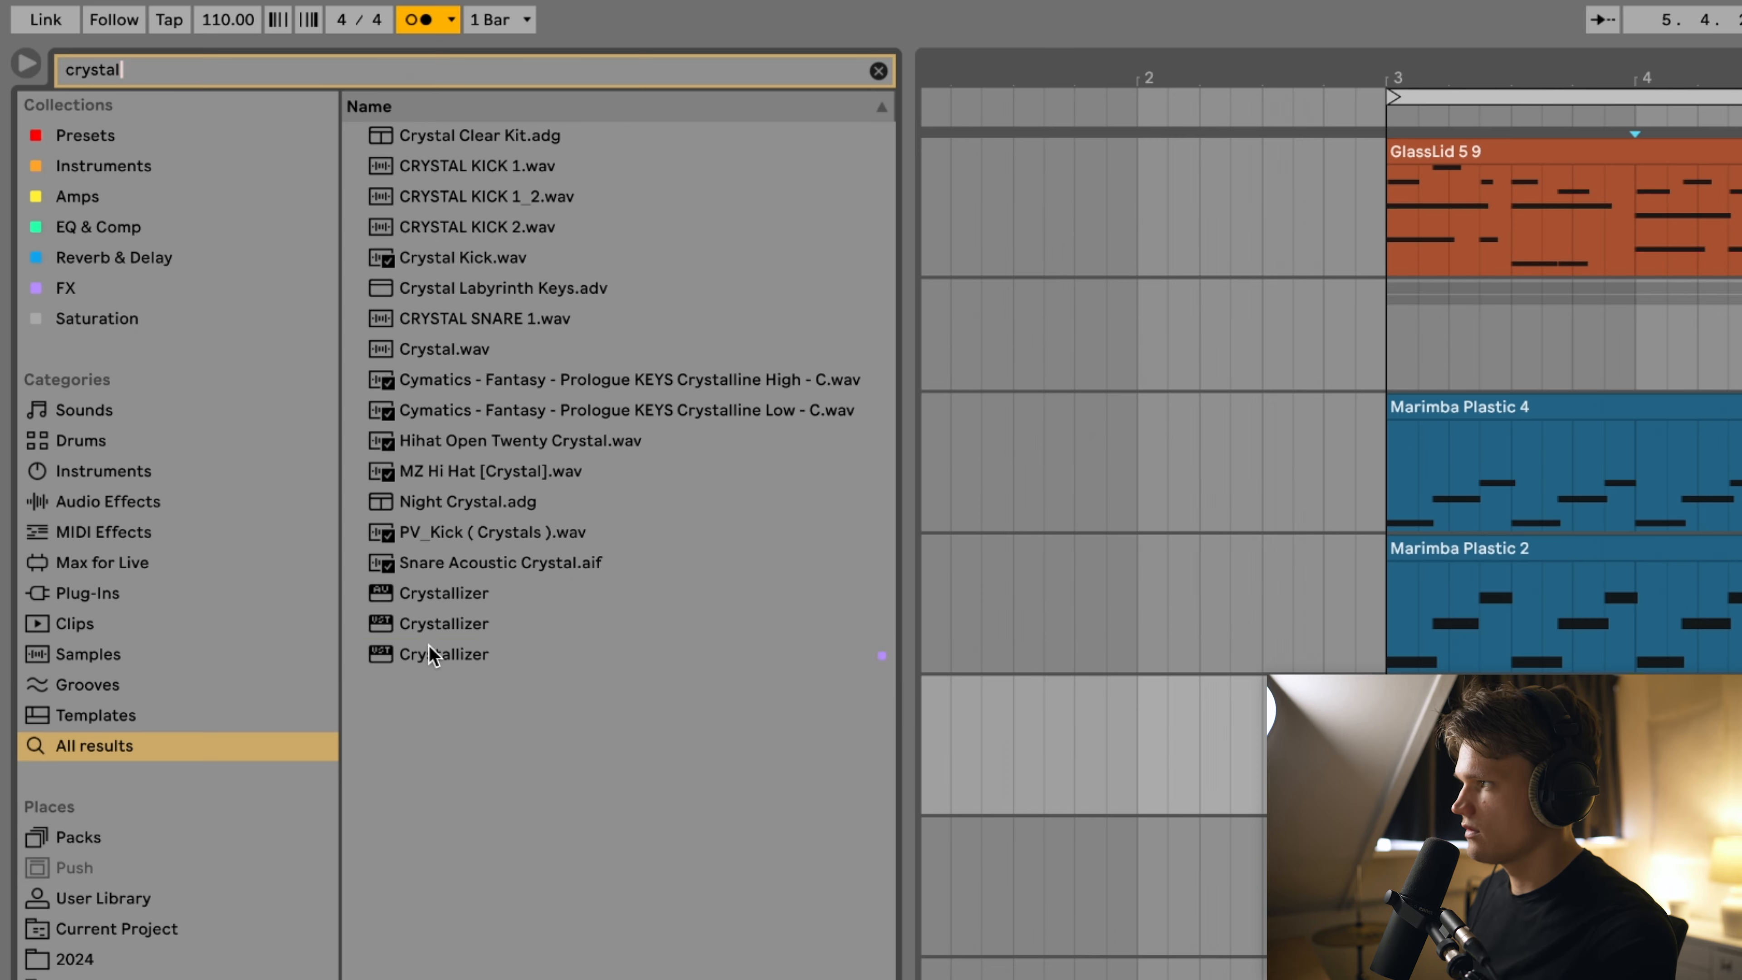
{"action": "left_click", "coordinate": [431, 647]}
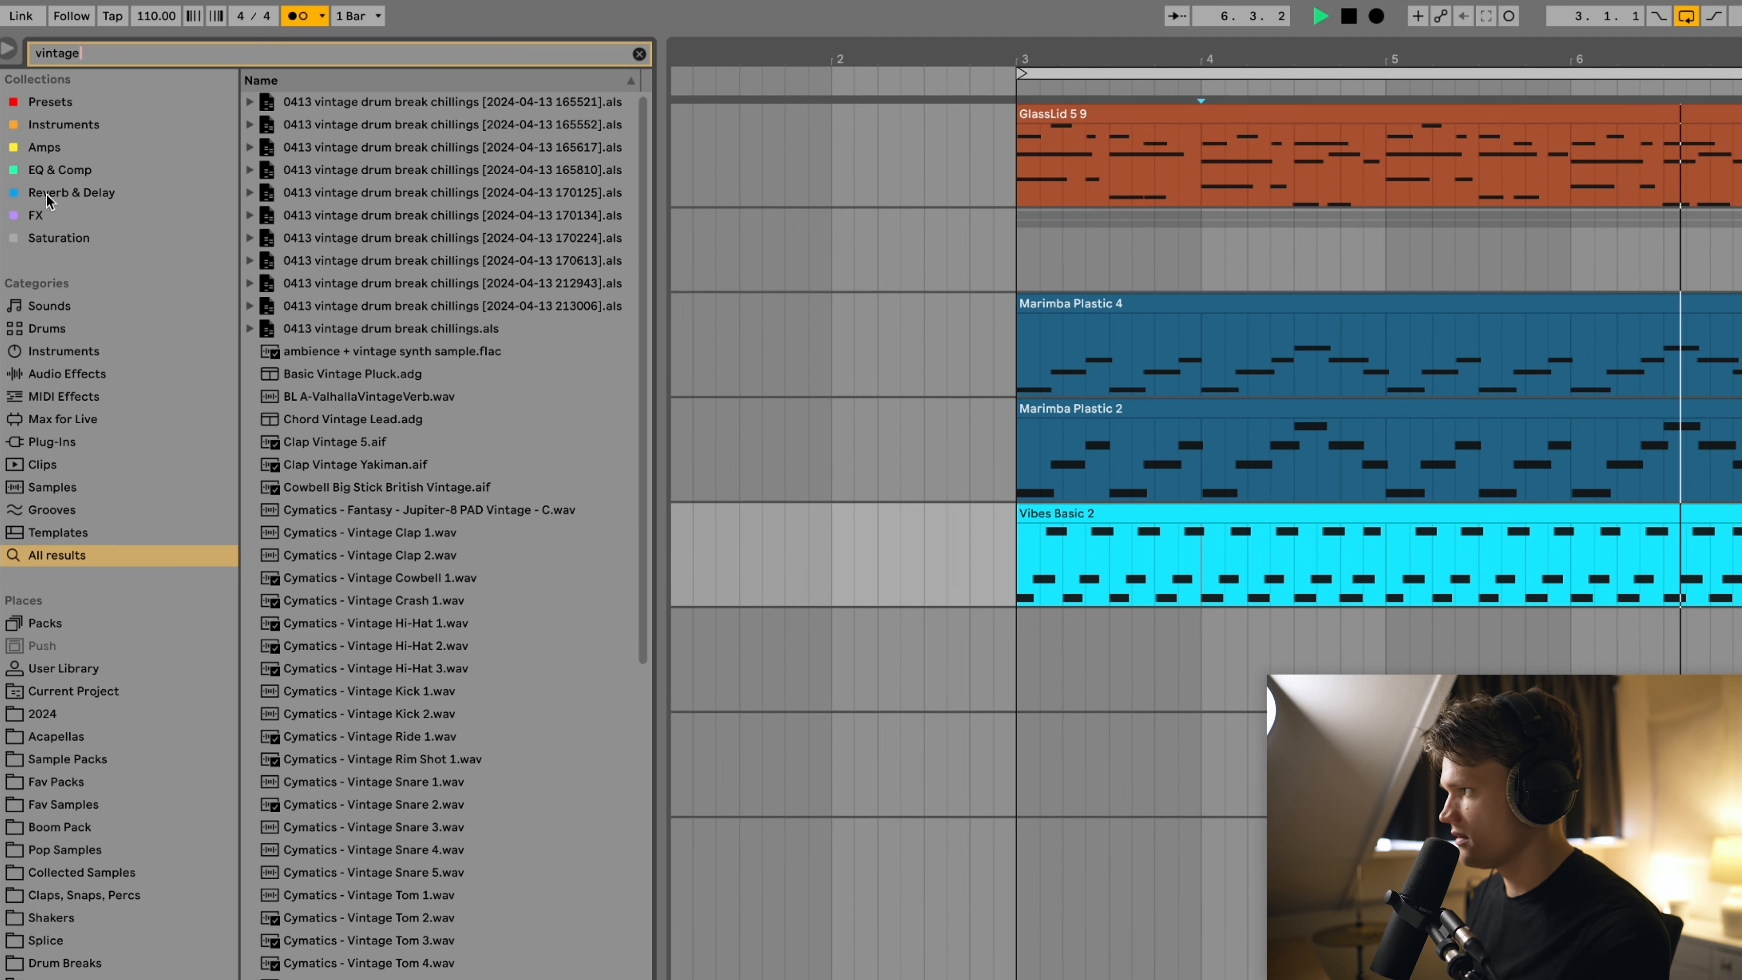
Add ValhallaVintageVerb to the Vibes Basic track, shorten its decay to about 0.86 s and raise its LowCut
{"action": "left_click", "coordinate": [37, 214]}
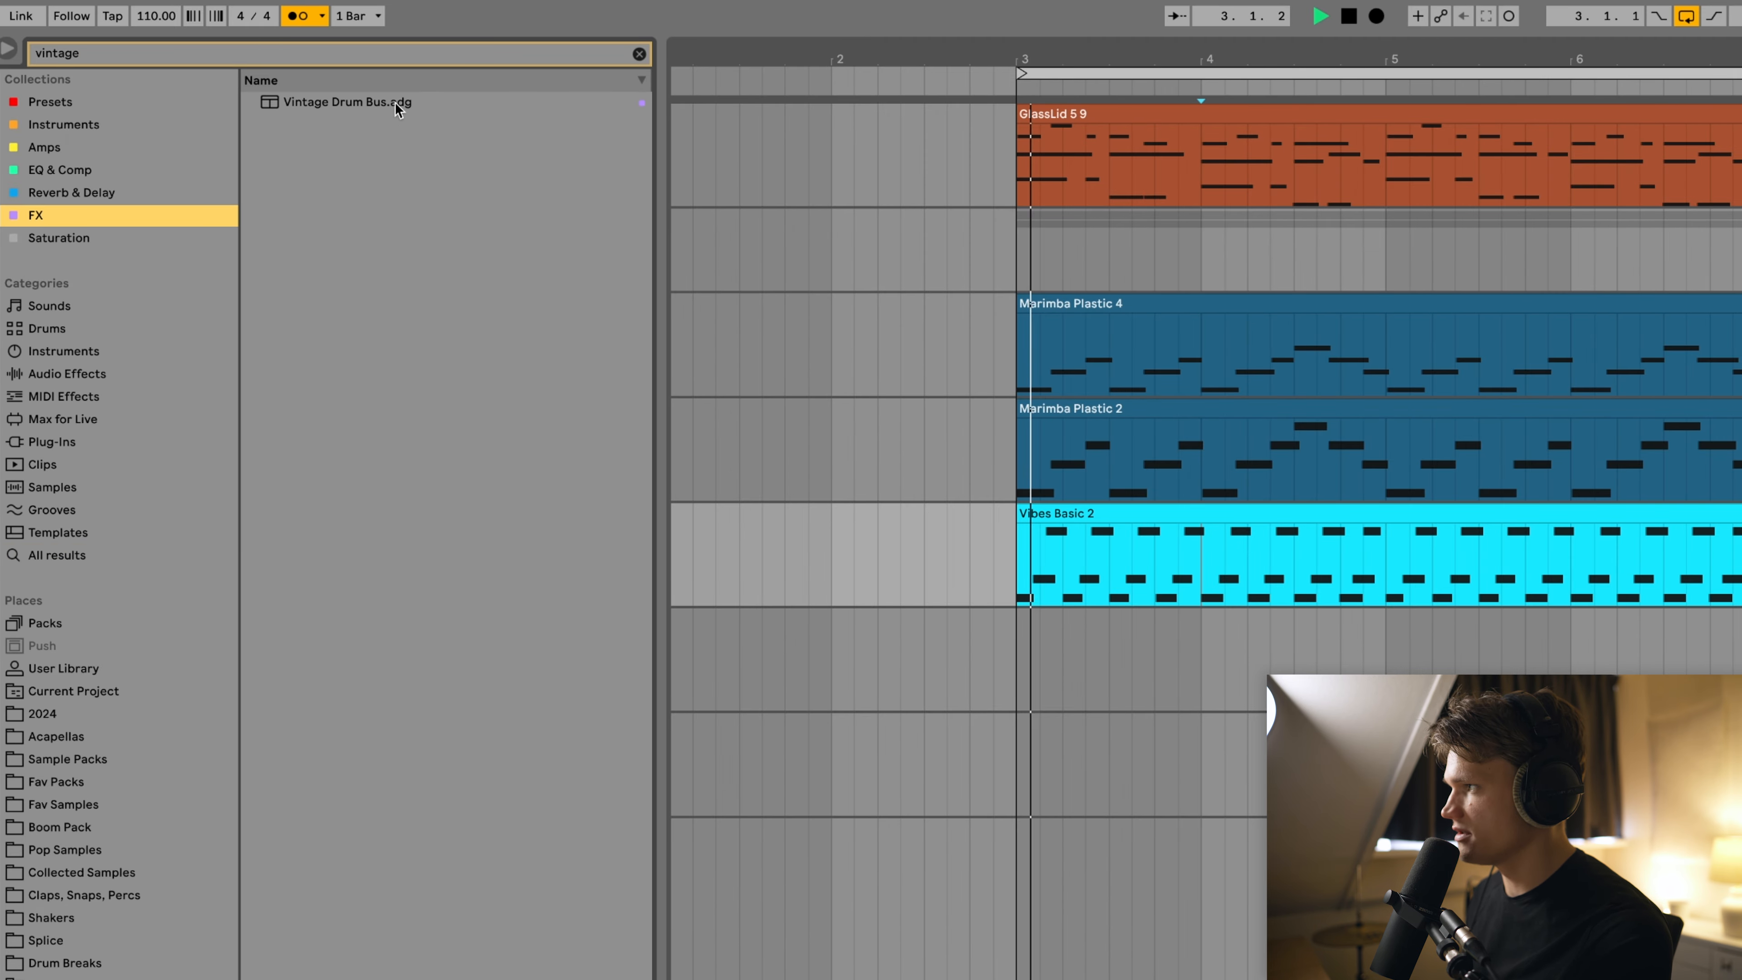
{"action": "left_click", "coordinate": [78, 197]}
{"action": "left_click", "coordinate": [323, 99]}
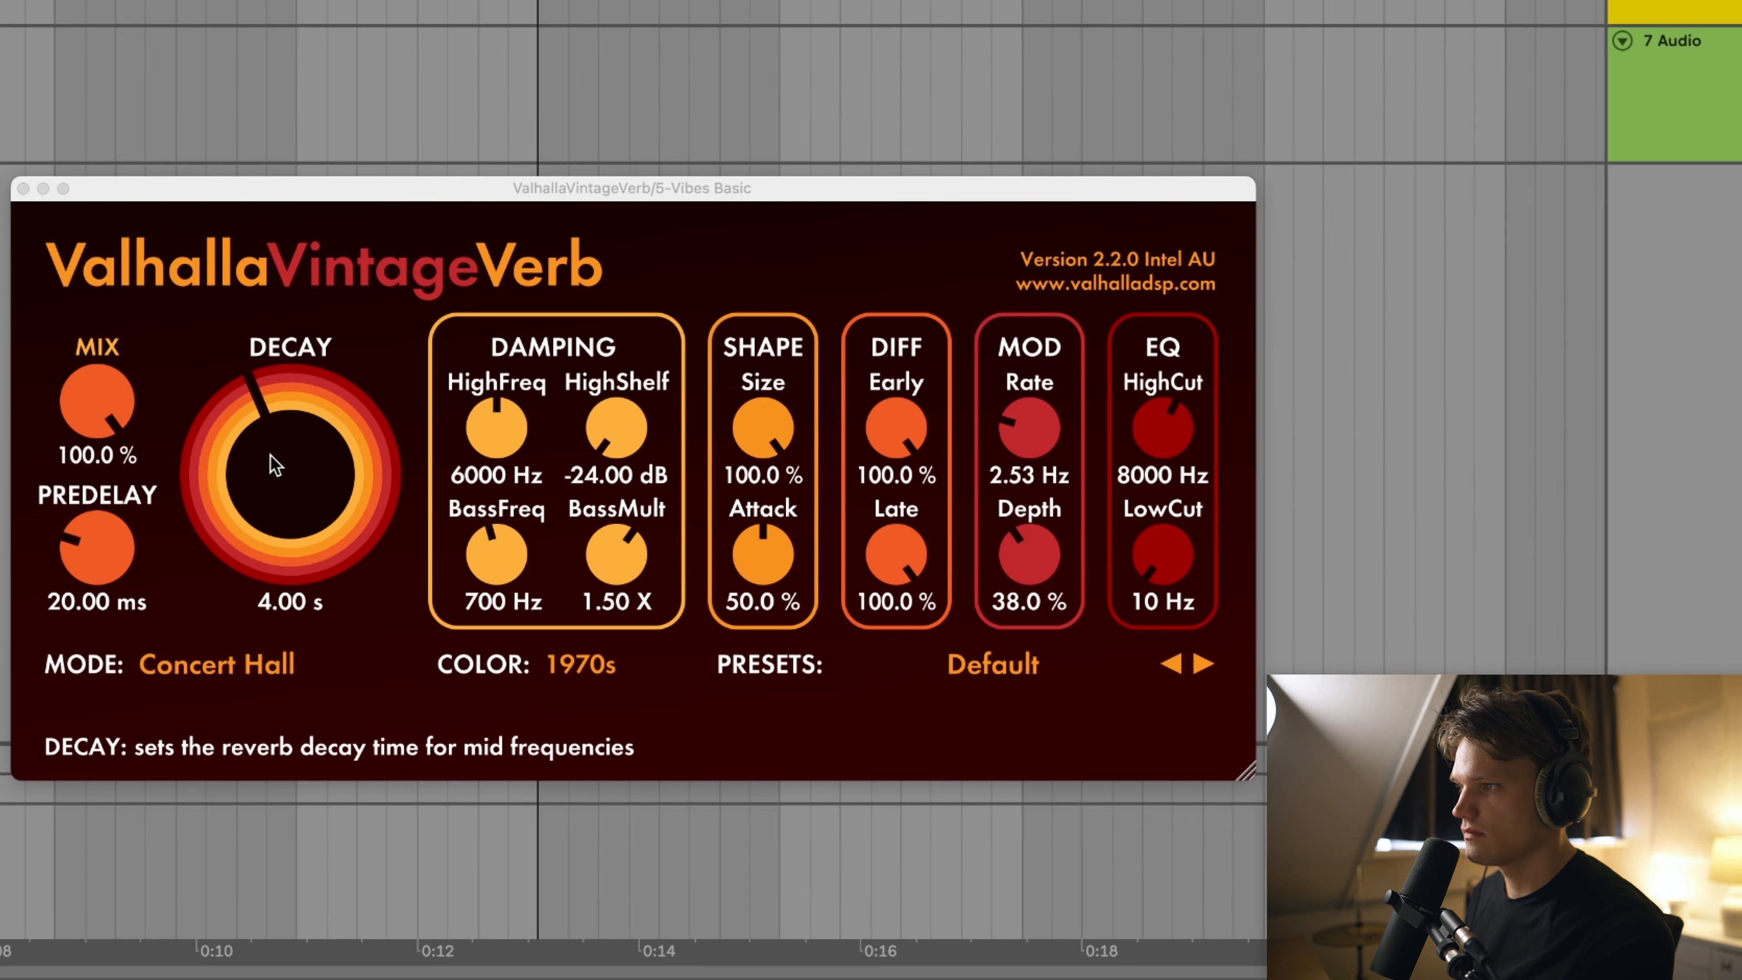
{"action": "left_click_drag", "start_coordinate": [274, 465], "coordinate": [275, 535]}
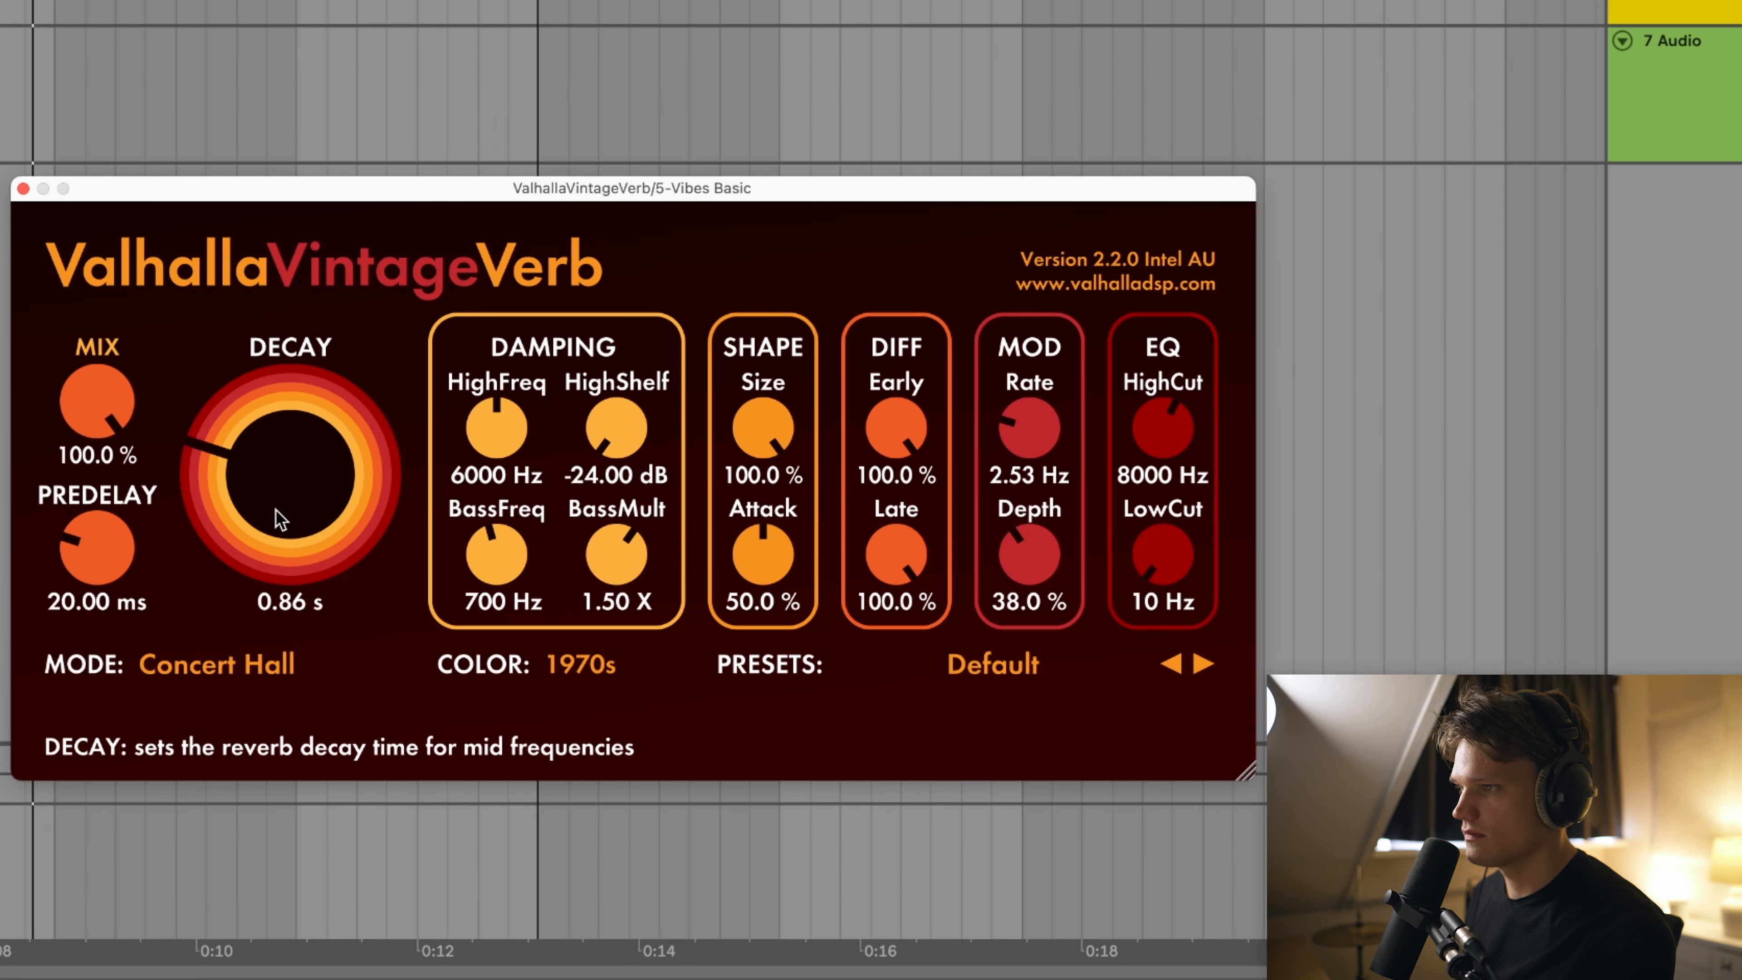
{"action": "left_click_drag", "start_coordinate": [1198, 582], "coordinate": [1181, 495]}
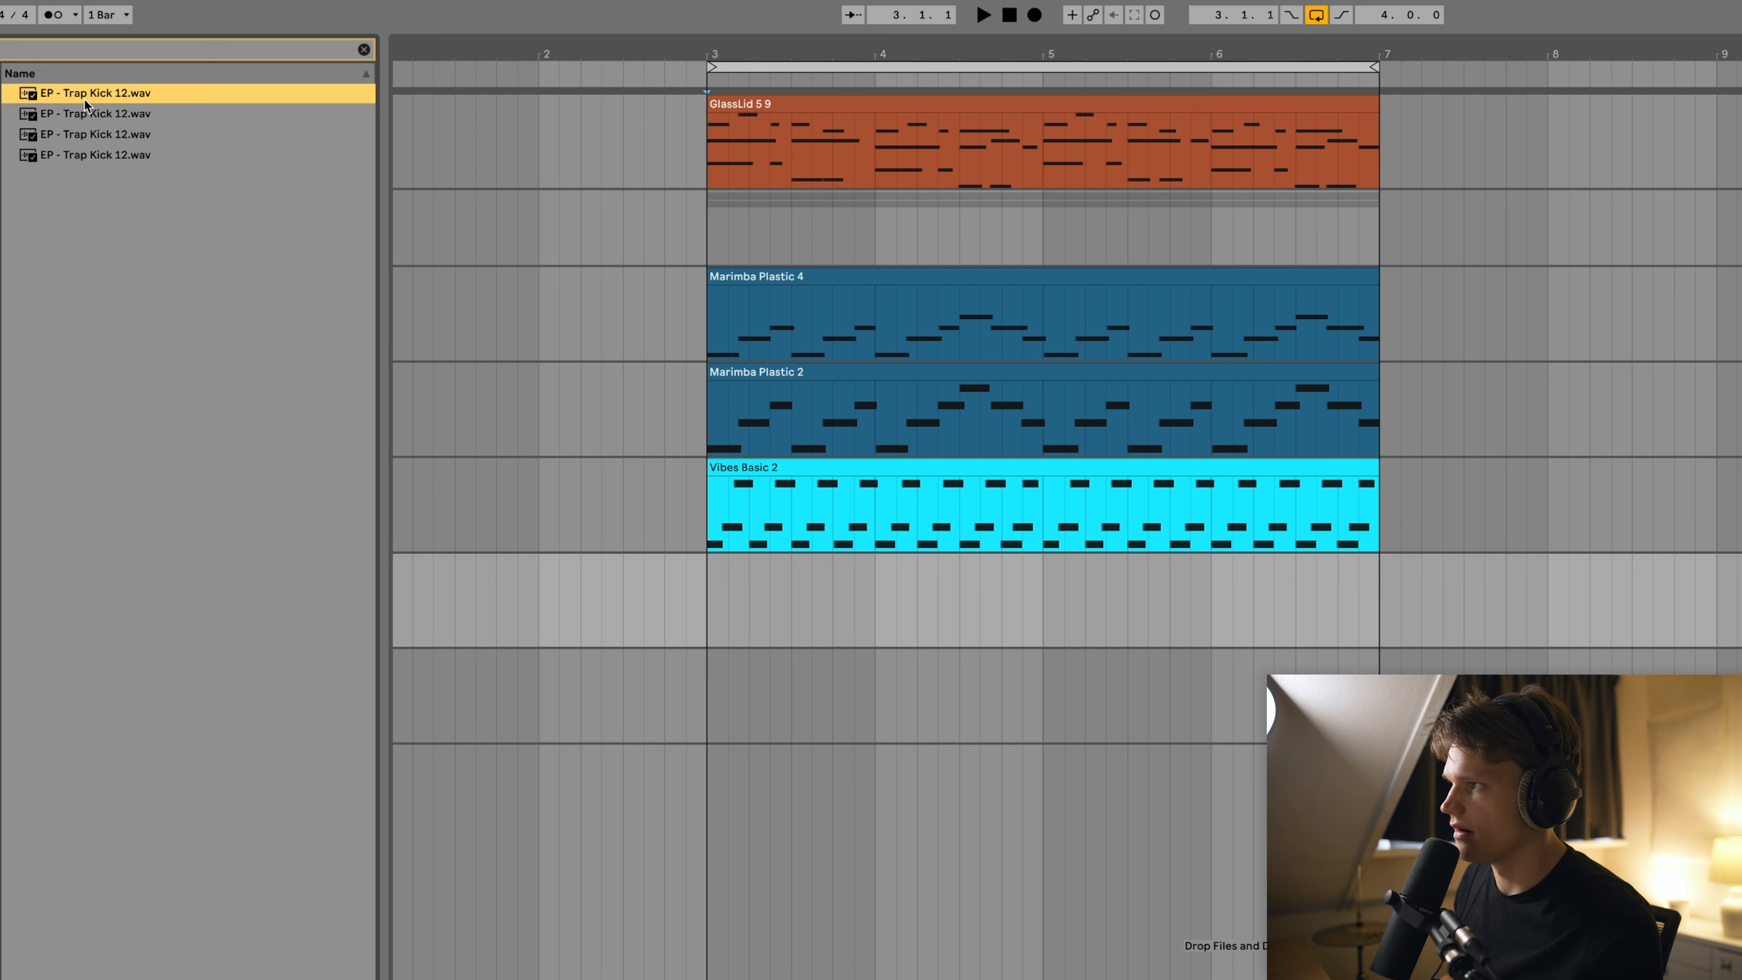
Place EP - Trap Kick 12.wav on the track below Vibes Basic and repeat it on every beat of bars 3 to 6
{"action": "left_click_drag", "start_coordinate": [206, 61], "coordinate": [585, 382]}
{"action": "mouse_move", "coordinate": [705, 608]}
{"action": "left_mouse_down"}
{"action": "mouse_move", "coordinate": [738, 604]}
{"action": "mouse_move", "coordinate": [708, 602]}
{"action": "left_mouse_up"}
{"action": "key", "text": "space"}
{"action": "key", "text": "space"}
{"action": "key", "text": "super+d"}
{"action": "left_click", "coordinate": [705, 601]}
{"action": "key", "text": "super+d"}
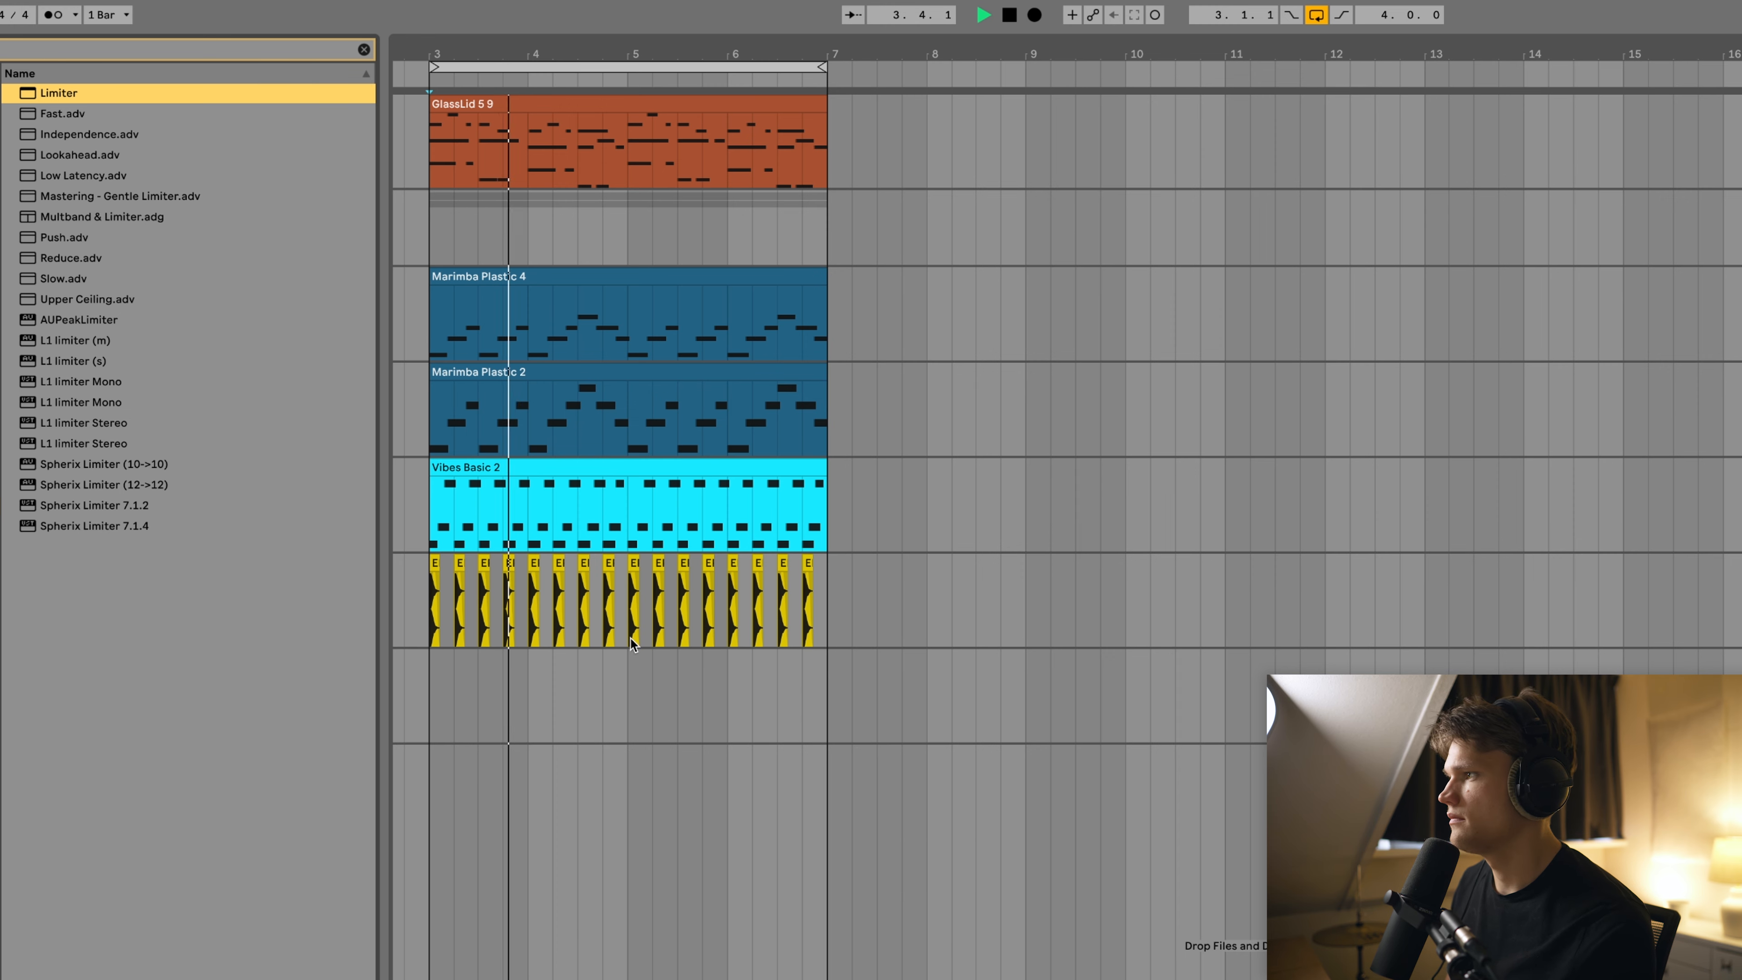
{"action": "left_click", "coordinate": [436, 613]}
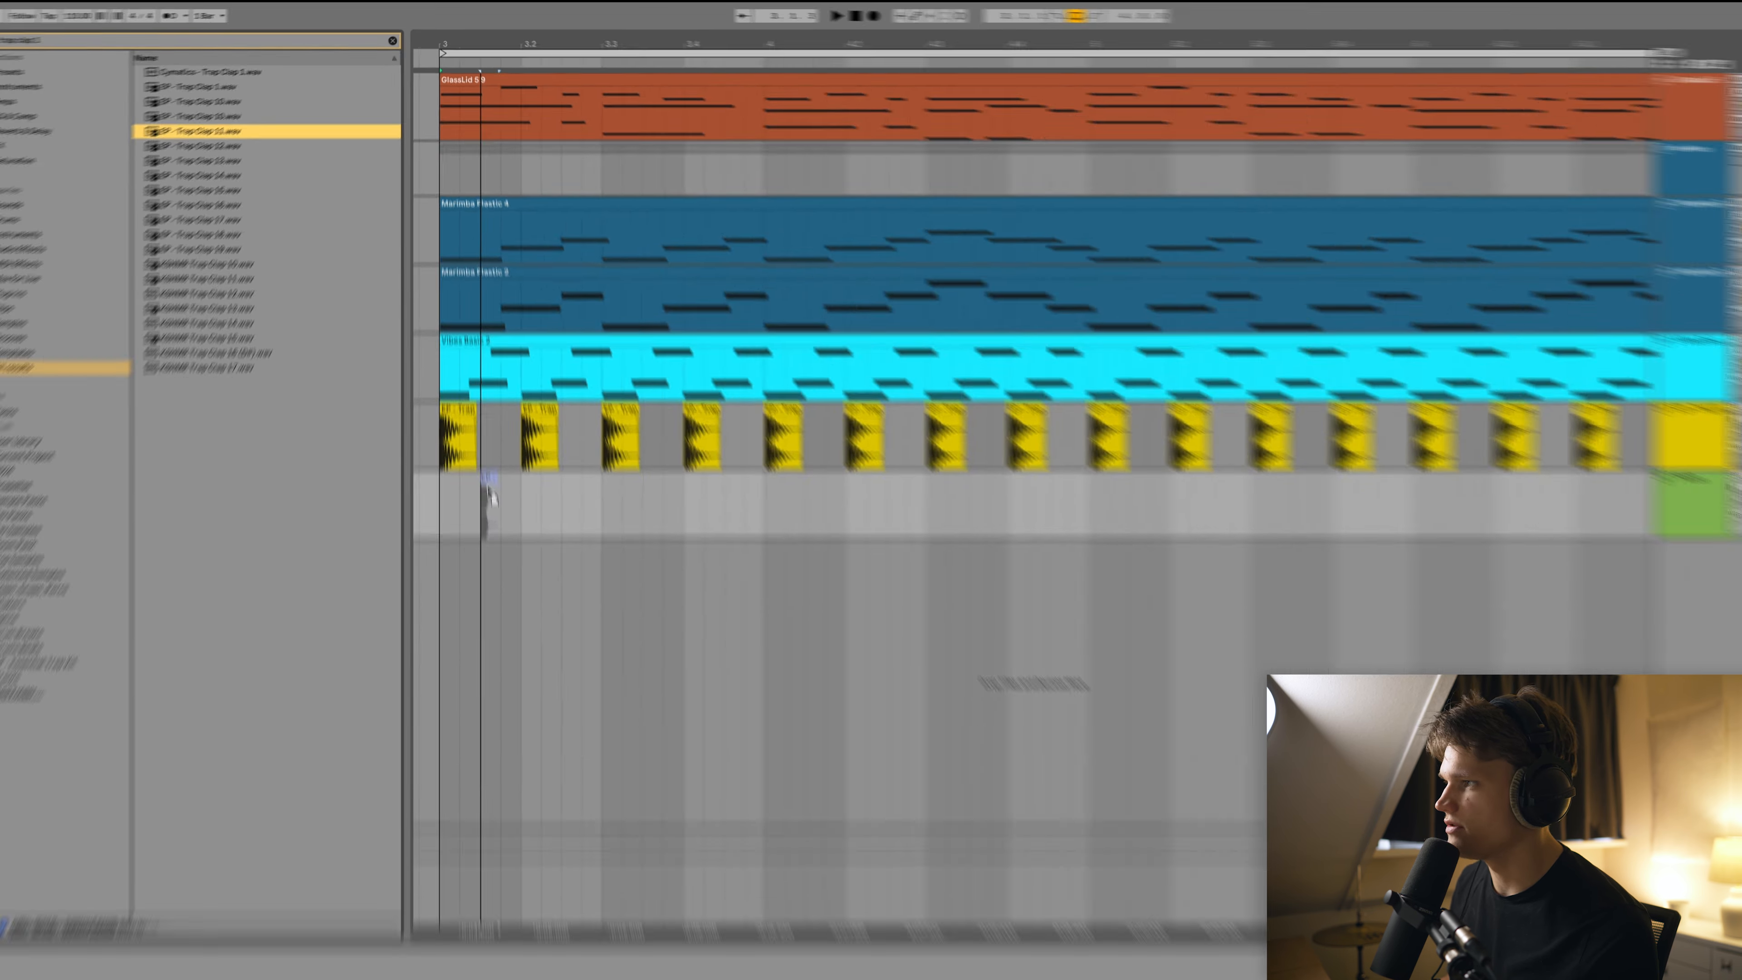
Place EP - Trap Clap 11.wav on the track below the kick and repeat it on beats 2 and 4 of bars 3 to 6
{"action": "left_click_drag", "start_coordinate": [487, 498], "coordinate": [515, 475]}
{"action": "mouse_move", "coordinate": [664, 472]}
{"action": "left_mouse_down"}
{"action": "mouse_move", "coordinate": [514, 473]}
{"action": "mouse_move", "coordinate": [698, 486]}
{"action": "left_mouse_up"}
{"action": "scroll", "coordinate": [515, 473], "scroll_direction": "down", "scroll_amount": 3}
{"action": "key", "text": "super+d"}
{"action": "left_click", "coordinate": [544, 473]}
{"action": "key", "text": "super+f"}
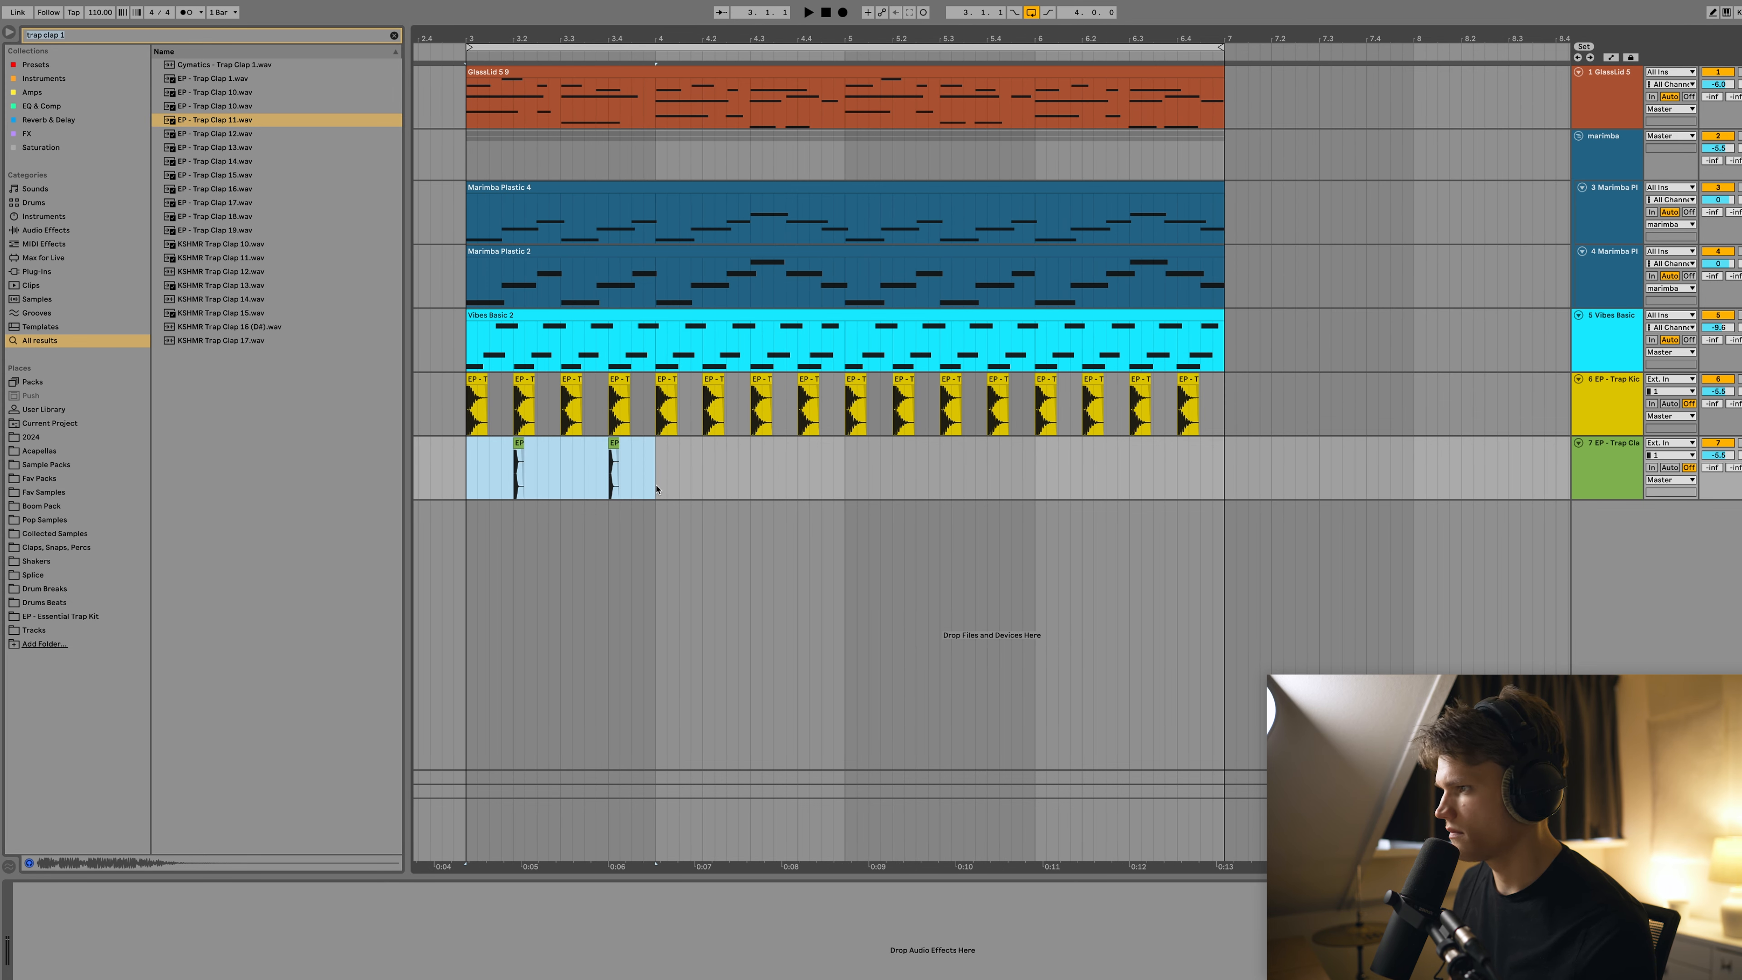
{"action": "key", "text": "super+d"}
{"action": "key", "text": "super+d"}
{"action": "key", "text": "super+d"}
{"action": "left_click", "coordinate": [468, 468]}
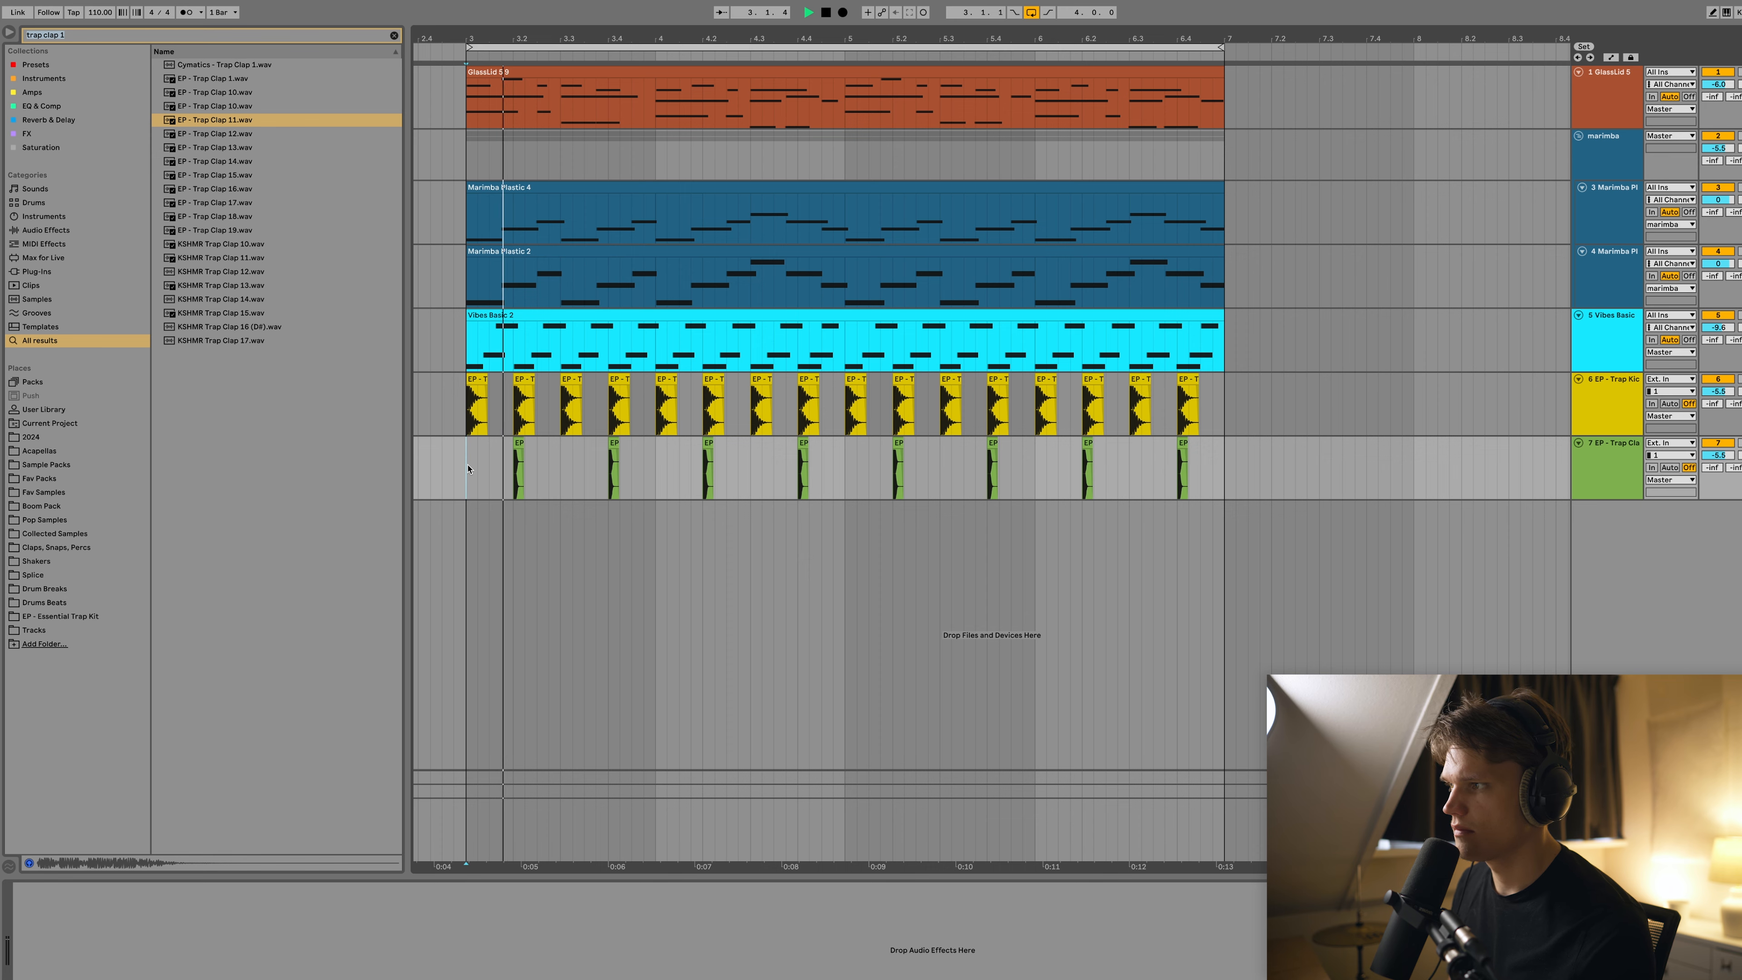
Place 1 Snare -acoustix.wav on a new track below the clap, on beats 2 and 4 of bar 3
{"action": "scroll", "coordinate": [467, 469], "scroll_direction": "down", "scroll_amount": 1}
{"action": "scroll", "coordinate": [468, 469], "scroll_direction": "left", "scroll_amount": 1}
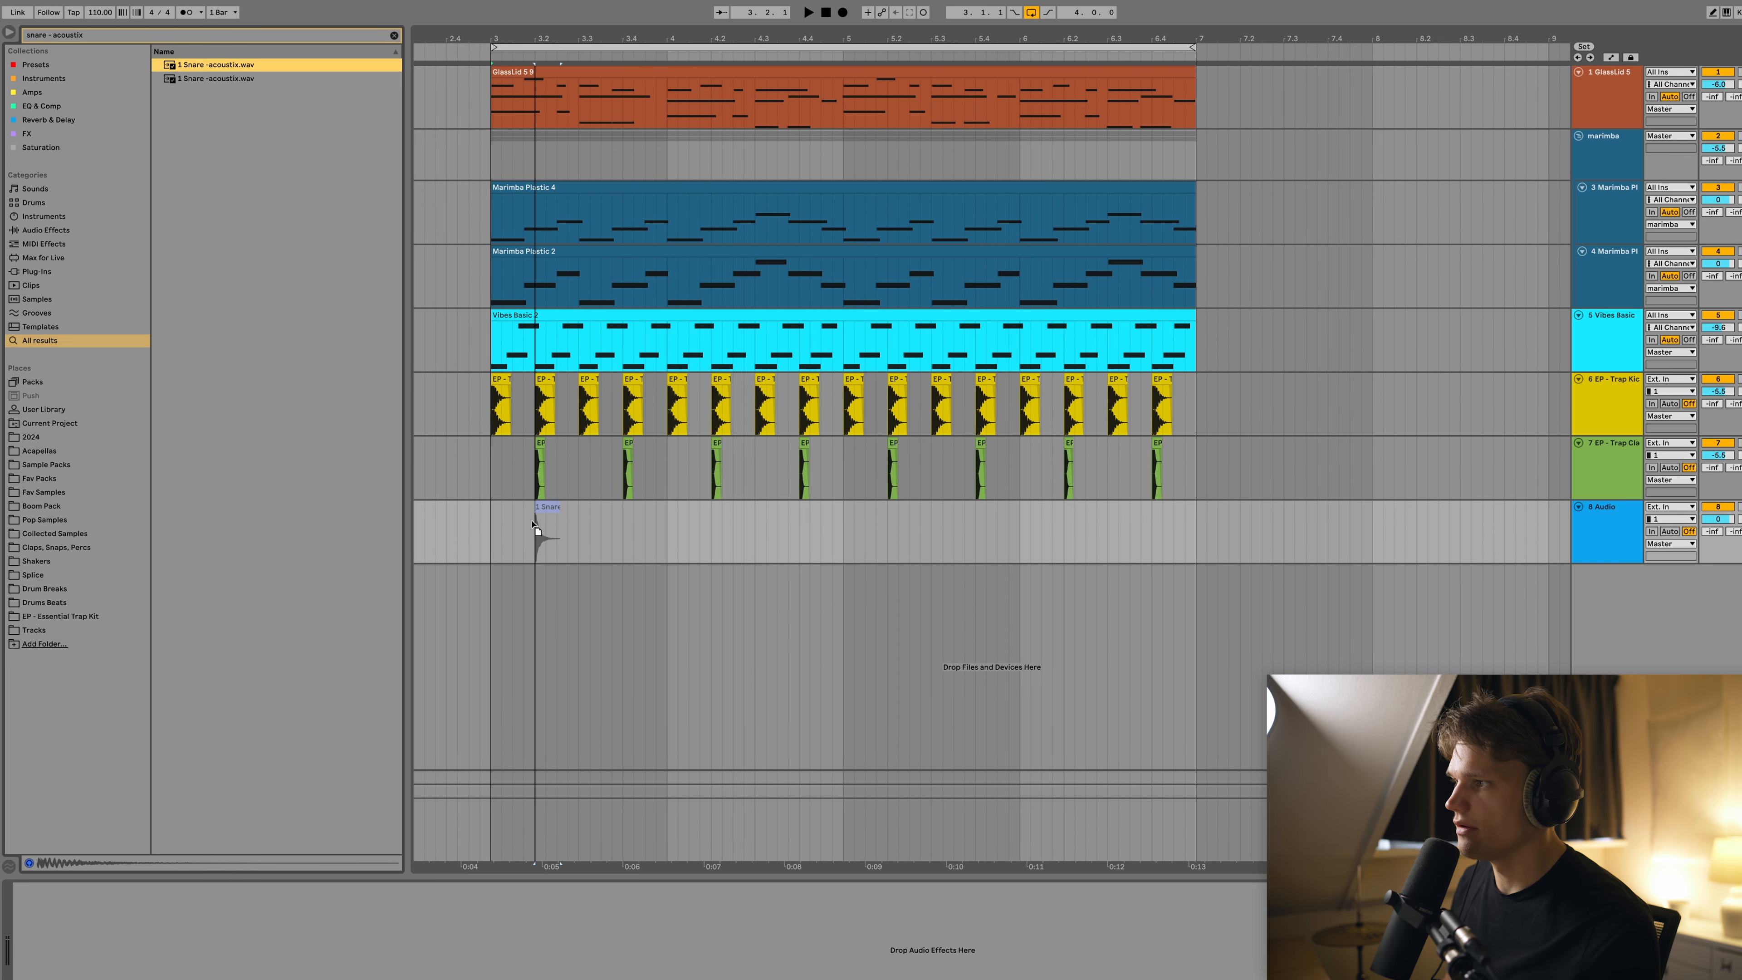
{"action": "left_click_drag", "start_coordinate": [536, 525], "coordinate": [534, 525]}
{"action": "scroll", "coordinate": [563, 527], "scroll_direction": "up", "scroll_amount": 3}
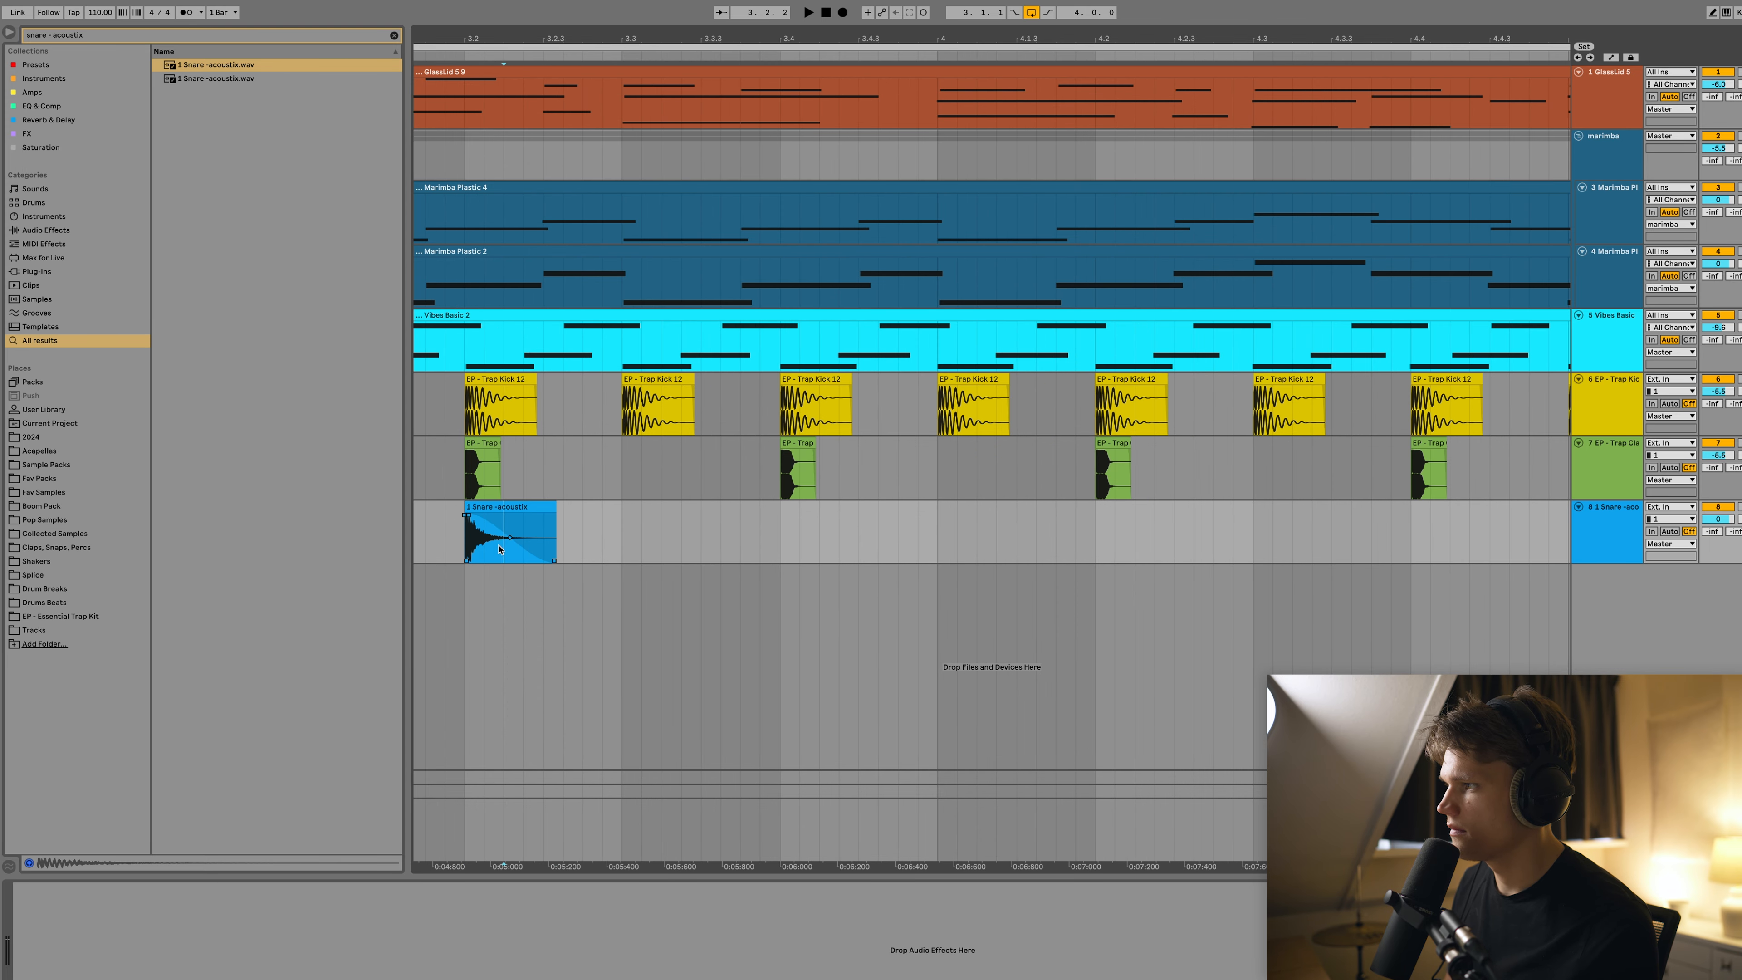
{"action": "left_click", "coordinate": [446, 538]}
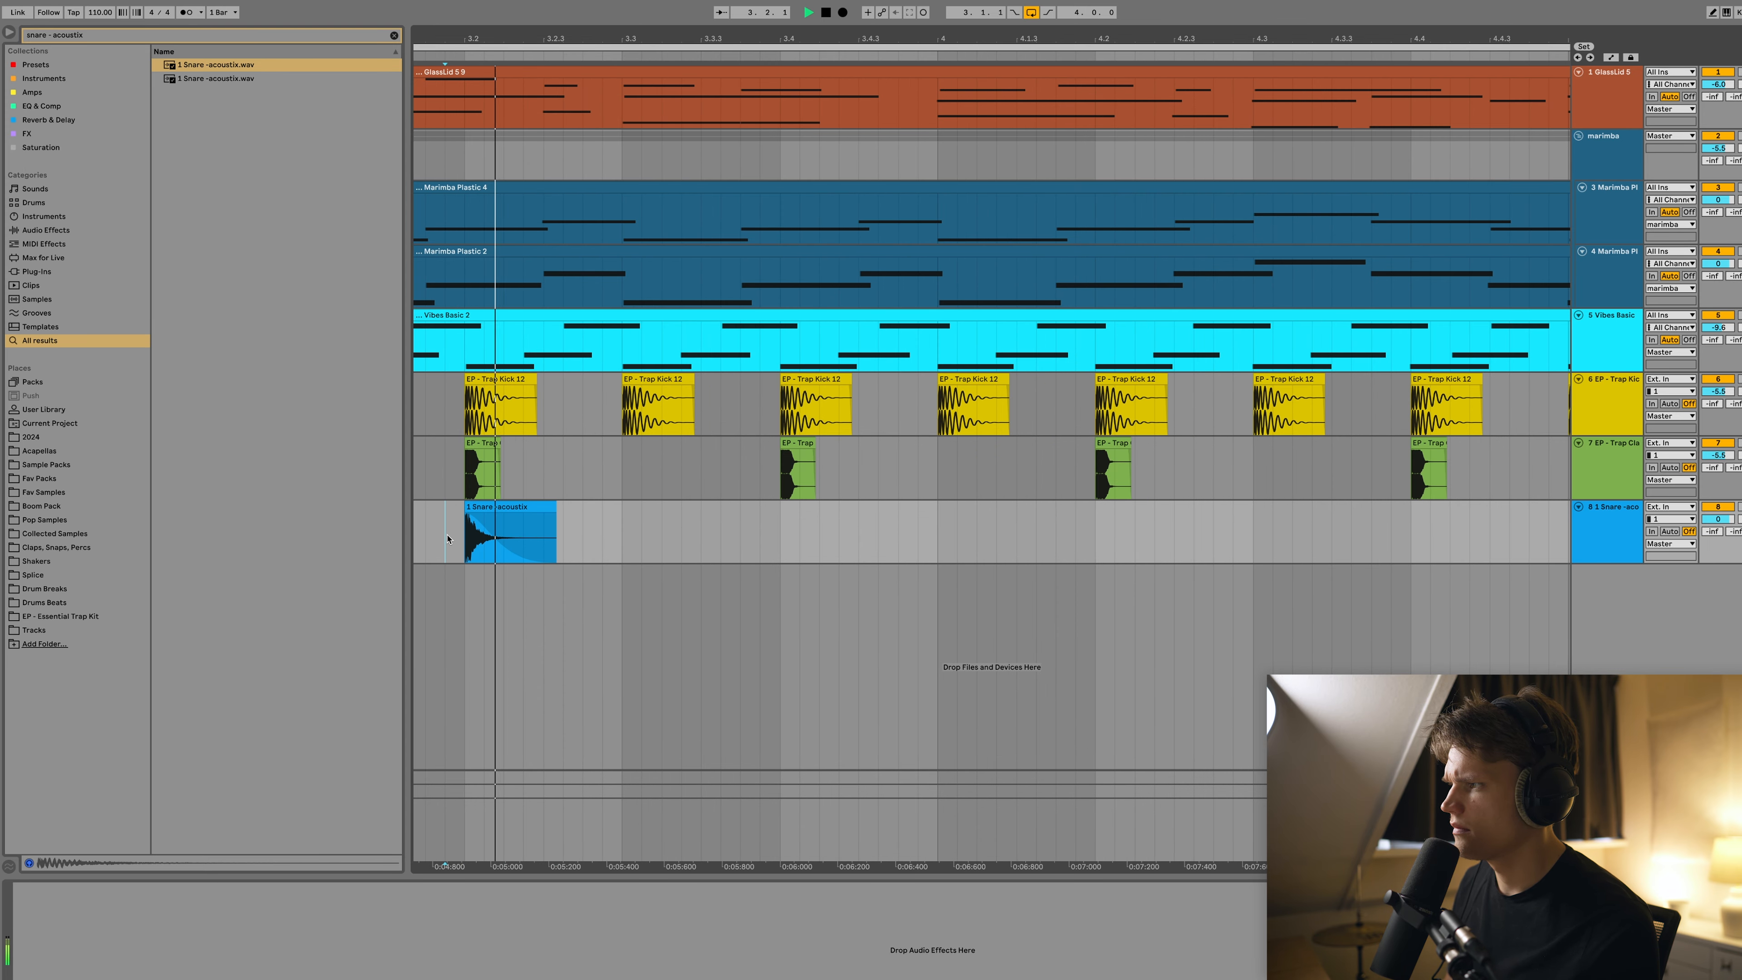
{"action": "scroll", "coordinate": [610, 558], "scroll_direction": "left", "scroll_amount": 5}
{"action": "left_click", "coordinate": [630, 547]}
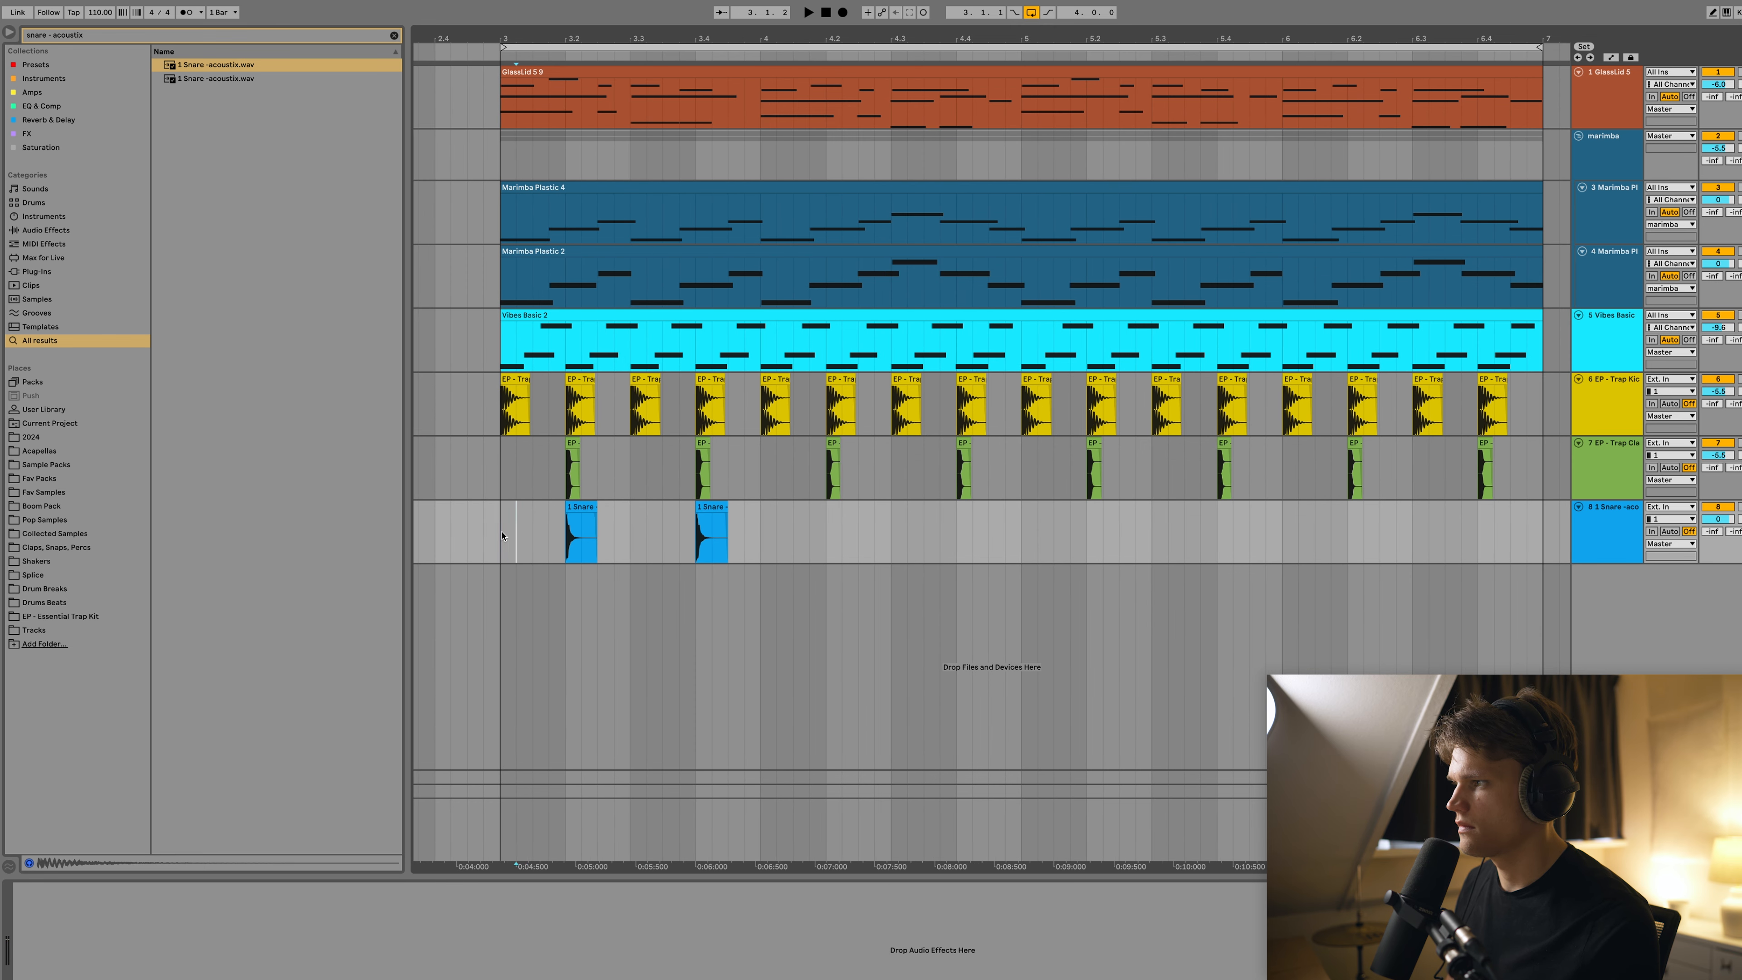
Repeat the one-bar acoustic snare pattern through bar 6
{"action": "left_click_drag", "start_coordinate": [501, 537], "coordinate": [765, 542]}
{"action": "key", "text": "super+d"}
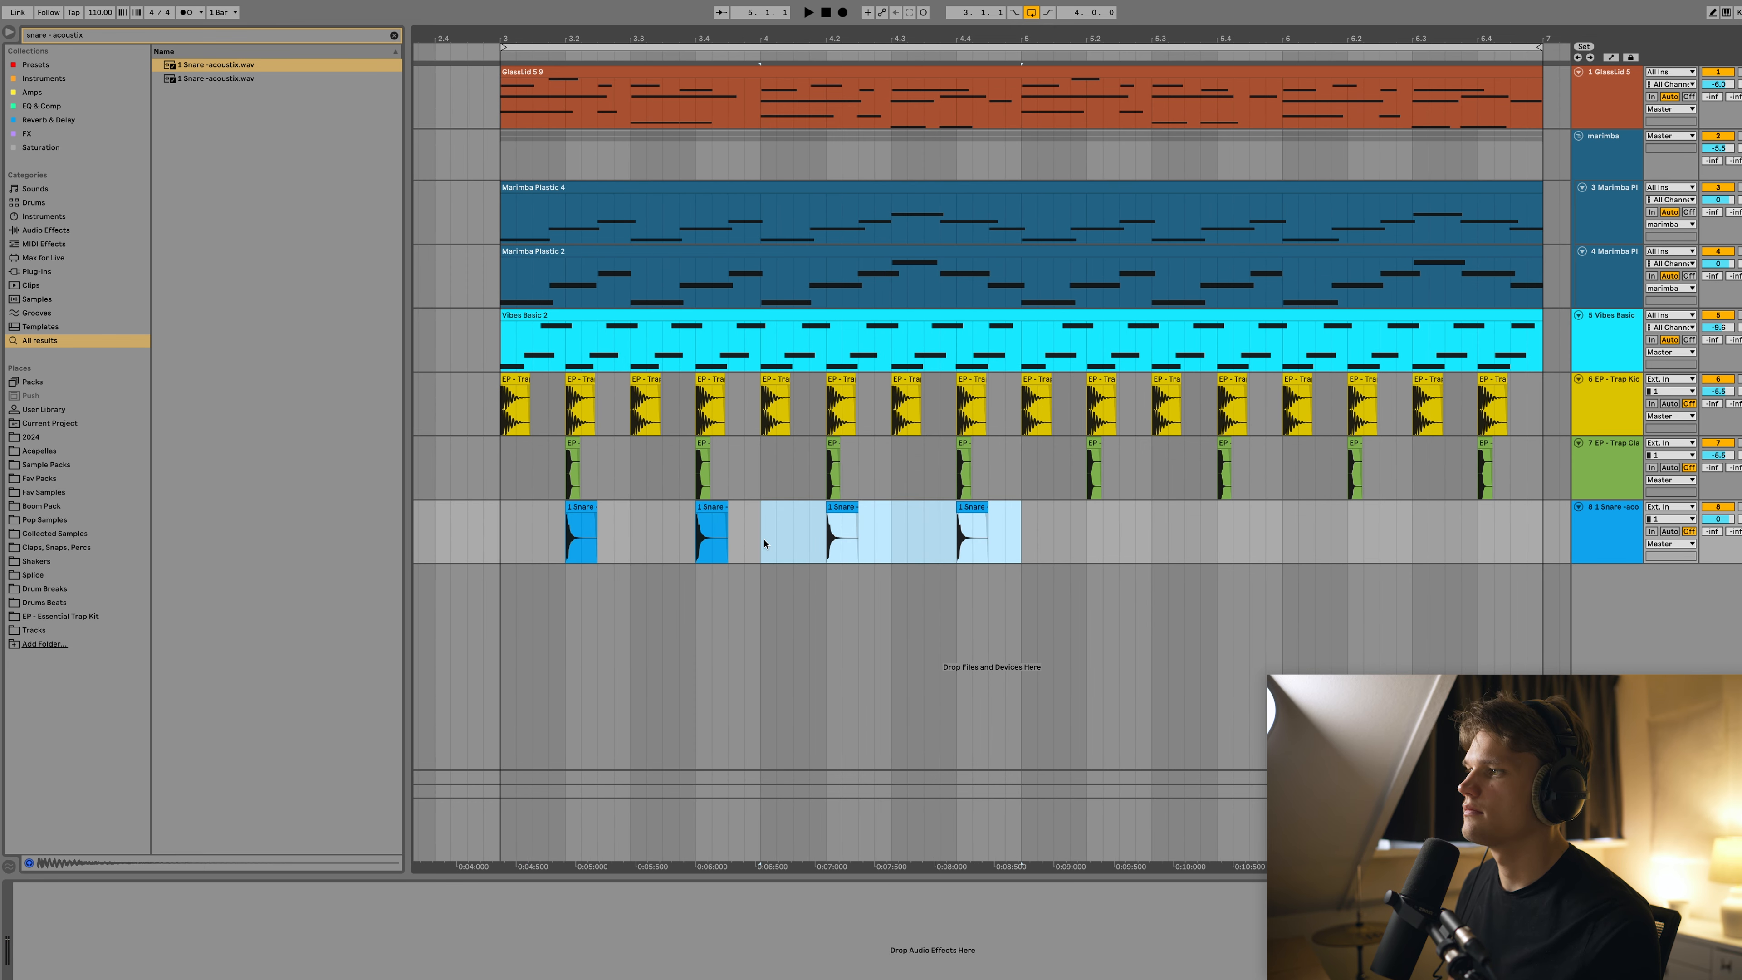
{"action": "key", "text": "minus"}
{"action": "key", "text": "super+d"}
{"action": "key", "text": "super+d"}
{"action": "left_click", "coordinate": [642, 533]}
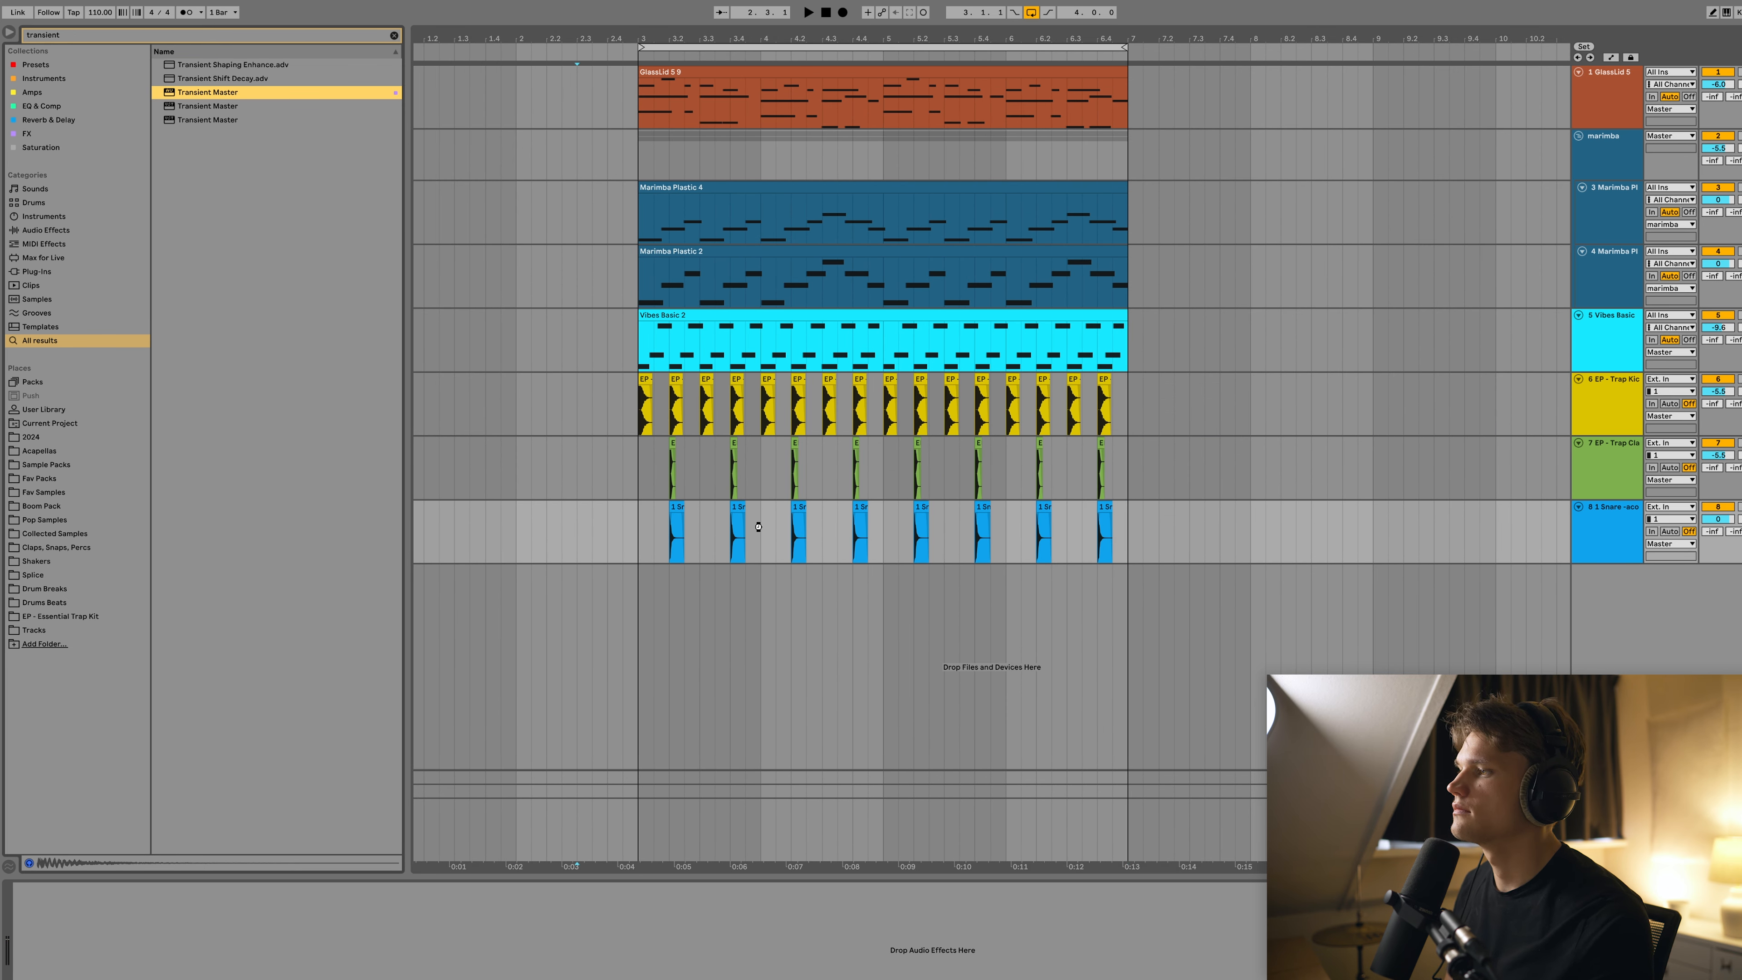
Add Transient Master to the acoustic snare track and set its attack to 22.0 %
{"action": "left_click_drag", "start_coordinate": [758, 527], "coordinate": [711, 548]}
{"action": "key", "text": "space"}
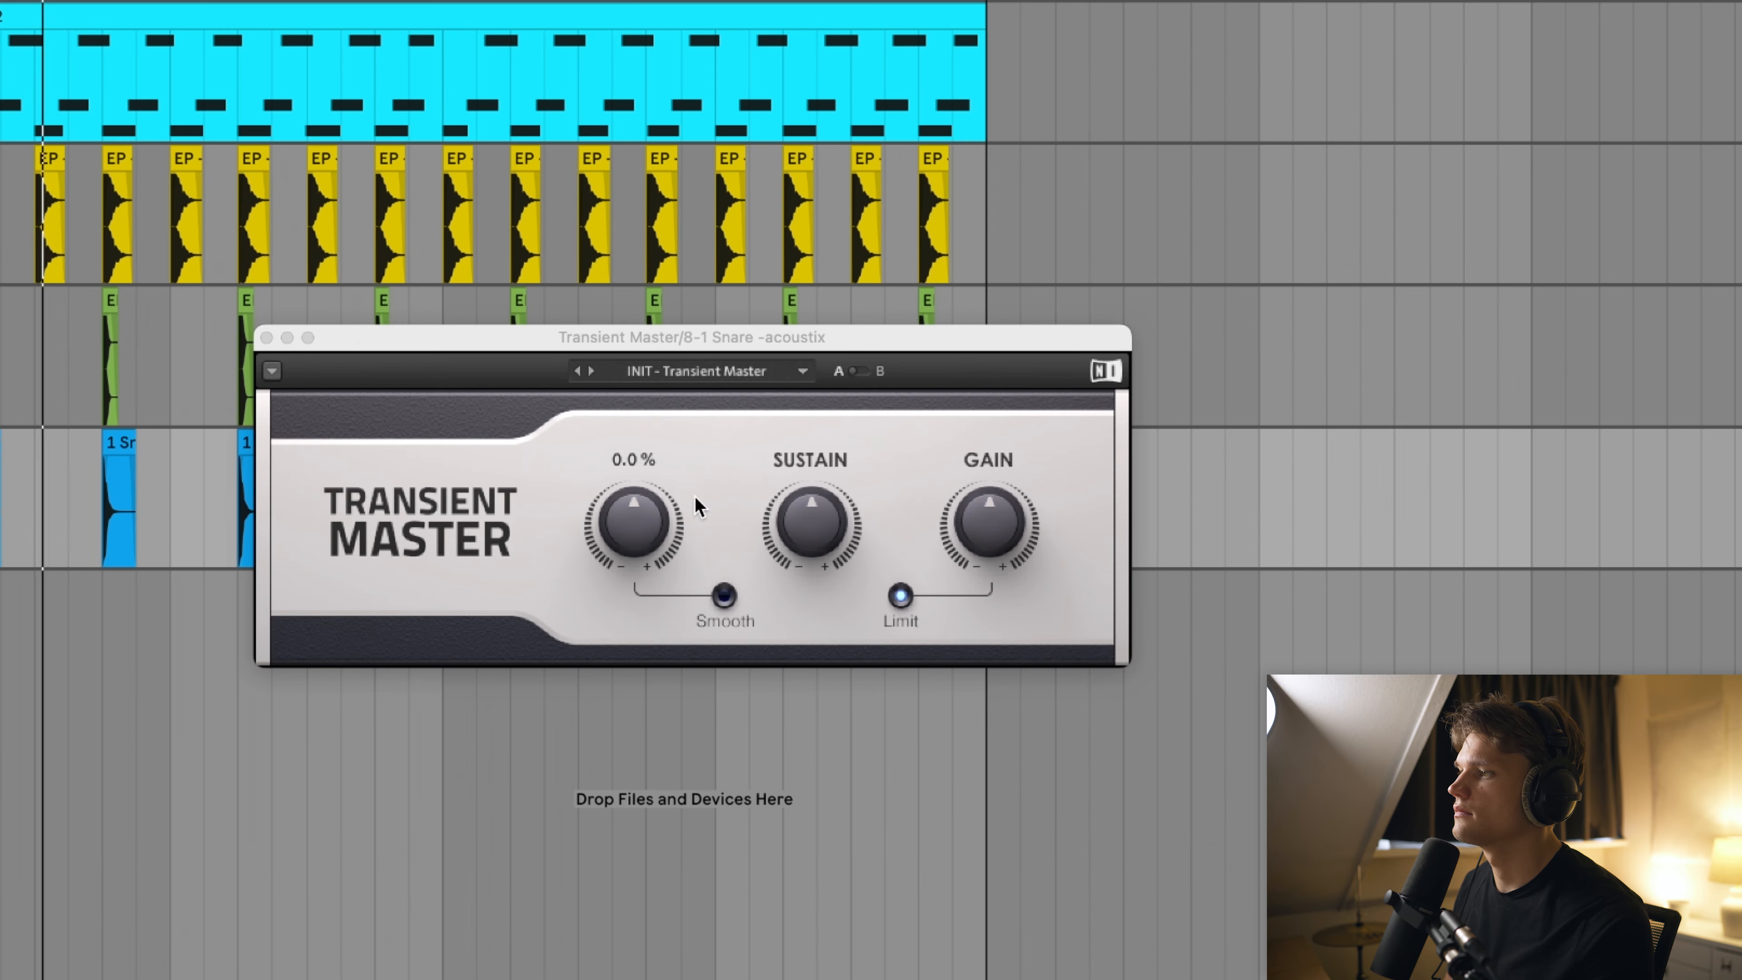
{"action": "left_click_drag", "start_coordinate": [975, 543], "coordinate": [974, 534]}
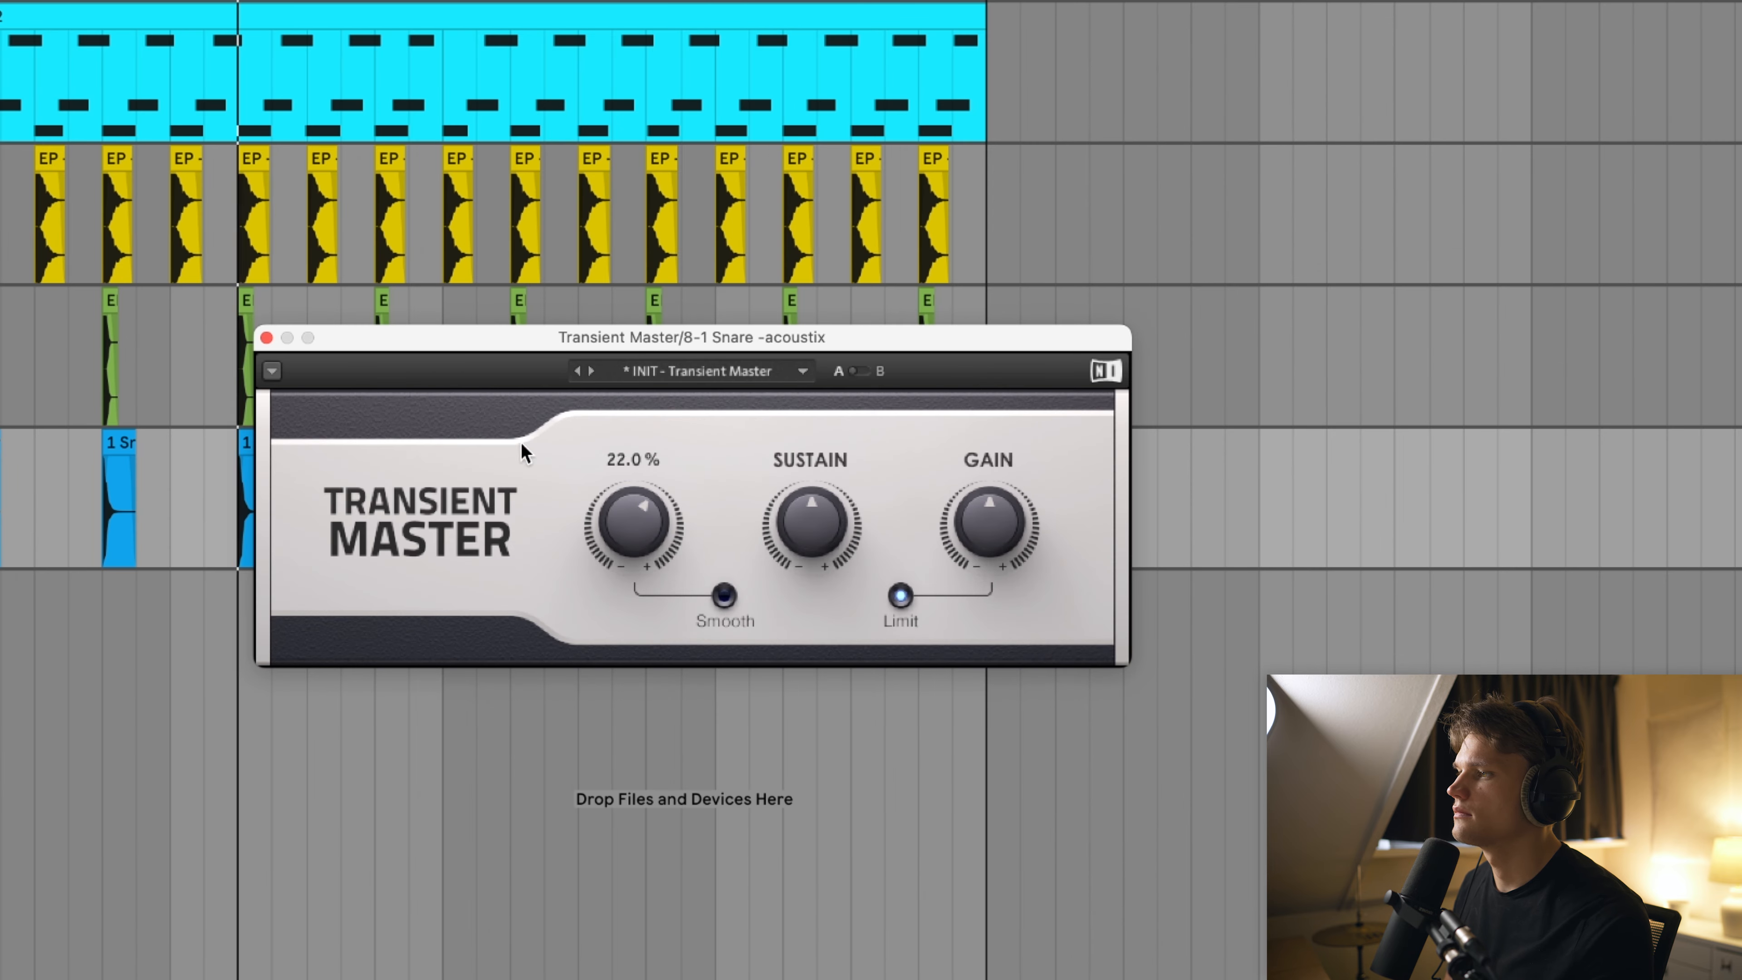
{"action": "left_click", "coordinate": [266, 338]}
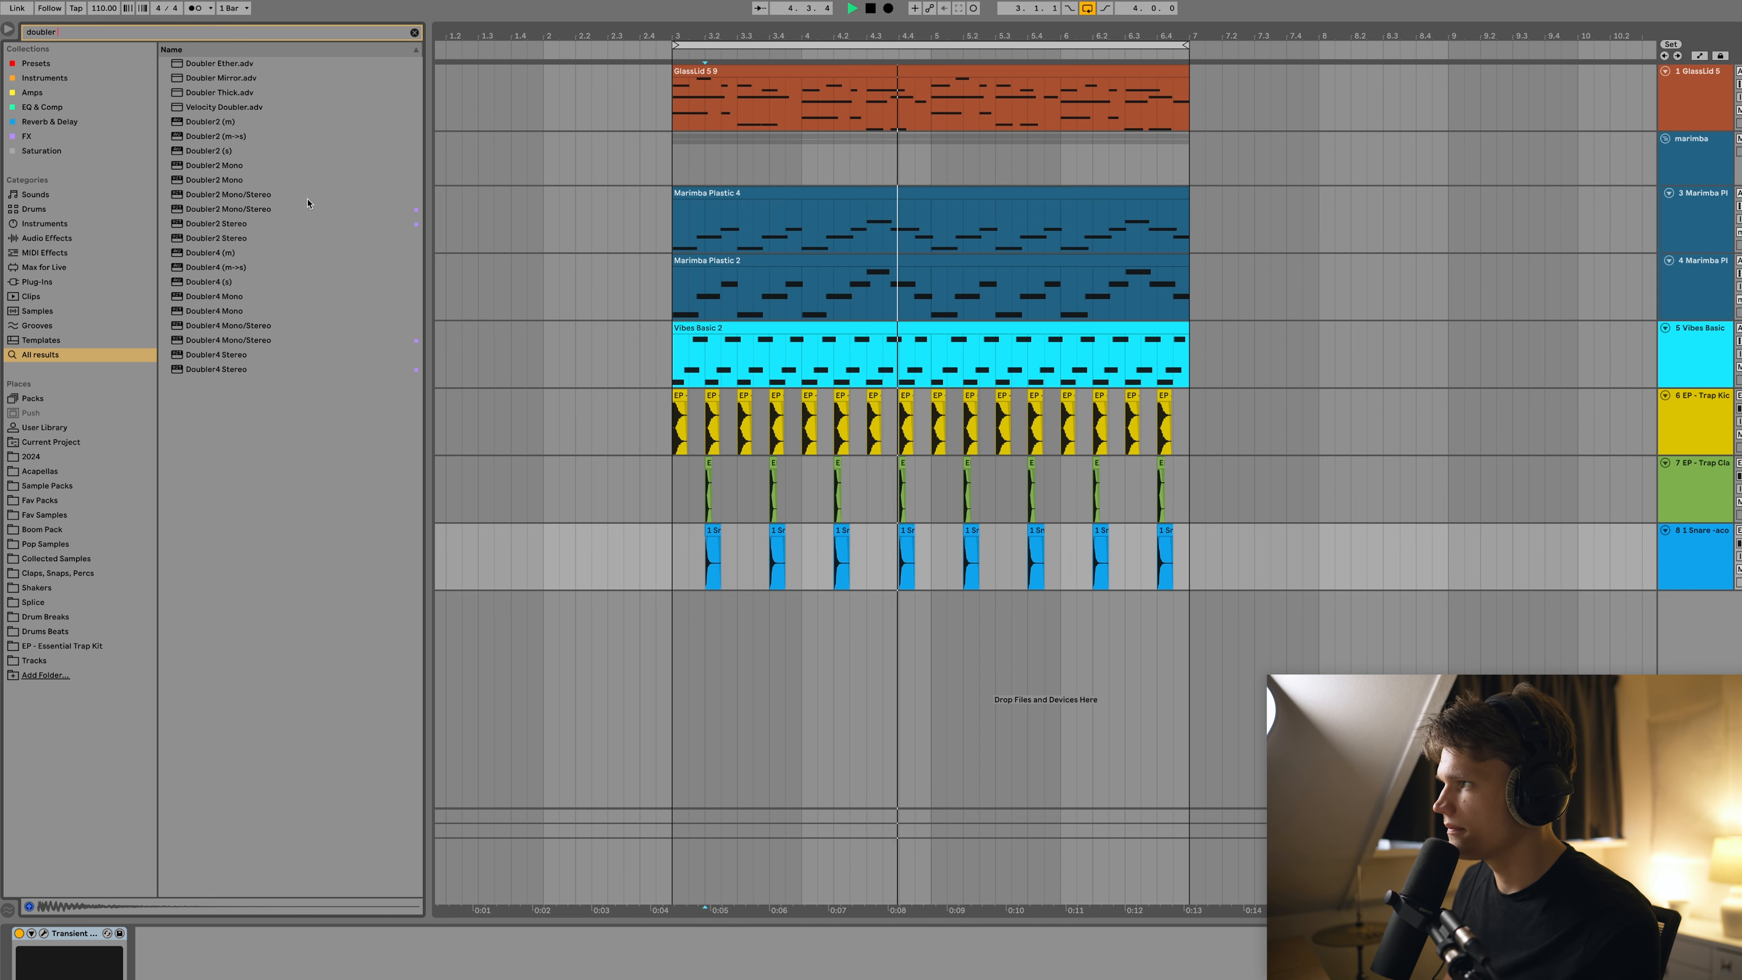
Add Doubler2 Stereo and Ozone Imager 2 to the acoustic snare track and raise the imager's width
{"action": "left_click_drag", "start_coordinate": [307, 223], "coordinate": [663, 576]}
{"action": "left_click", "coordinate": [370, 443]}
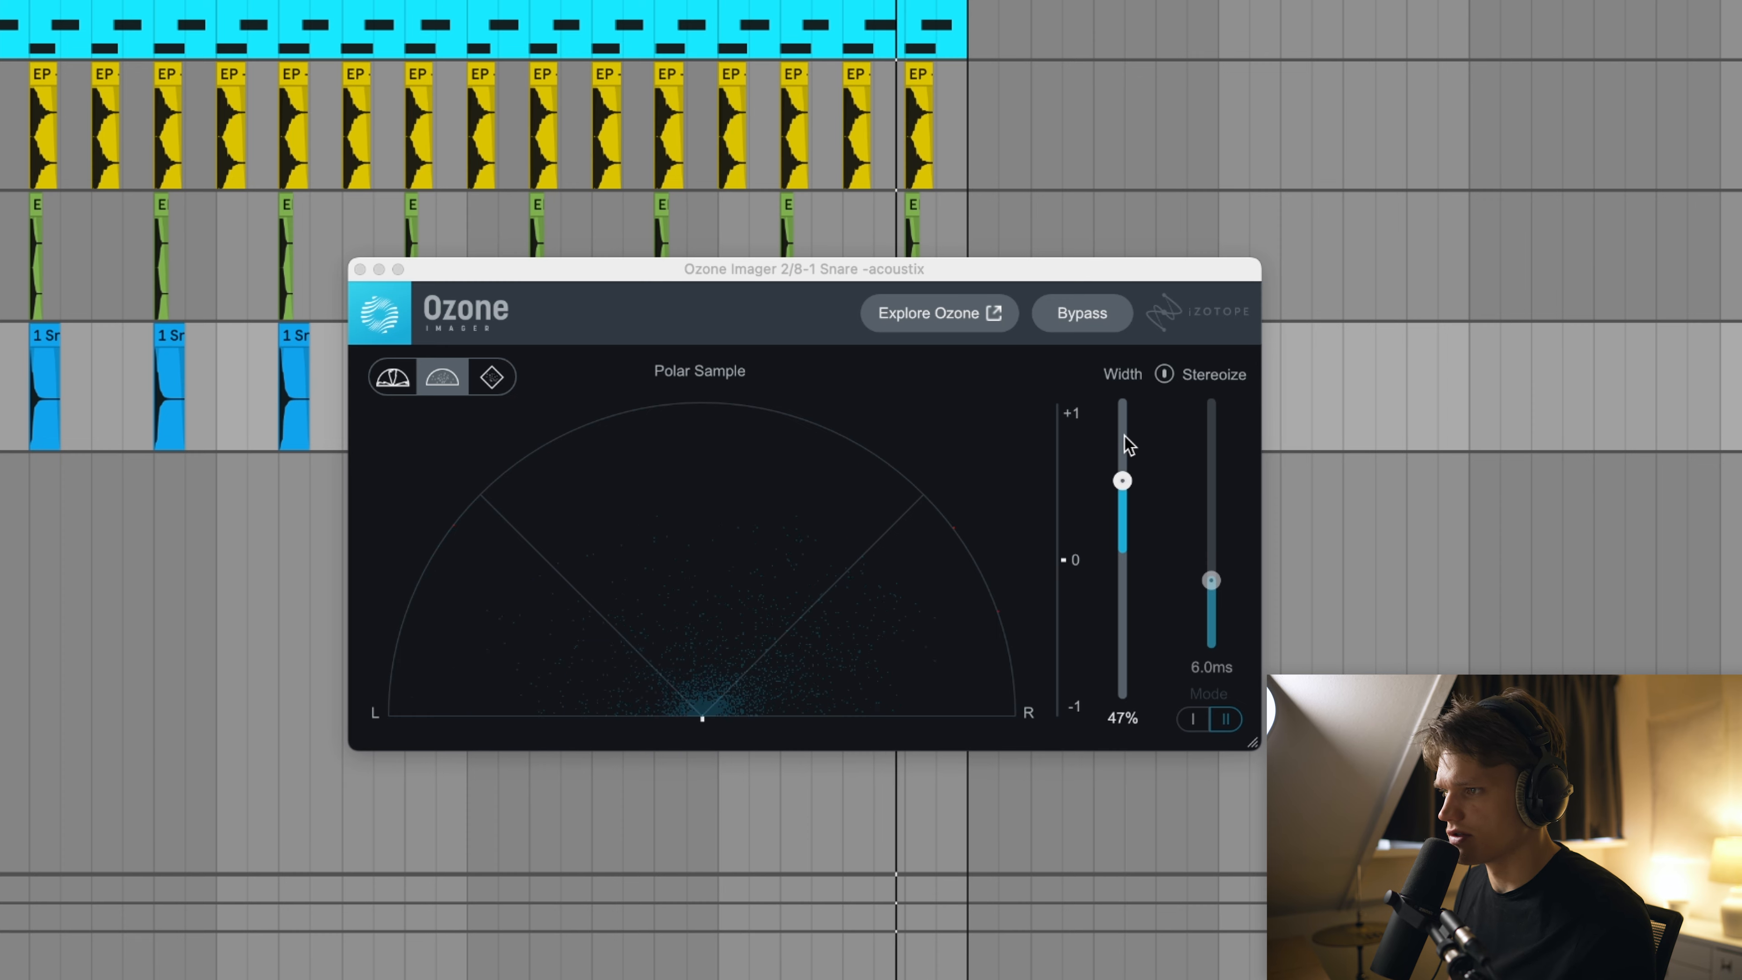
{"action": "left_click_drag", "start_coordinate": [1123, 481], "coordinate": [1127, 494]}
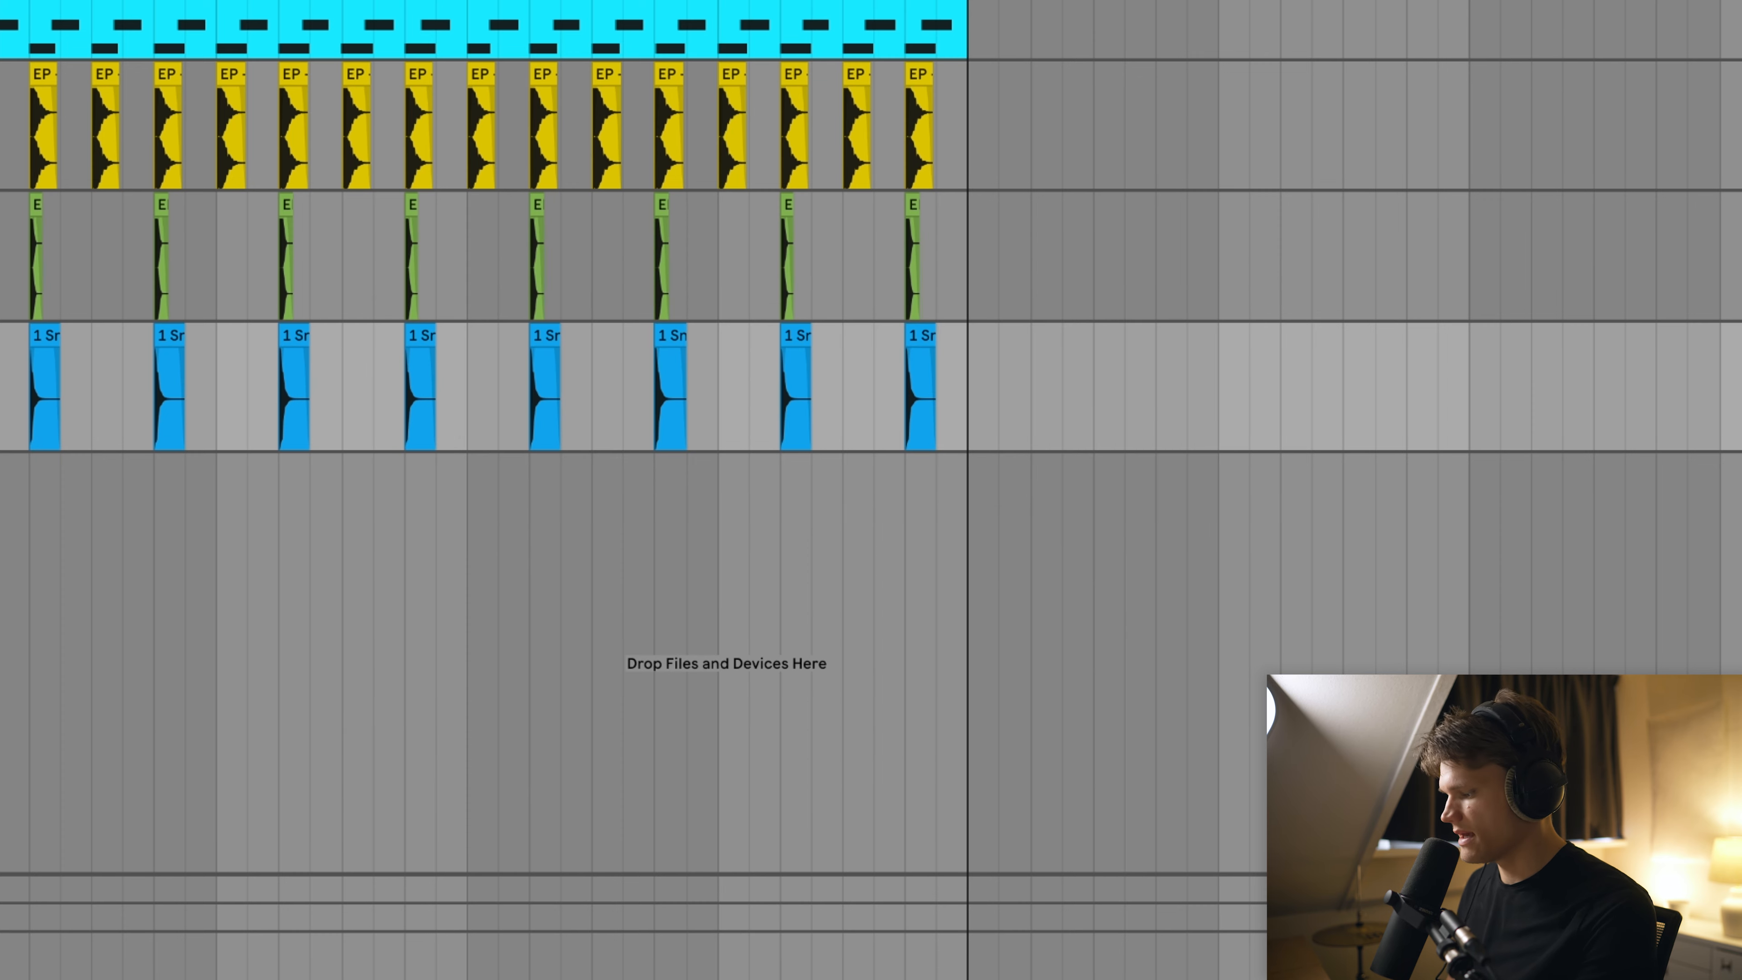
Find WIDE SNAP B.wav and place it on a new track below the snare at beat 2 of bar 3
{"action": "key", "text": "super+f"}
{"action": "type", "text": "wide snap"}
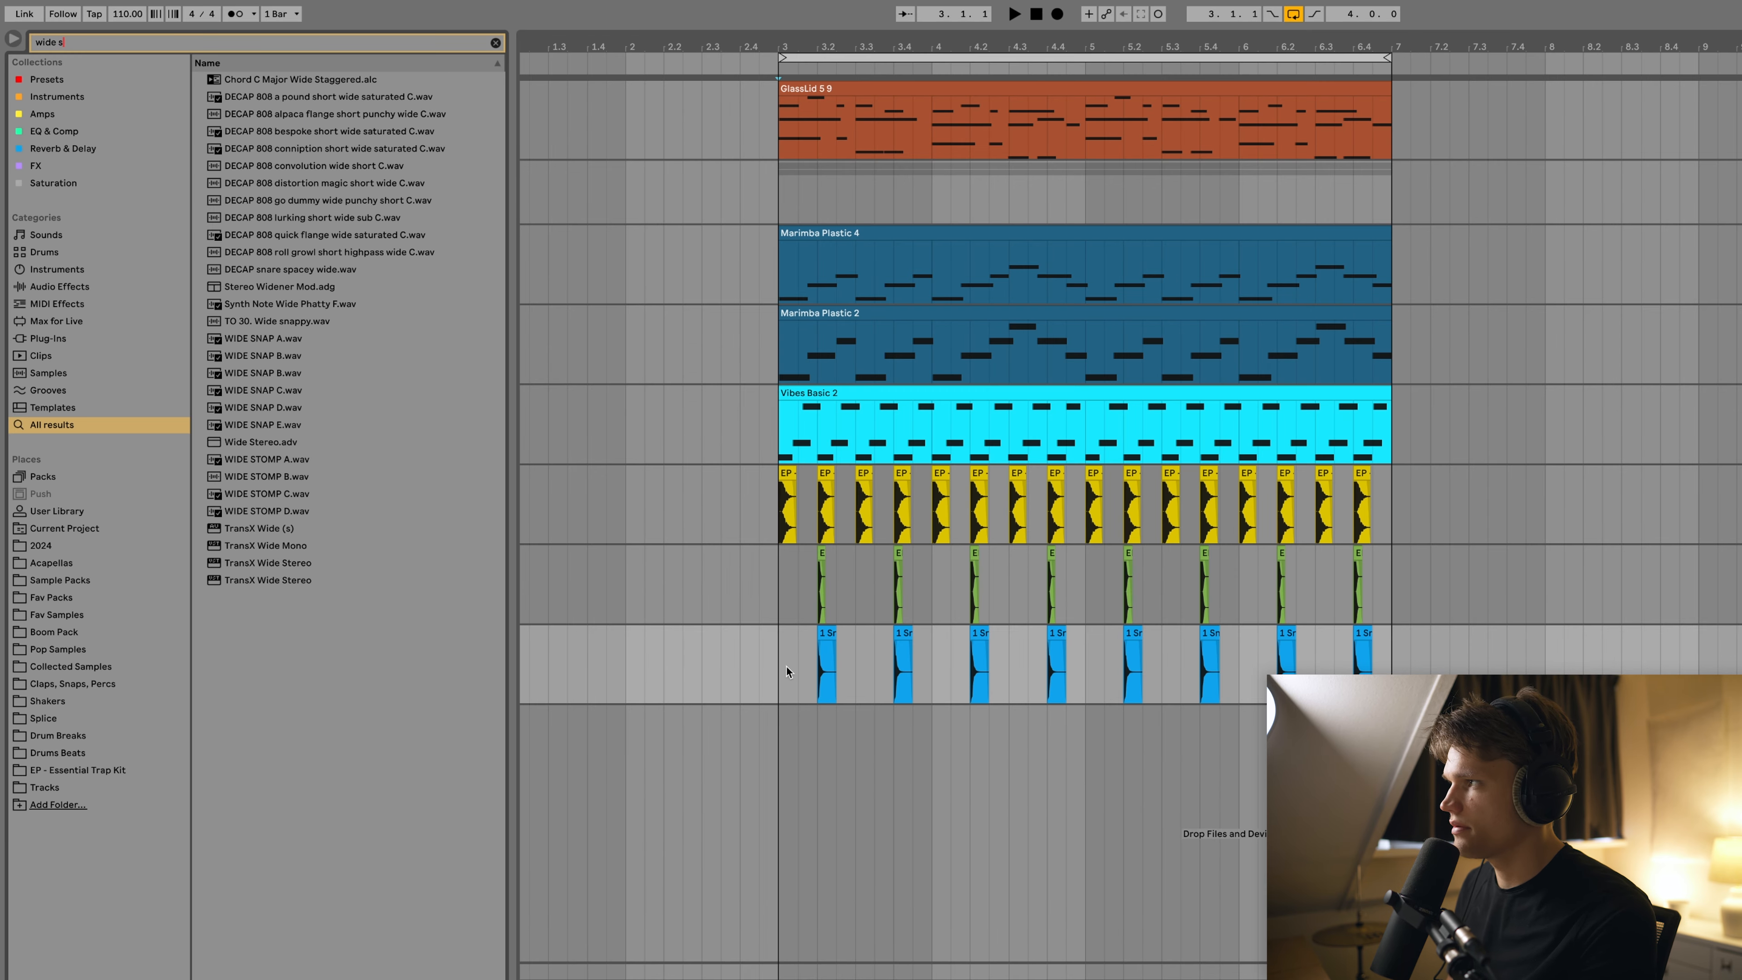
{"action": "left_click", "coordinate": [299, 116]}
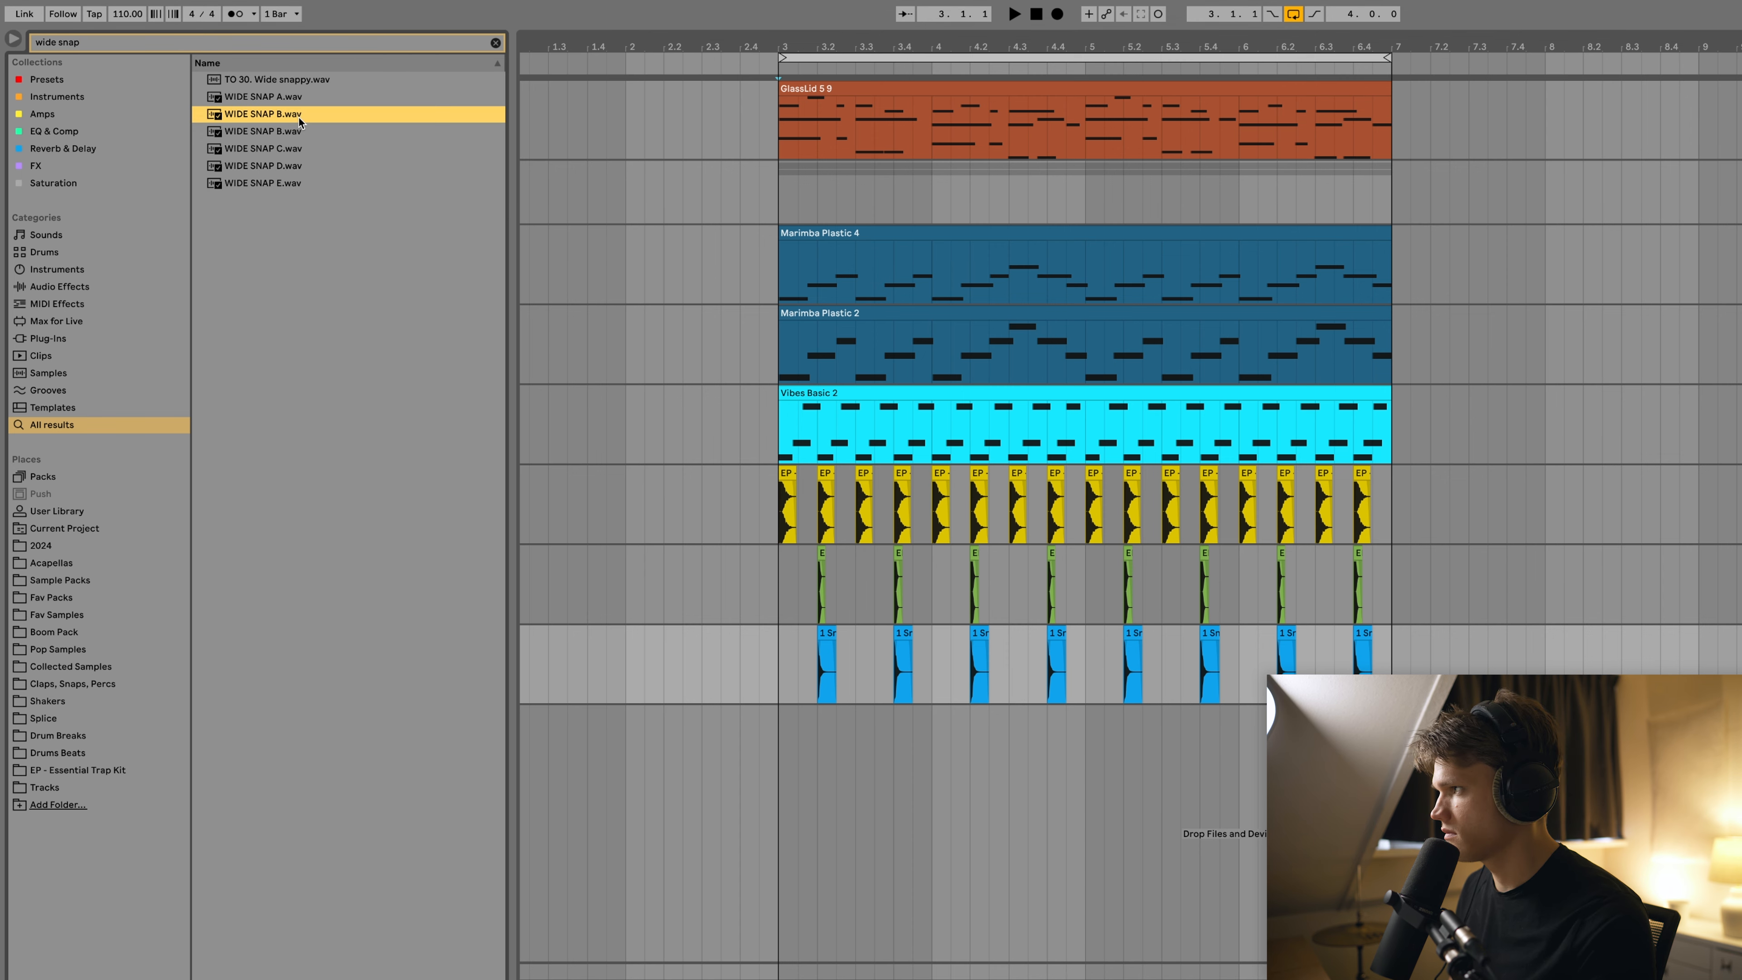
{"action": "left_click_drag", "start_coordinate": [276, 122], "coordinate": [820, 787]}
{"action": "key", "text": "space"}
{"action": "scroll", "coordinate": [785, 734], "scroll_direction": "up", "scroll_amount": 8}
{"action": "key", "text": "space"}
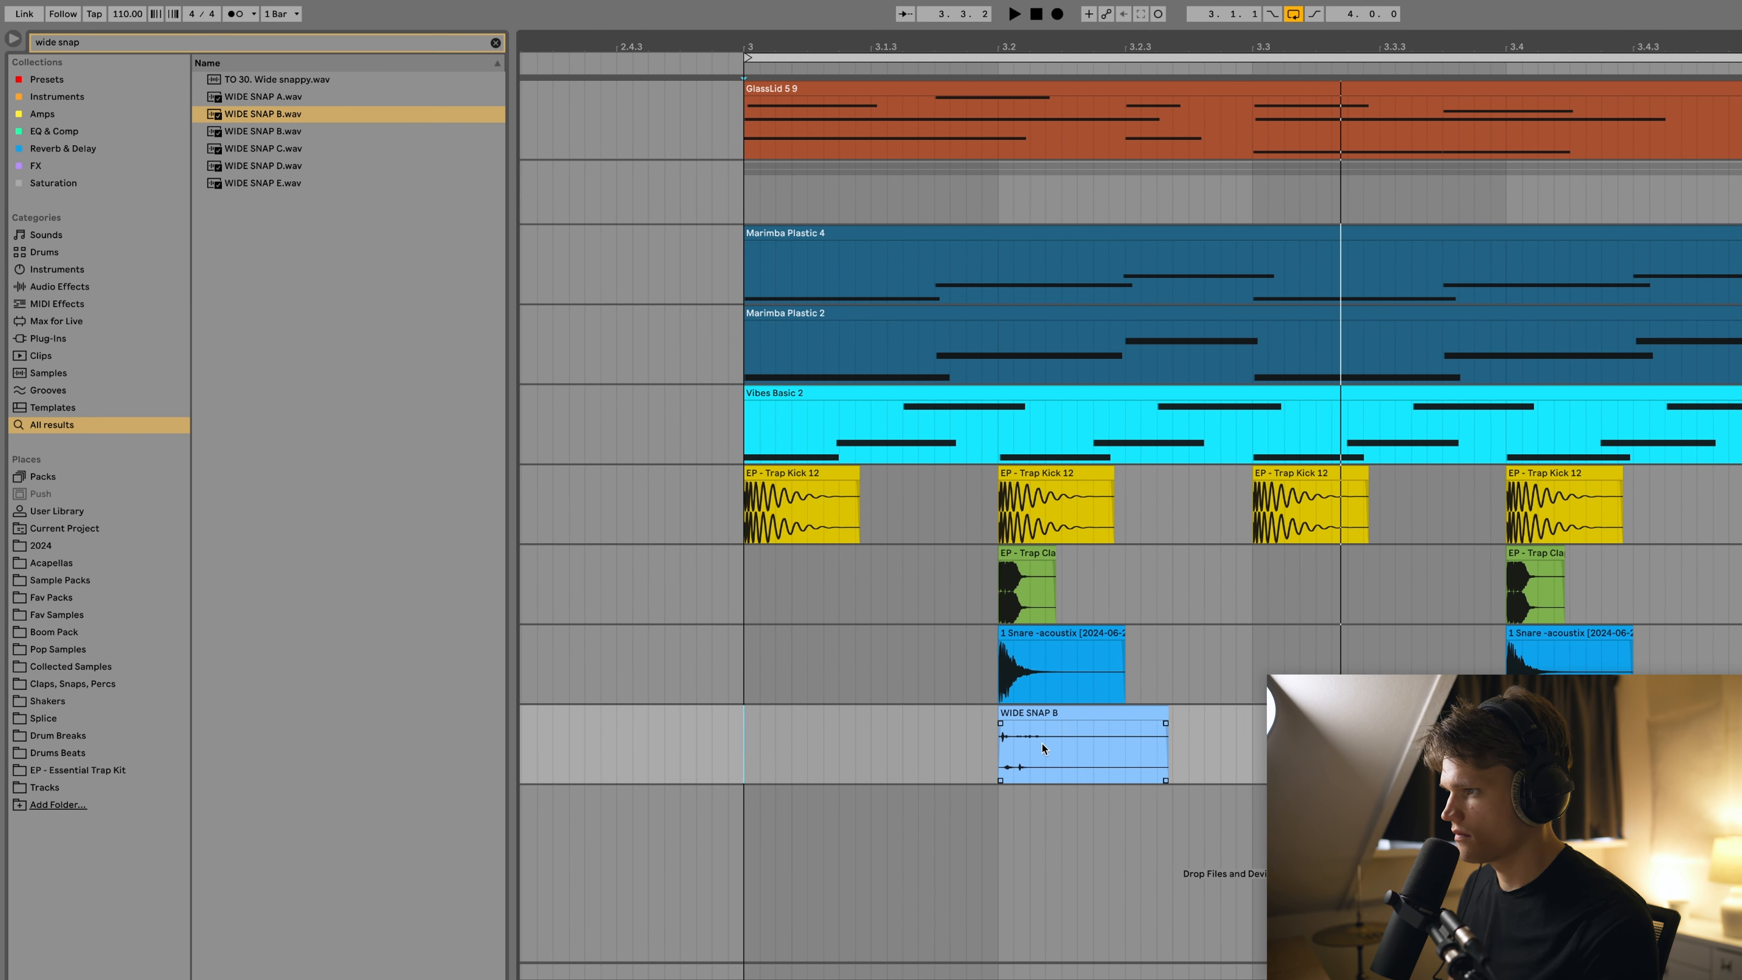
Nudge the WIDE SNAP B clip slightly earlier against the snare and play the result
{"action": "left_click", "coordinate": [1036, 713]}
{"action": "left_click_drag", "start_coordinate": [1033, 714], "coordinate": [1028, 713]}
{"action": "left_click", "coordinate": [917, 765]}
{"action": "key", "text": "space"}
{"action": "scroll", "coordinate": [785, 713], "scroll_direction": "down", "scroll_amount": 8}
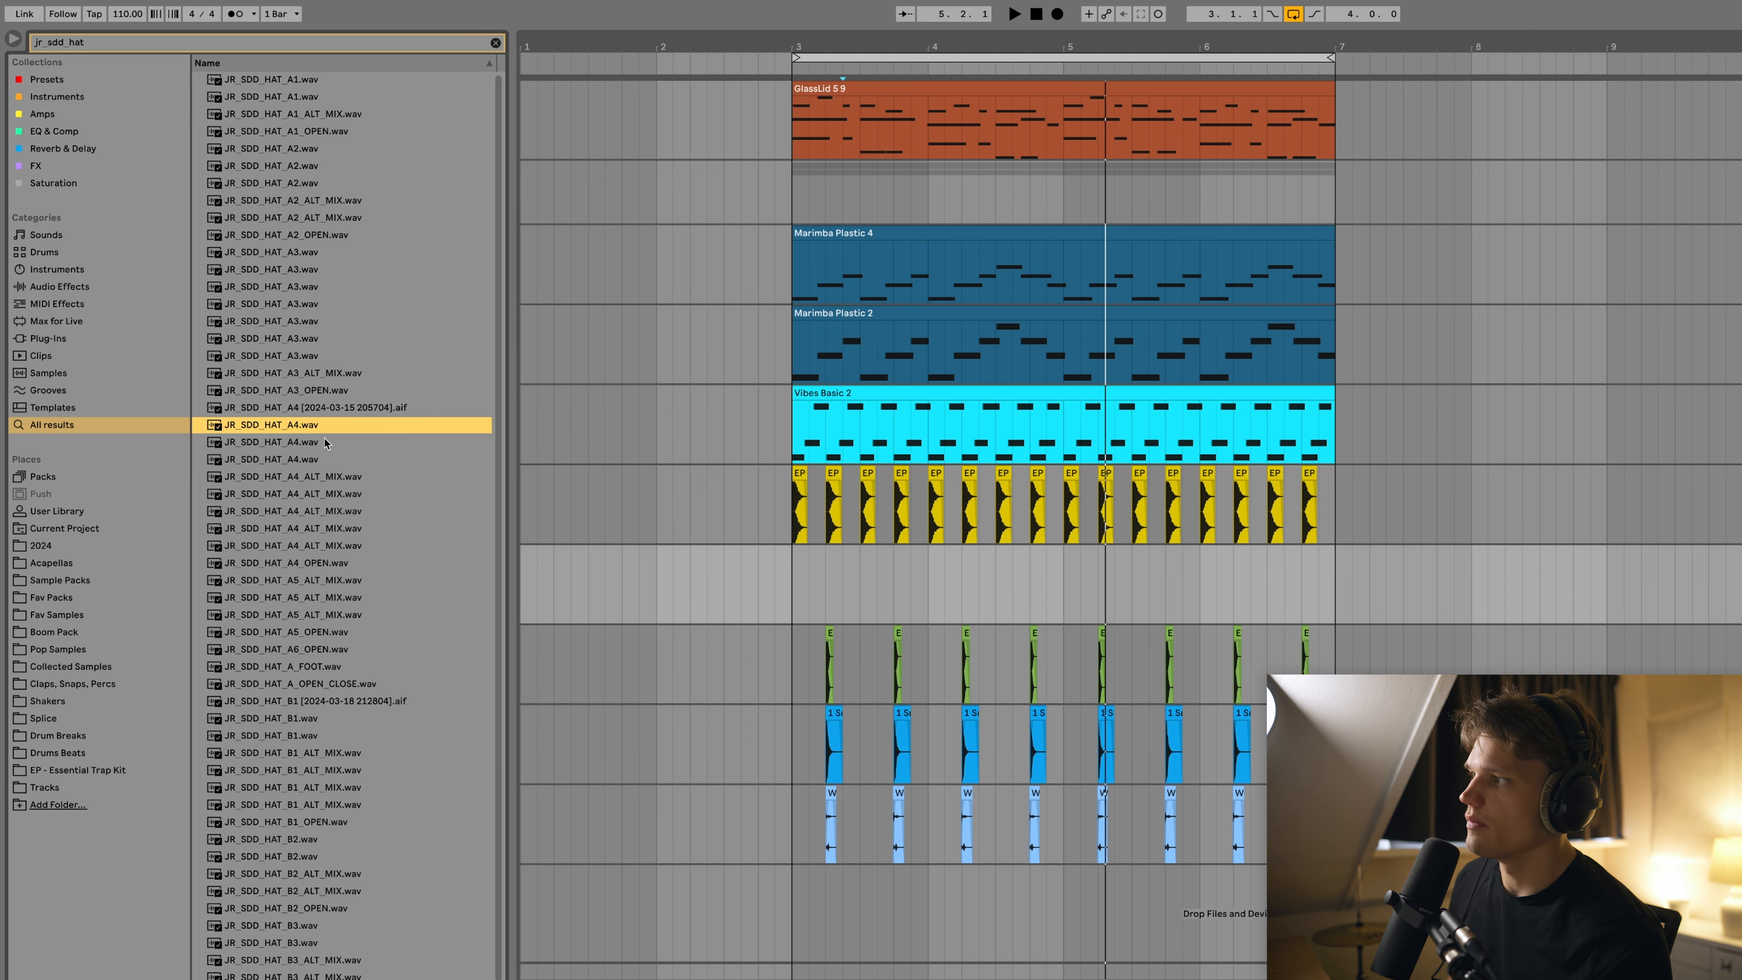
Place JR_SDD_HAT_A4.wav on the track below the kick and repeat it on every beat of bars 3 to 6
{"action": "left_click_drag", "start_coordinate": [264, 427], "coordinate": [956, 580]}
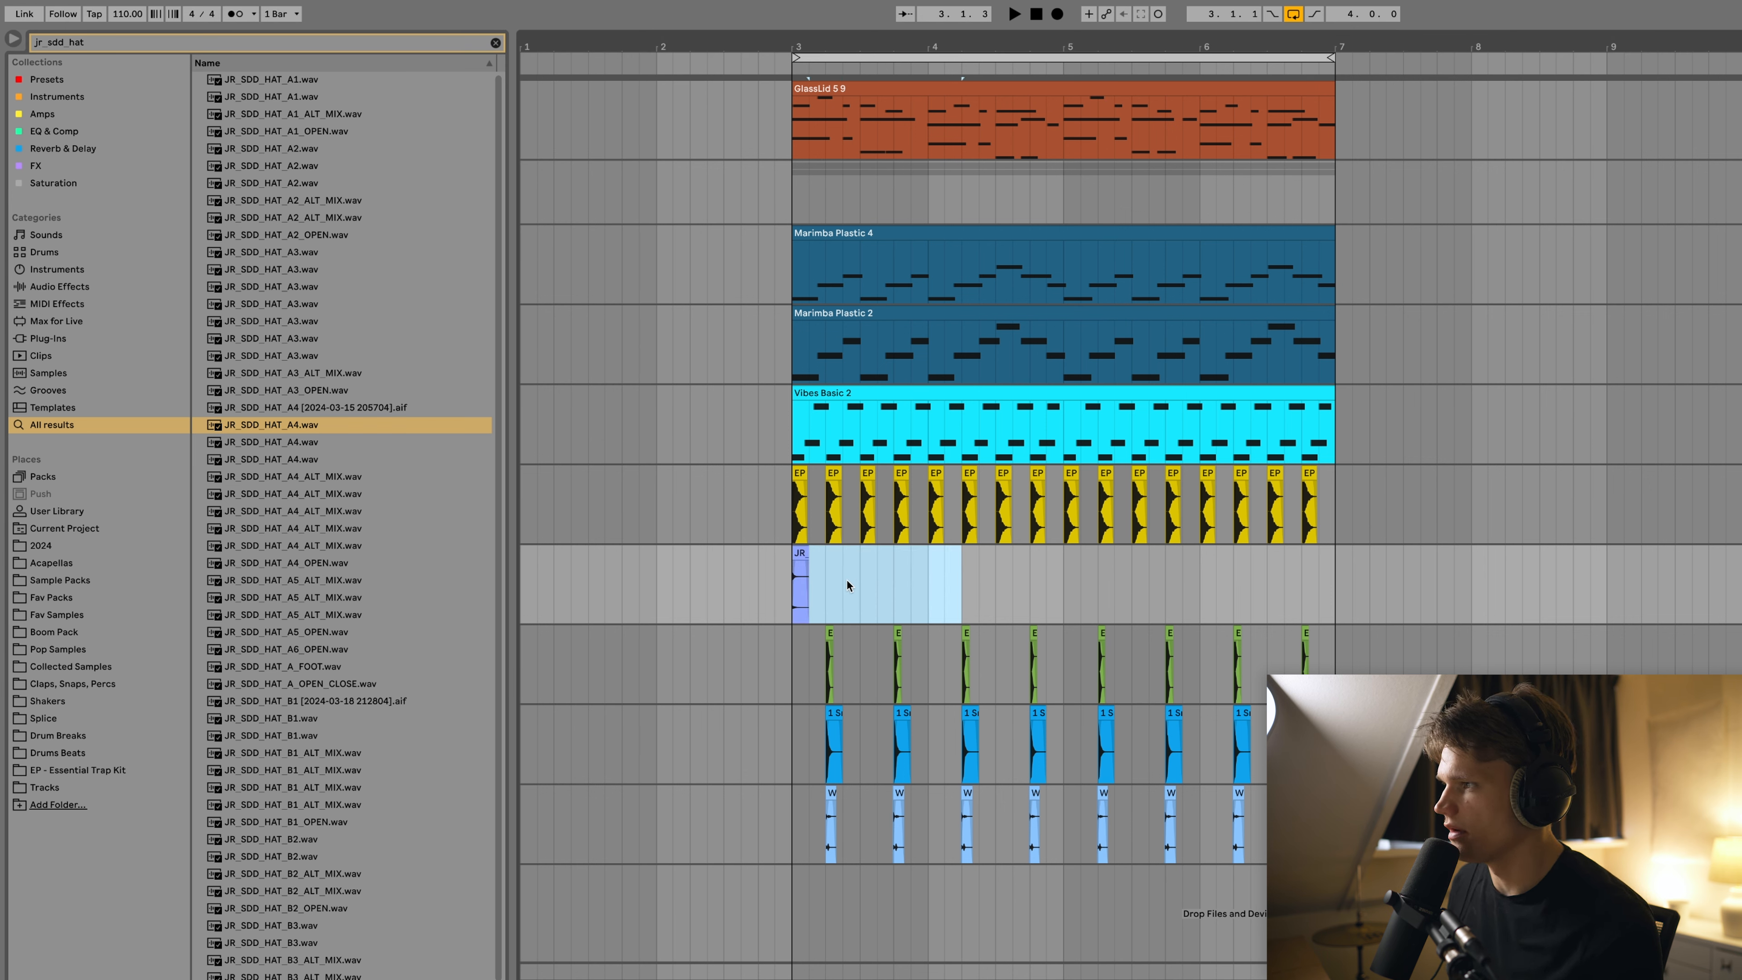
{"action": "key", "text": "space"}
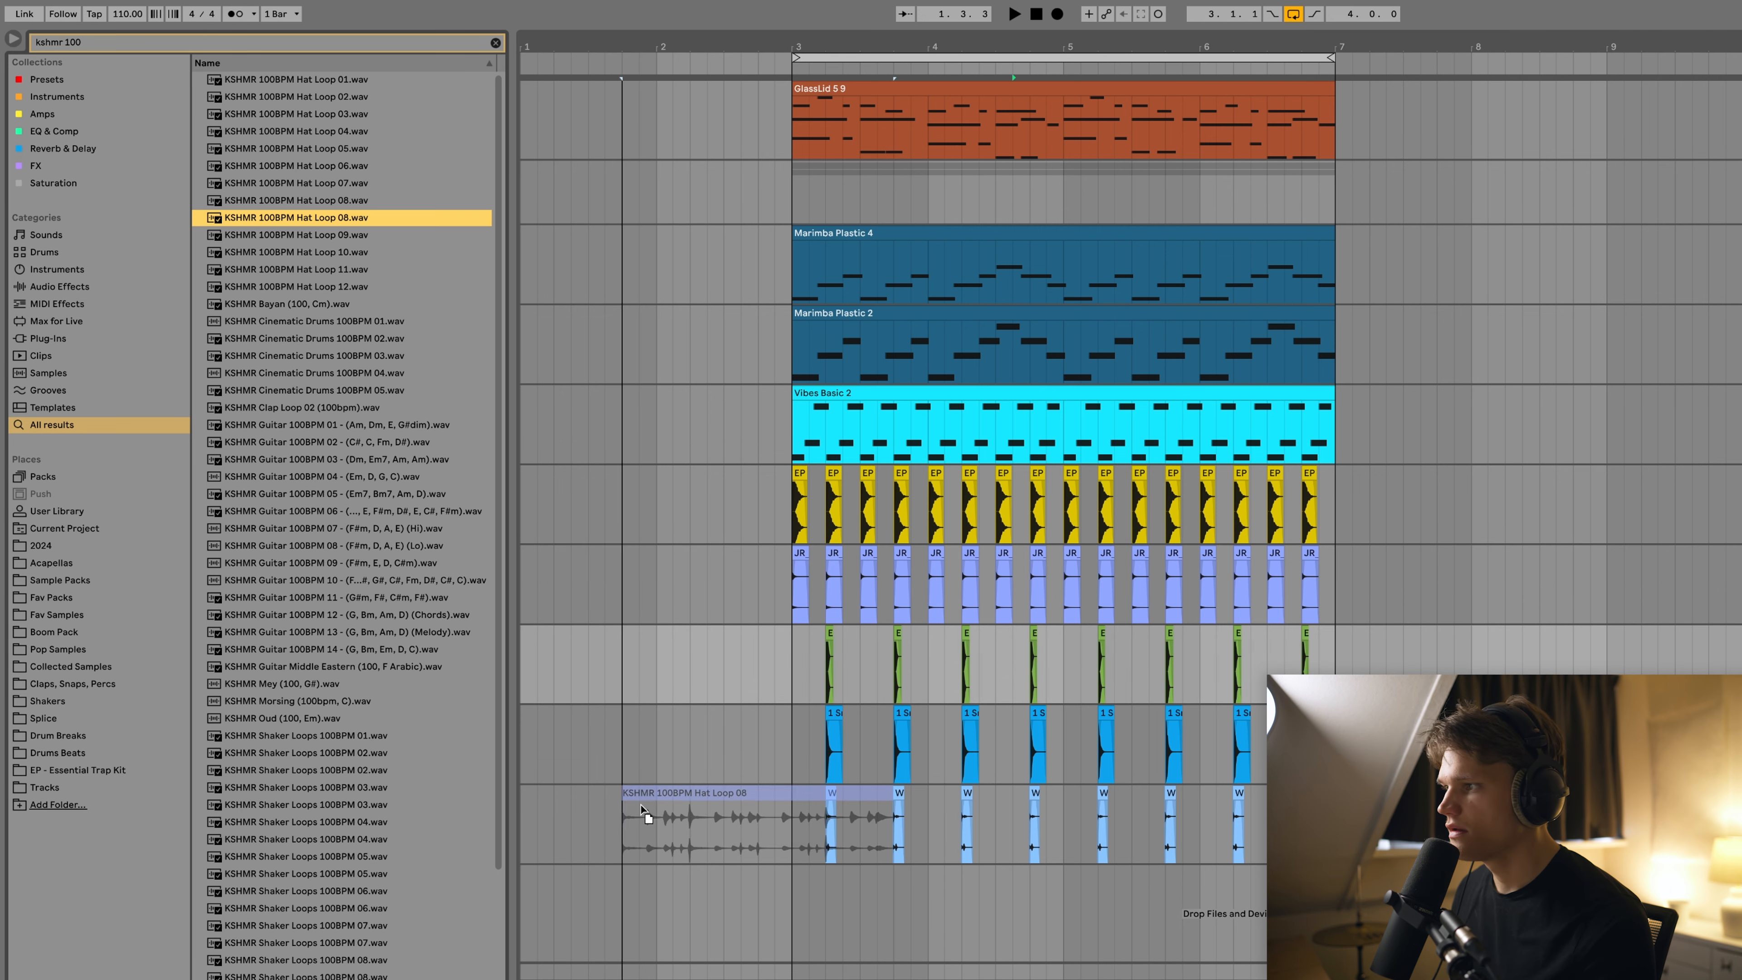
Place KSHMR 100BPM Hat Loop 08.wav on a new track at bar 3 and duplicate it to fill bars 3 to 6
{"action": "left_click_drag", "start_coordinate": [641, 807], "coordinate": [796, 958]}
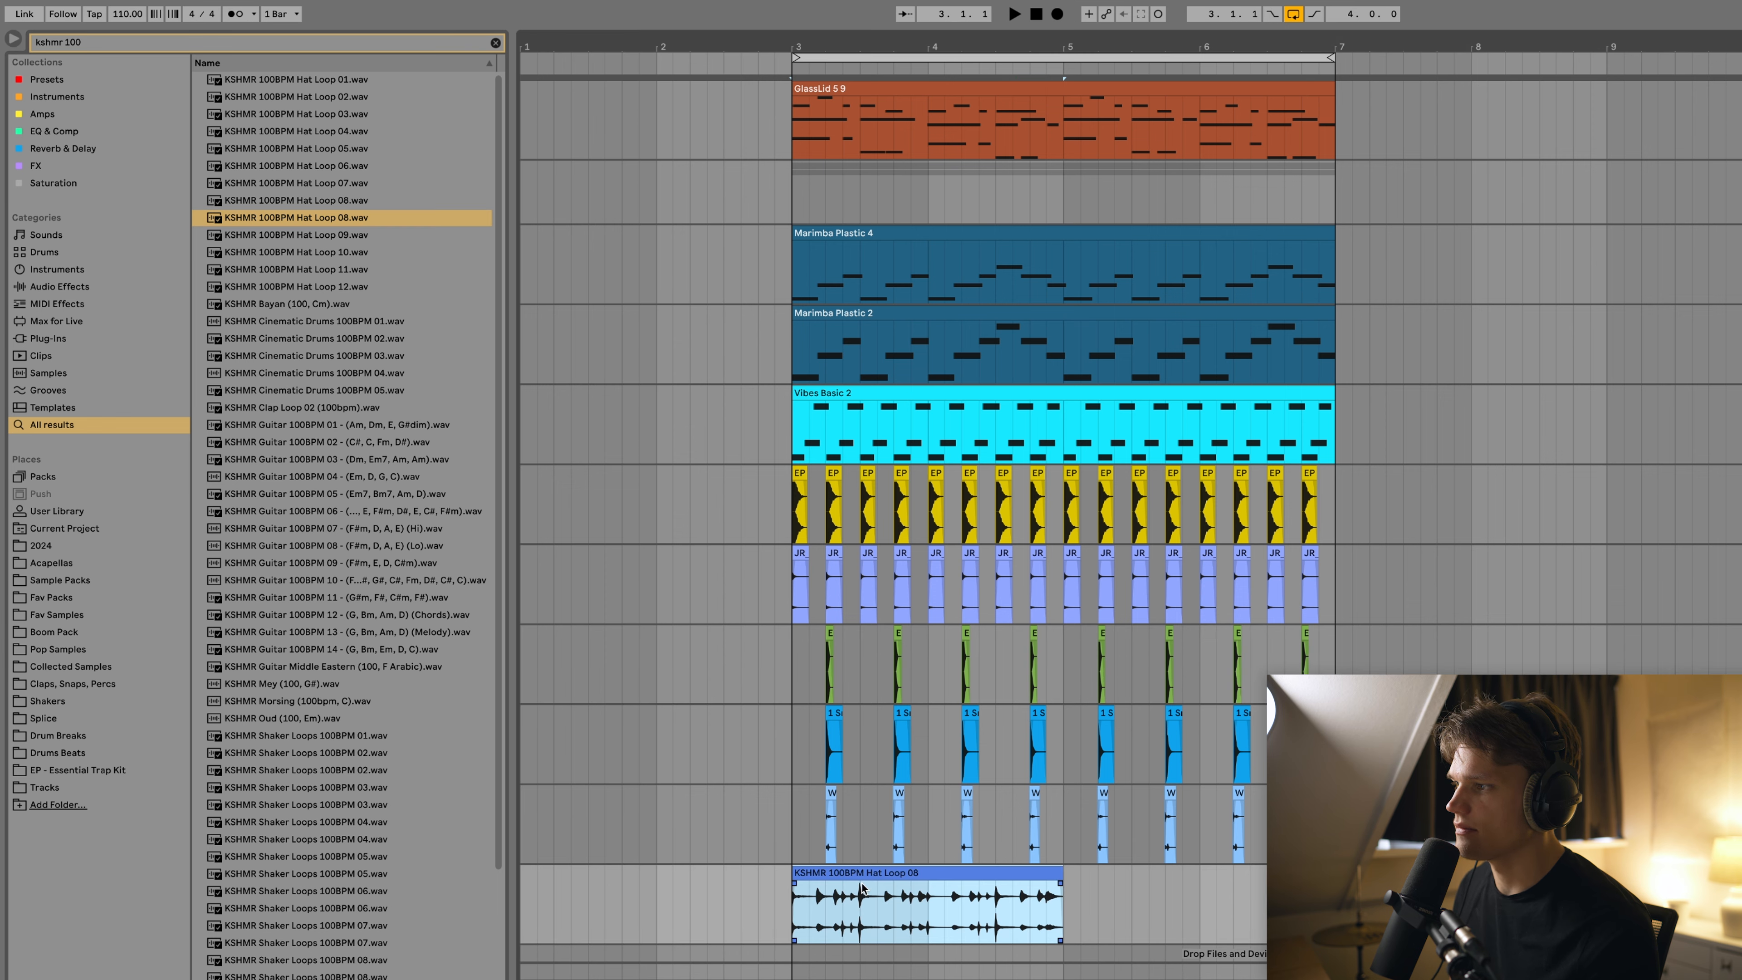
{"action": "scroll", "coordinate": [883, 894], "scroll_direction": "down", "scroll_amount": 1}
{"action": "key", "text": "ctrl+d"}
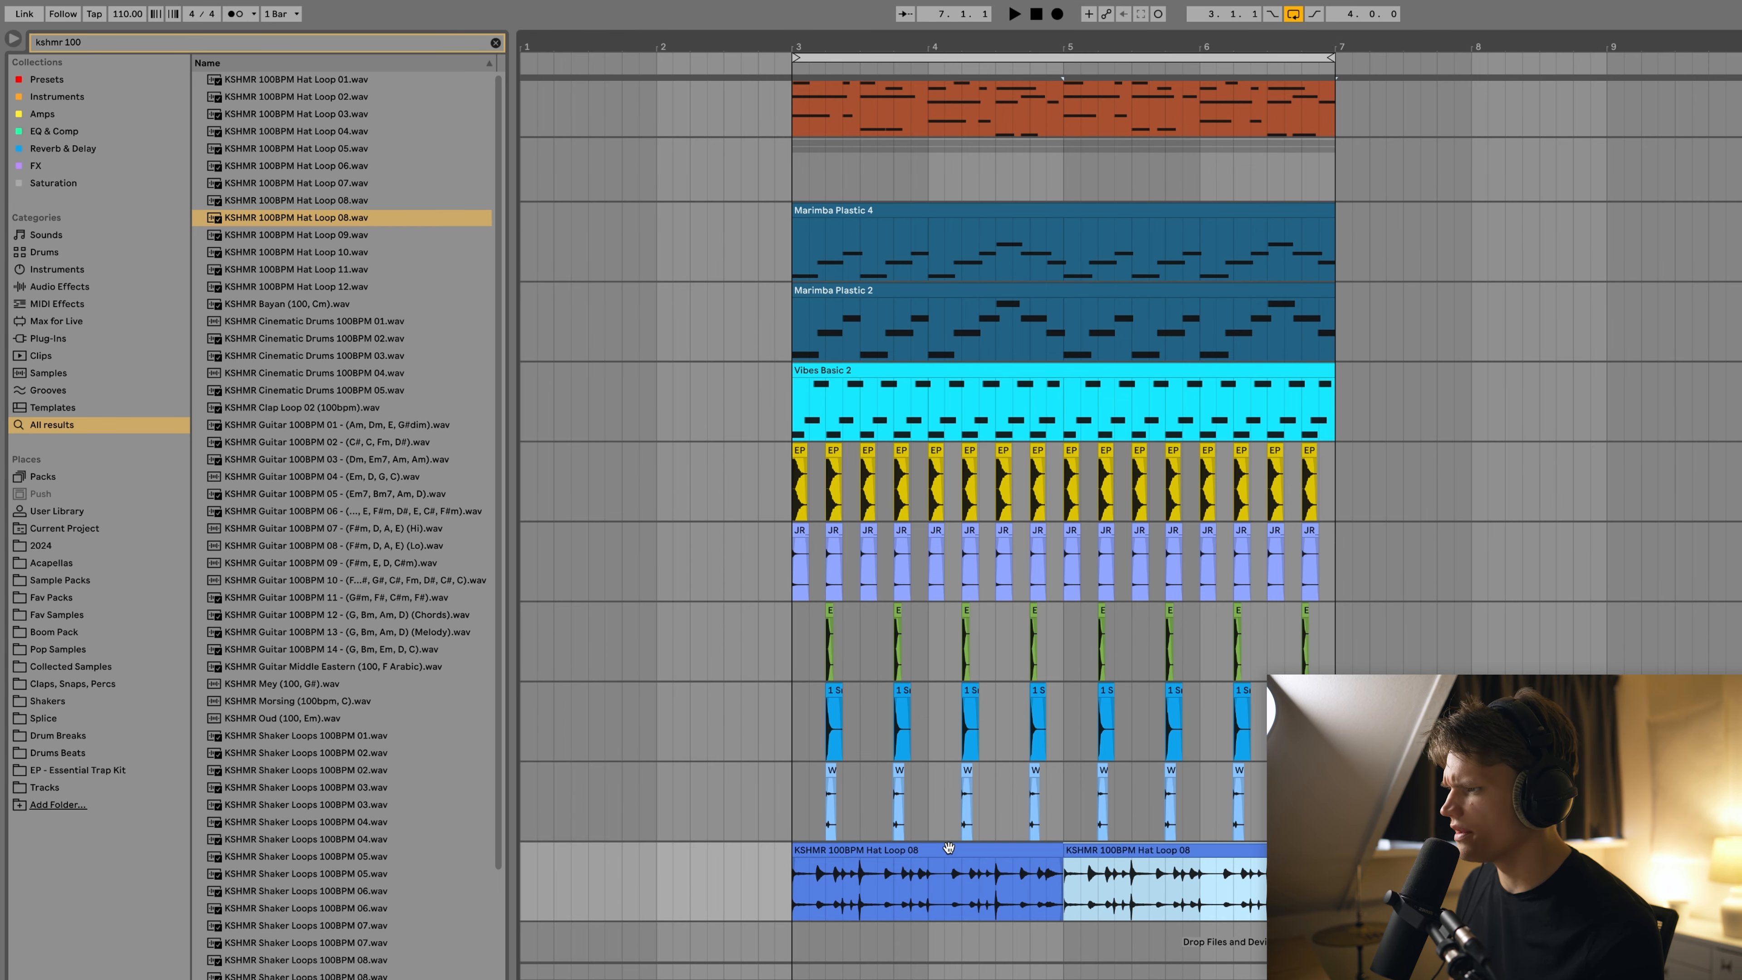
Set both hat loop clips to Beats warp mode, change the transient loop mode and lower the transient envelope
{"action": "double_click", "coordinate": [949, 847]}
{"action": "key", "text": "space"}
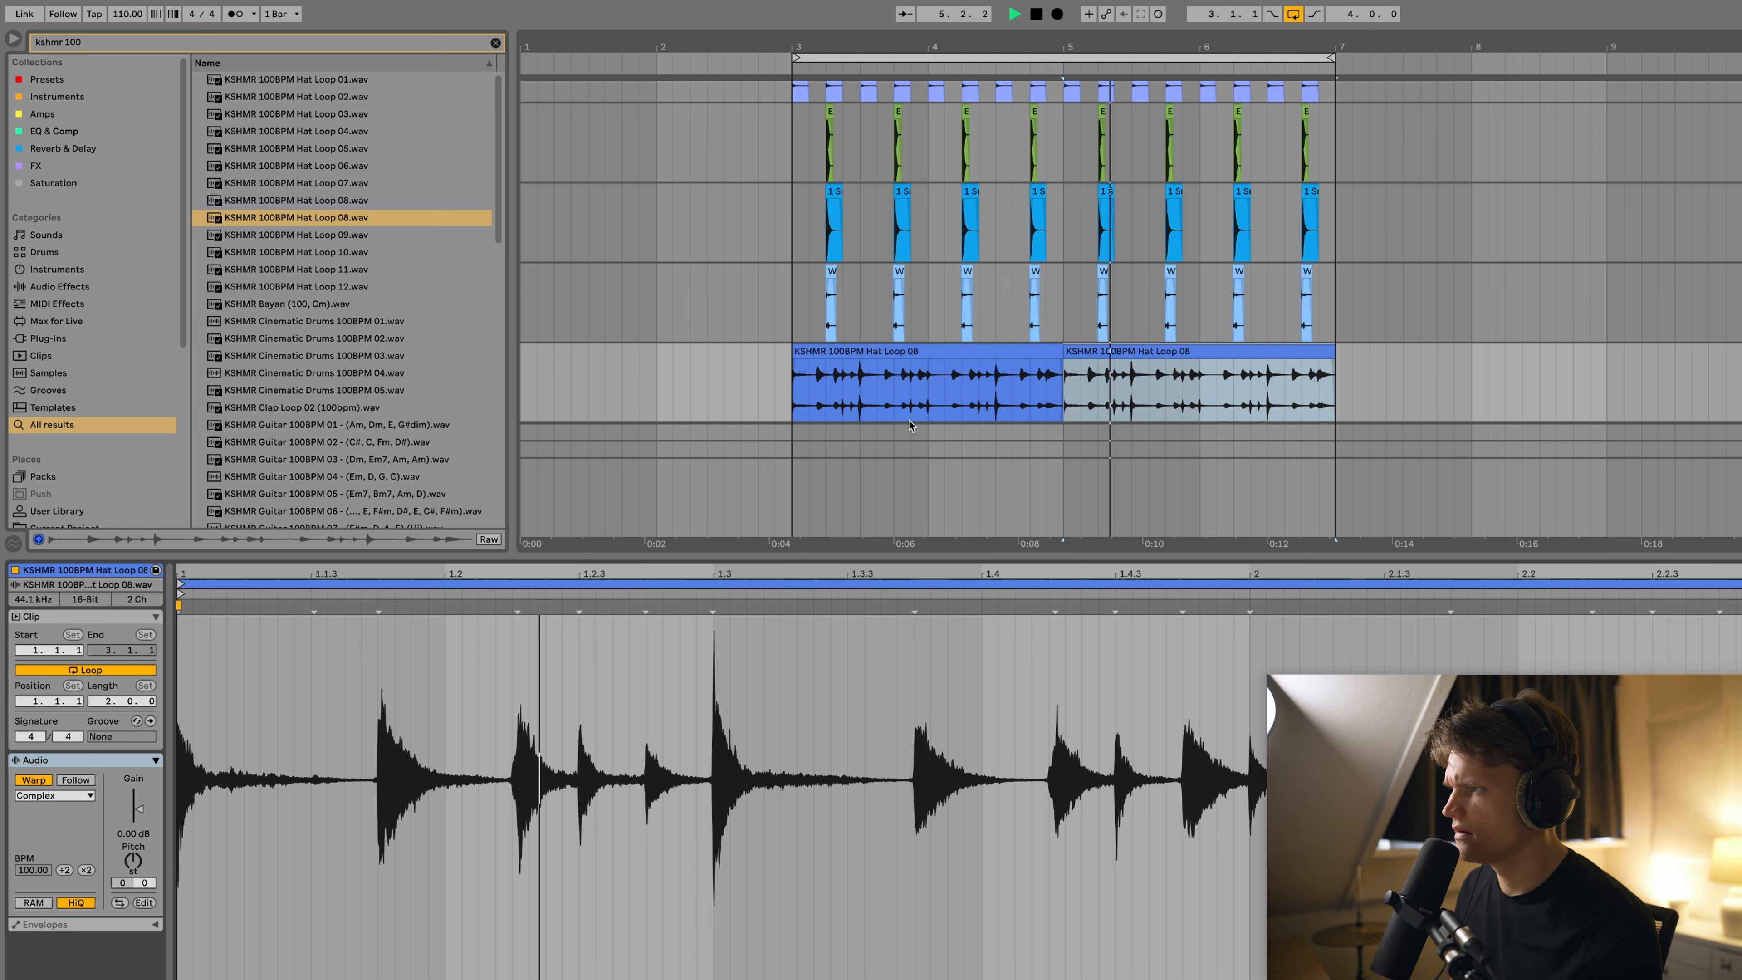
{"action": "left_click", "coordinate": [1199, 384], "text": "shift"}
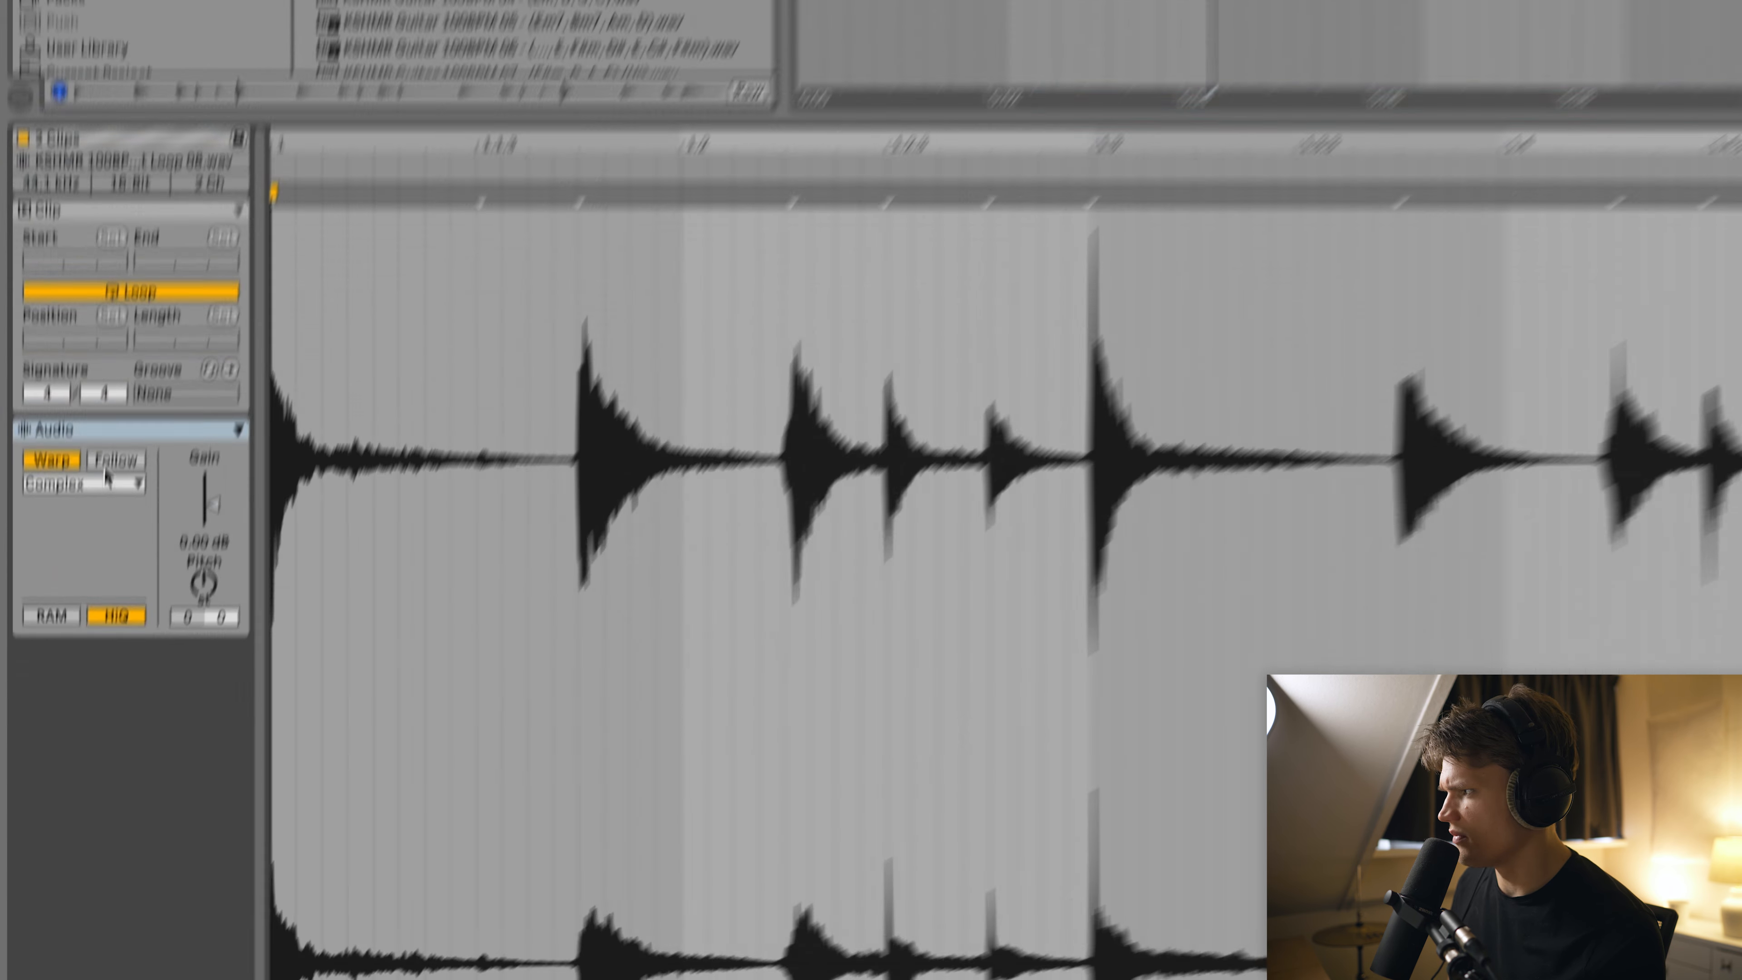
{"action": "left_click", "coordinate": [106, 480]}
{"action": "left_click", "coordinate": [94, 501]}
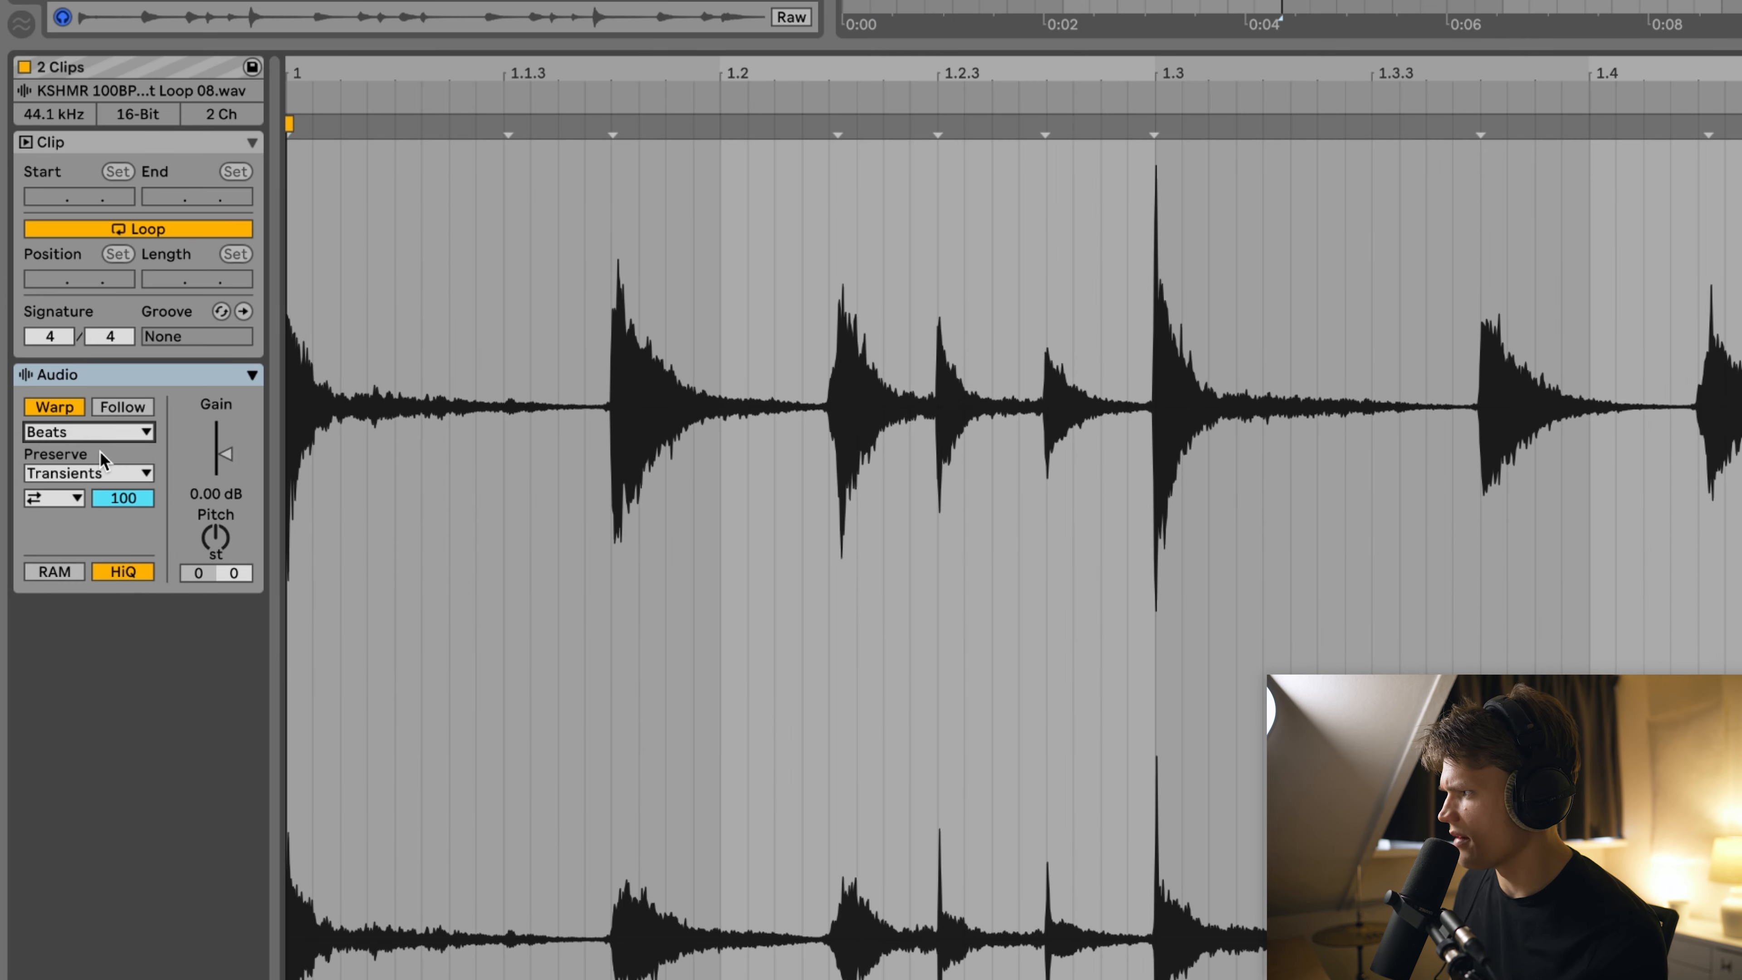
{"action": "left_click", "coordinate": [60, 502]}
{"action": "left_click", "coordinate": [55, 517]}
{"action": "left_click_drag", "start_coordinate": [121, 501], "coordinate": [122, 531]}
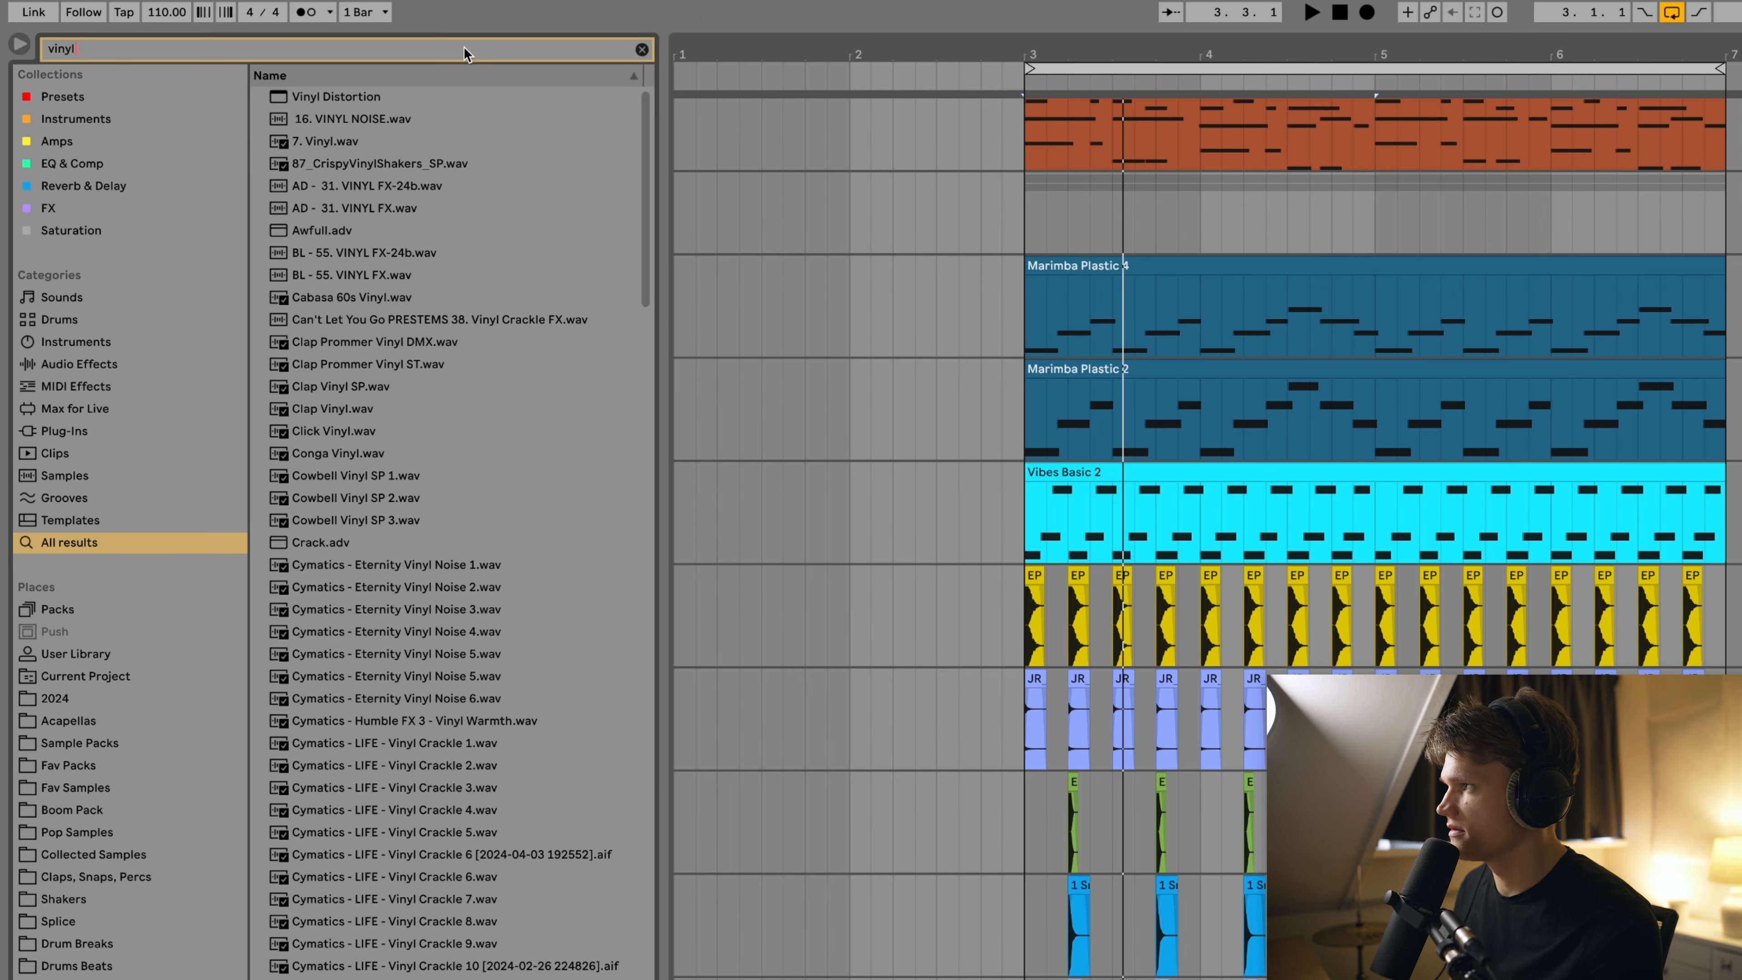
Add iZotope Vinyl to the hat loop track and lower its Wear
{"action": "left_click", "coordinate": [46, 208]}
{"action": "double_click", "coordinate": [320, 100]}
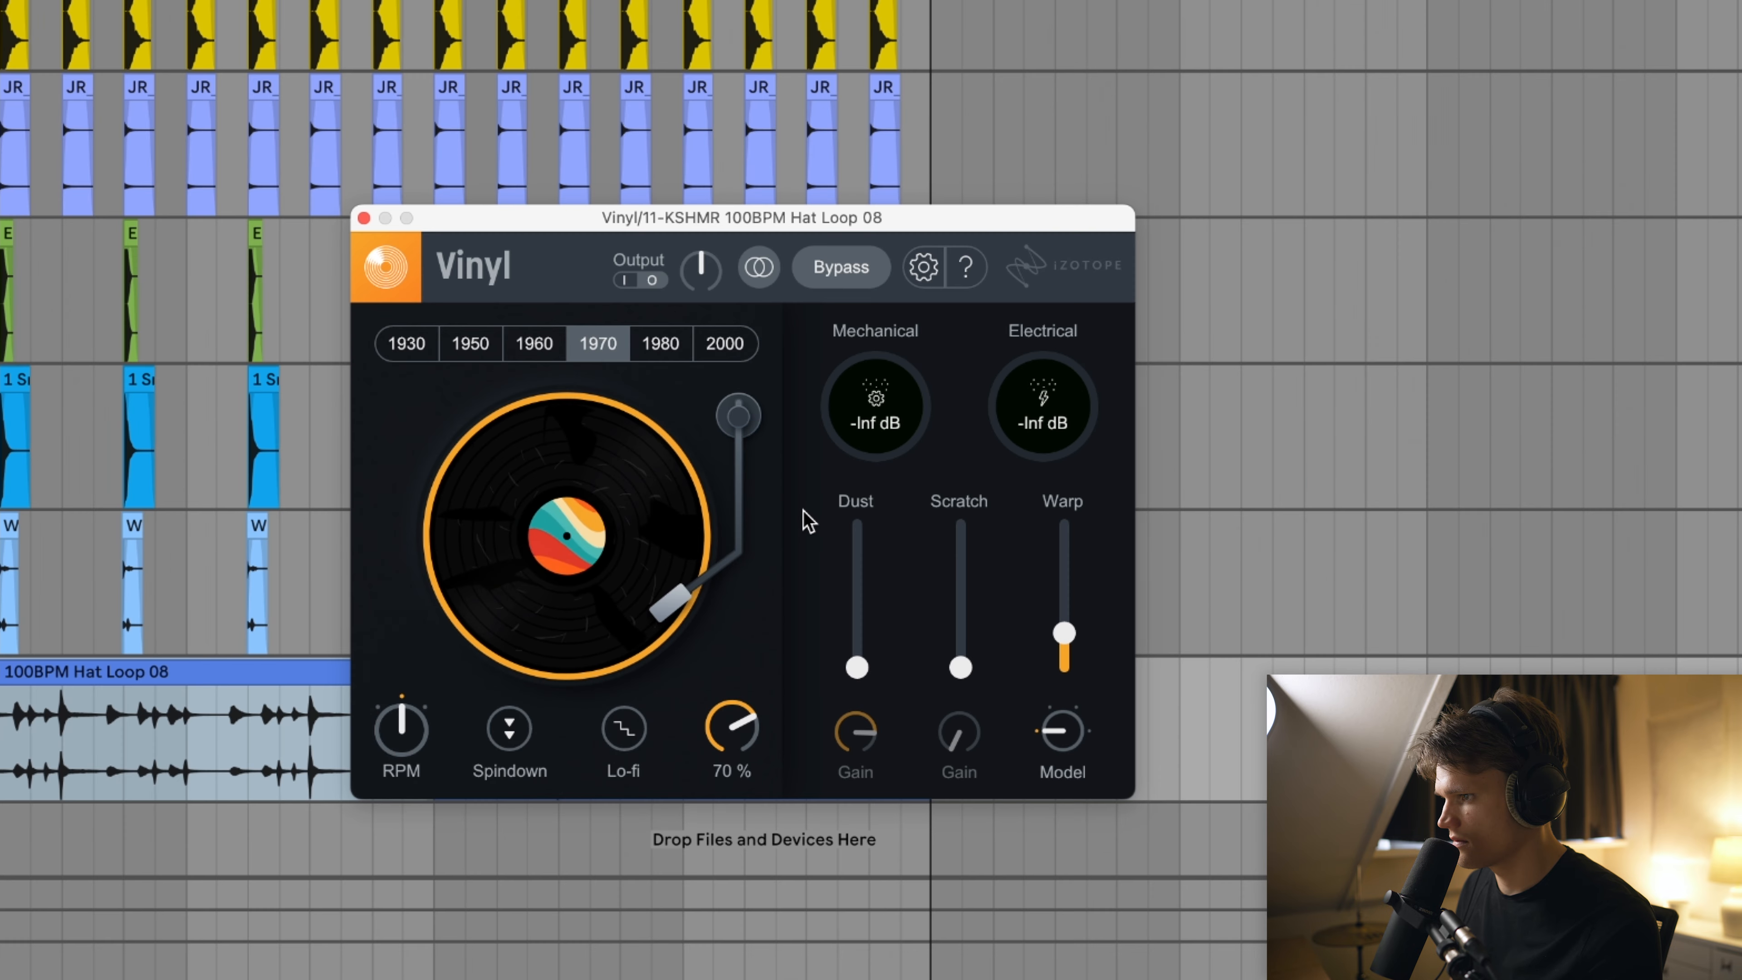
{"action": "left_click_drag", "start_coordinate": [806, 522], "coordinate": [683, 655]}
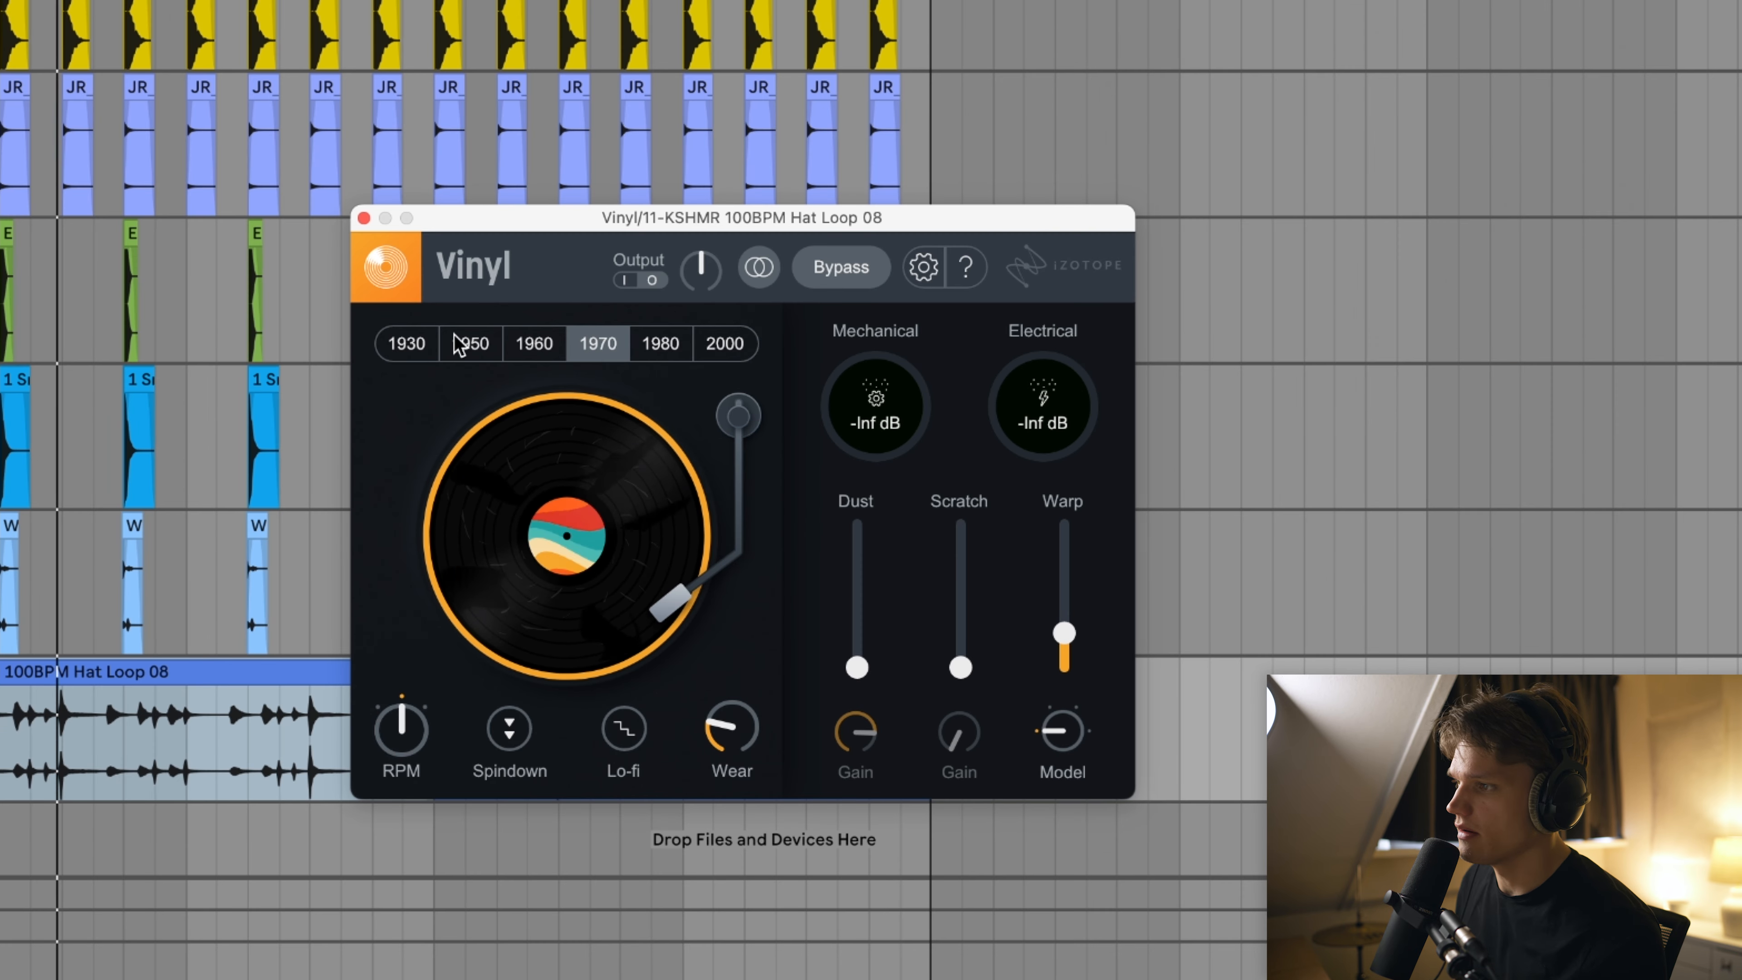
{"action": "left_click", "coordinate": [363, 218]}
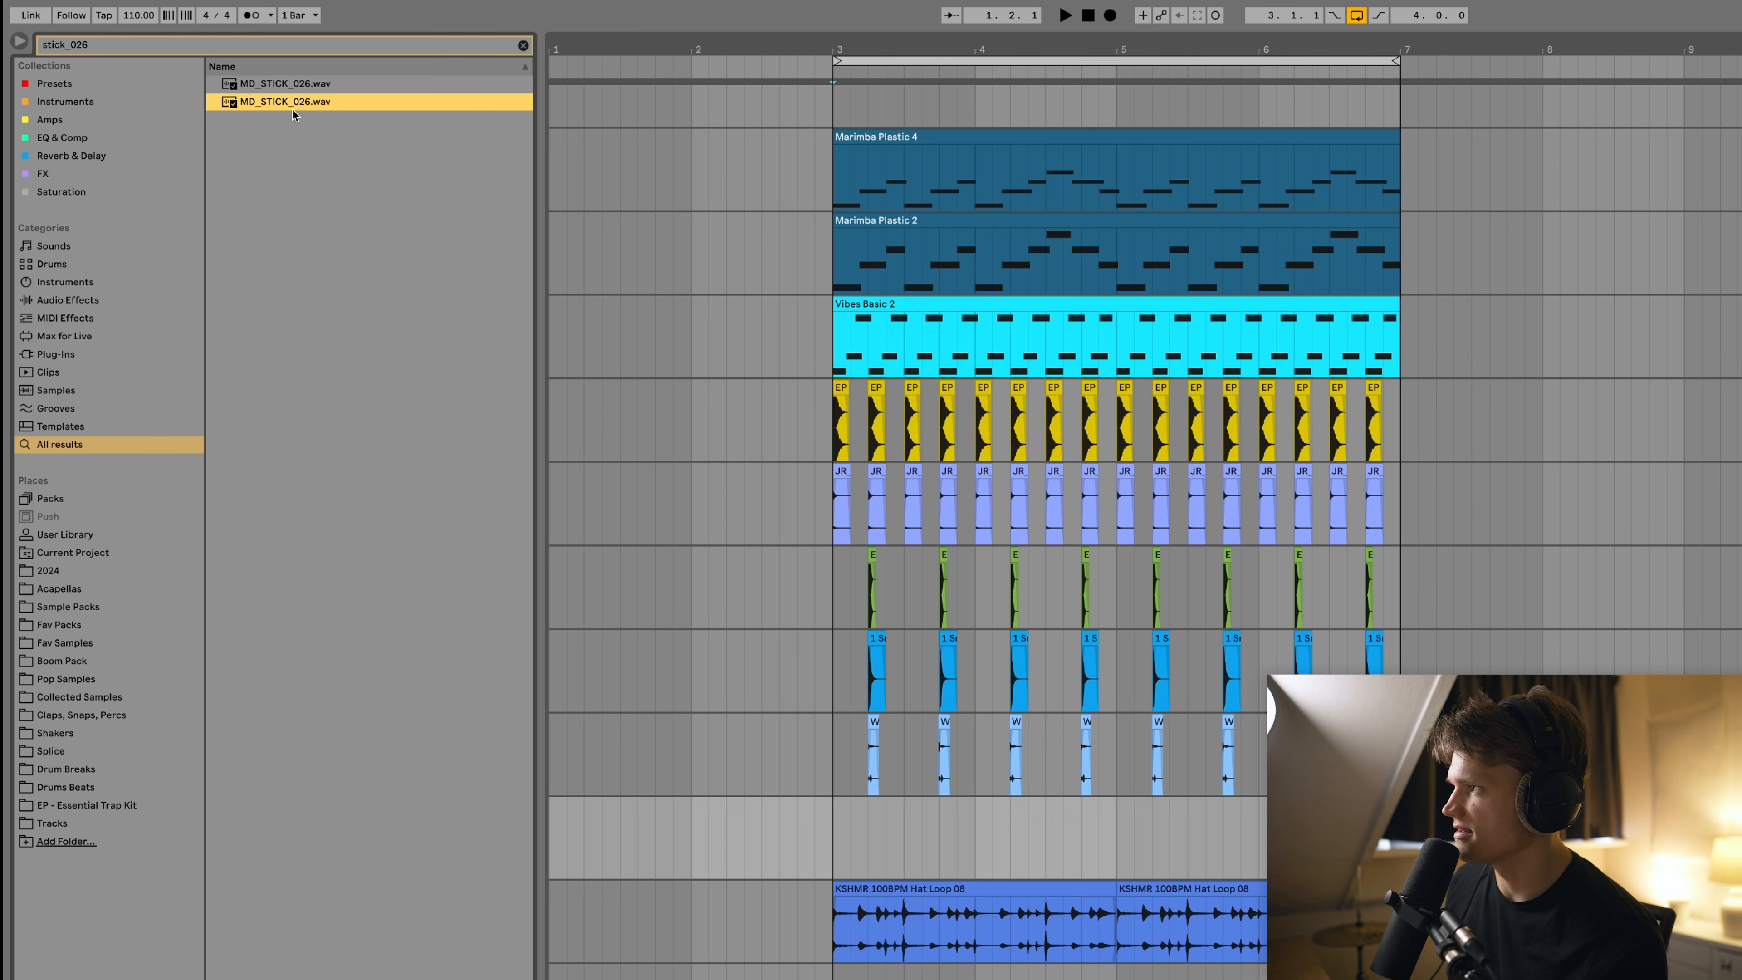
Place MD_STICK_026.wav on the track above the hat loop and repeat it on the off-beats of bars 3 to 6
{"action": "left_click_drag", "start_coordinate": [293, 102], "coordinate": [905, 844]}
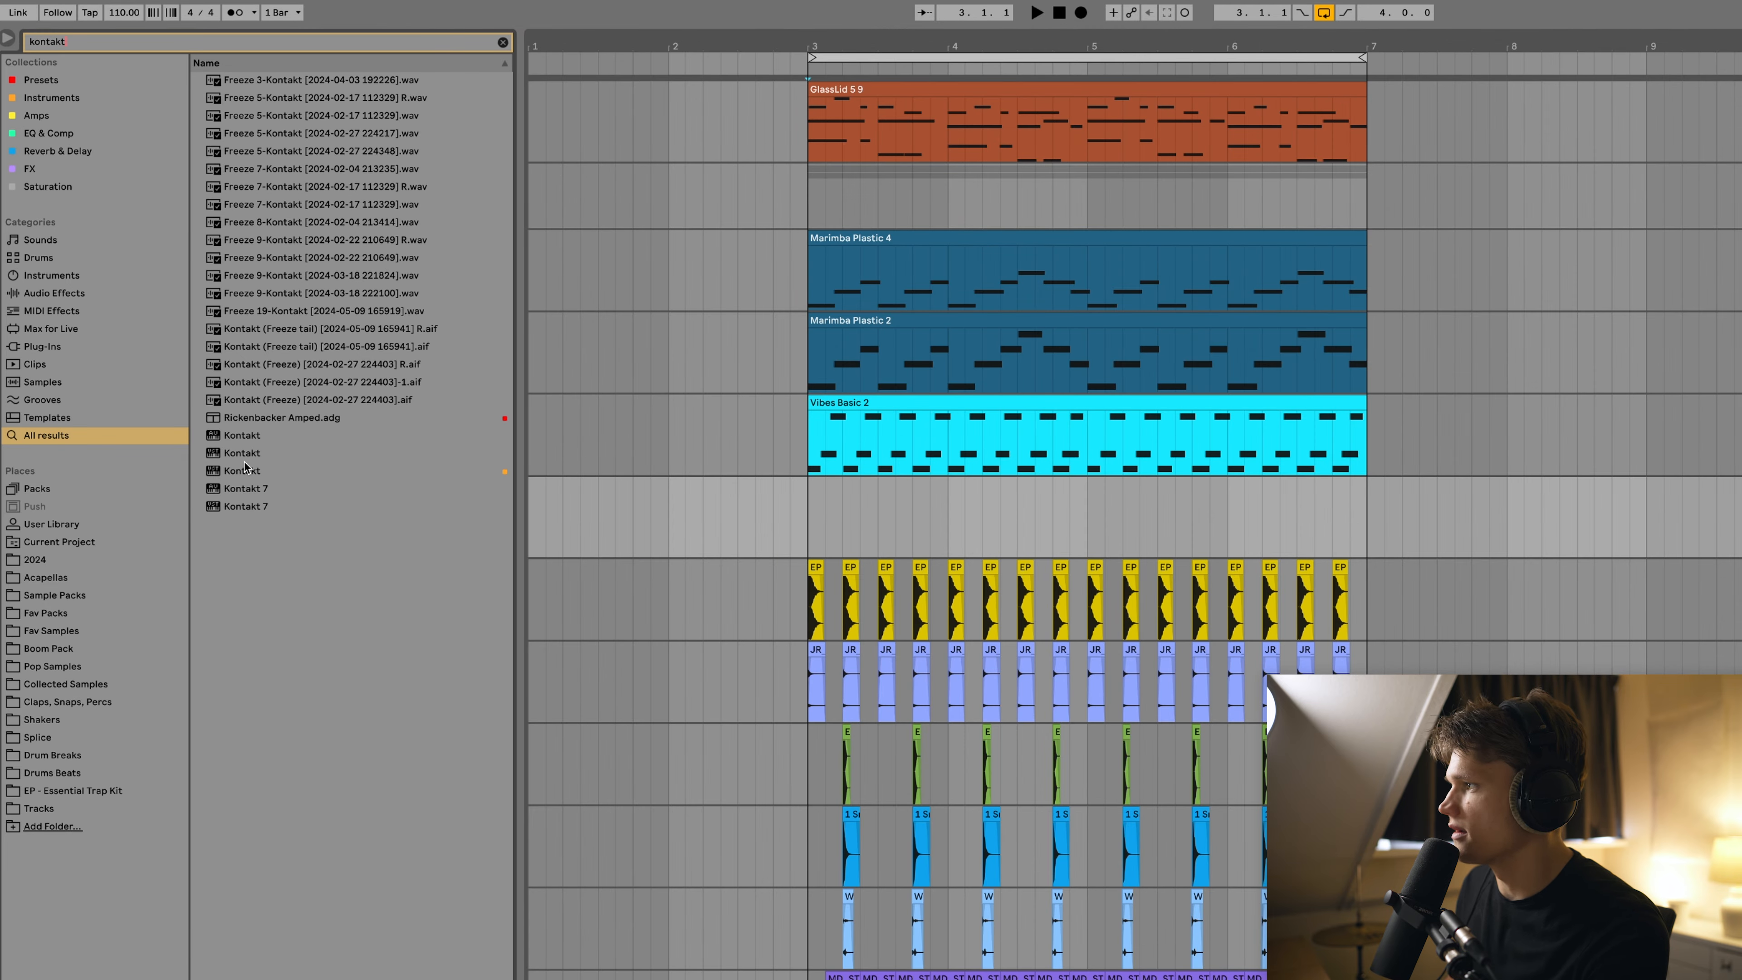
Add Kontakt on a track below Vibes Basic and load Scarbee Rickenbacker Bass - Palm Muted.nki
{"action": "left_click_drag", "start_coordinate": [243, 462], "coordinate": [461, 469]}
{"action": "left_click_drag", "start_coordinate": [959, 511], "coordinate": [961, 514]}
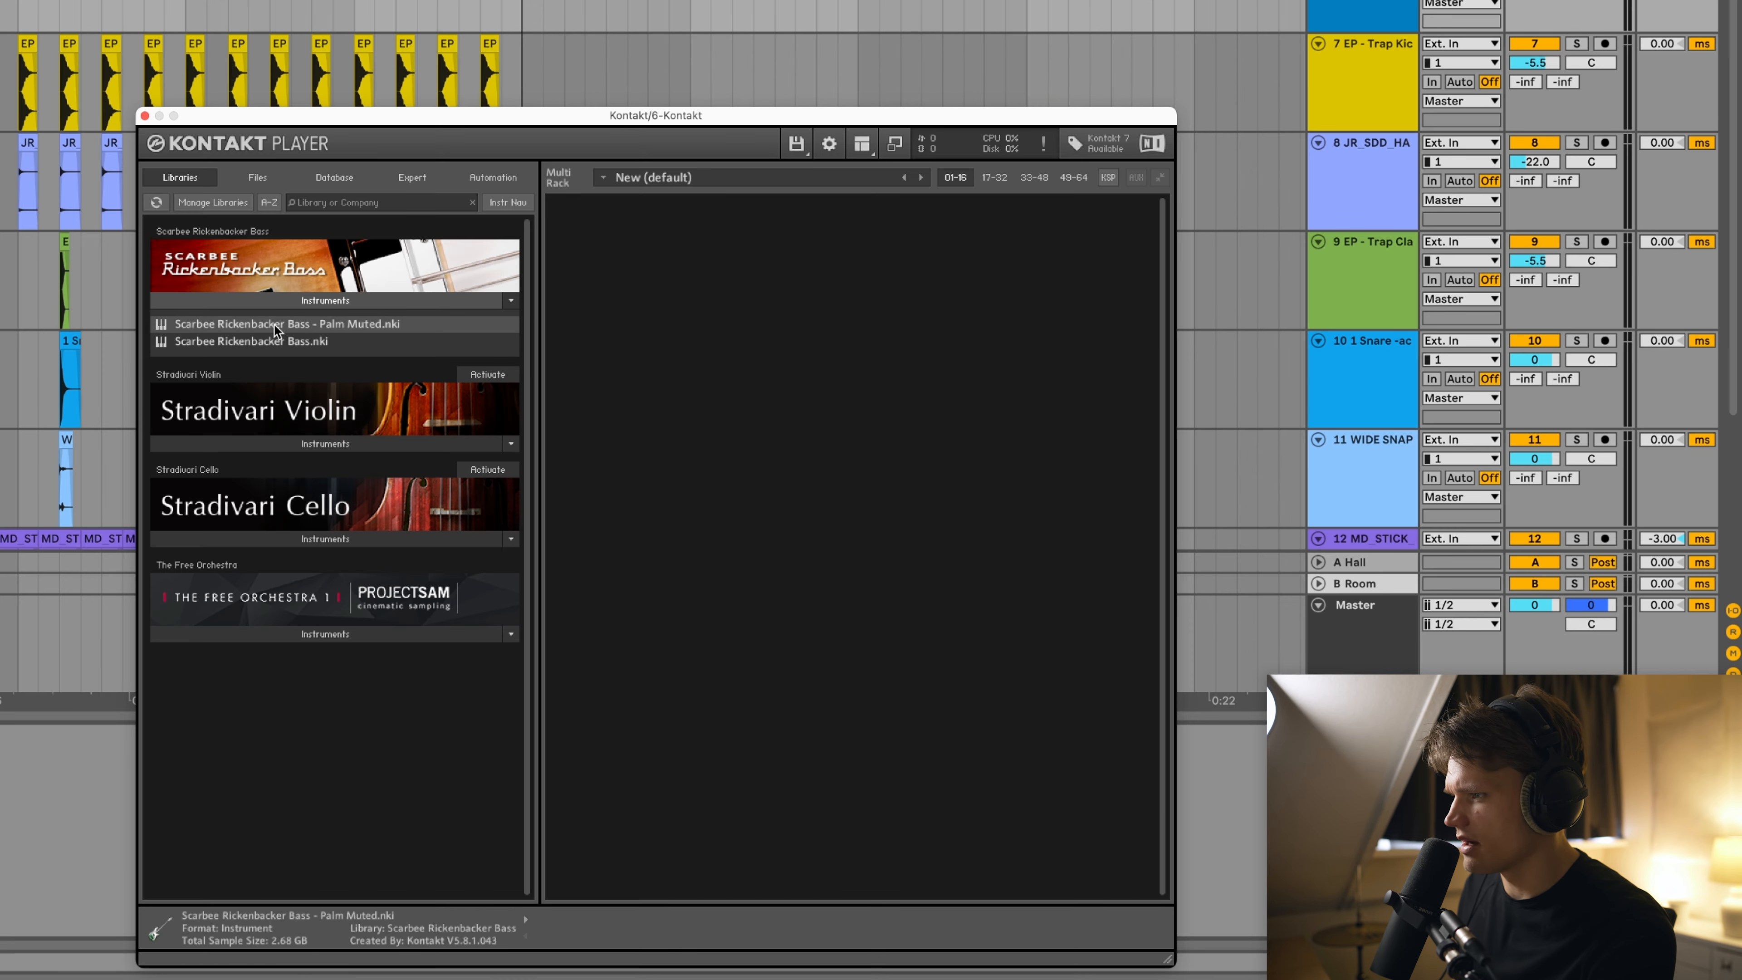
{"action": "double_click", "coordinate": [274, 330]}
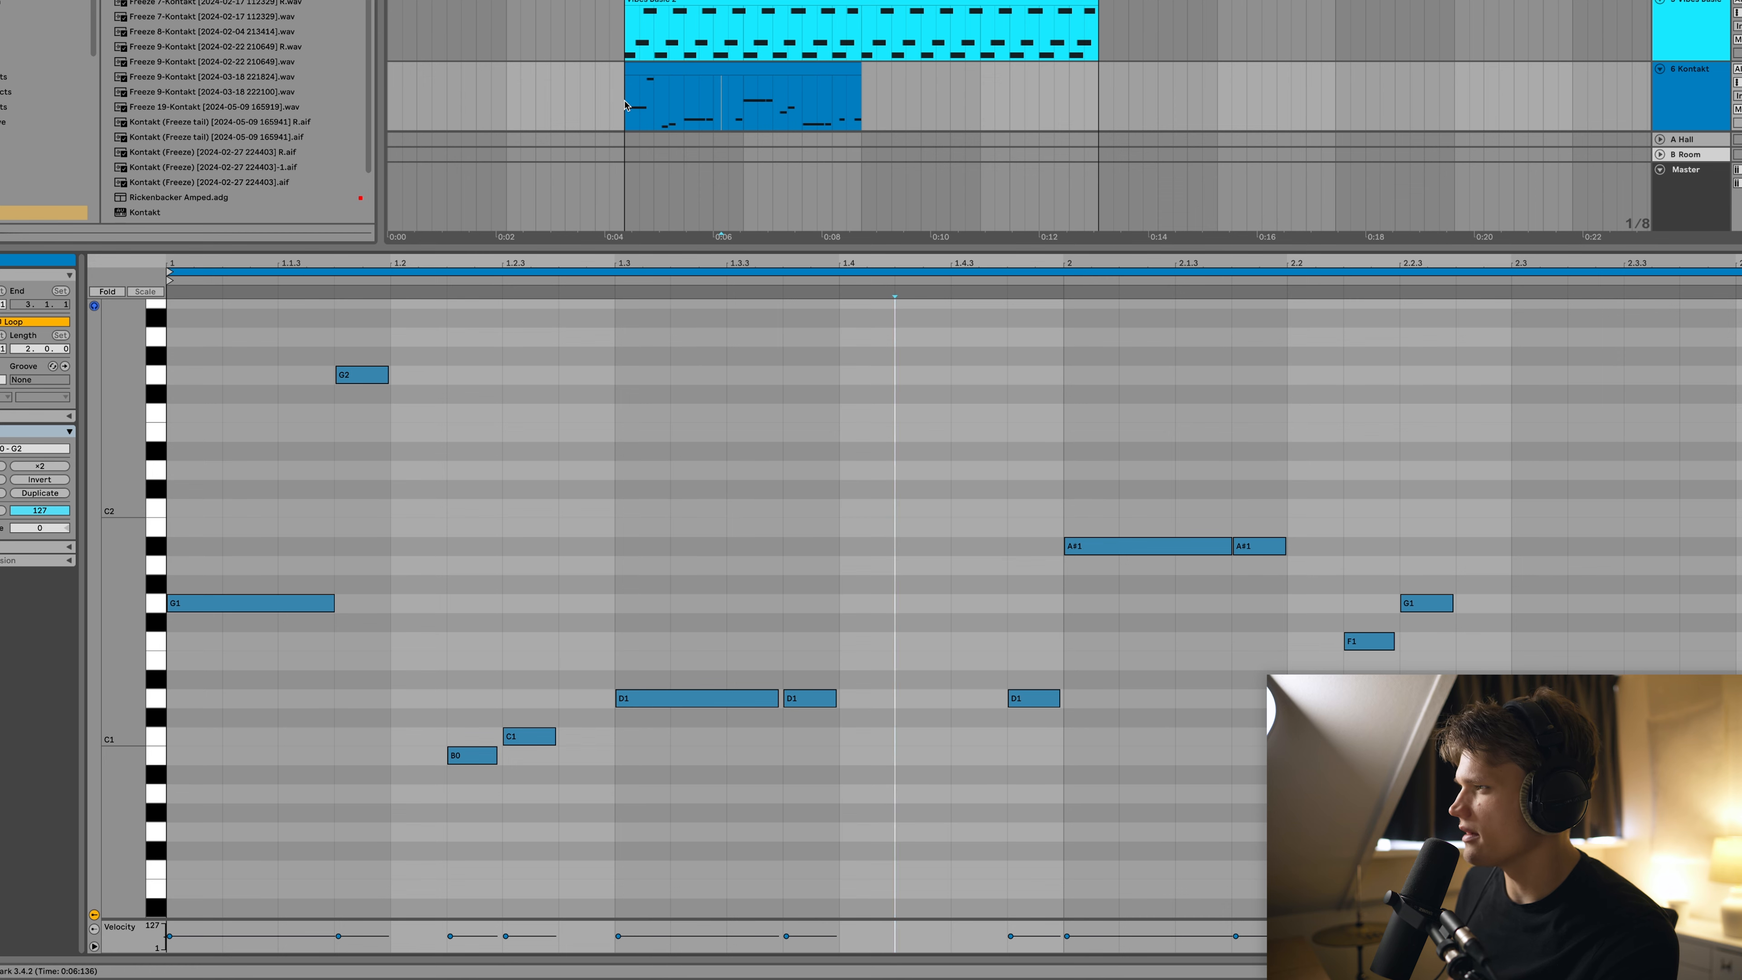
Play the Kontakt bass clip from bar 3 and repeat it to fill bars 3 to 6
{"action": "left_click", "coordinate": [626, 106]}
{"action": "key", "text": "space"}
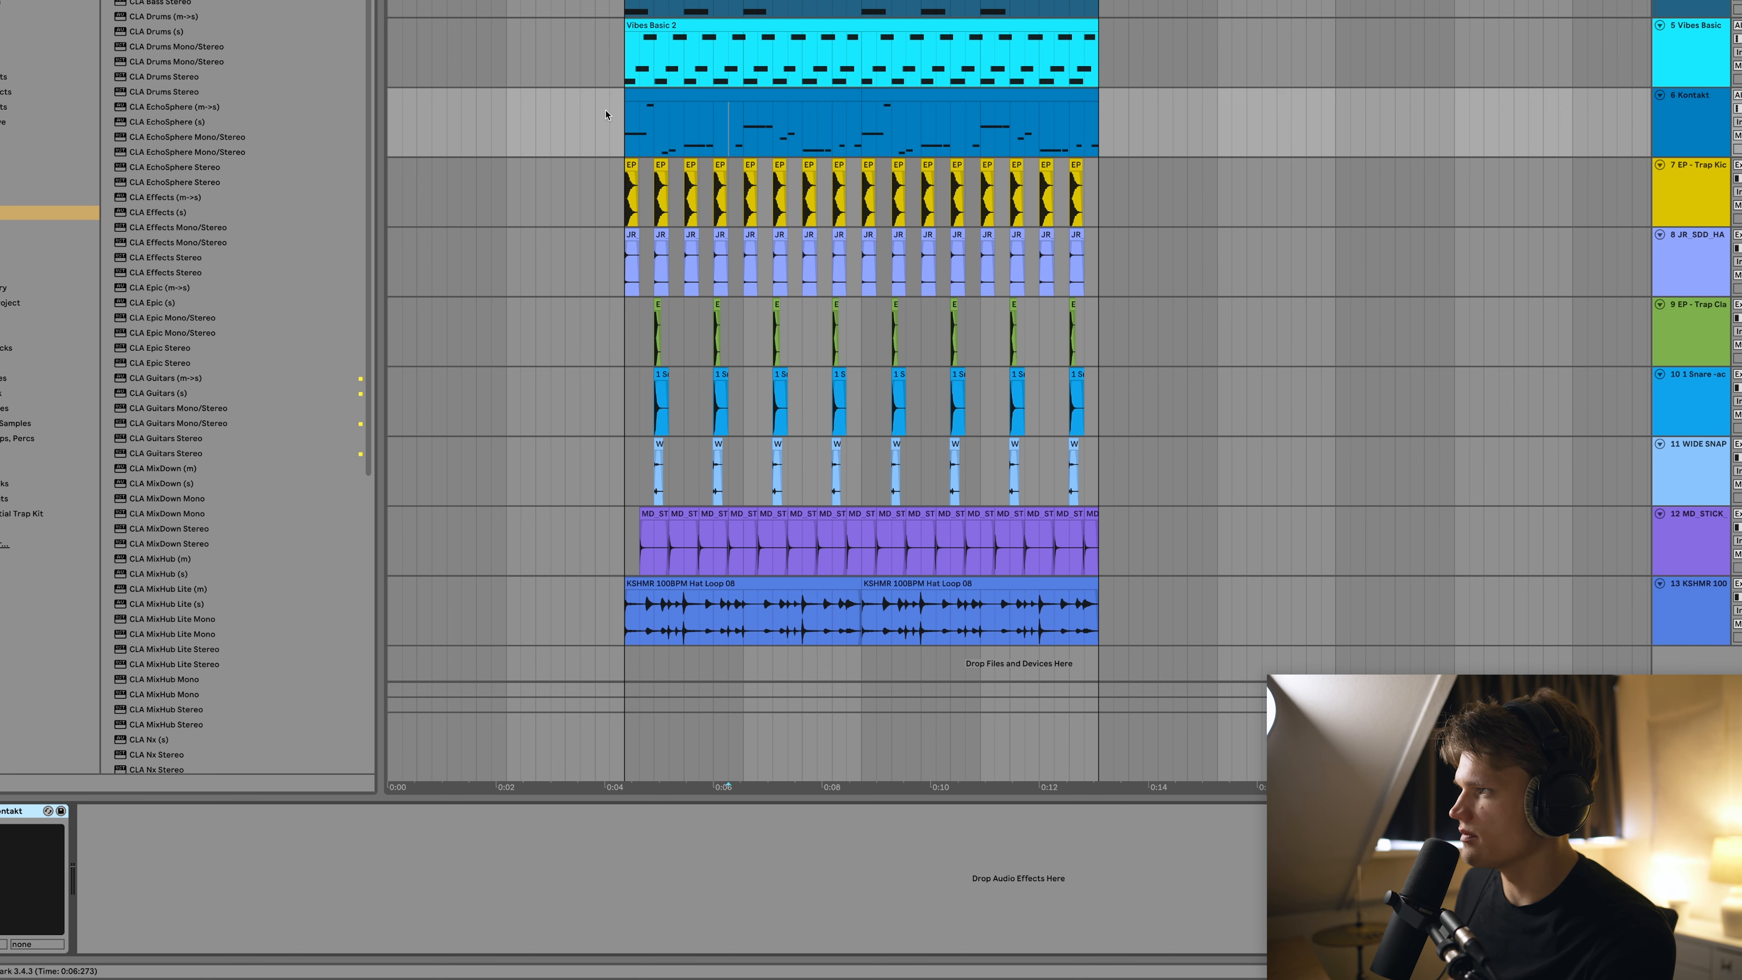
Add CLA Bass Mono/Stereo to the Kontakt bass track and lower its sub and treble levels
{"action": "key", "text": "space"}
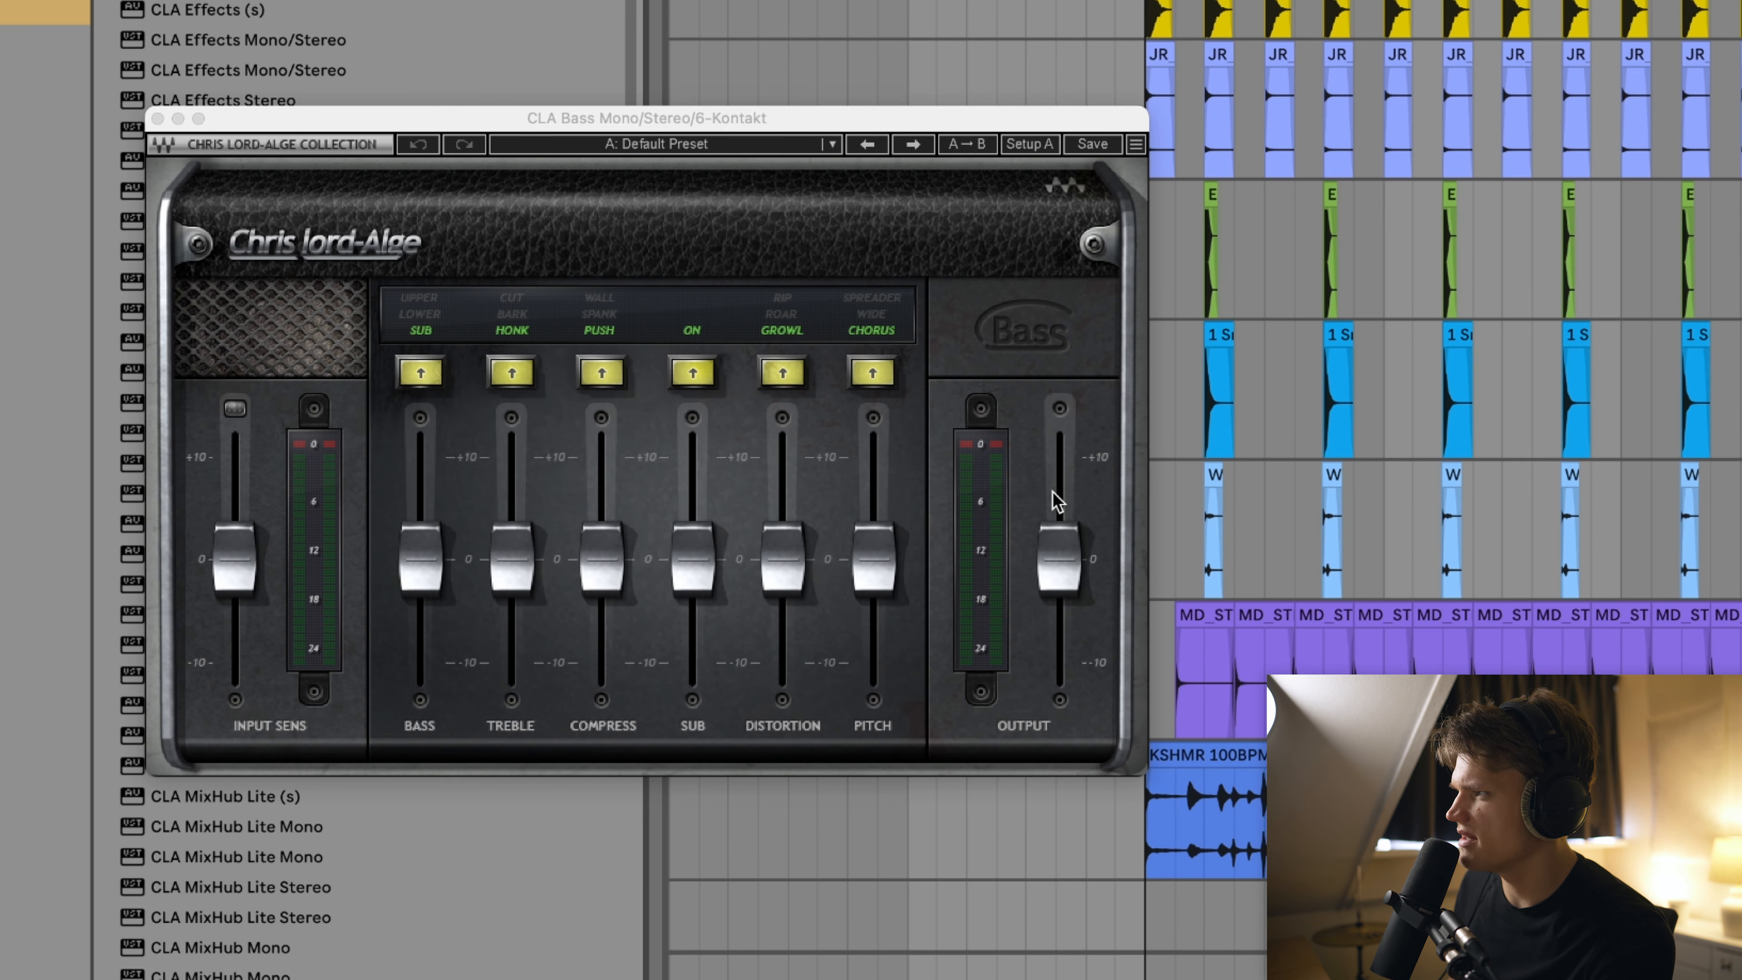
{"action": "key", "text": "space"}
{"action": "left_click_drag", "start_coordinate": [693, 557], "coordinate": [693, 593]}
{"action": "left_click_drag", "start_coordinate": [508, 574], "coordinate": [508, 598]}
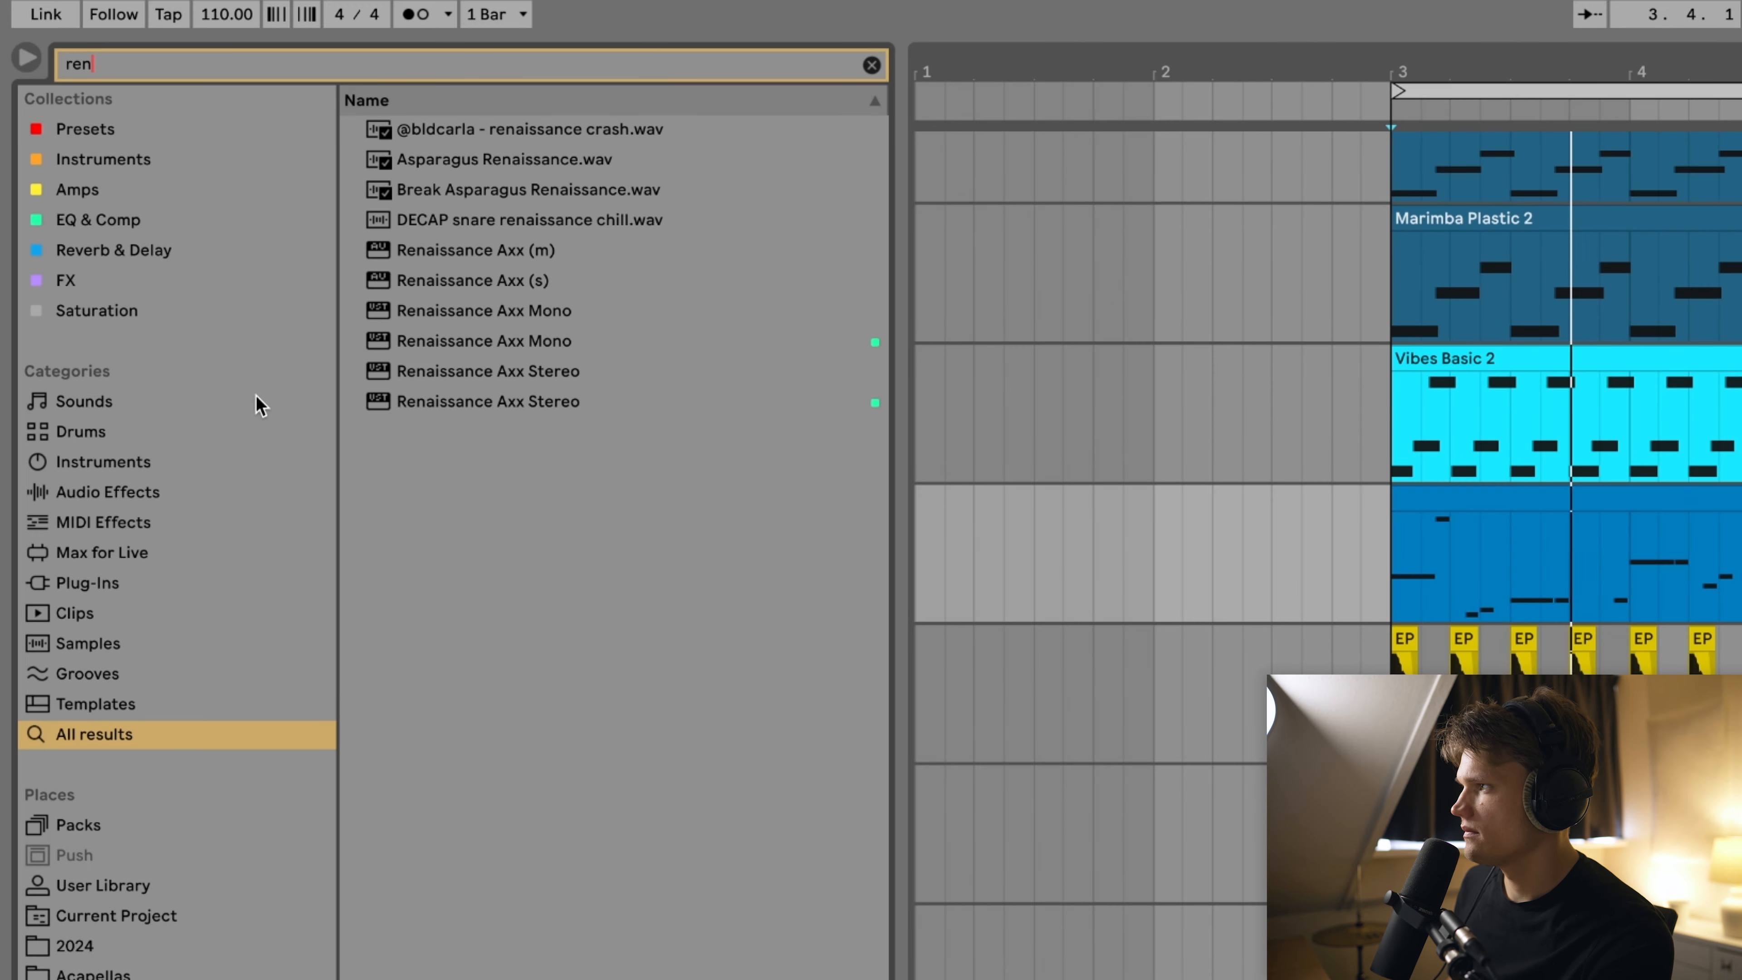
Add Renaissance Axx Stereo to the Kontakt bass track, set its attack to 20.5 and slightly lower its threshold
{"action": "left_click", "coordinate": [549, 401]}
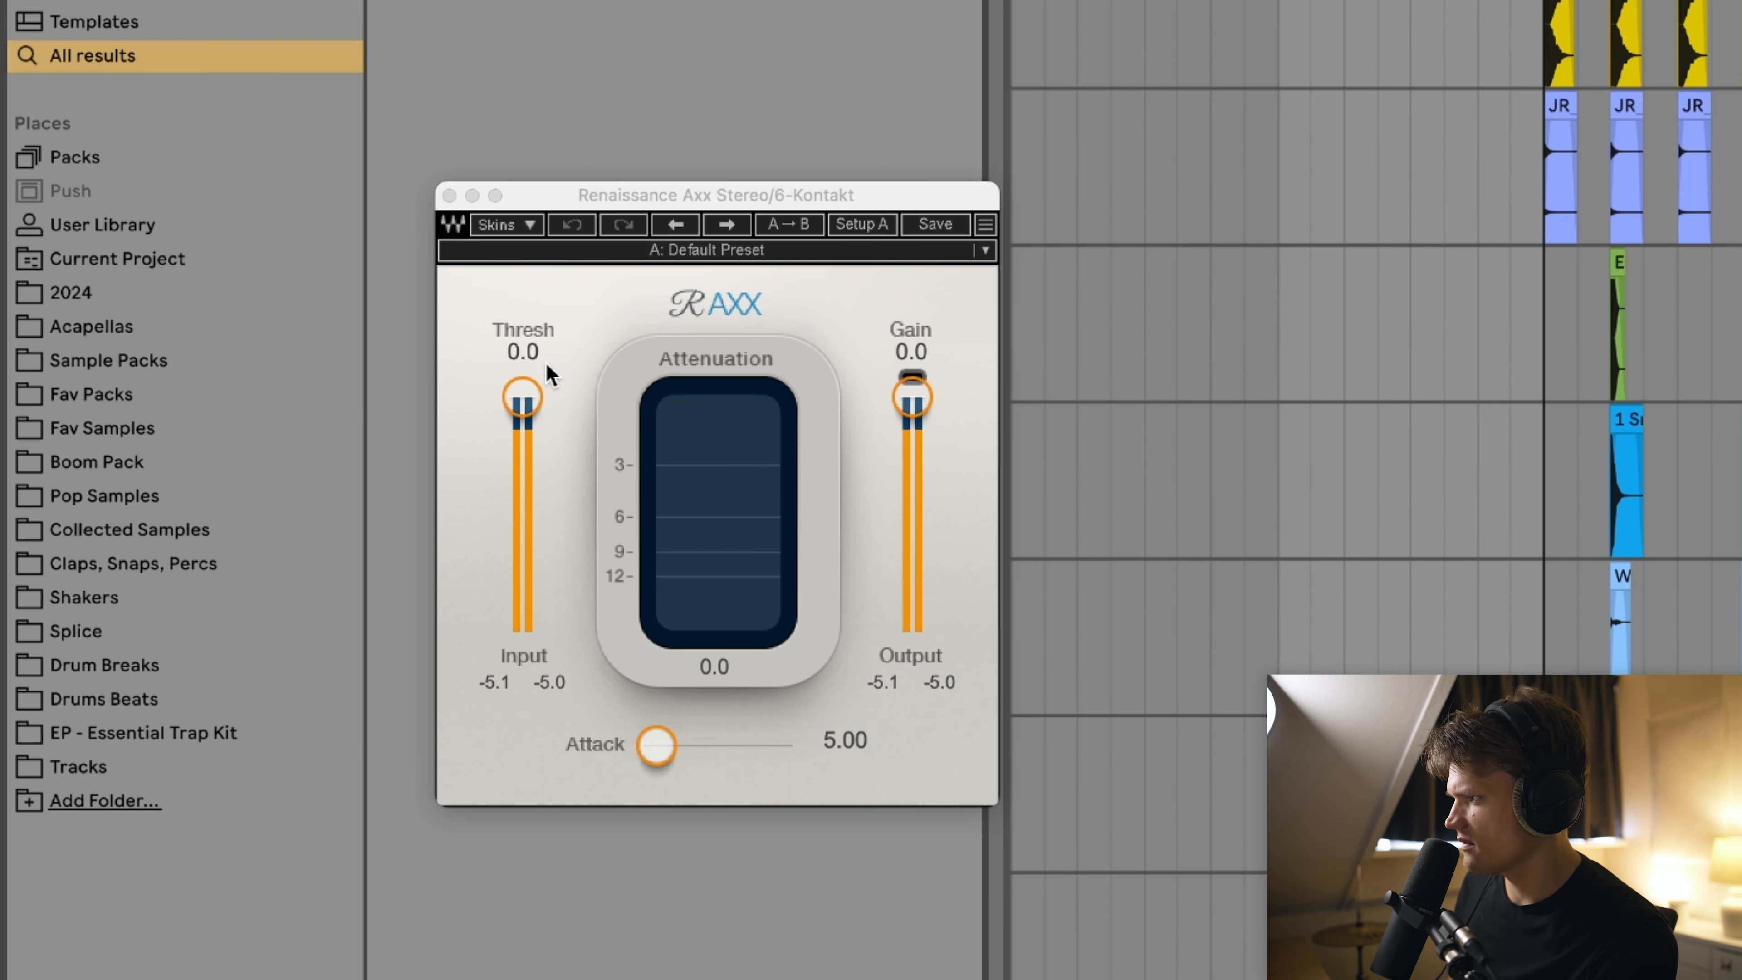
{"action": "left_click_drag", "start_coordinate": [649, 749], "coordinate": [704, 745]}
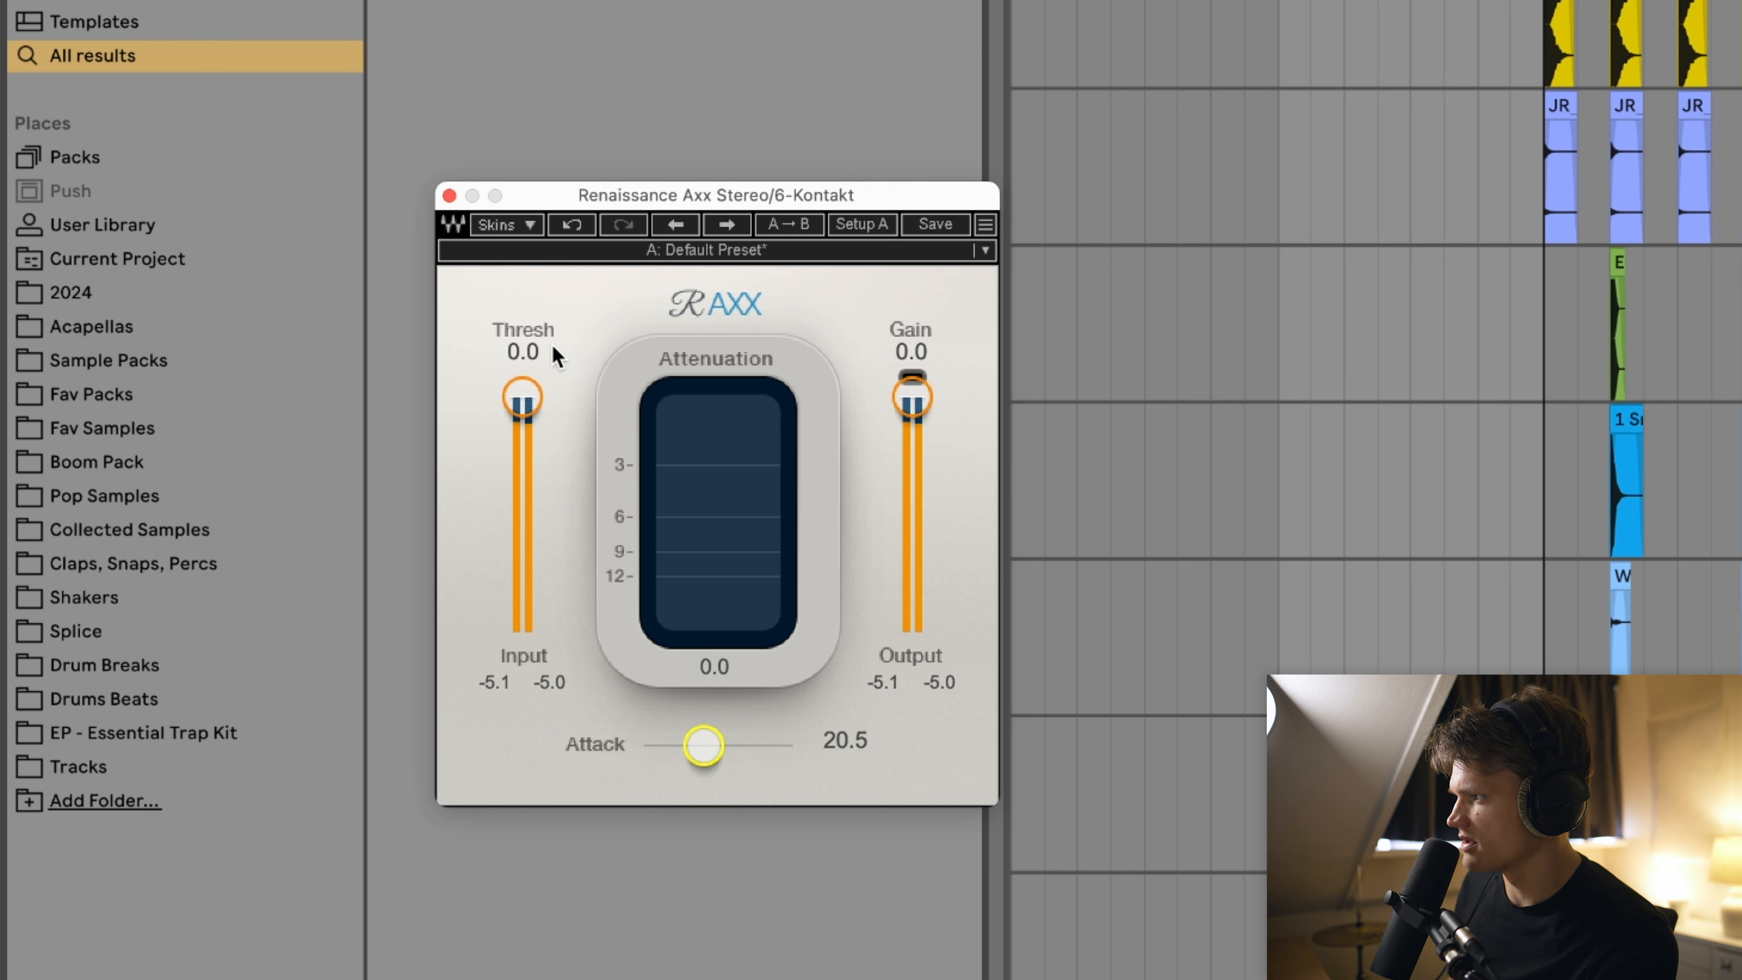
{"action": "mouse_move", "coordinate": [523, 396]}
{"action": "left_mouse_down"}
{"action": "mouse_move", "coordinate": [522, 445]}
{"action": "mouse_move", "coordinate": [523, 397]}
{"action": "mouse_move", "coordinate": [523, 413]}
{"action": "left_mouse_up"}
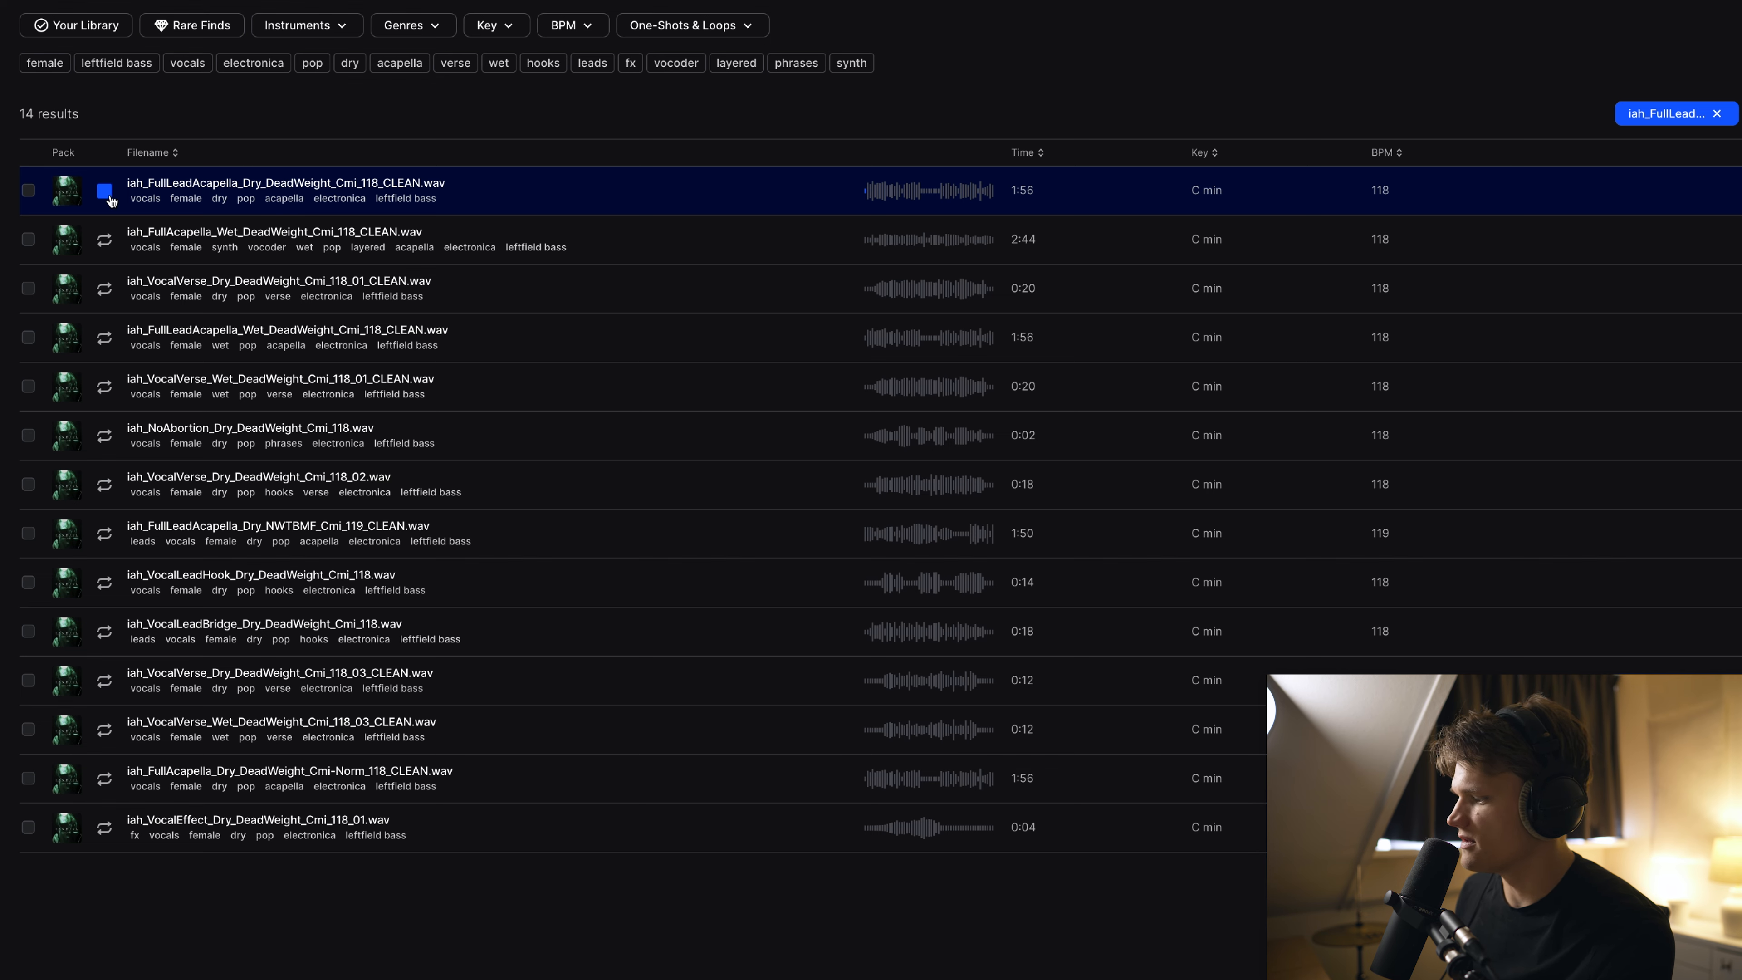
Bring iah_FullLeadAcapella_Dry_DeadWeight_Cmi_118_CLEAN.wav onto a new track below the hat loop and transpose all its clips by +7 semitones
{"action": "left_click_drag", "start_coordinate": [258, 480], "coordinate": [453, 729]}
{"action": "key", "text": "super+Tab"}
{"action": "double_click", "coordinate": [409, 631]}
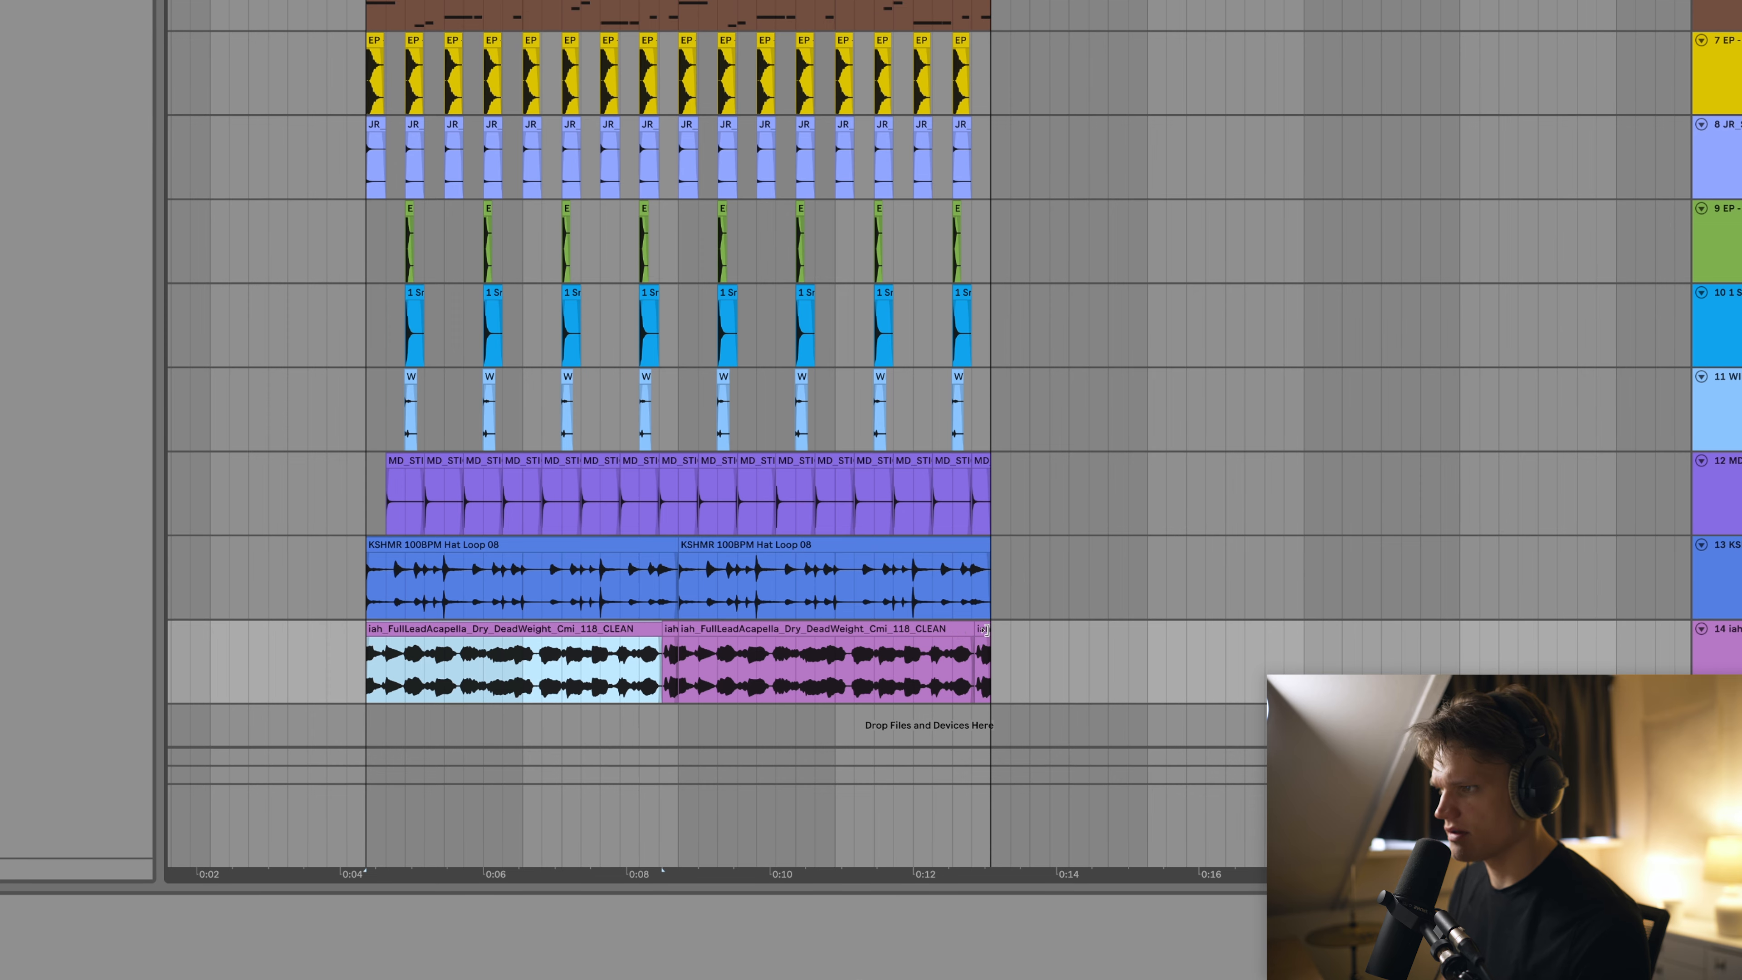
{"action": "left_click", "coordinate": [985, 630], "text": "shift"}
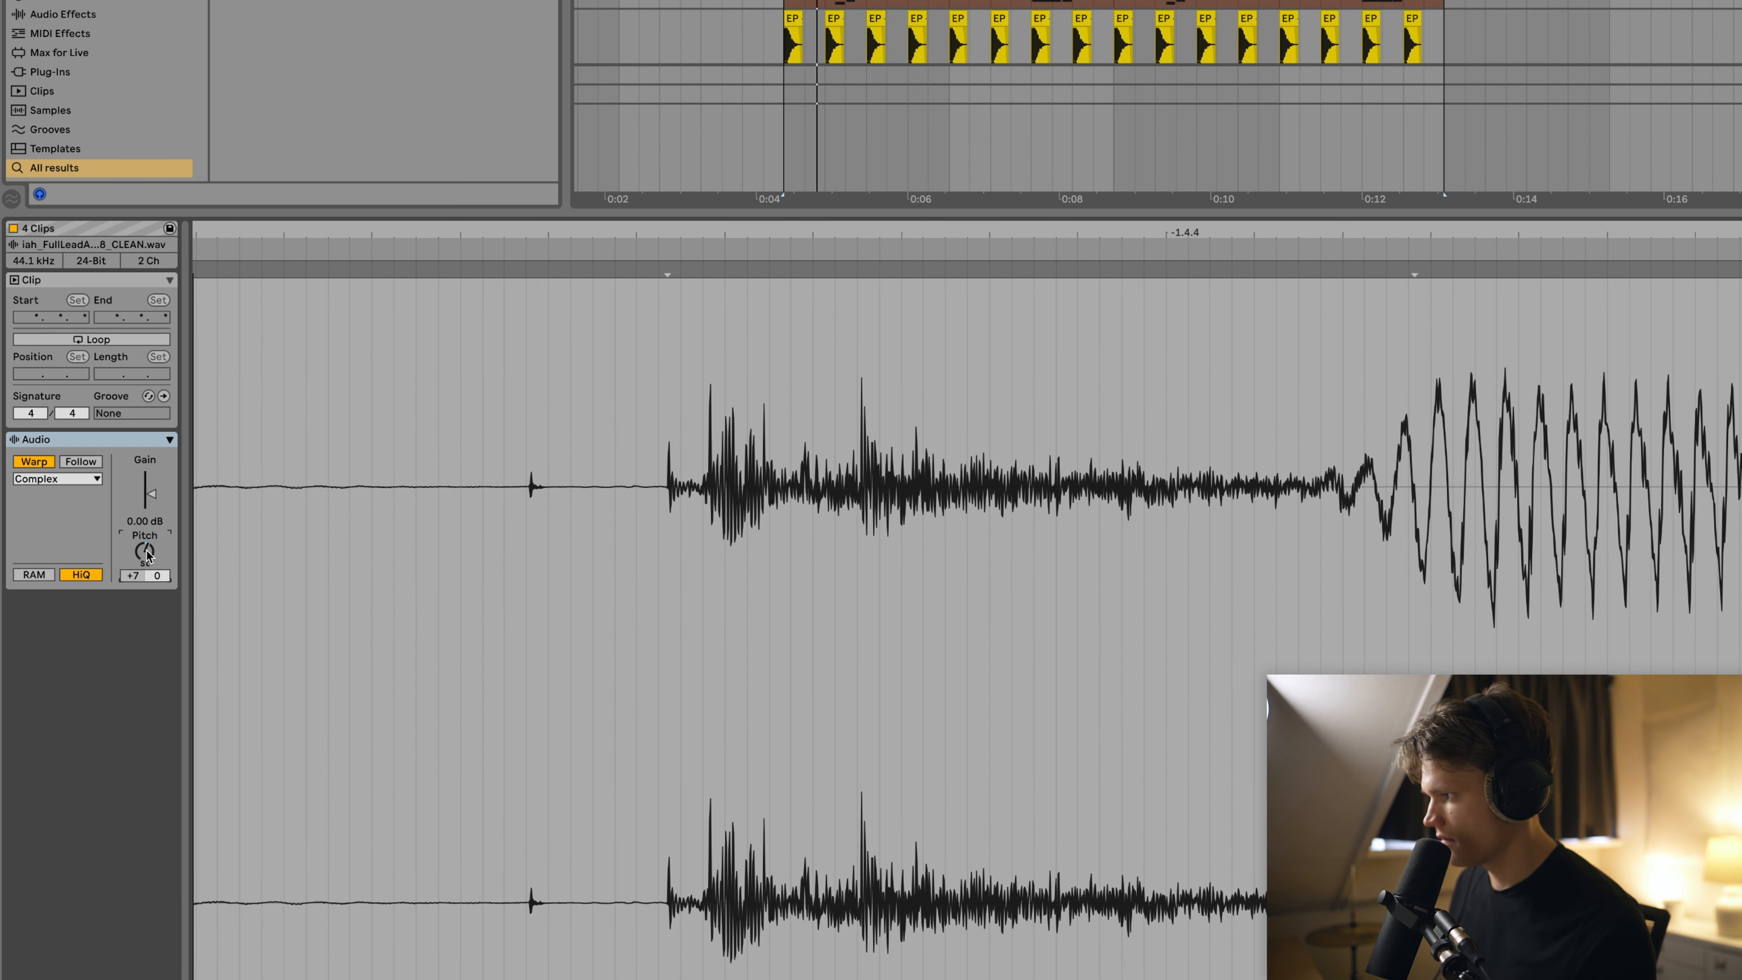
{"action": "key", "text": "shift+Tab"}
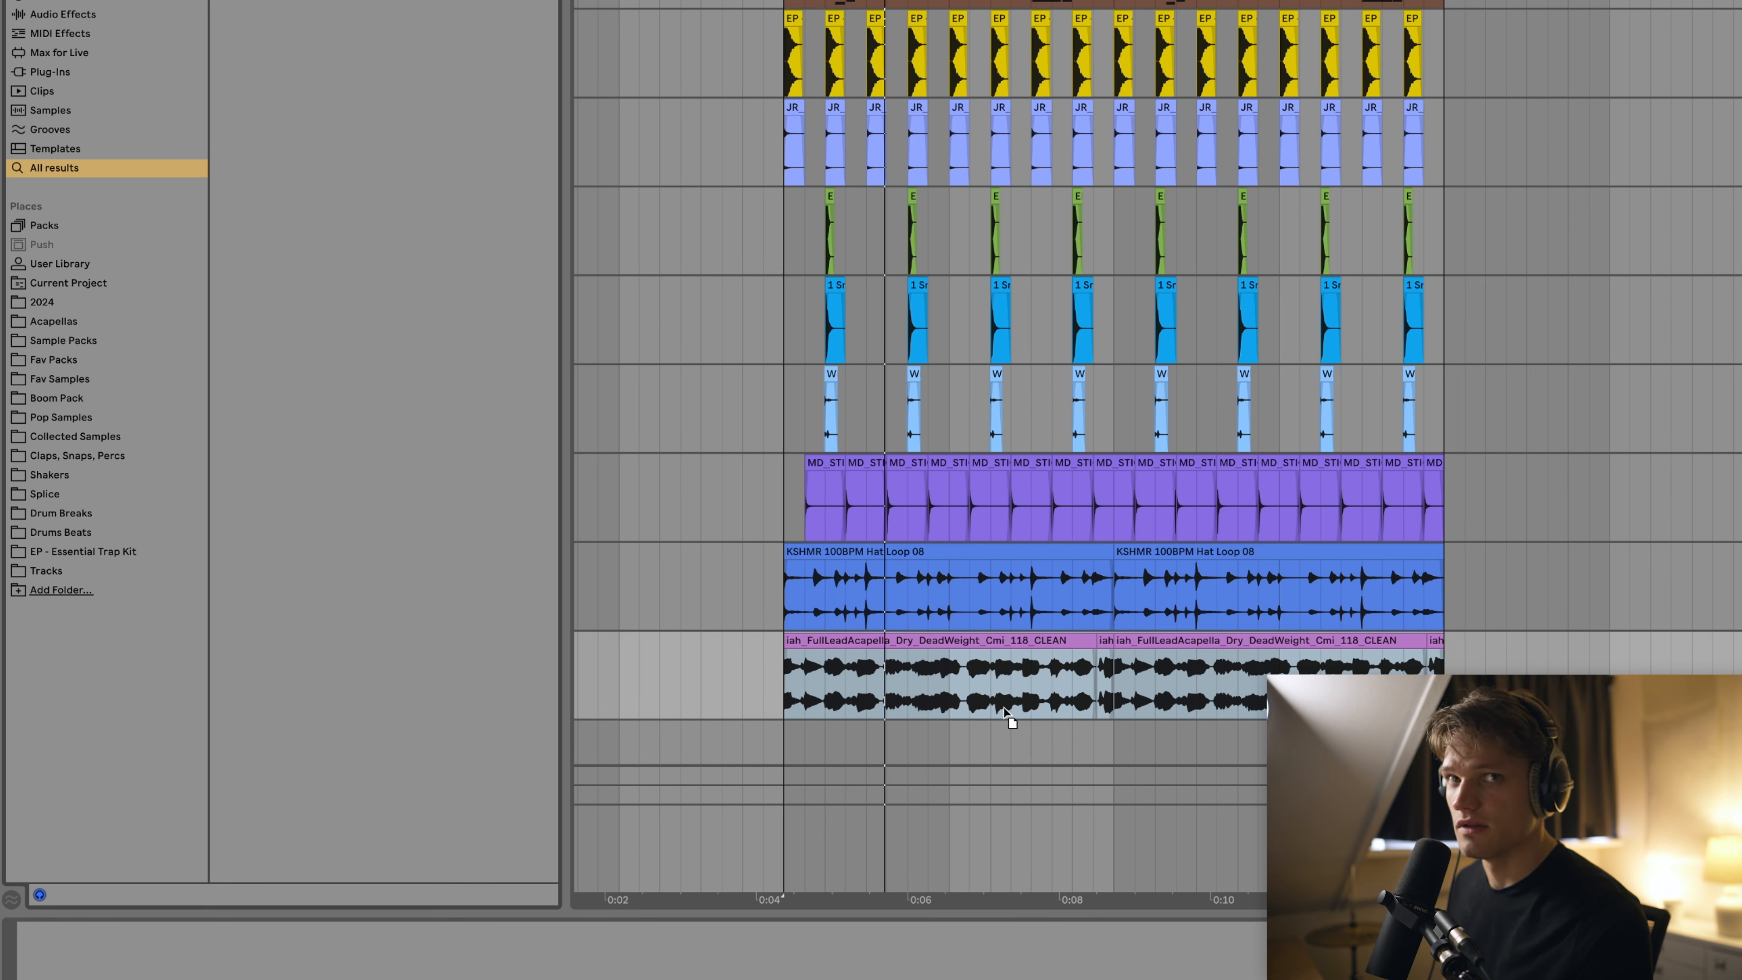
Add the Sidechain compressor to the vocal track, keyed from 7-EP - Trap Kick 12 with a threshold of -16.2 dB, comparing it bypassed
{"action": "left_click_drag", "start_coordinate": [1000, 698], "coordinate": [986, 690]}
{"action": "left_click", "coordinate": [73, 976]}
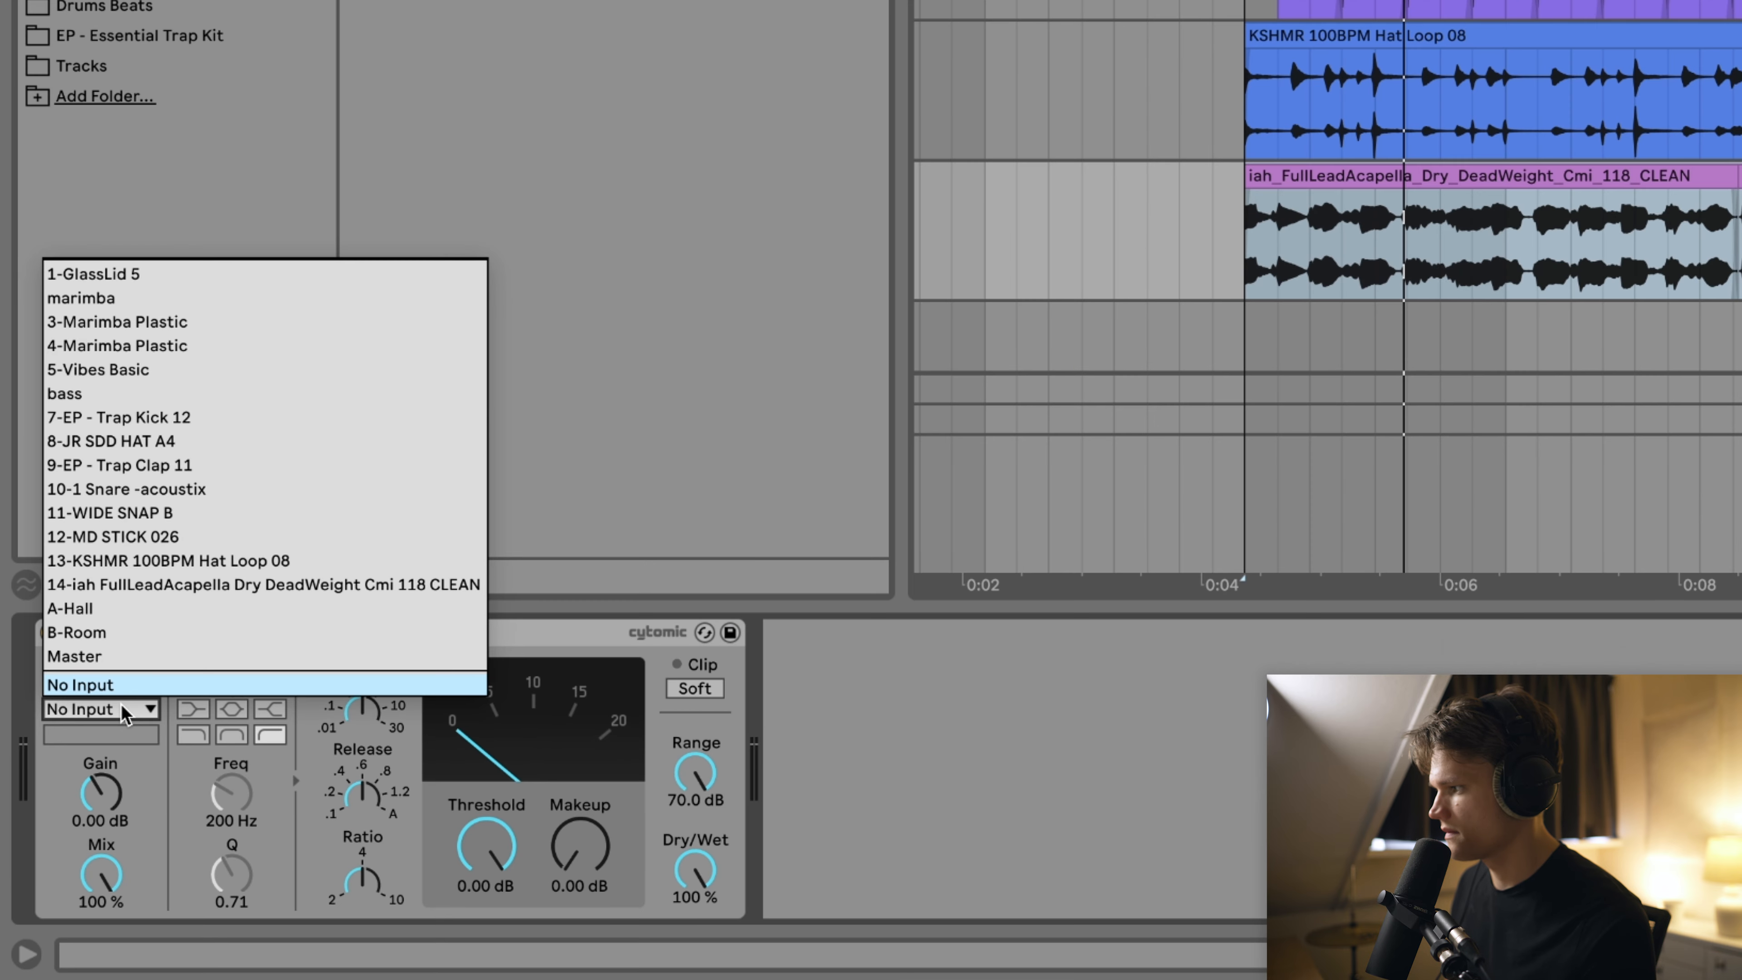
{"action": "left_click", "coordinate": [201, 426]}
{"action": "left_click_drag", "start_coordinate": [486, 846], "coordinate": [486, 881]}
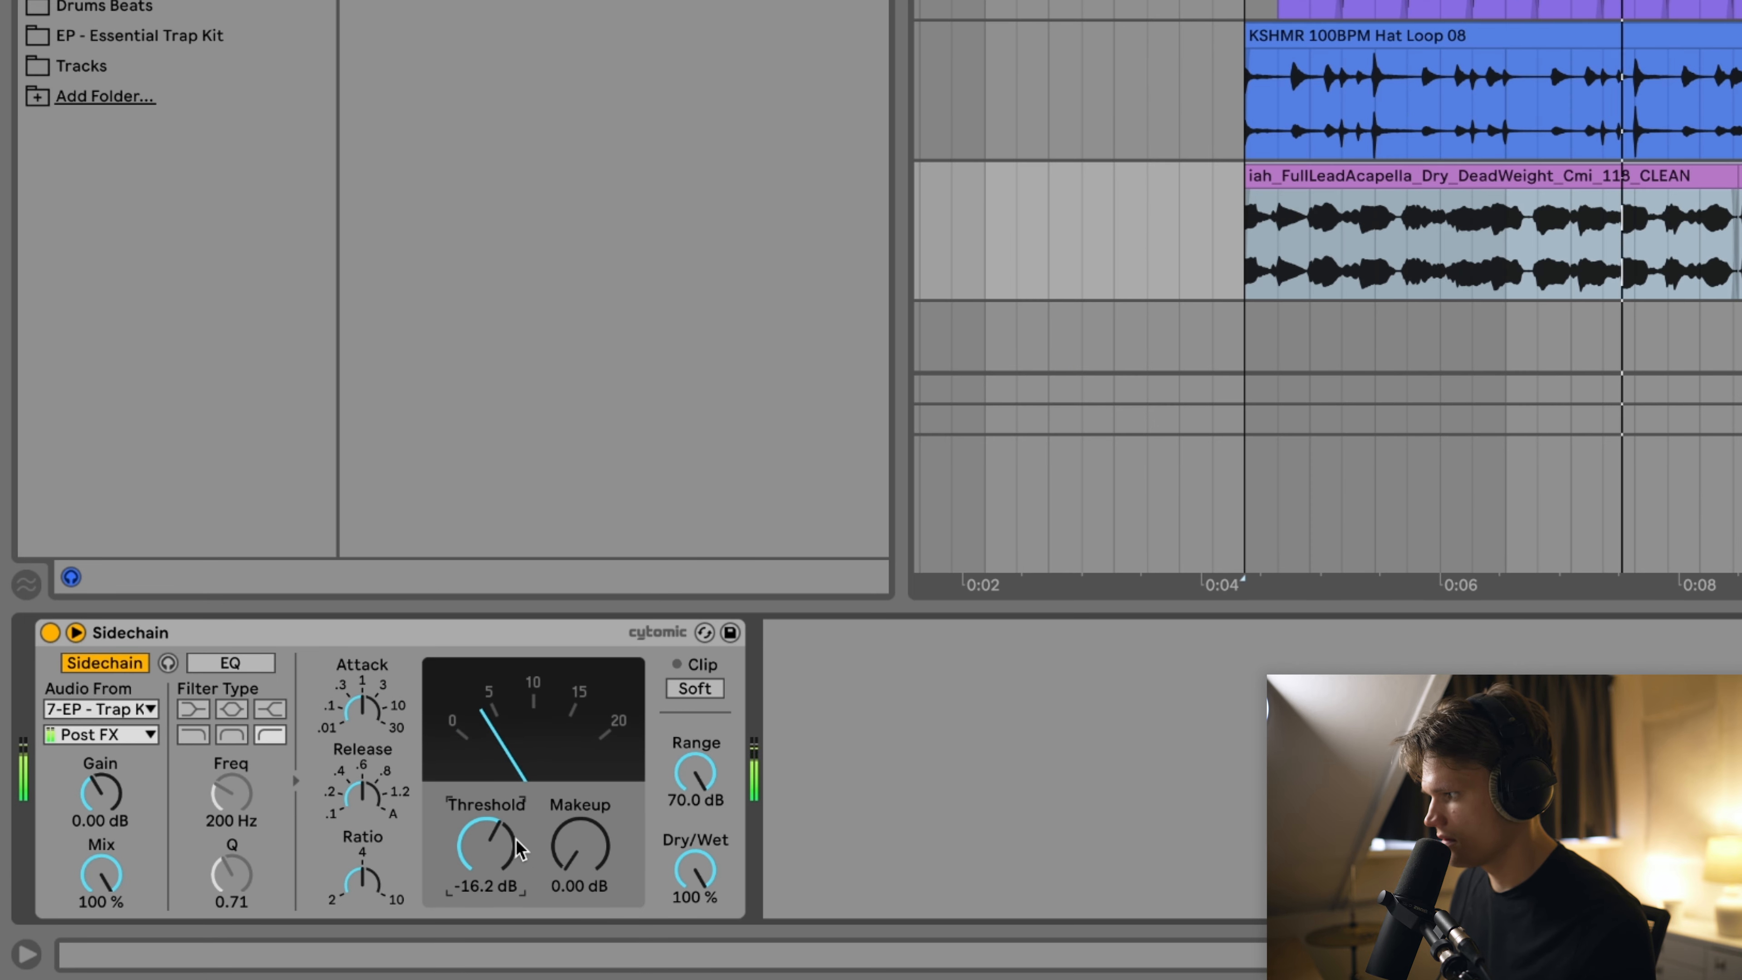
{"action": "left_click", "coordinate": [45, 632]}
{"action": "left_click", "coordinate": [46, 632]}
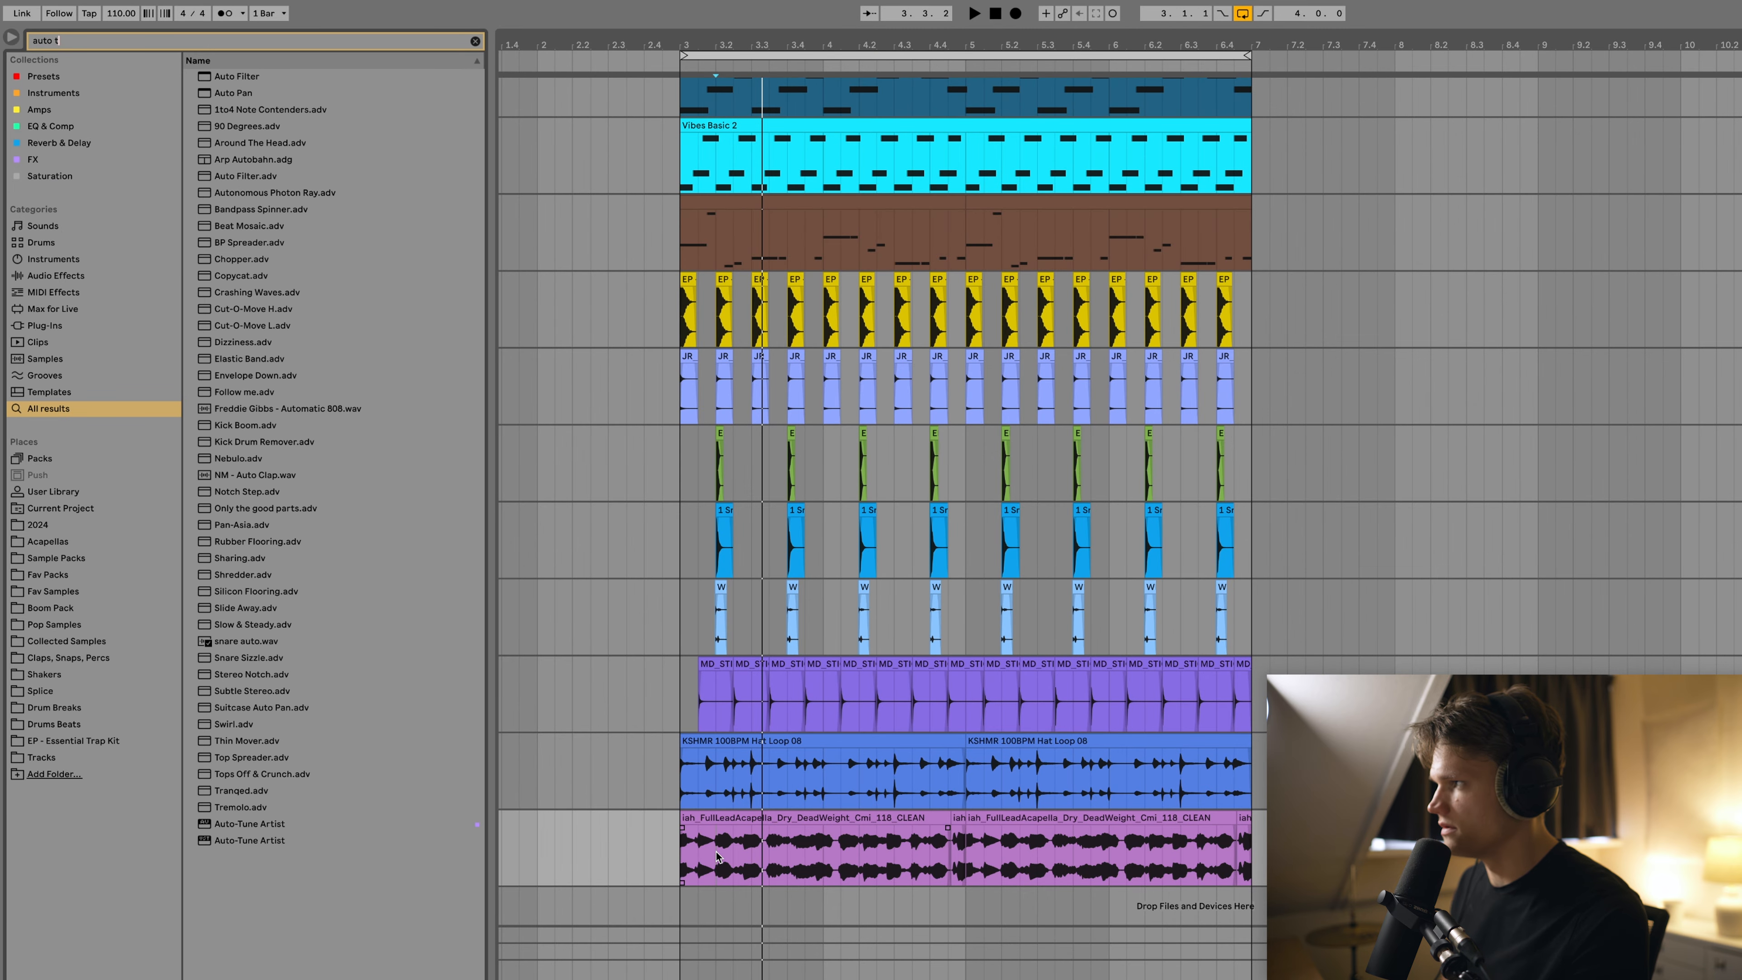
Add Auto-Tune Artist to the vocal track with key G, minor scale and retune speed 0
{"action": "type", "text": "uto t"}
{"action": "left_click_drag", "start_coordinate": [236, 76], "coordinate": [722, 838]}
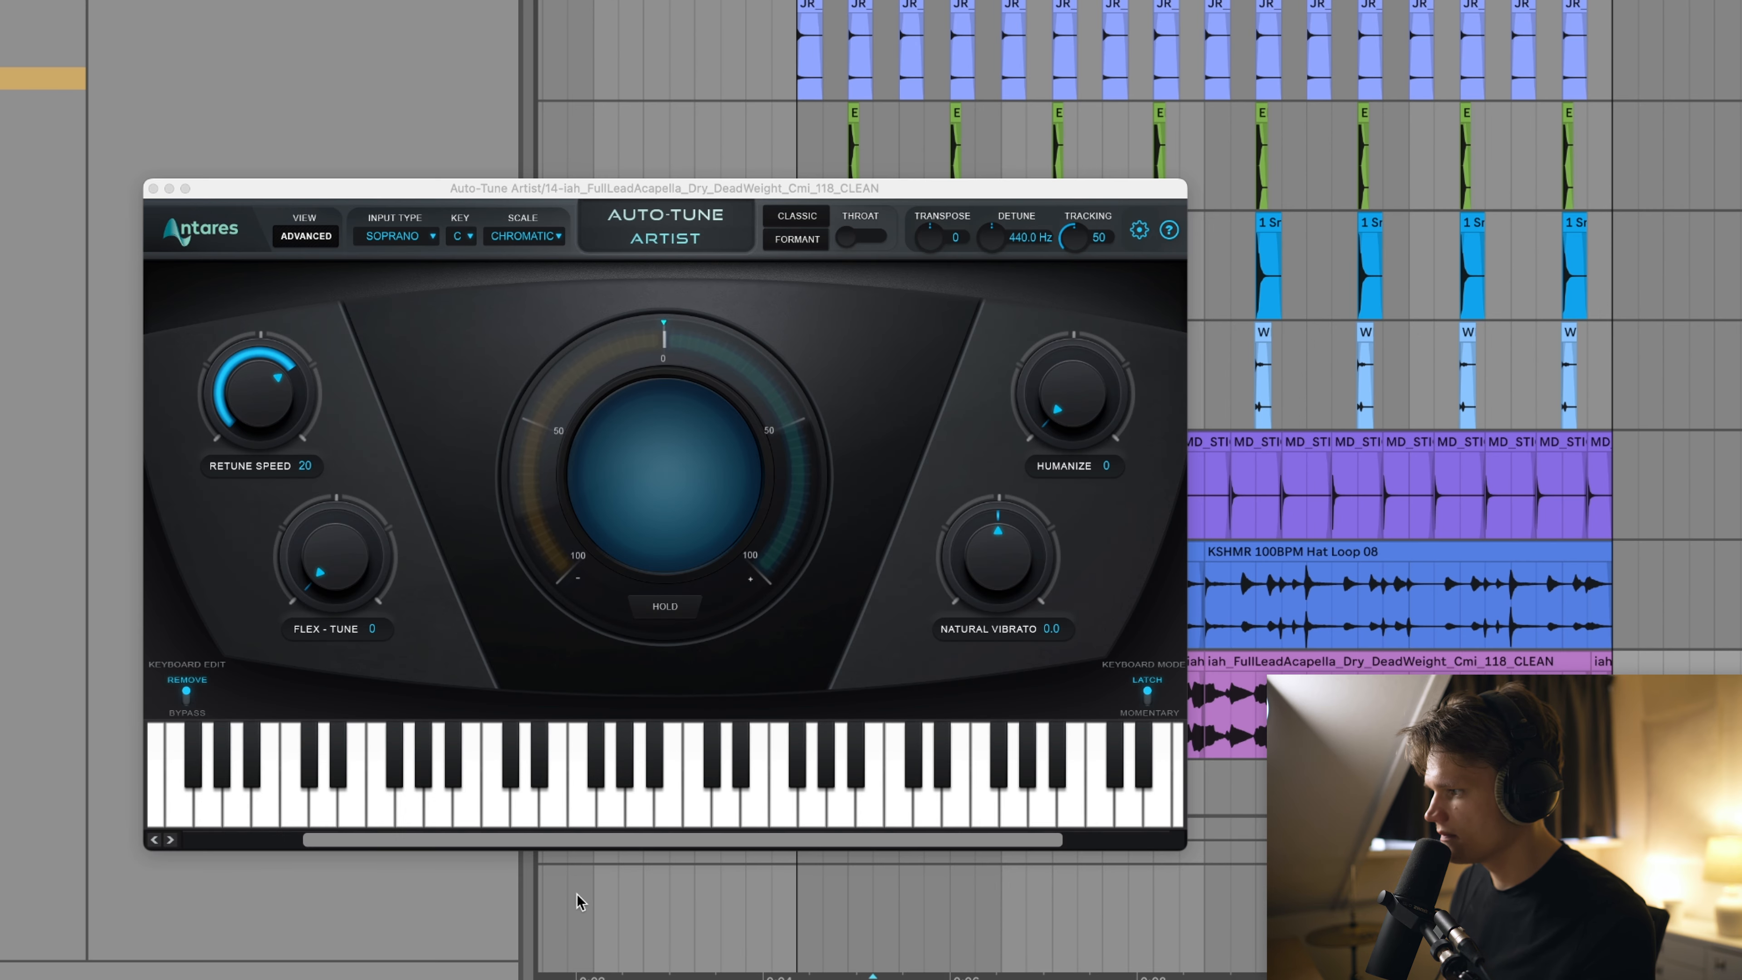
{"action": "left_click", "coordinate": [462, 236]}
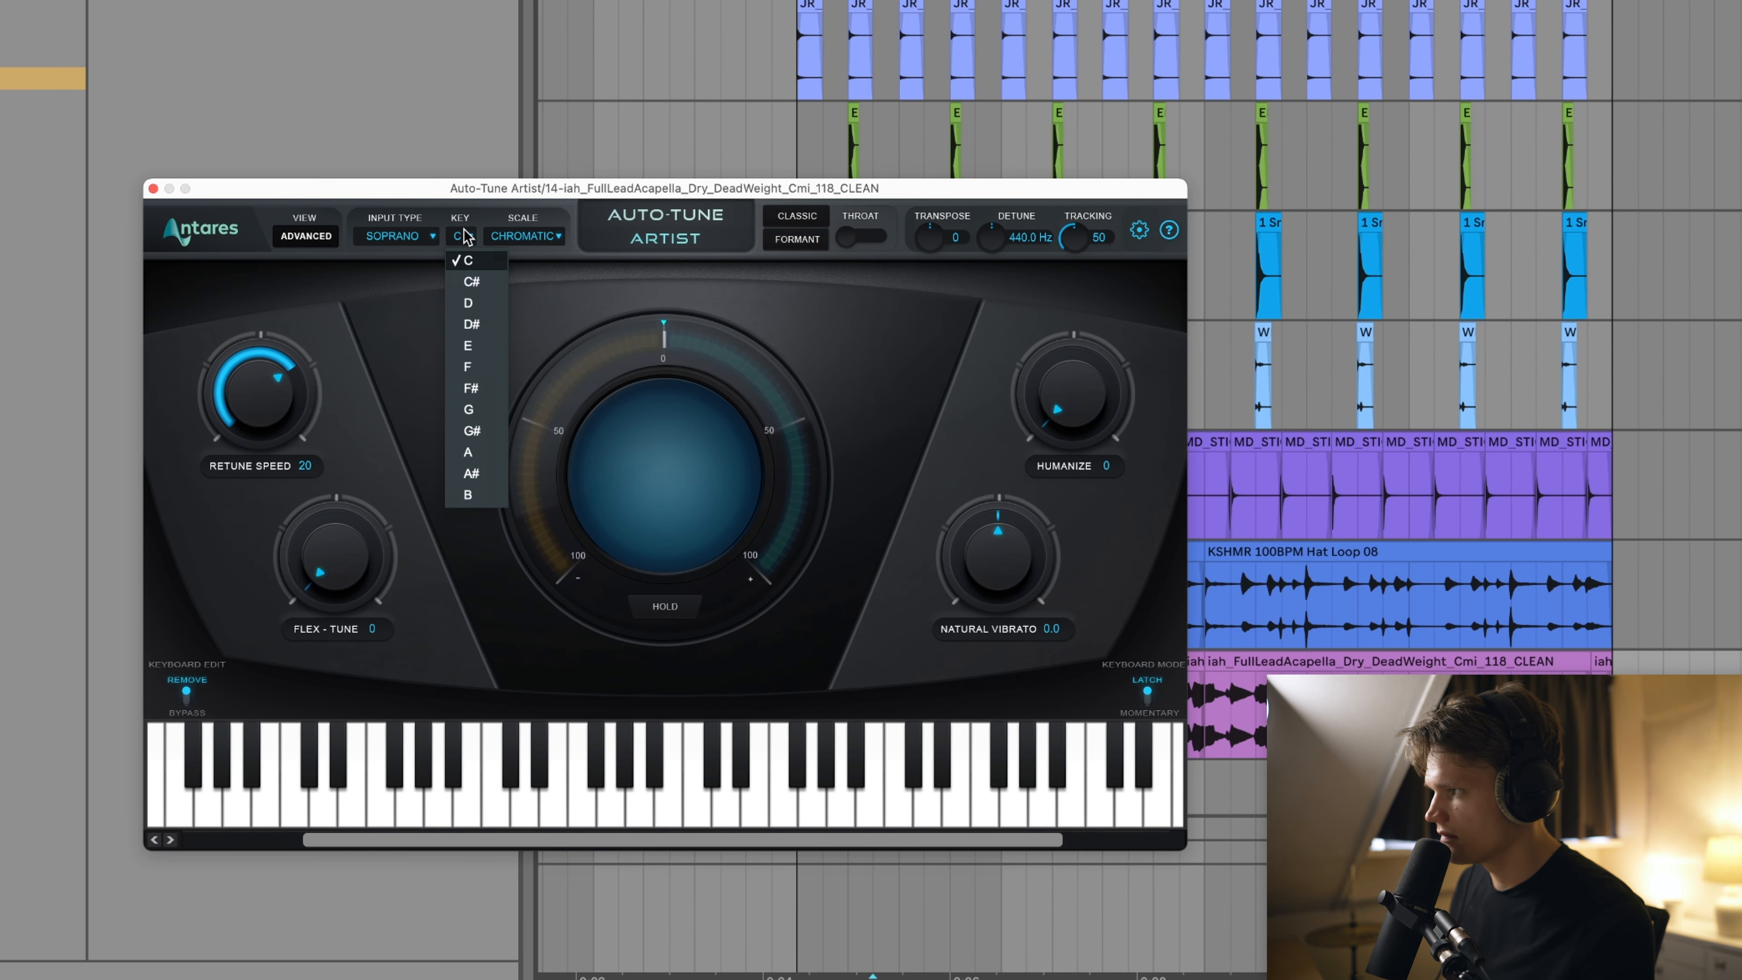
{"action": "left_click", "coordinate": [484, 418]}
{"action": "left_click", "coordinate": [524, 237]}
{"action": "left_click", "coordinate": [528, 281]}
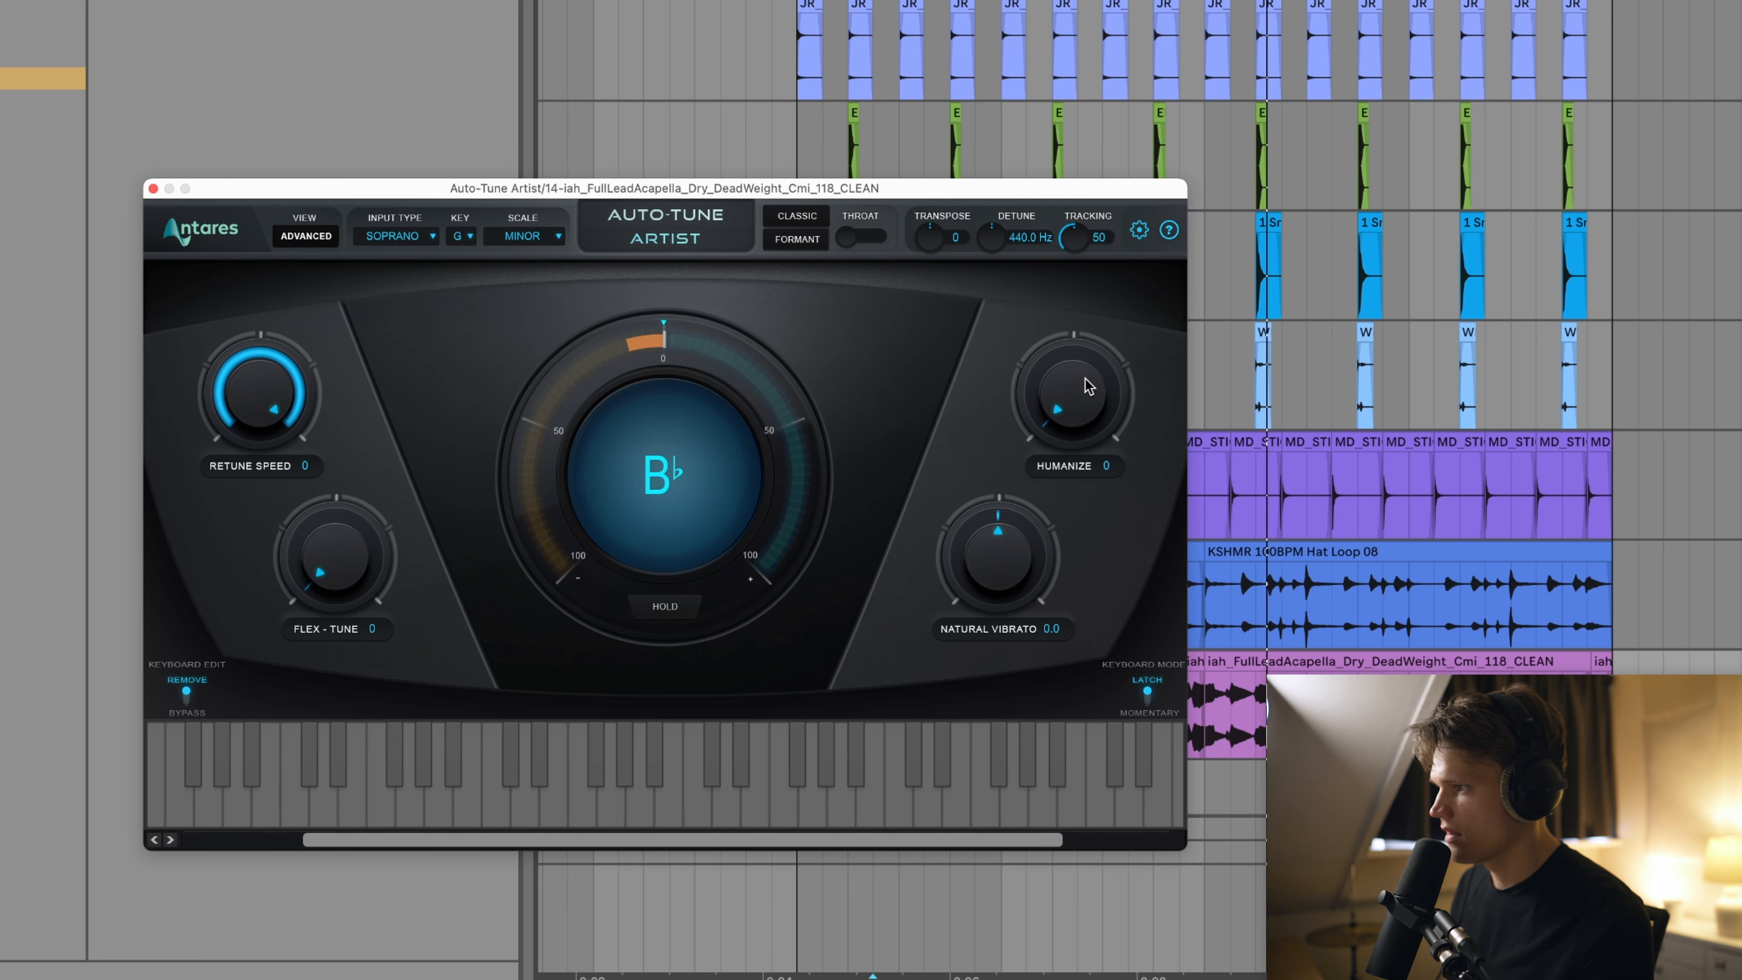
{"action": "left_click", "coordinate": [153, 188]}
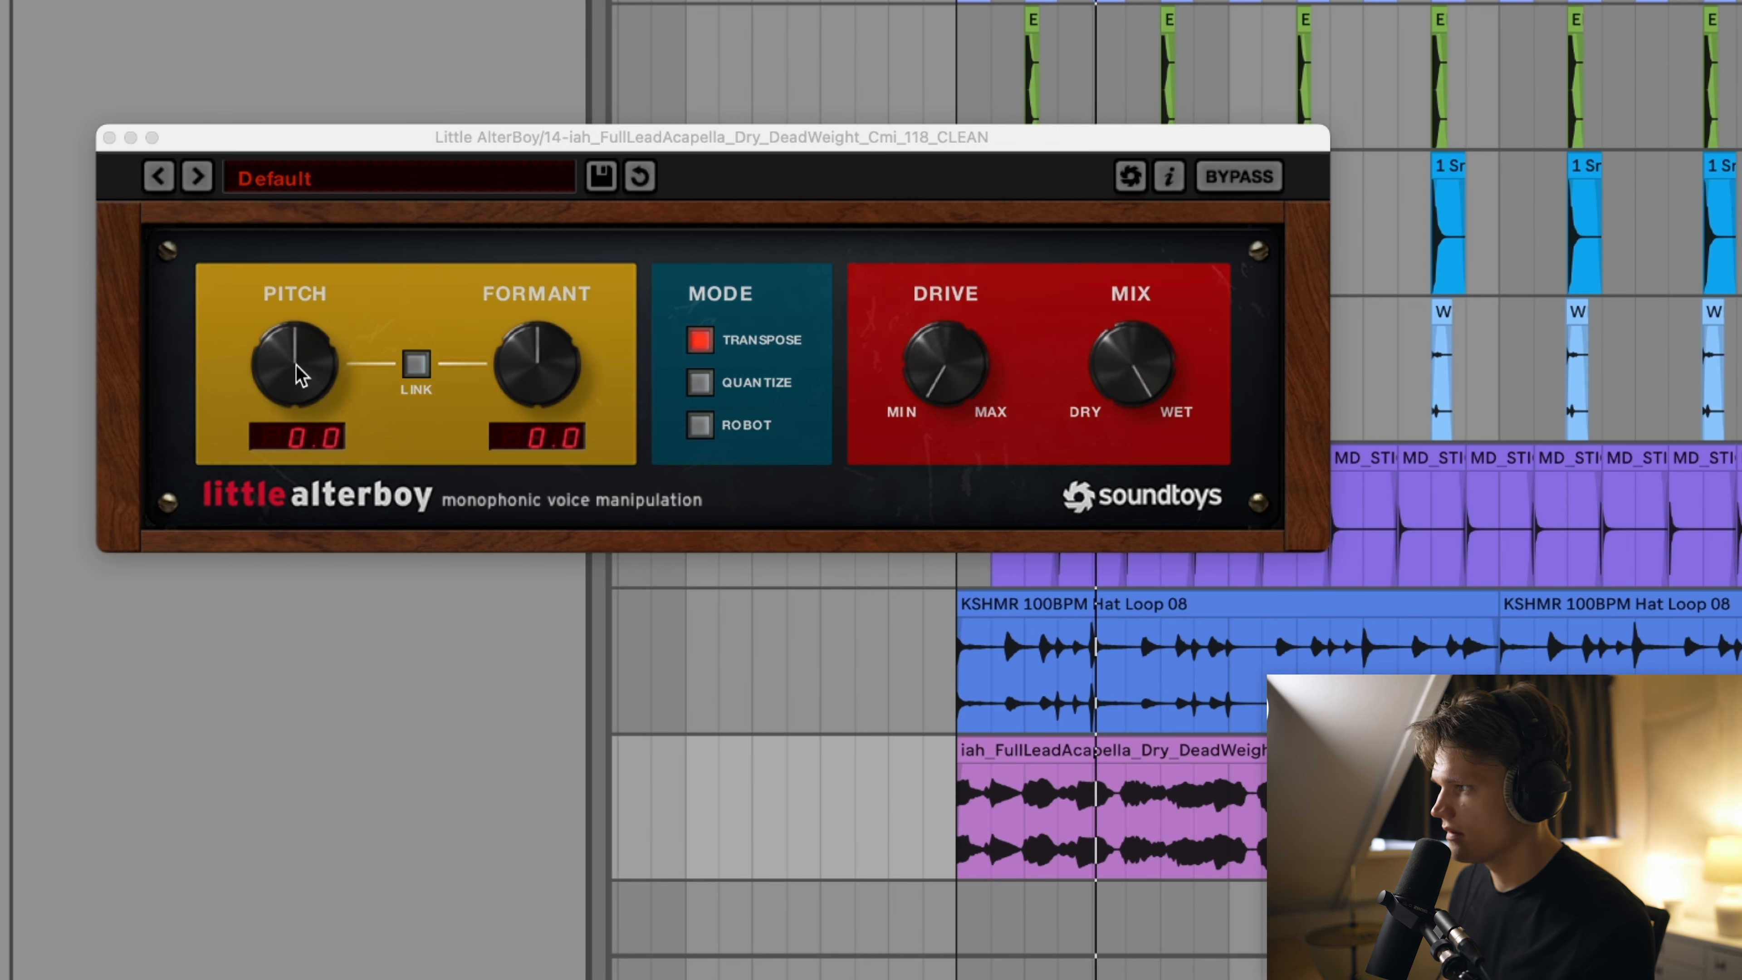
Set the formant to 4.1 in Little AlterBoy on the vocal track and lower the threshold of a DeEsser Stereo after it
{"action": "left_click_drag", "start_coordinate": [515, 340], "coordinate": [526, 264]}
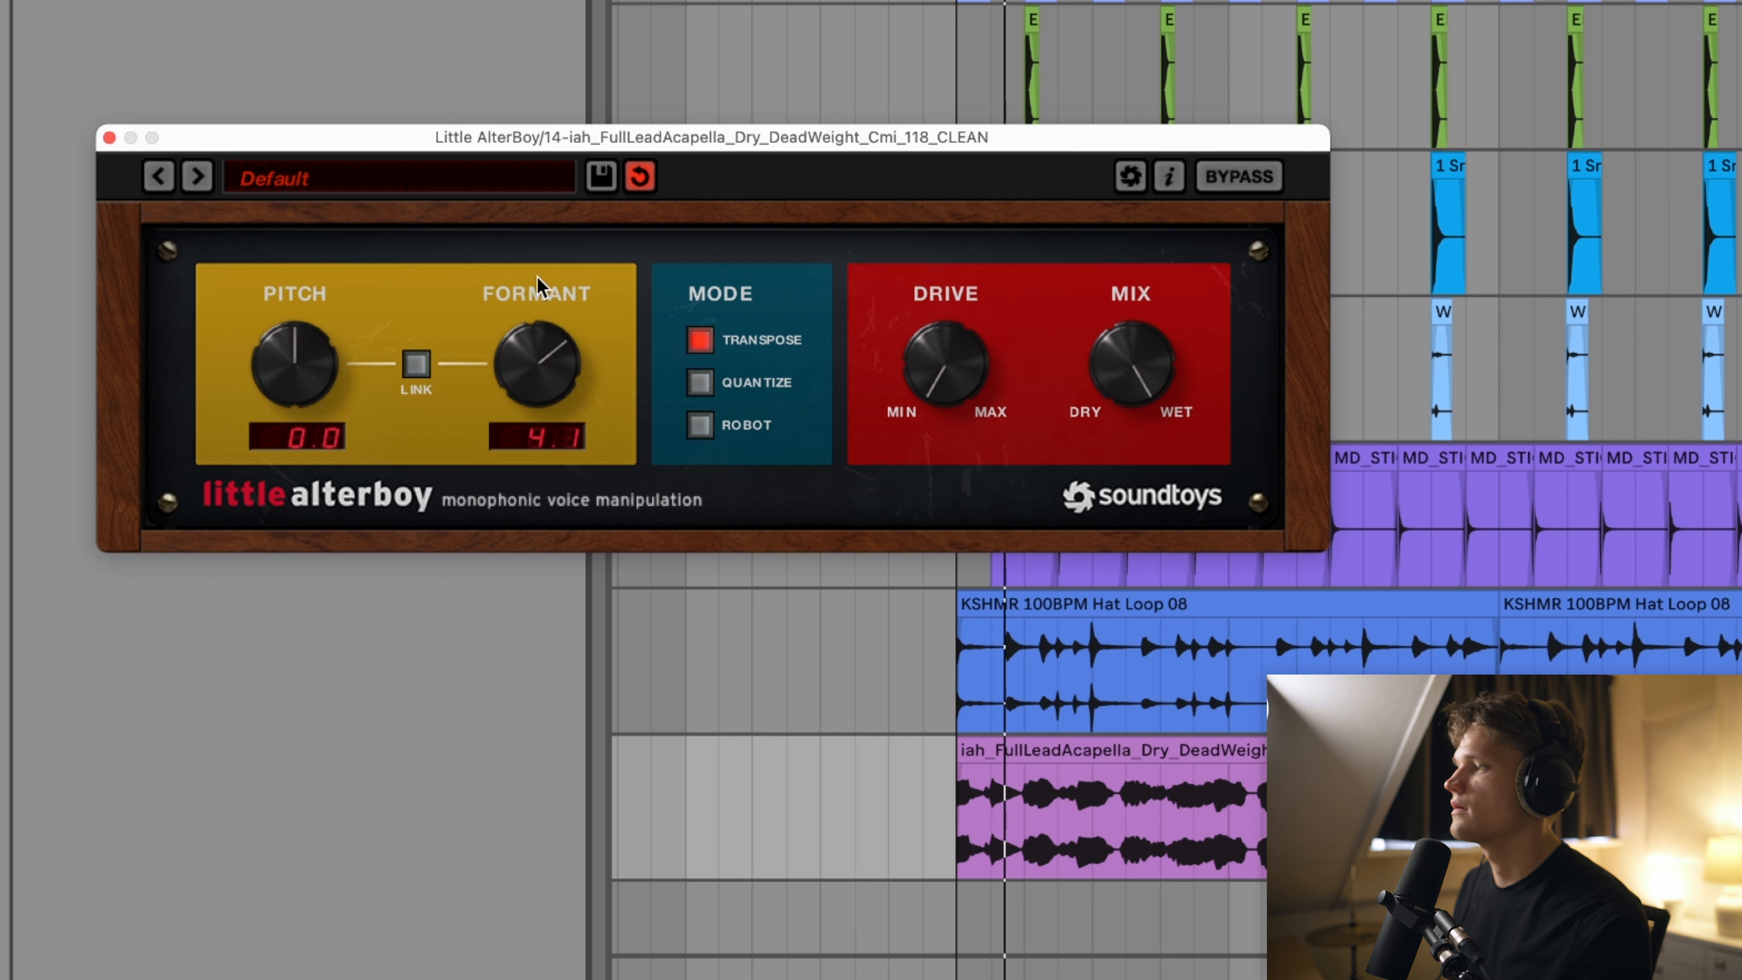
{"action": "left_click_drag", "start_coordinate": [952, 314], "coordinate": [952, 337]}
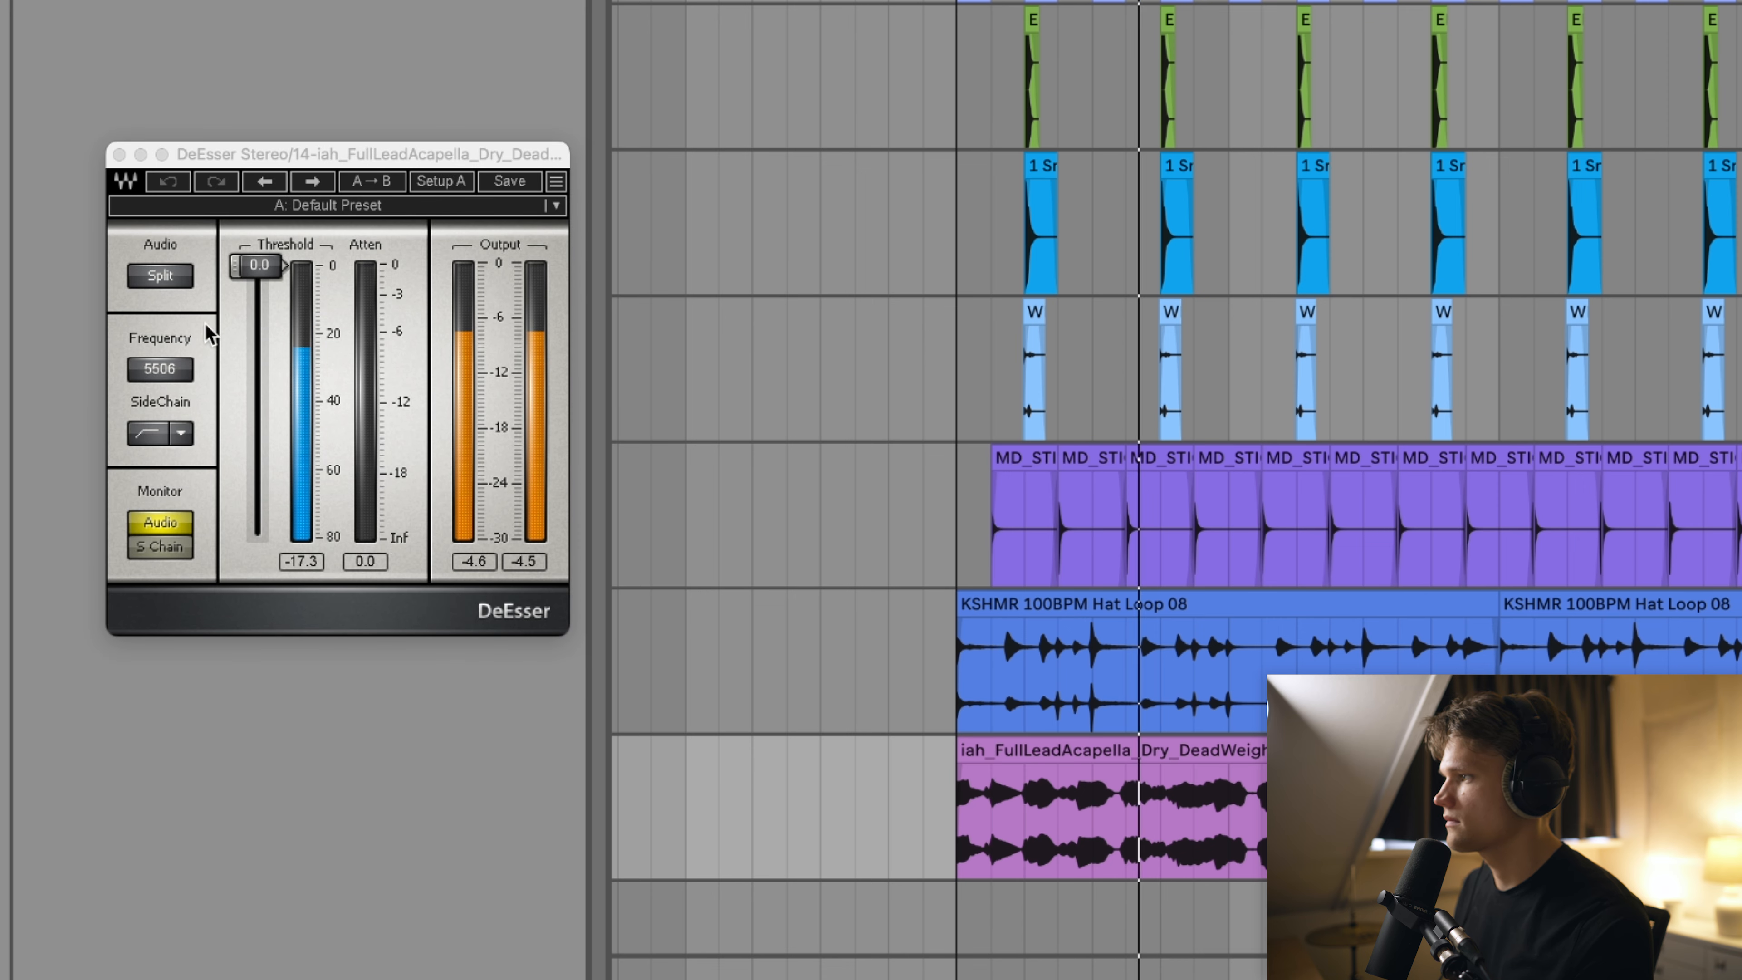
{"action": "left_click_drag", "start_coordinate": [257, 267], "coordinate": [260, 374]}
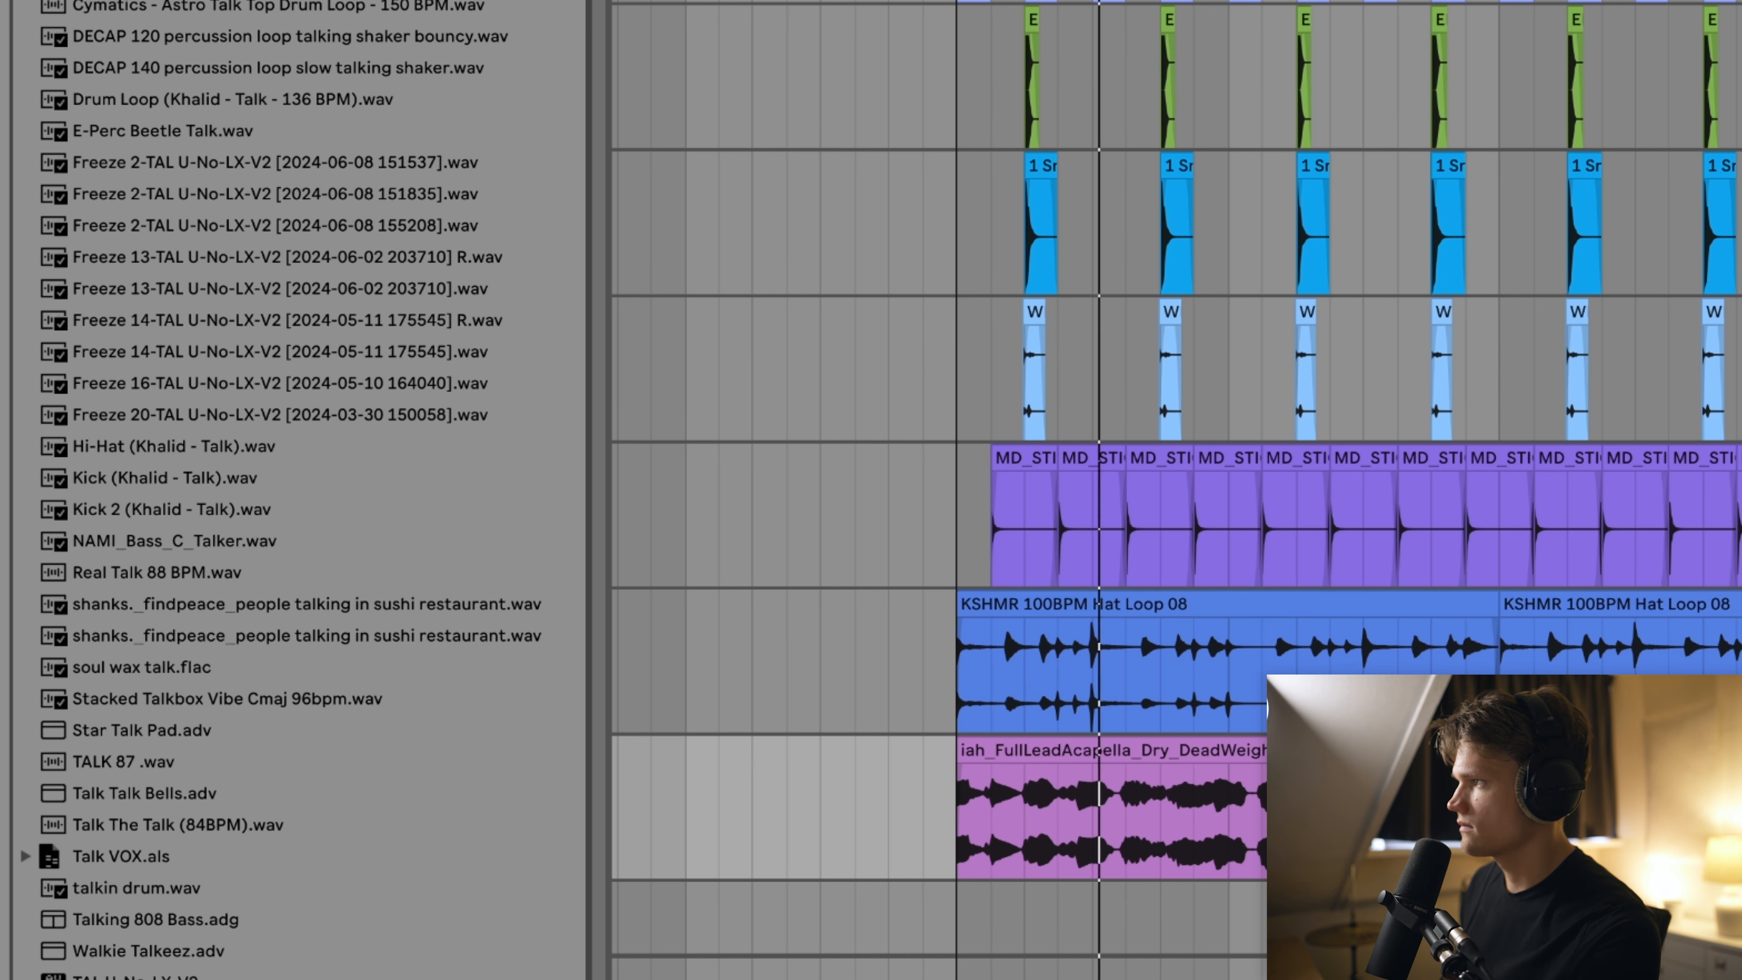
Add TAL-Chorus-LX to the vocal track, switch it to Chorus II and turn its dry/wet mix well down
{"action": "type", "text": "-r"}
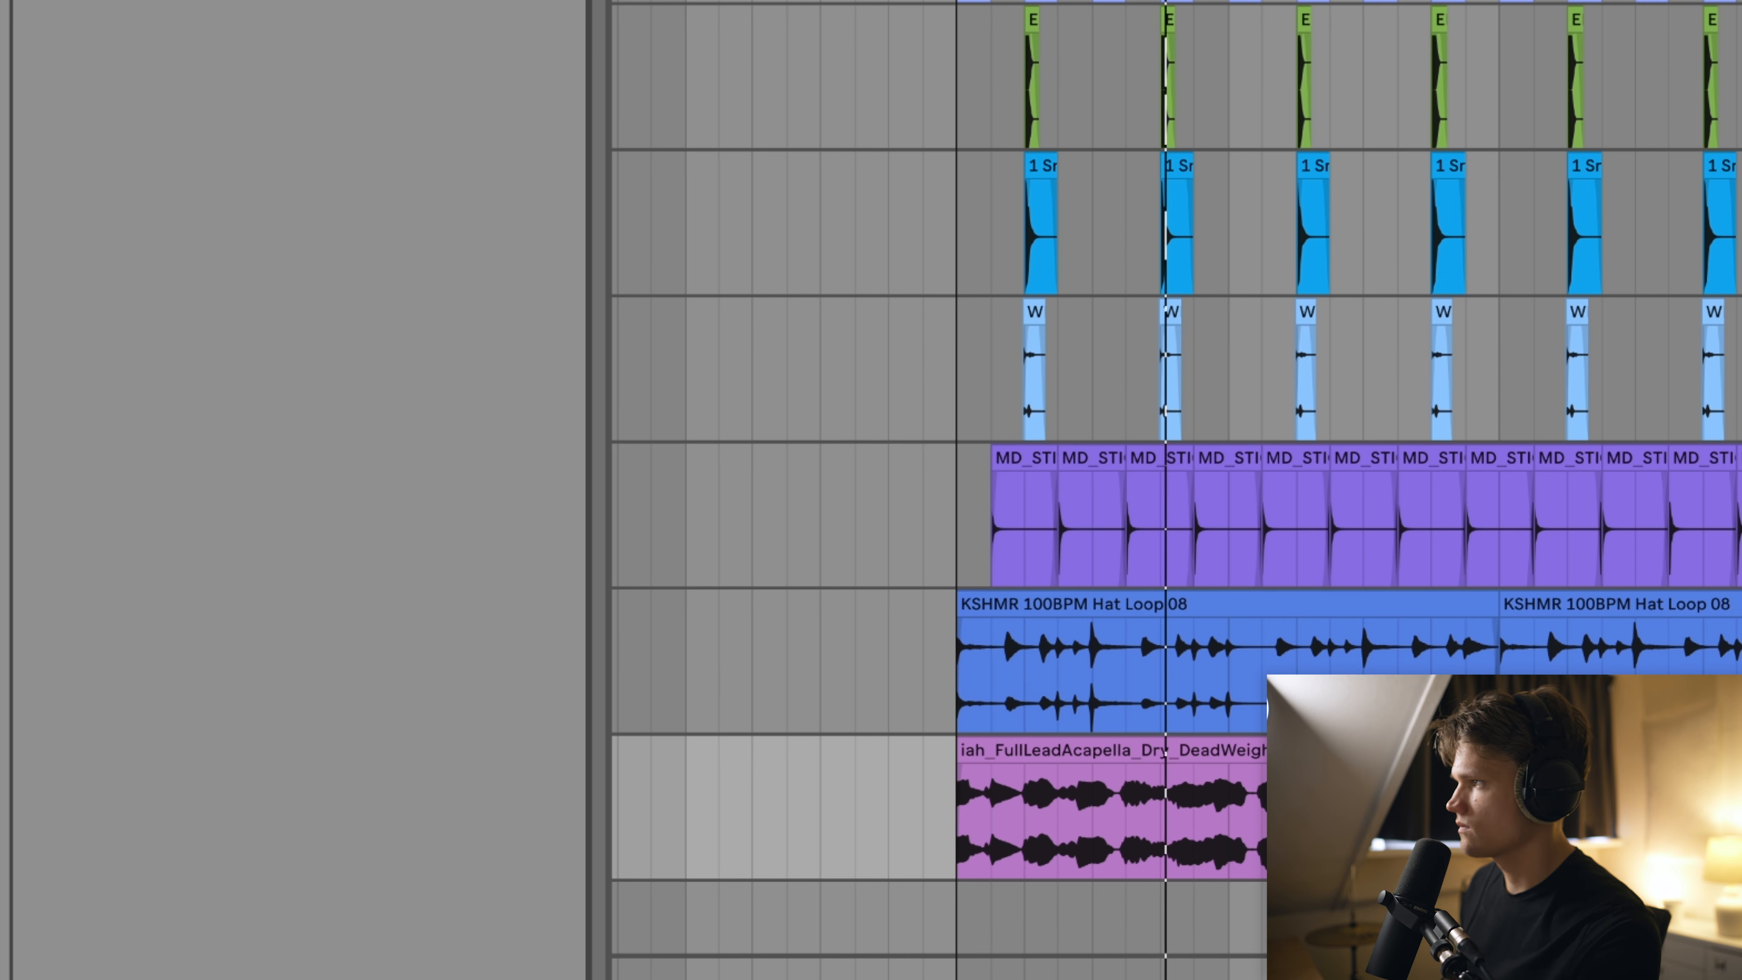
{"action": "key", "text": "Return"}
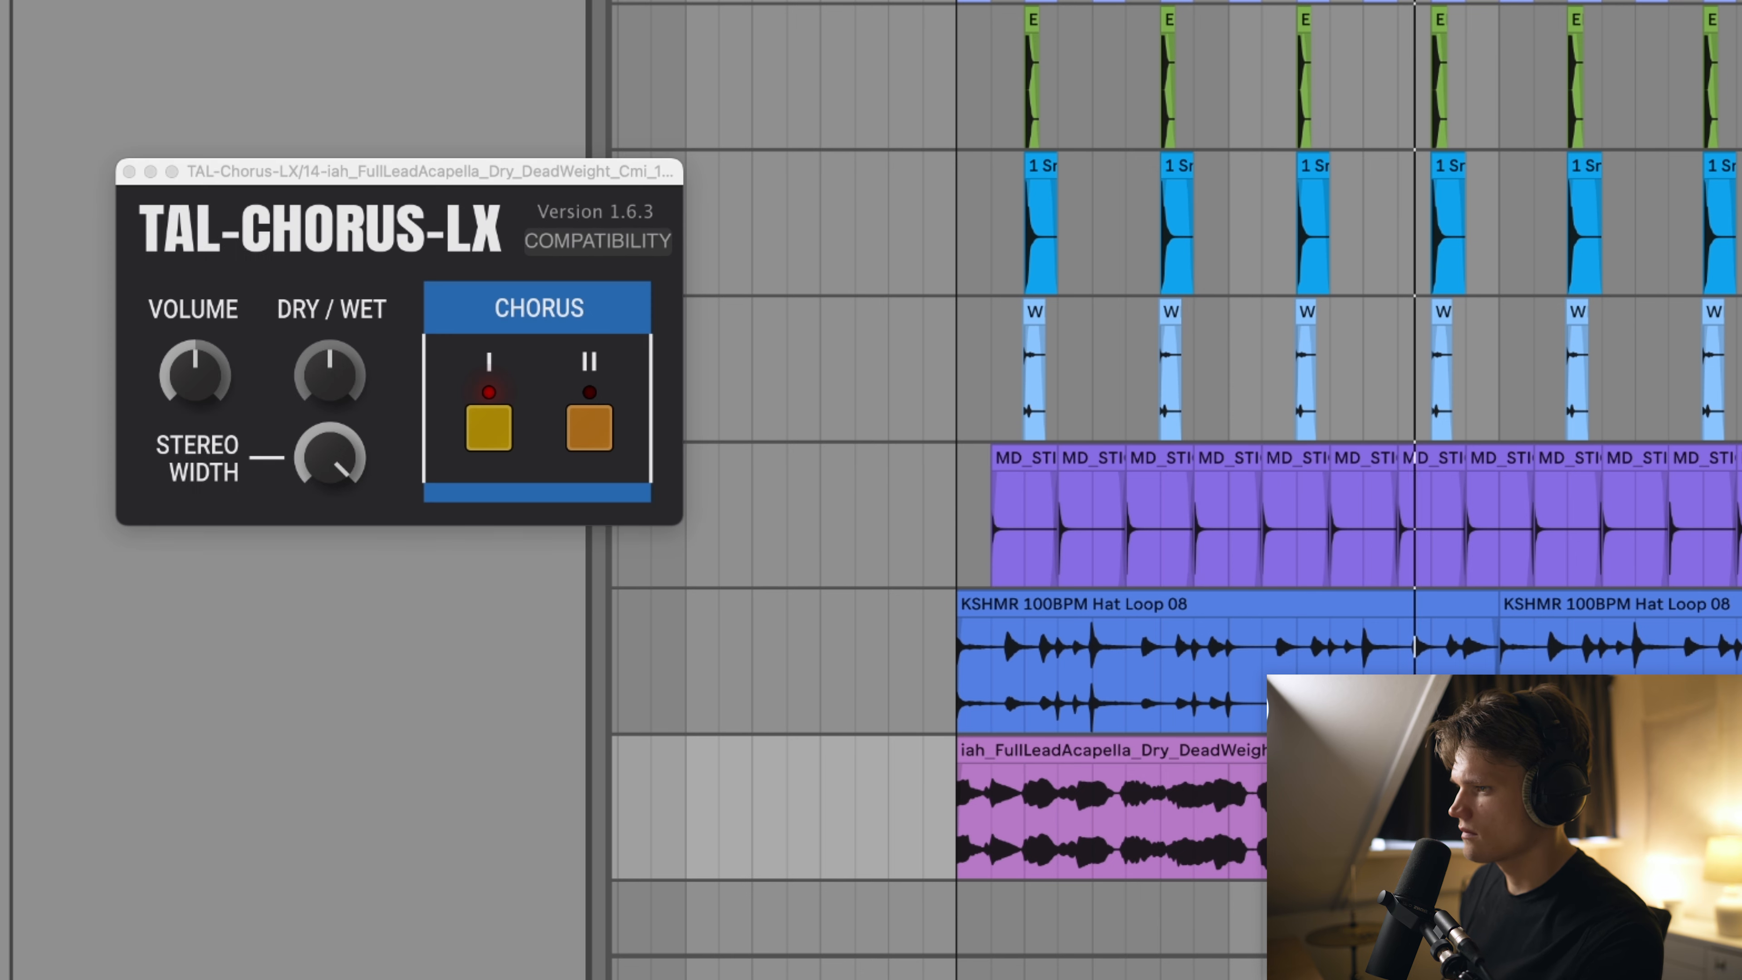
{"action": "left_click", "coordinate": [588, 431]}
{"action": "left_click", "coordinate": [503, 433]}
{"action": "left_click_drag", "start_coordinate": [330, 374], "coordinate": [336, 492]}
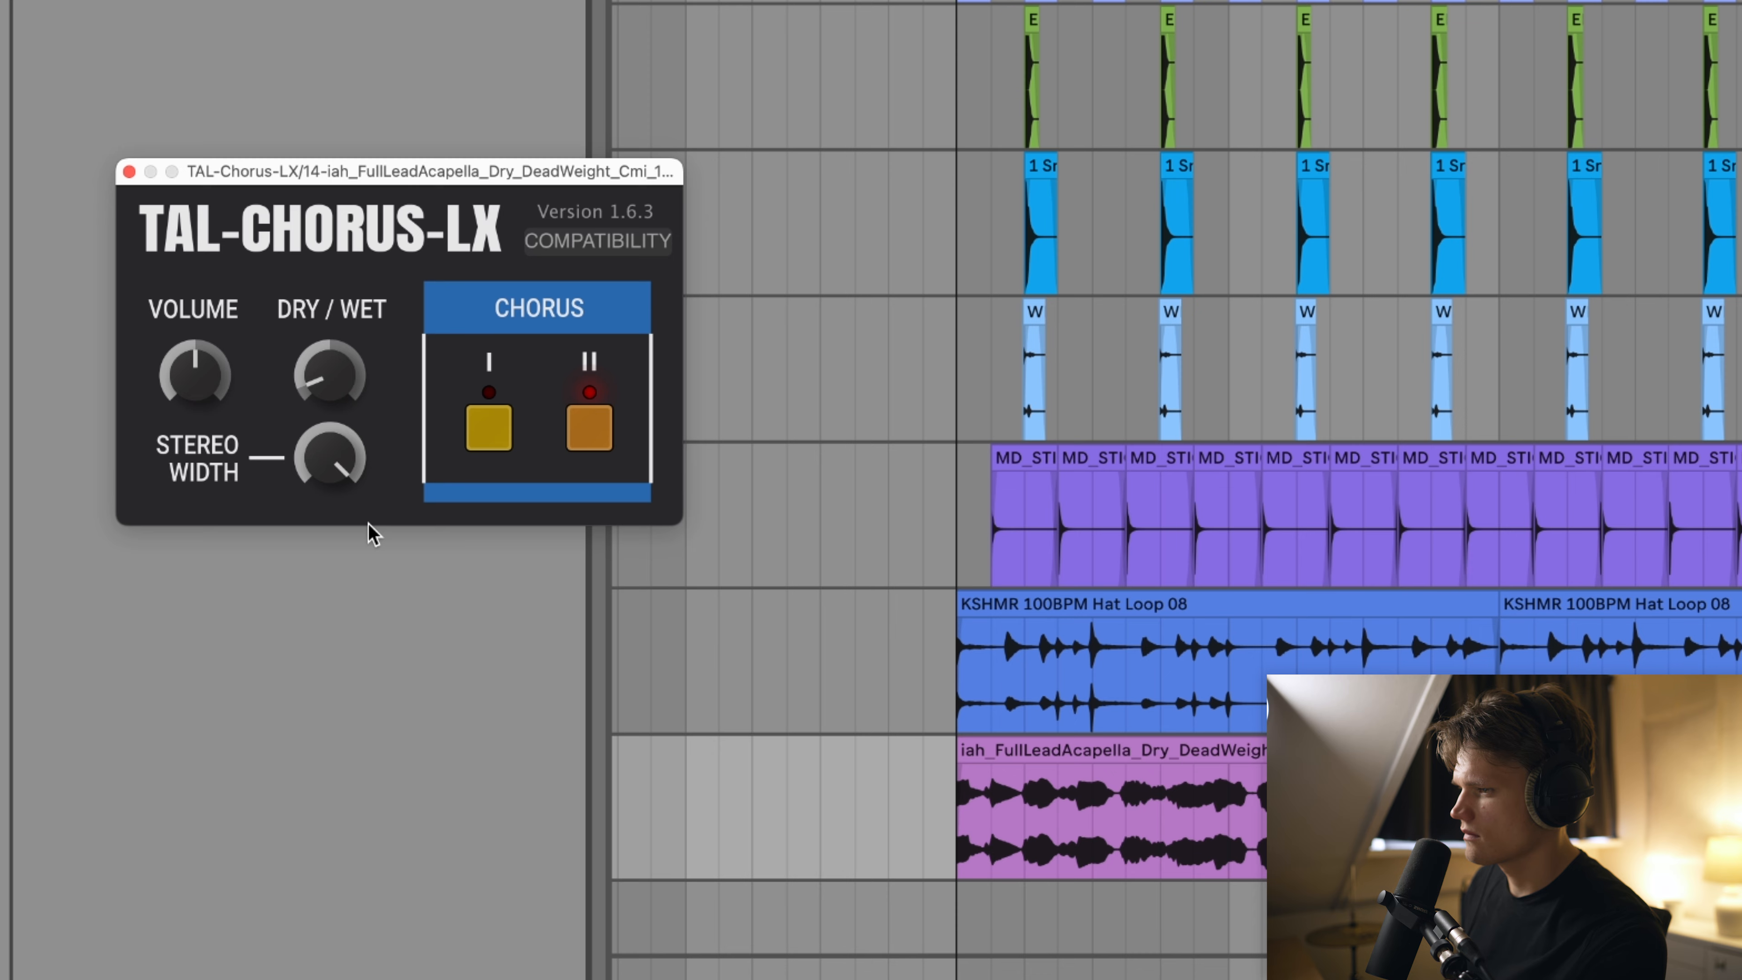
{"action": "key", "text": "super+w"}
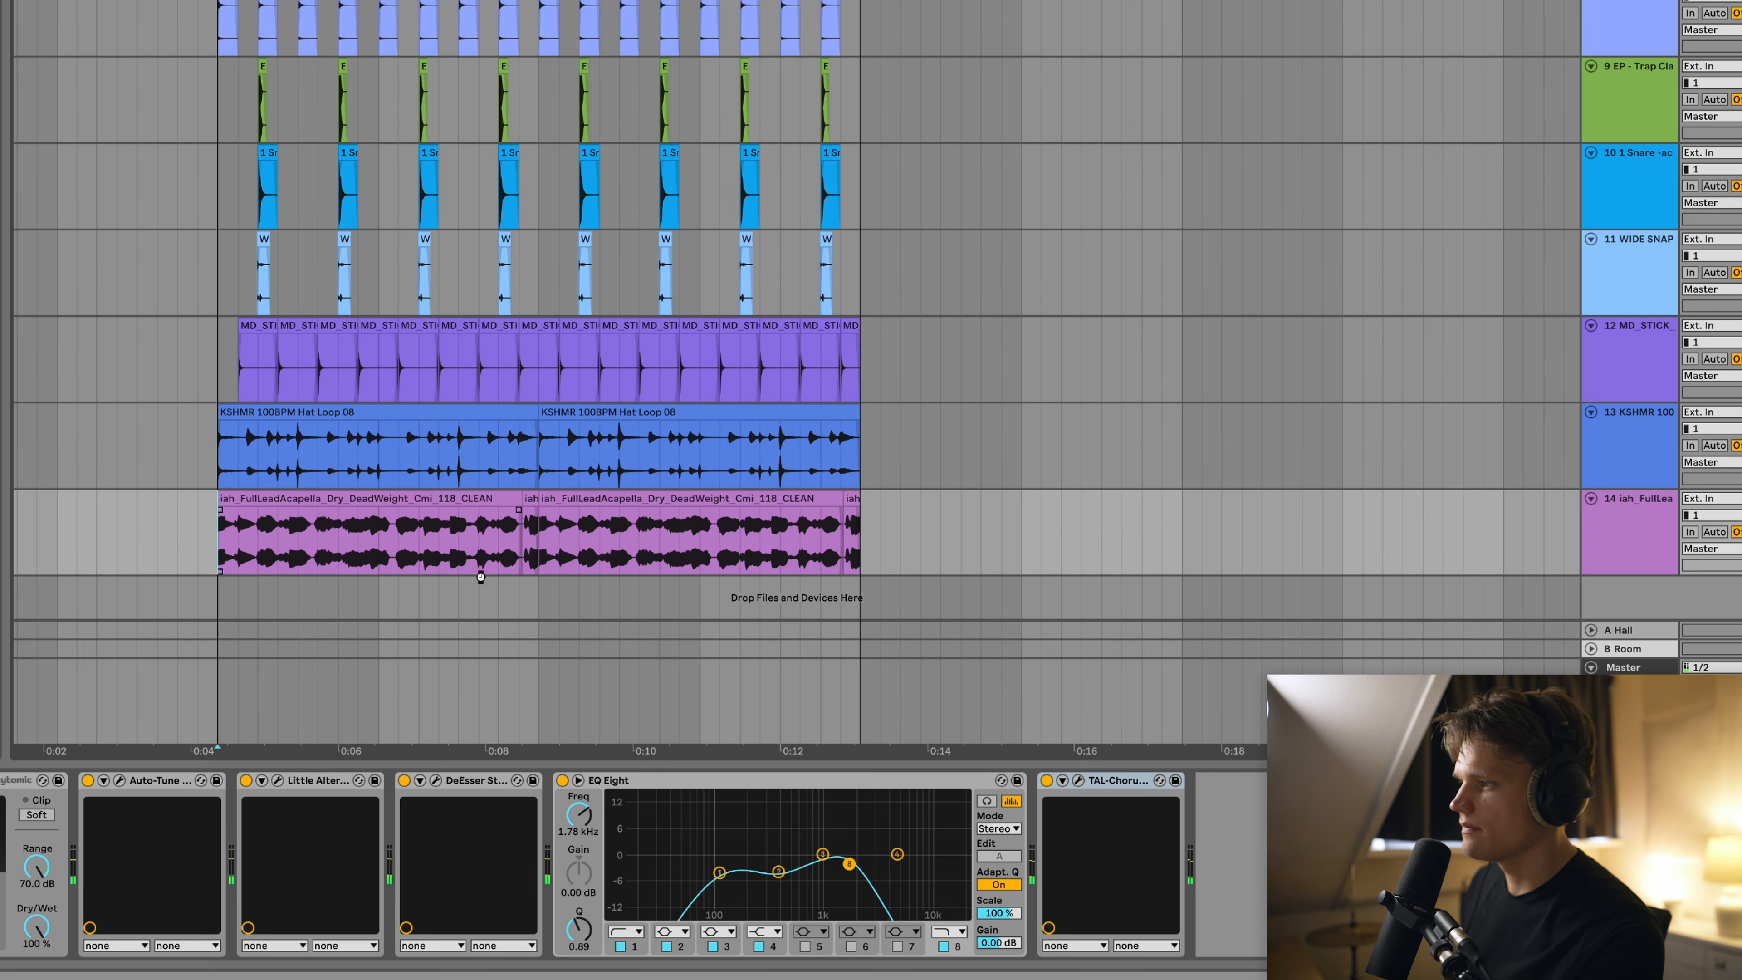
Insert a new audio track below the acapella track and freeze the acapella track
{"action": "left_click", "coordinate": [1611, 564]}
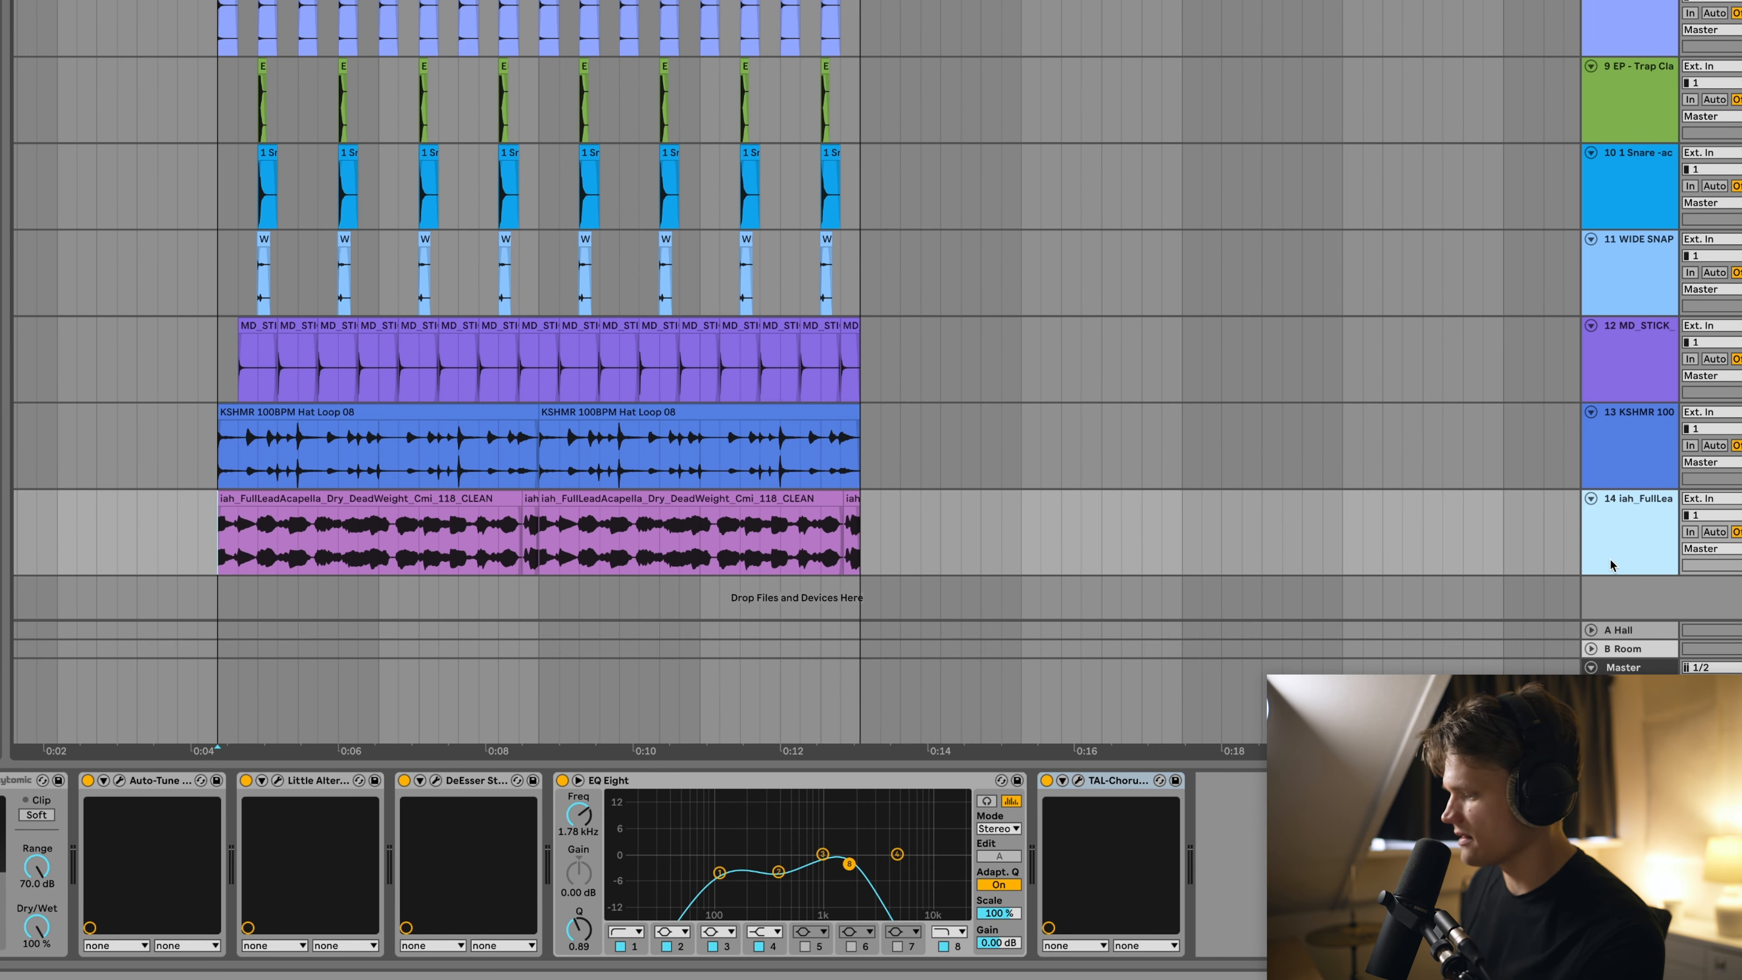
{"action": "key", "text": "super+t"}
{"action": "right_click", "coordinate": [1616, 486]}
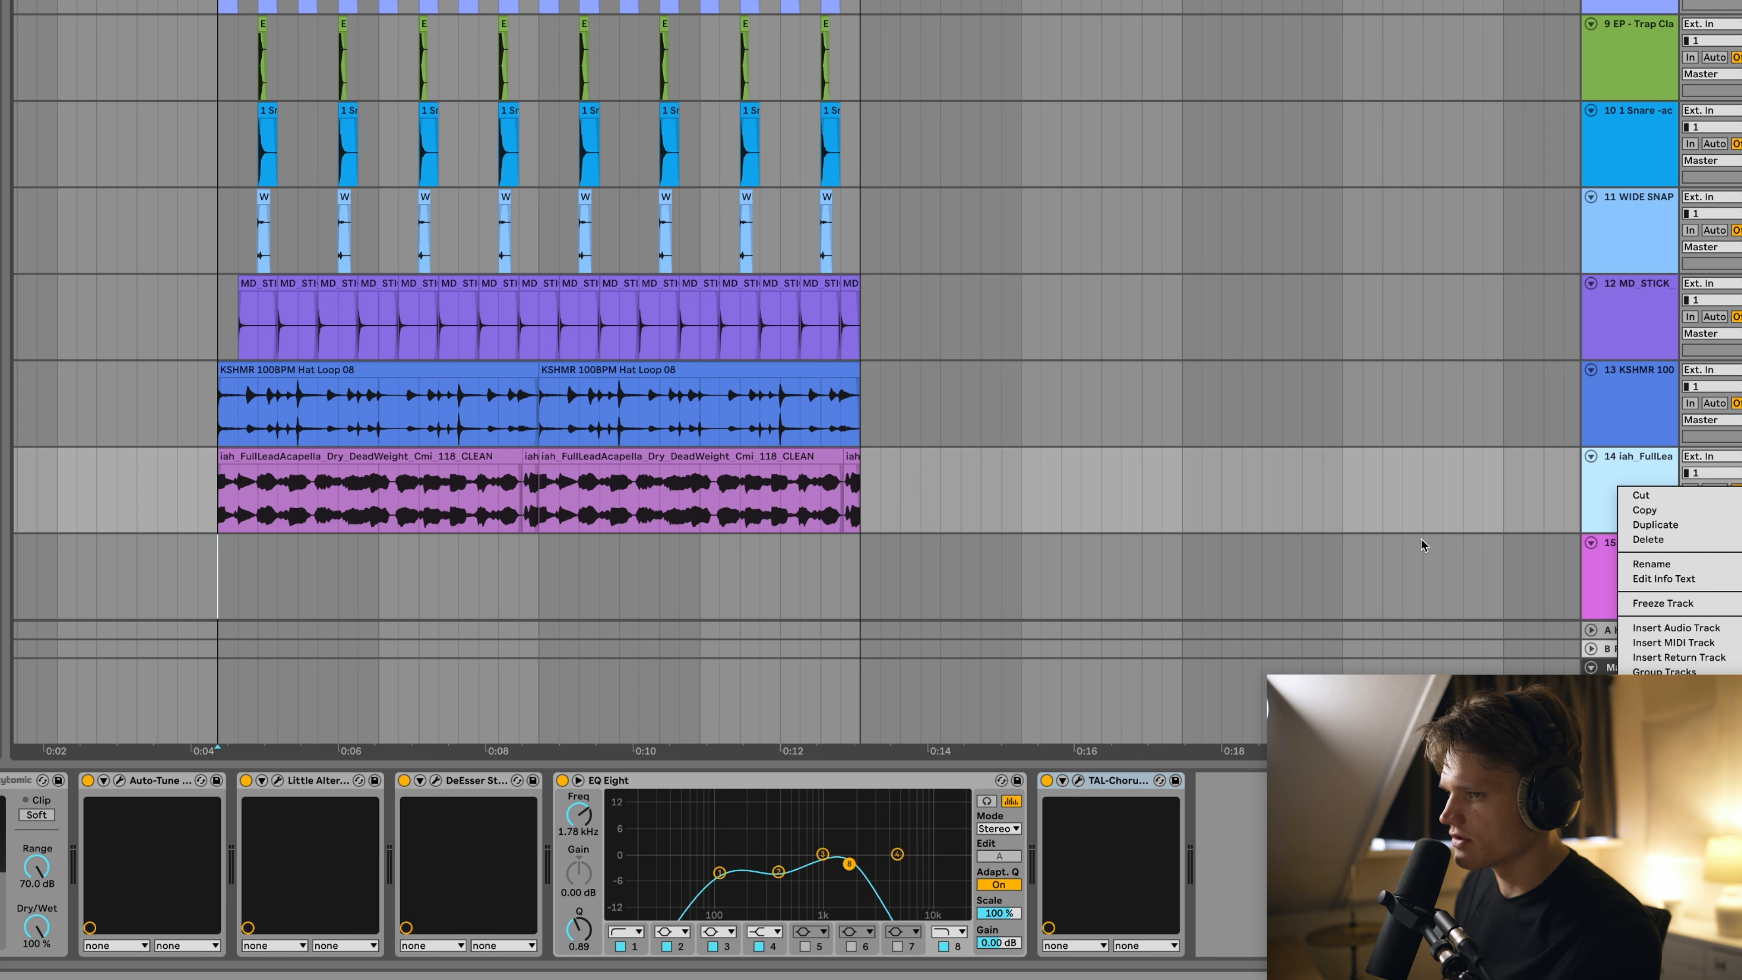
{"action": "left_click", "coordinate": [1662, 603]}
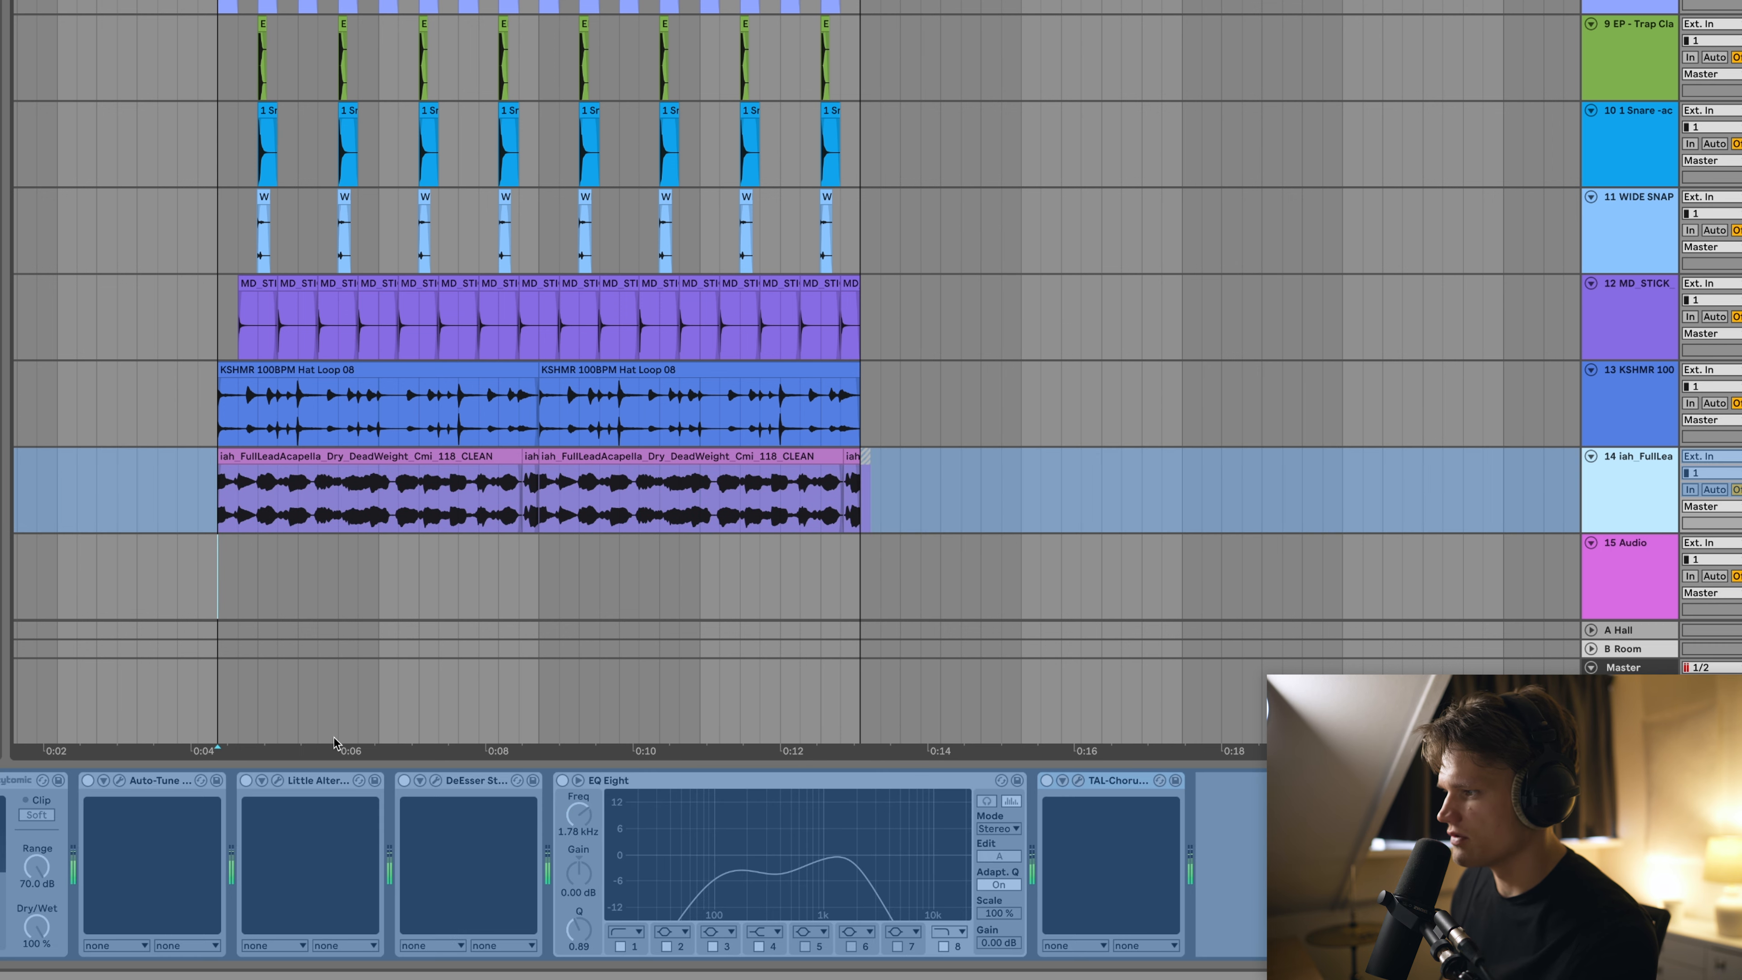
Copy all the frozen vocal clips onto the new audio track and flatten the original vocal track
{"action": "left_click", "coordinate": [375, 484]}
{"action": "left_click", "coordinate": [852, 457], "text": "shift"}
{"action": "left_click_drag", "start_coordinate": [523, 473], "coordinate": [494, 557]}
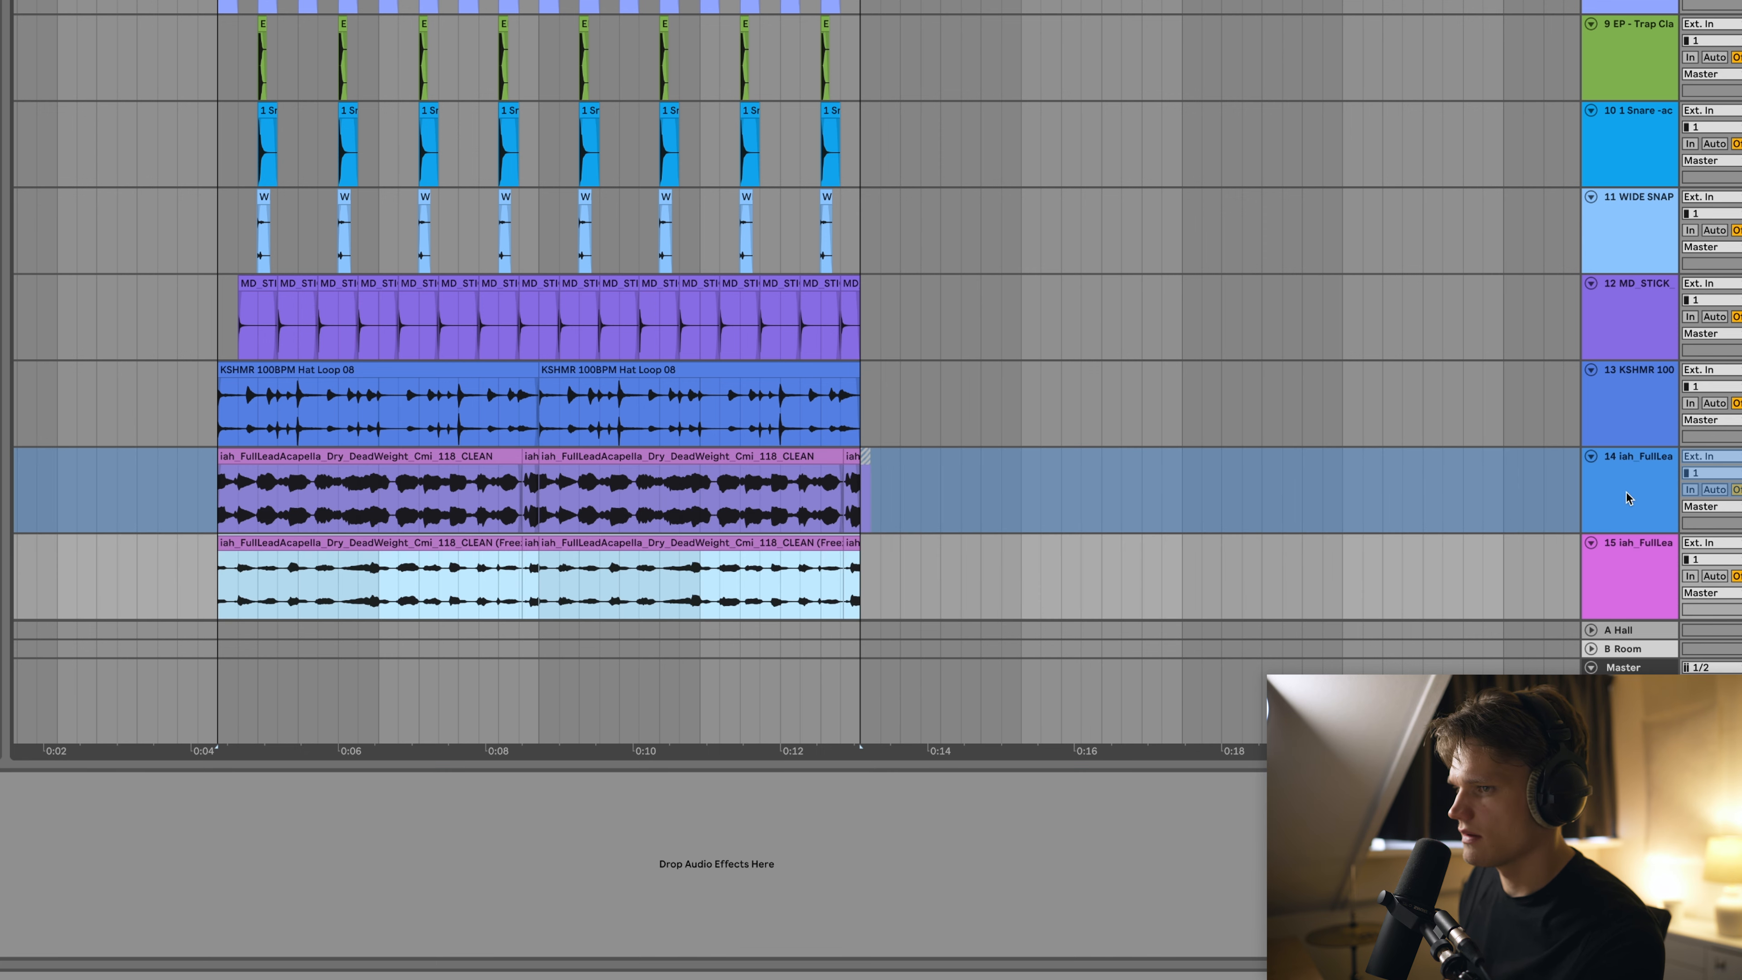
{"action": "right_click", "coordinate": [1627, 497]}
{"action": "left_click", "coordinate": [1668, 627]}
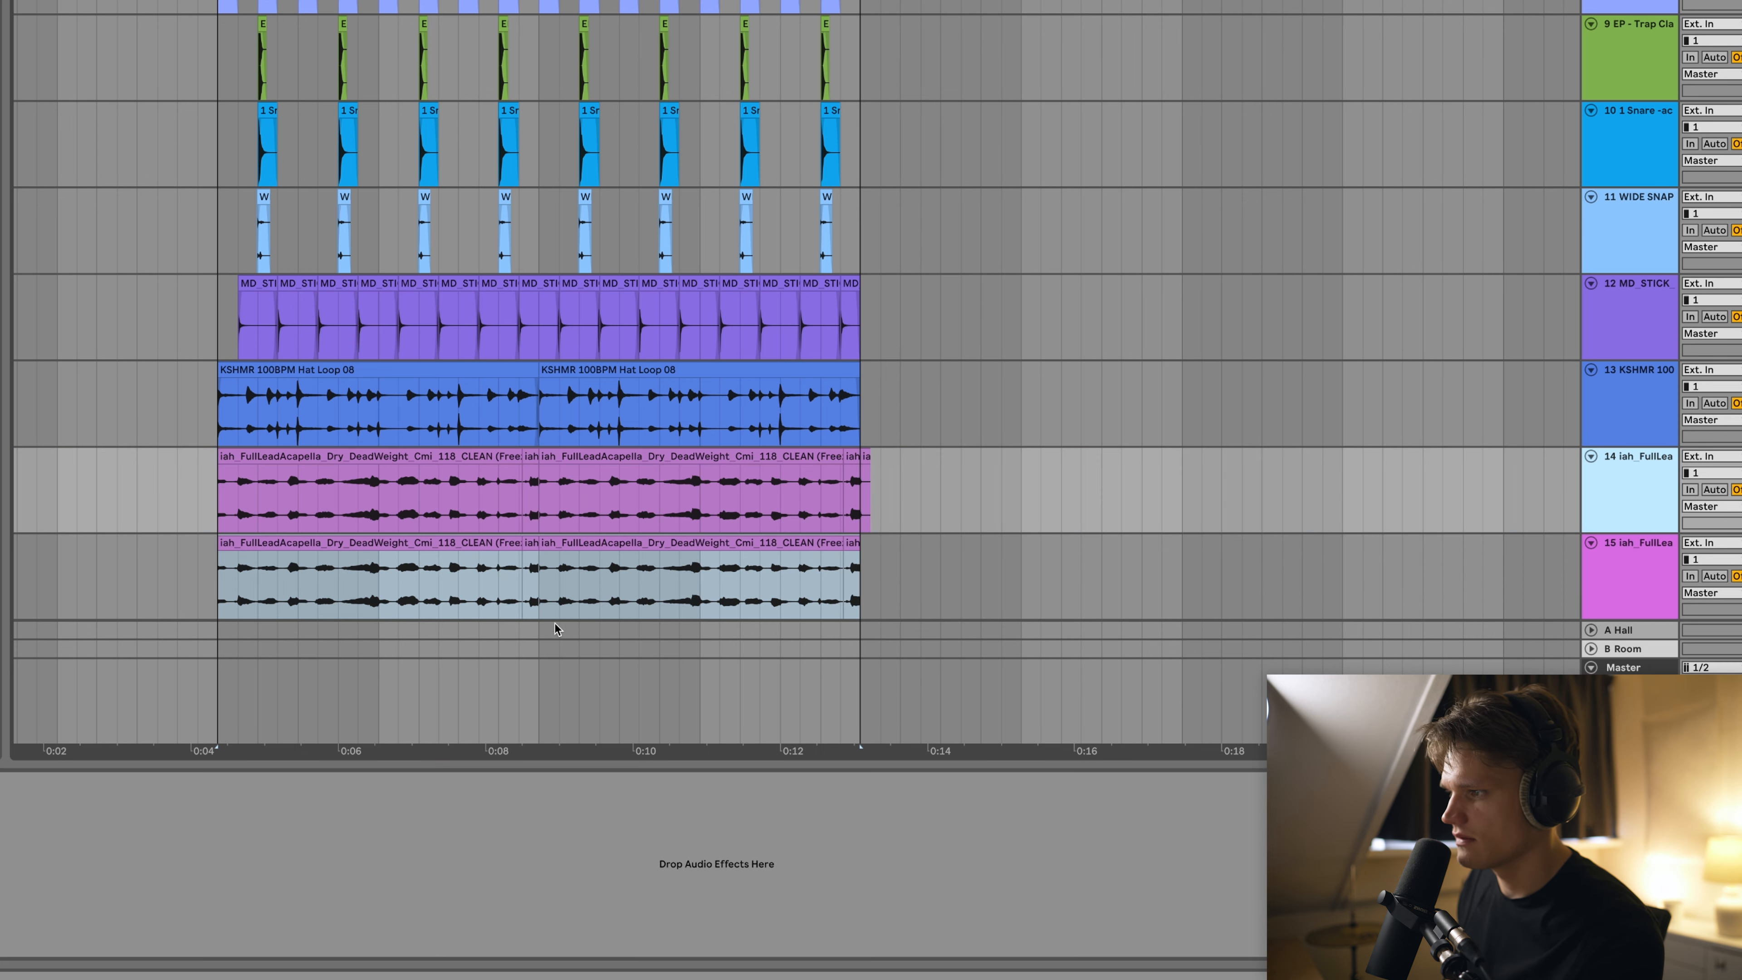
Add Auto Filter at 2.92 kHz with 36 % resonance to the copied vocal track, followed by a Saturator with adjusted drive
{"action": "double_click", "coordinate": [443, 544]}
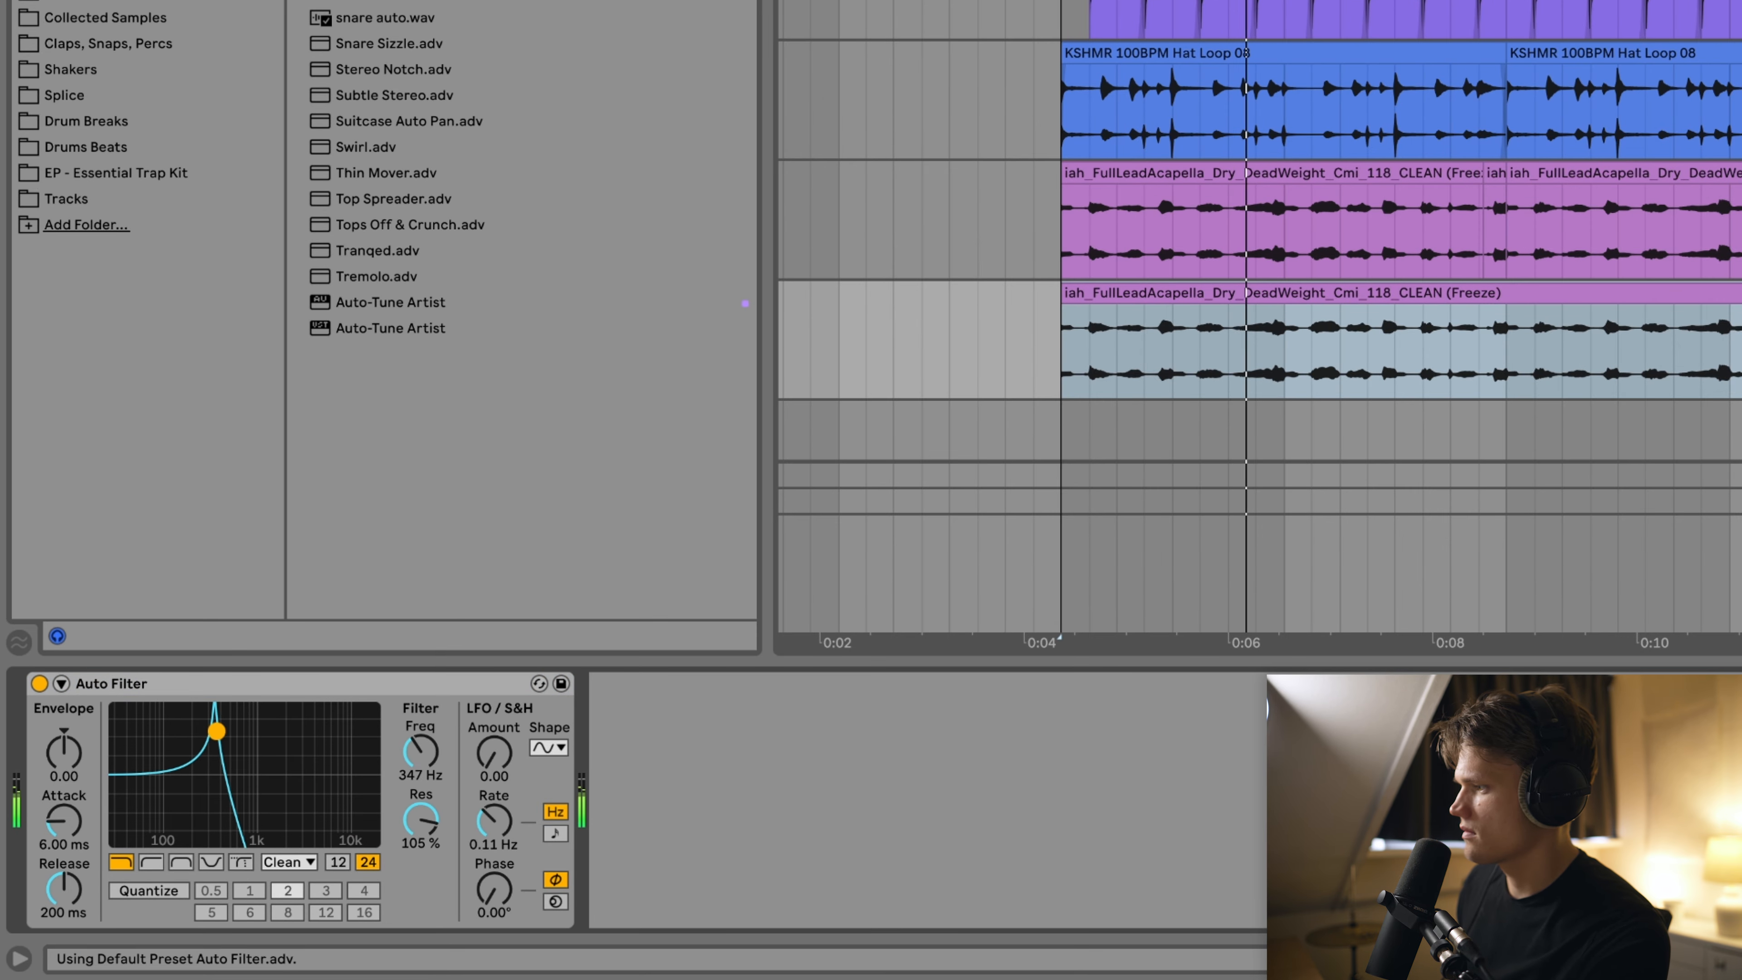
{"action": "left_click_drag", "start_coordinate": [217, 730], "coordinate": [297, 802]}
{"action": "left_click", "coordinate": [333, 686]}
{"action": "key", "text": "super+f"}
{"action": "type", "text": "sat"}
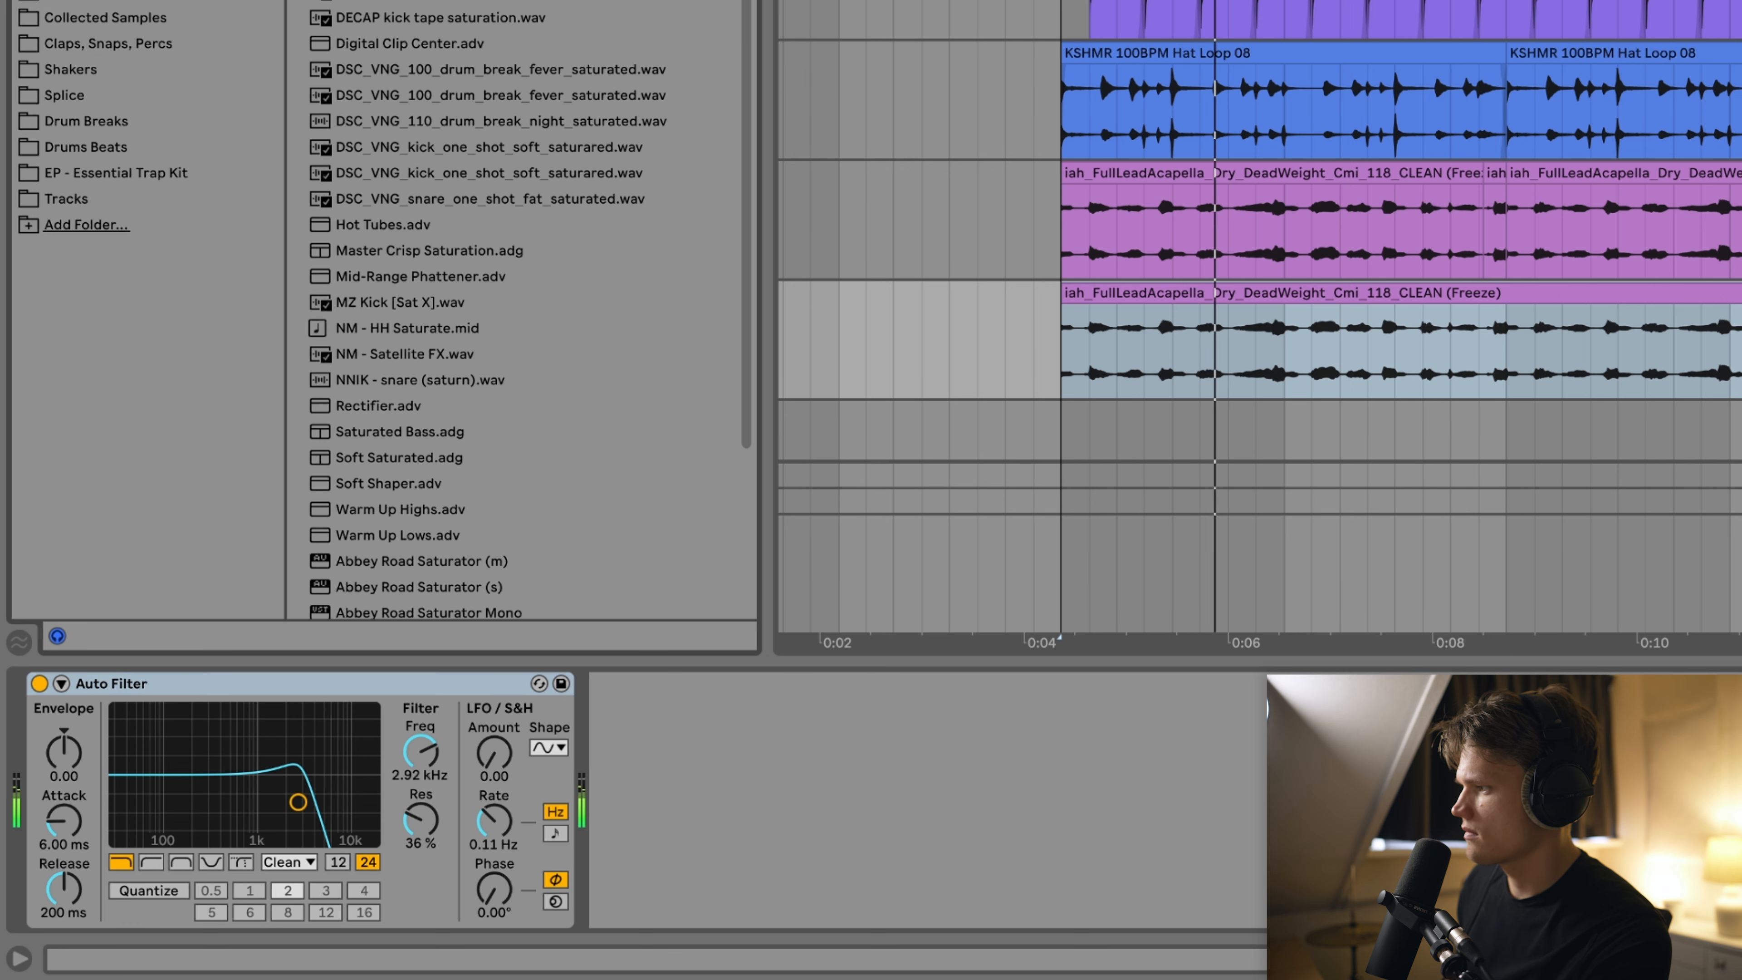
{"action": "key", "text": "Return"}
{"action": "mouse_move", "coordinate": [623, 745]}
{"action": "left_mouse_down"}
{"action": "mouse_move", "coordinate": [623, 728]}
{"action": "mouse_move", "coordinate": [623, 742]}
{"action": "left_mouse_up"}
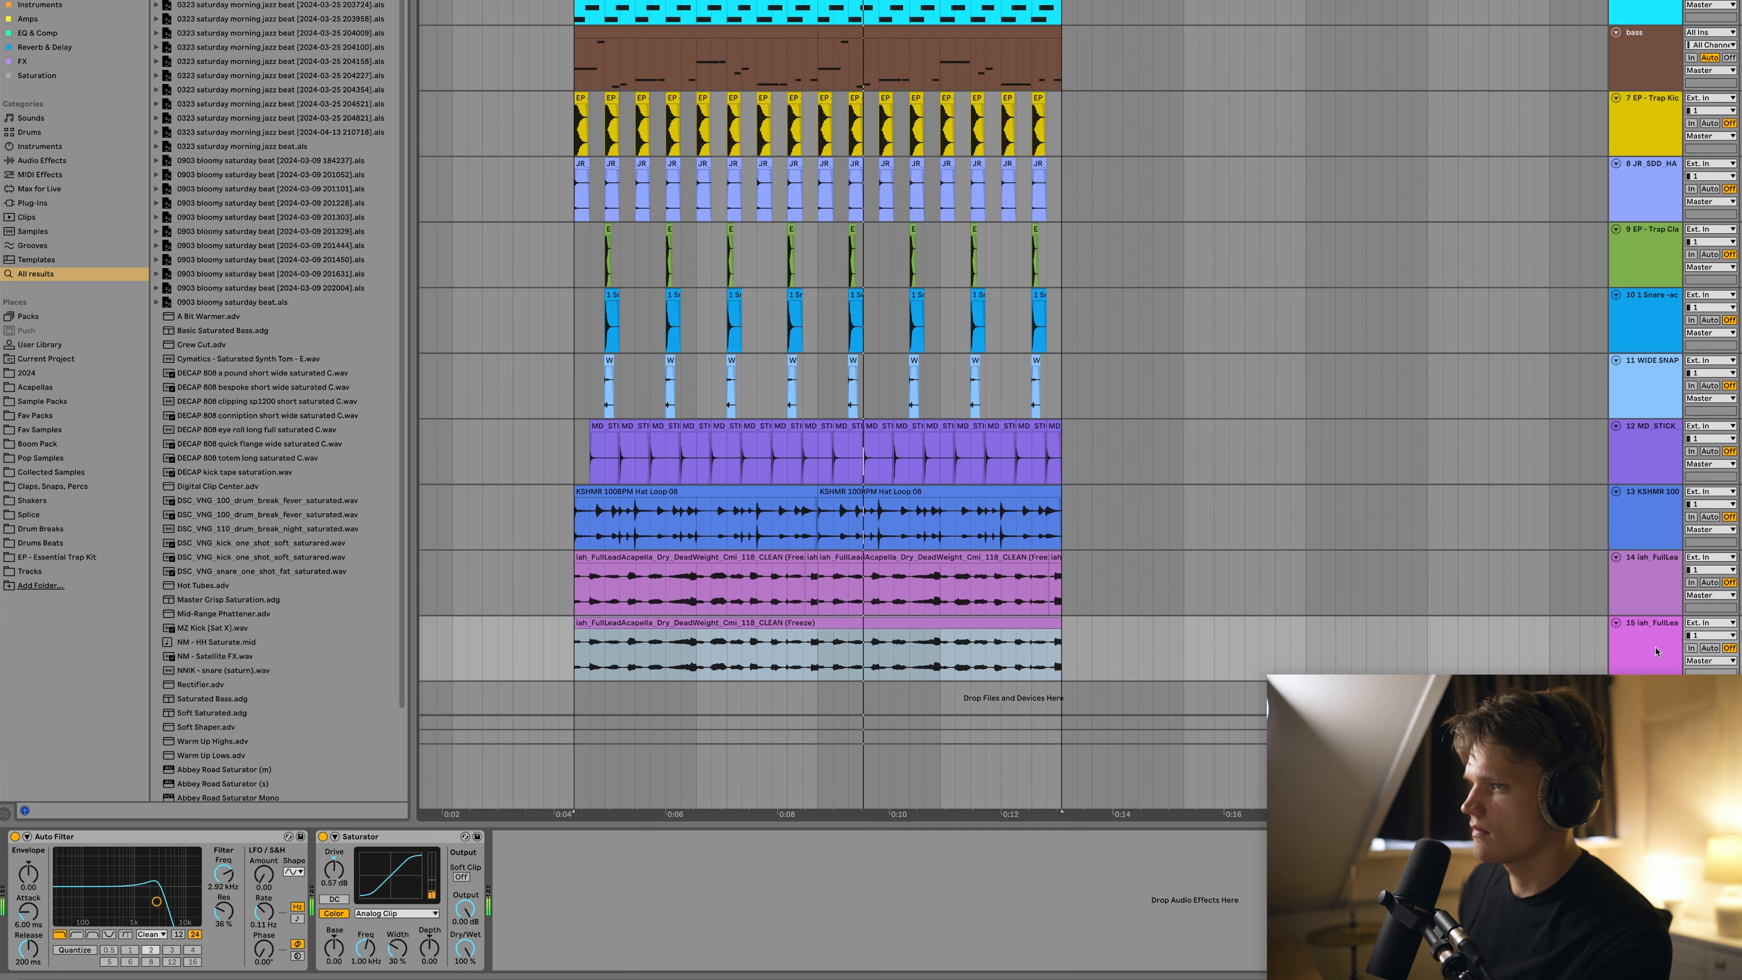
Duplicate the filtered vocal track and transpose the clip on the duplicate
{"action": "left_click", "coordinate": [1654, 645]}
{"action": "key", "text": "super+d"}
{"action": "double_click", "coordinate": [782, 656]}
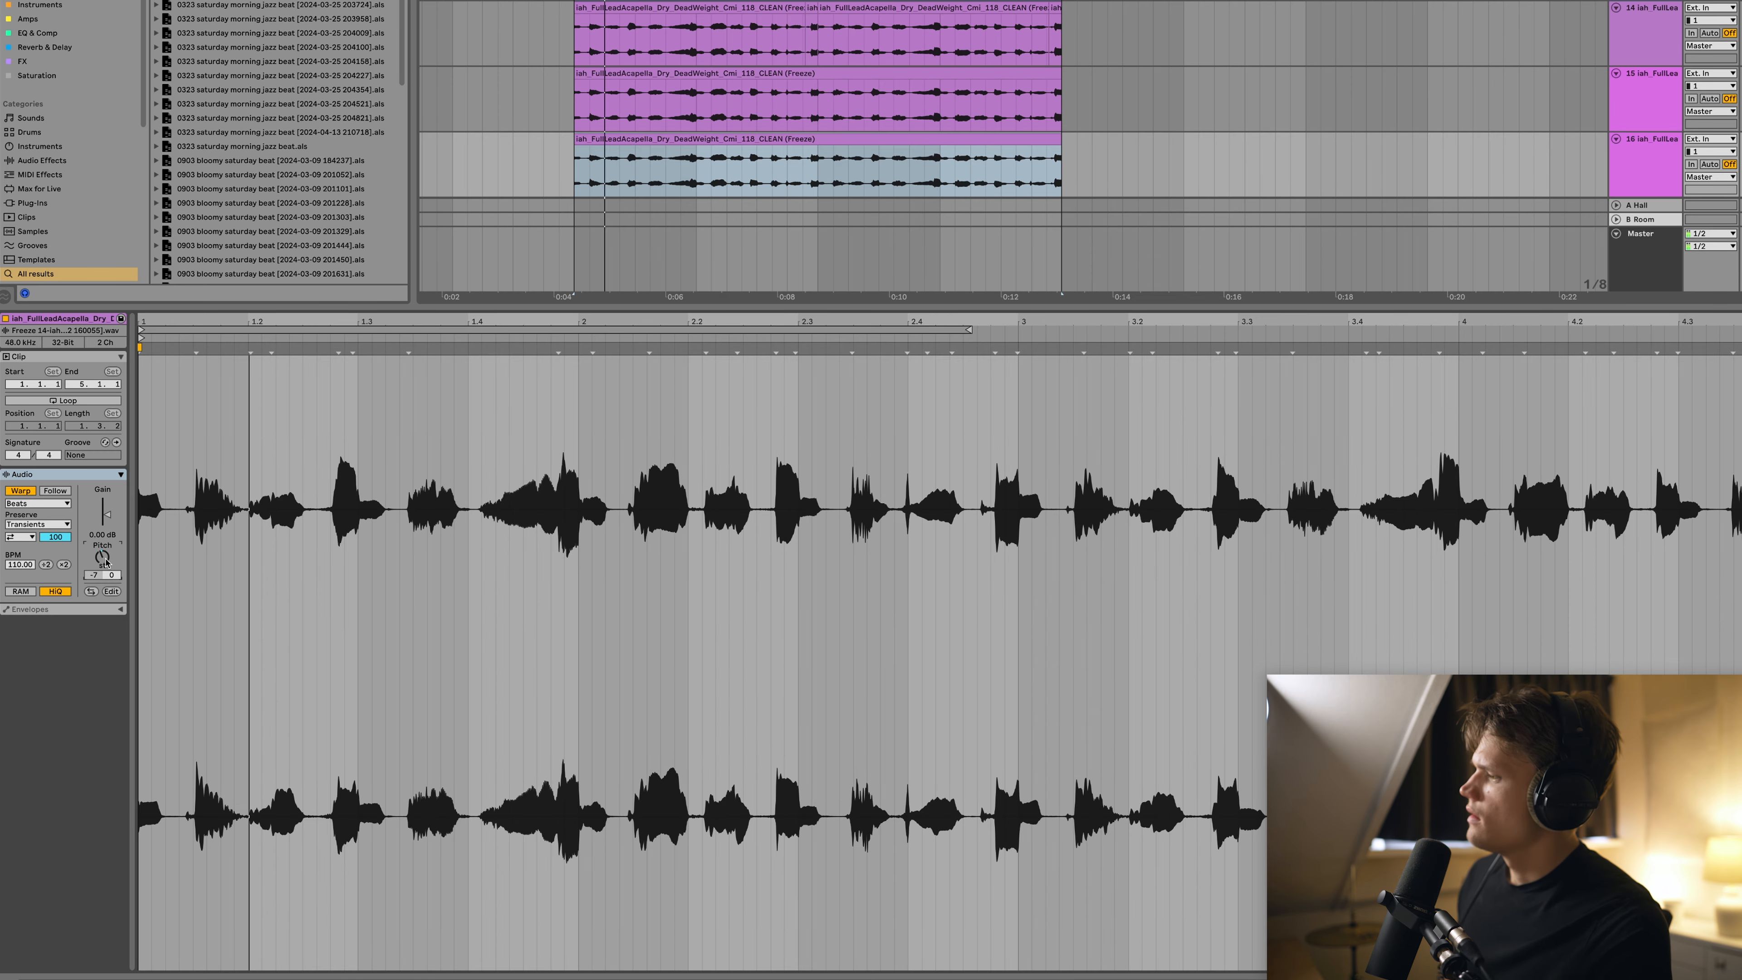
{"action": "key", "text": "shift+Tab"}
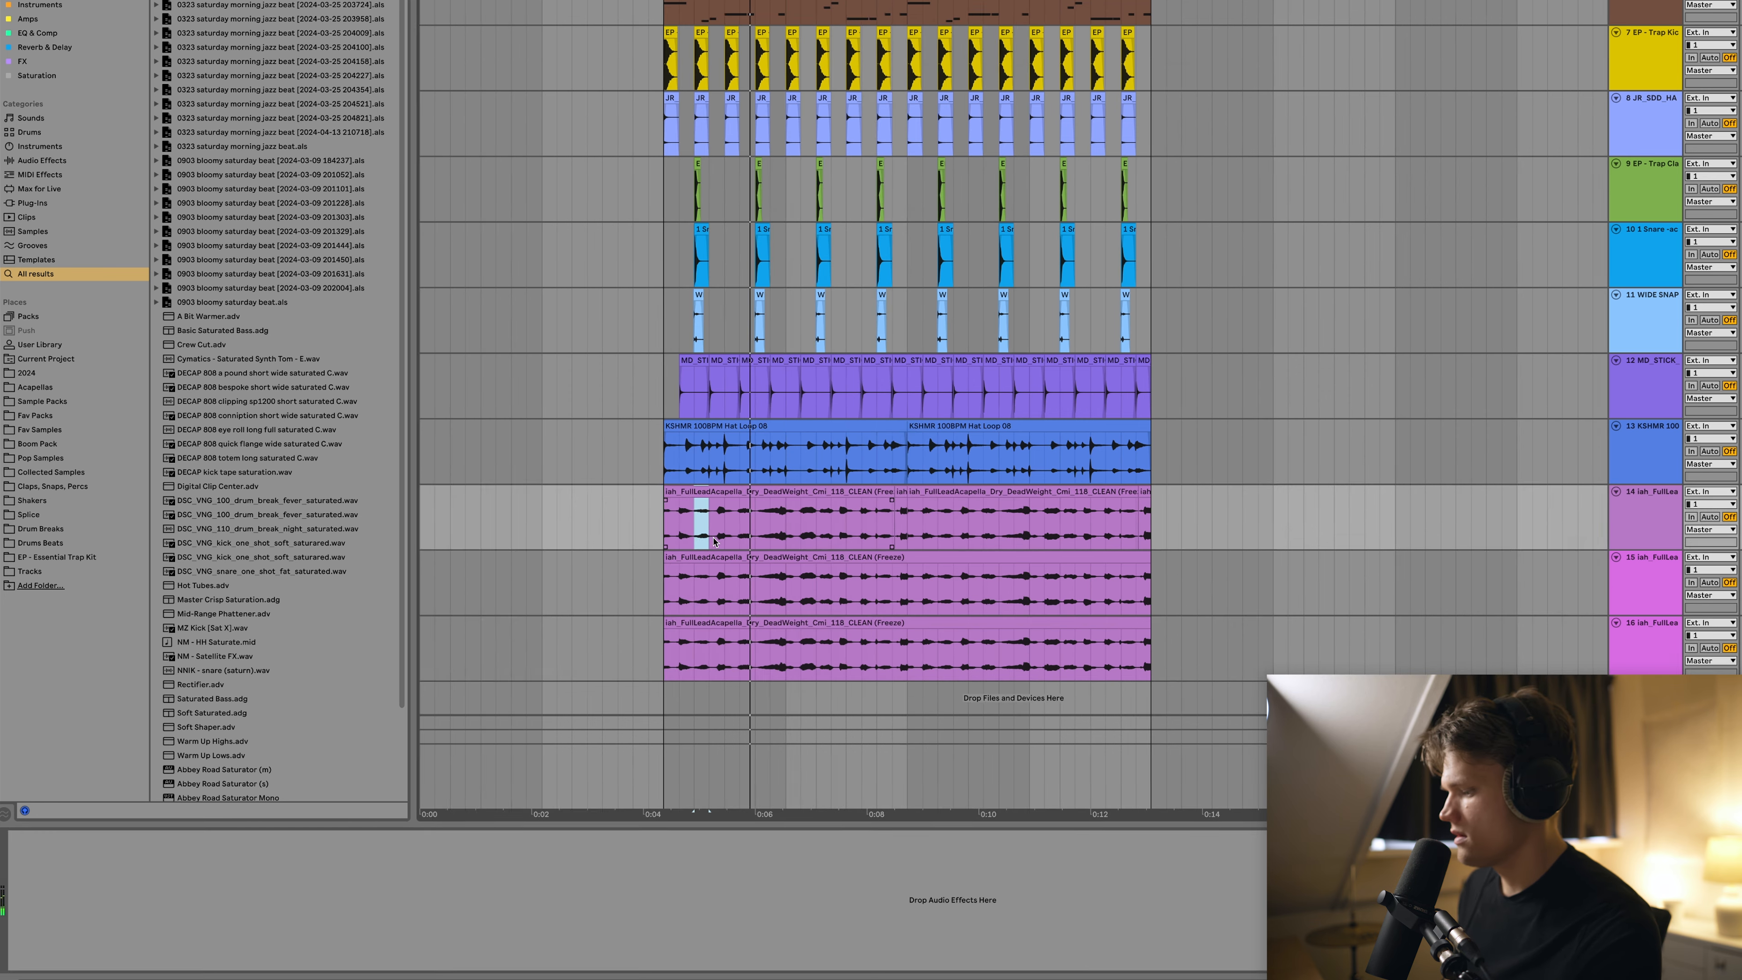
Cut short gaps at different points into the clips of the three vocal tracks across bars 3 to 6
{"action": "key", "text": "Delete"}
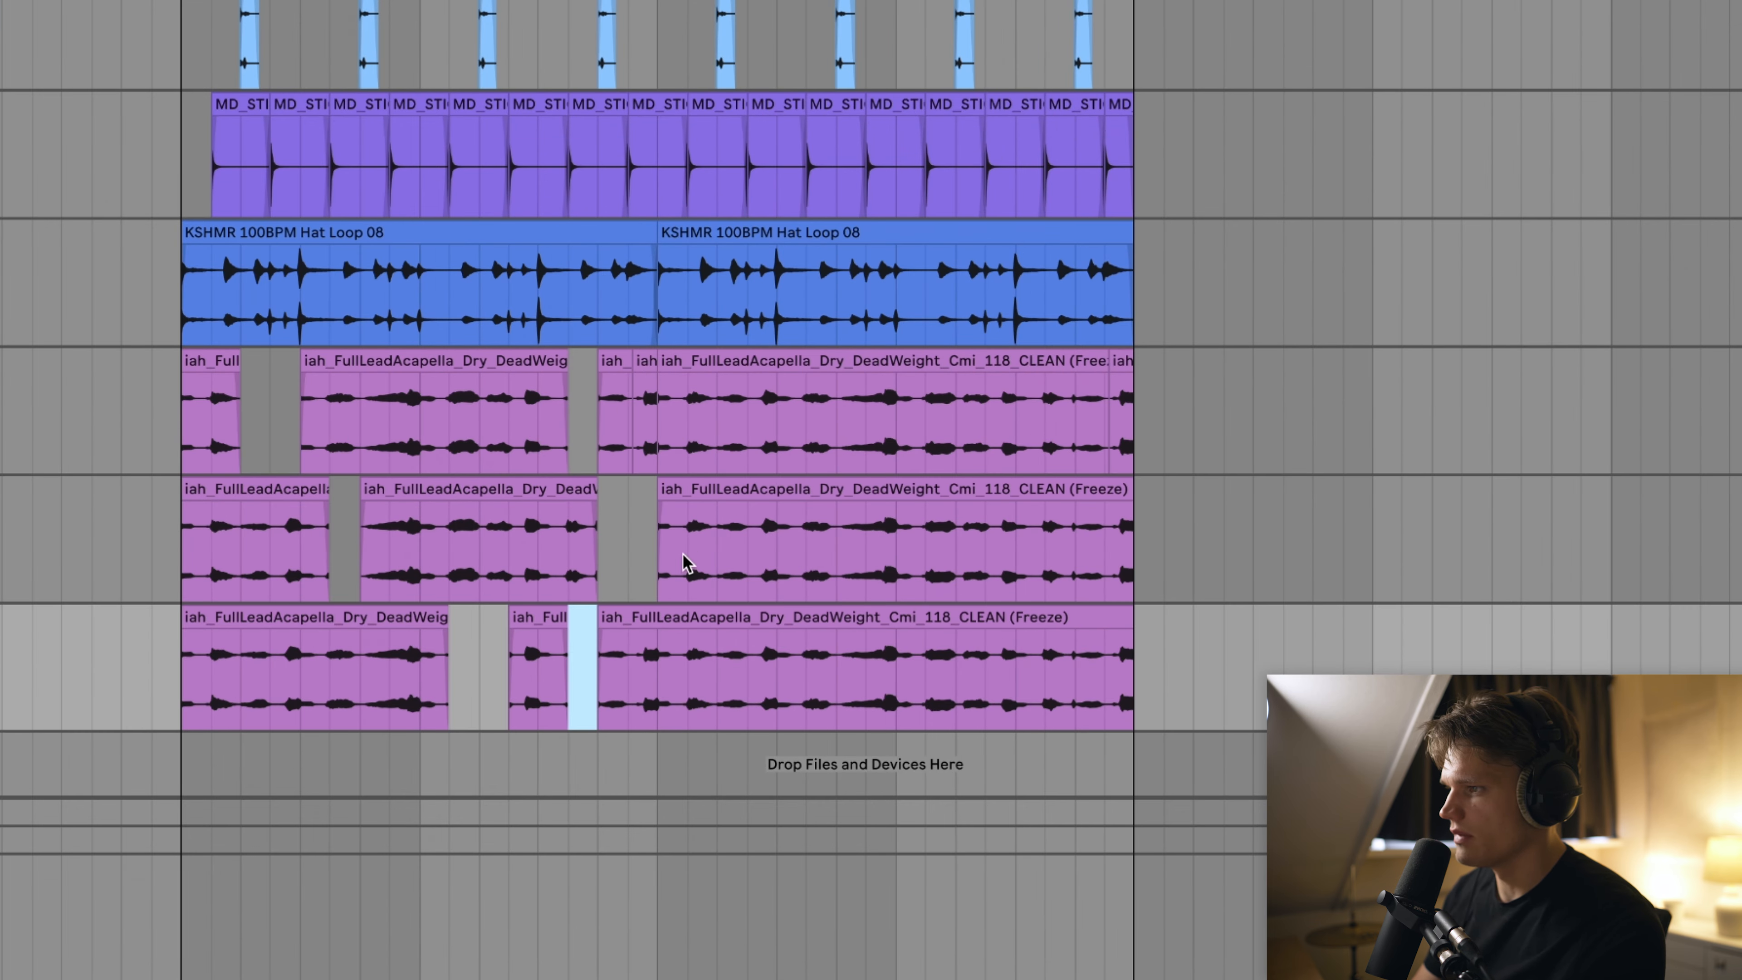
{"action": "key", "text": "Delete"}
{"action": "left_click_drag", "start_coordinate": [684, 562], "coordinate": [748, 562]}
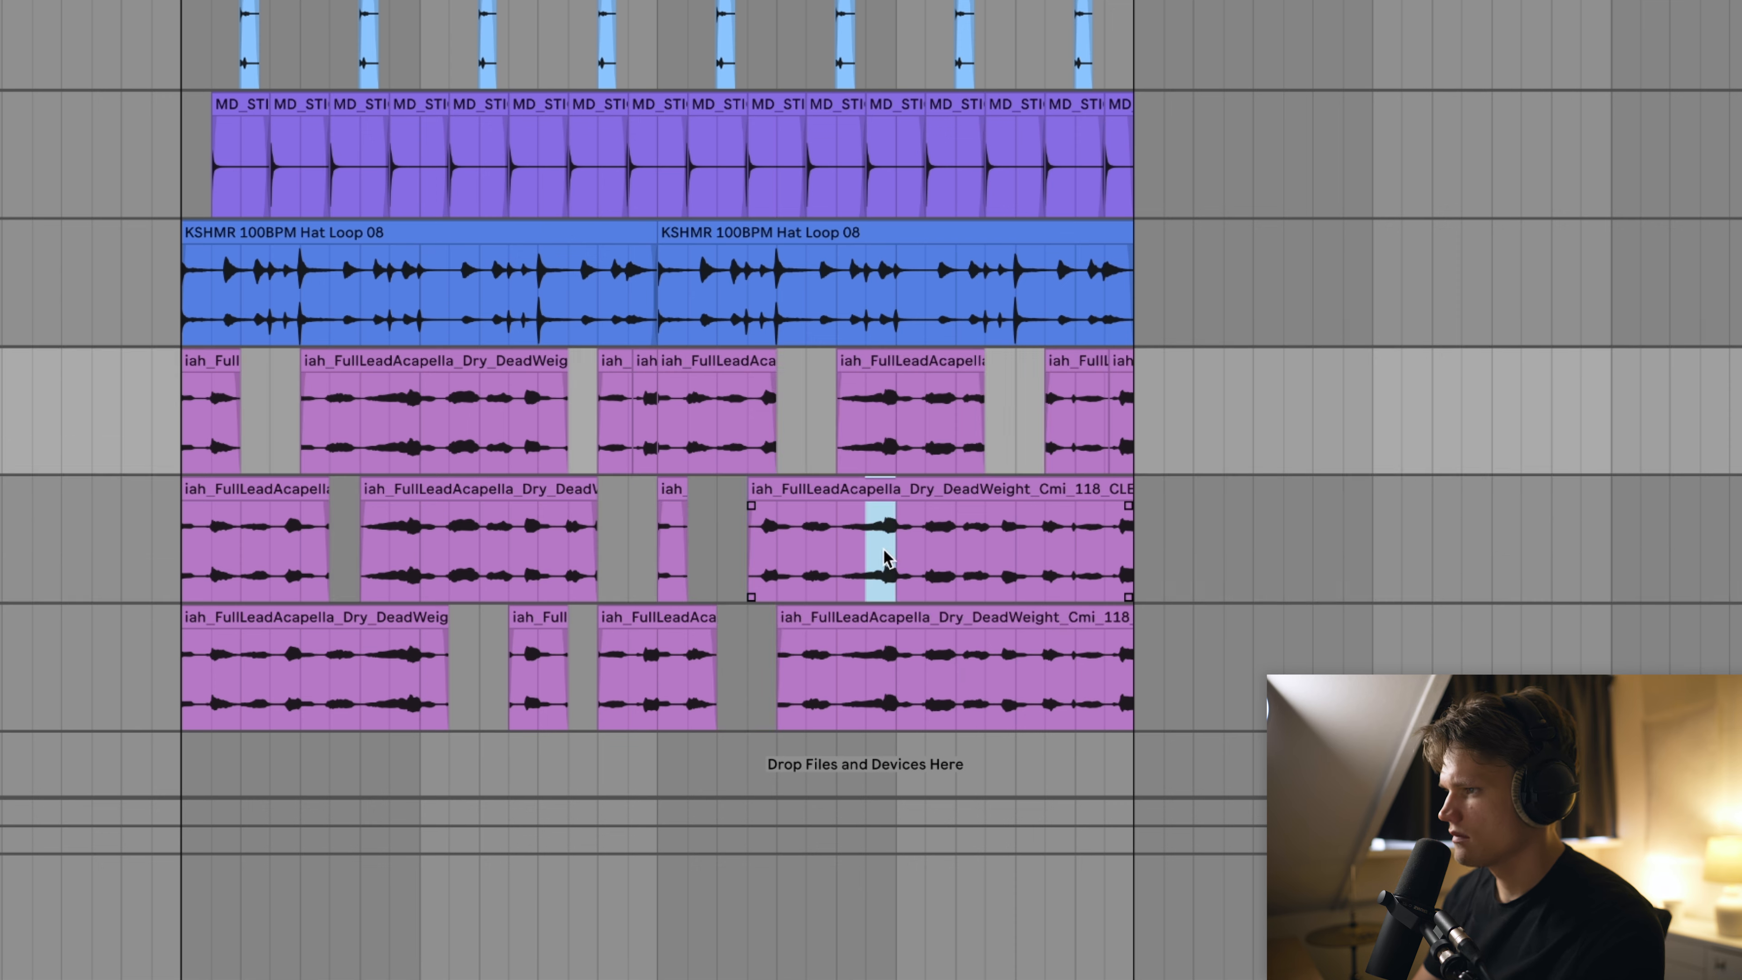
{"action": "key", "text": "Delete"}
{"action": "left_click_drag", "start_coordinate": [896, 700], "coordinate": [985, 700]}
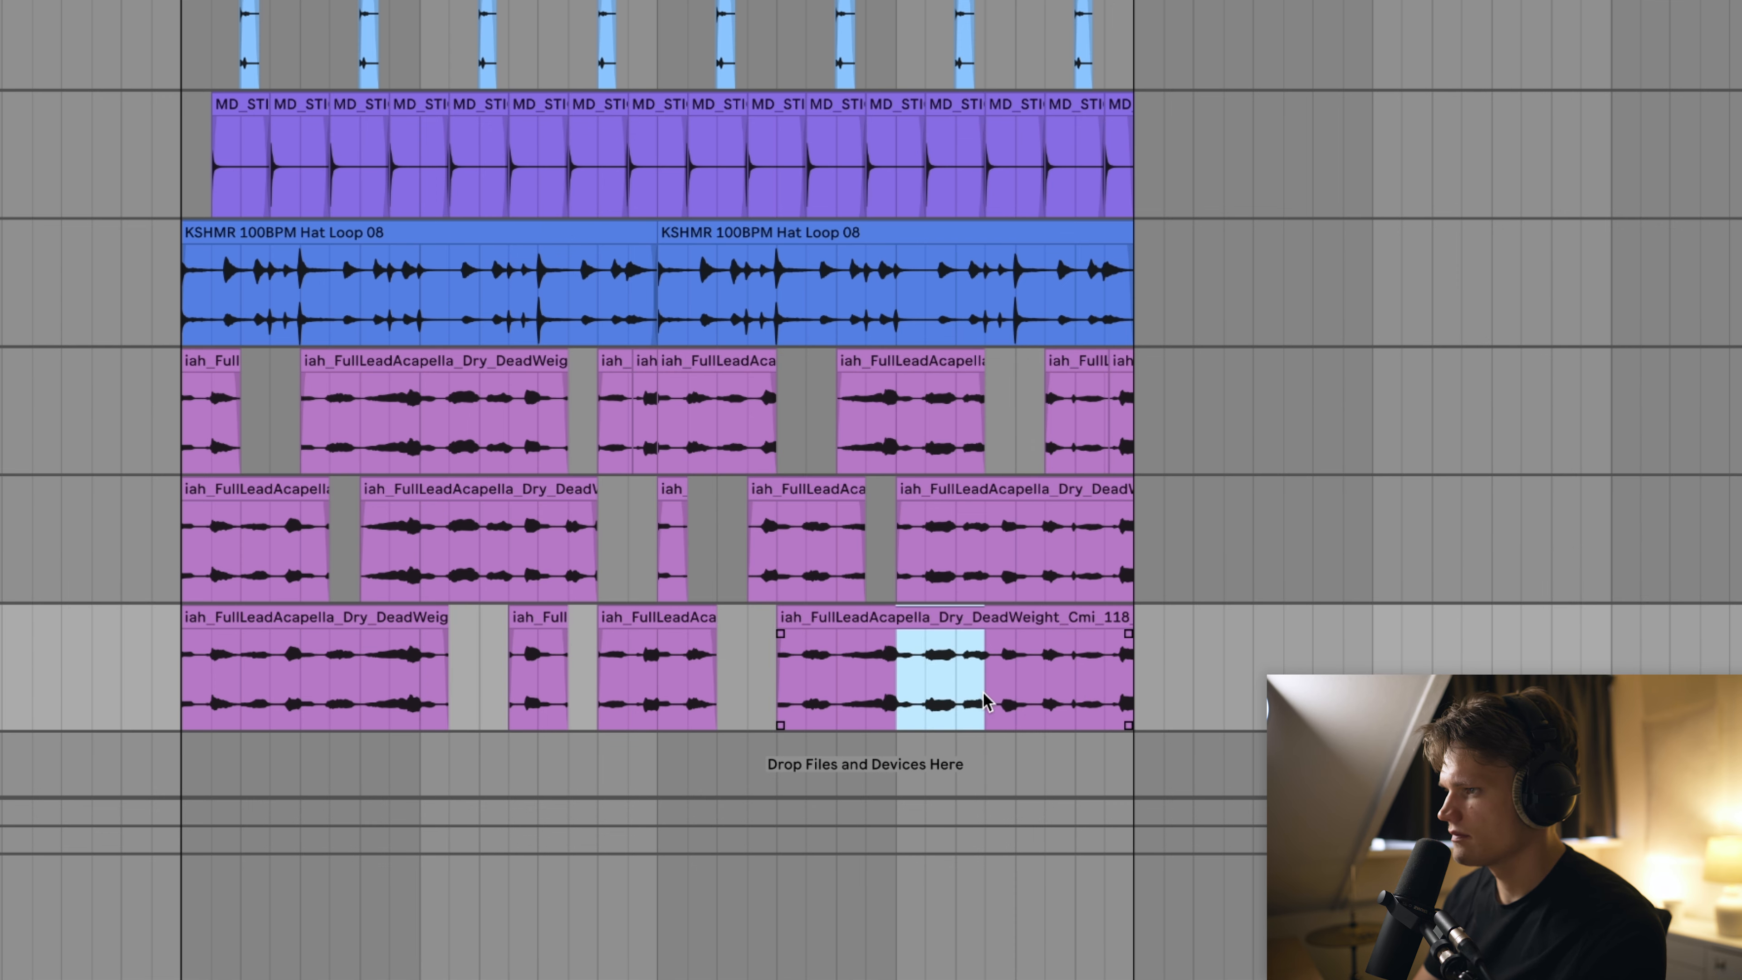
{"action": "key", "text": "Delete"}
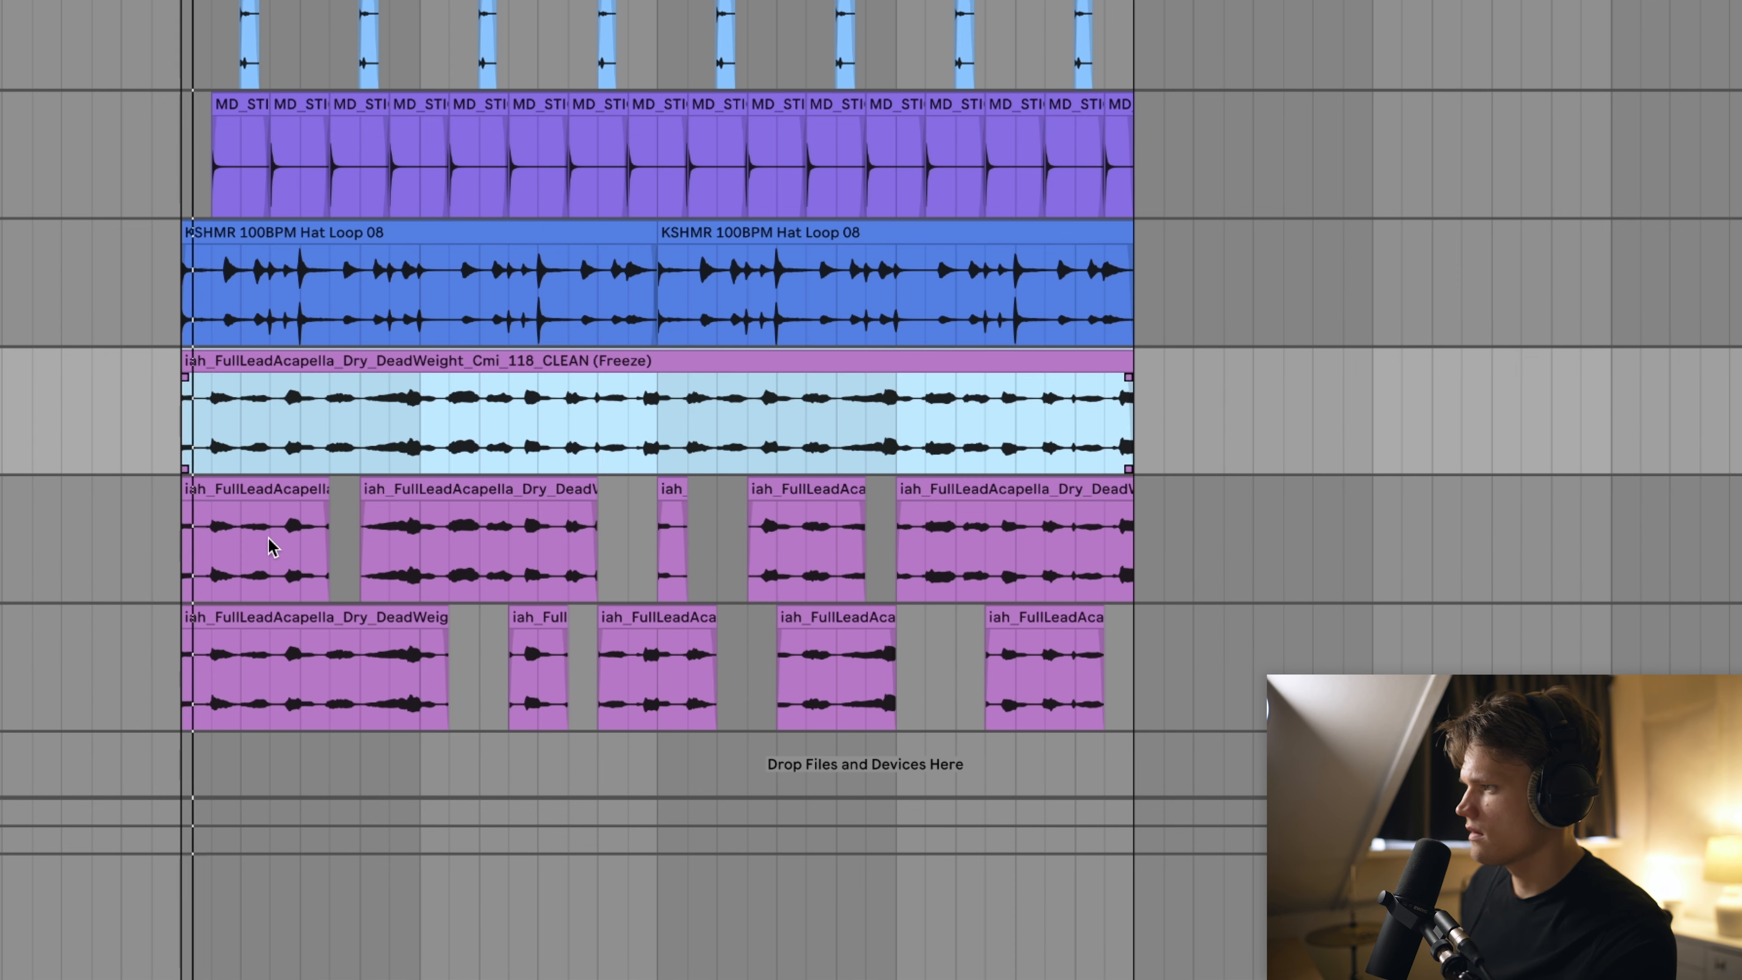
{"action": "left_click", "coordinate": [273, 548]}
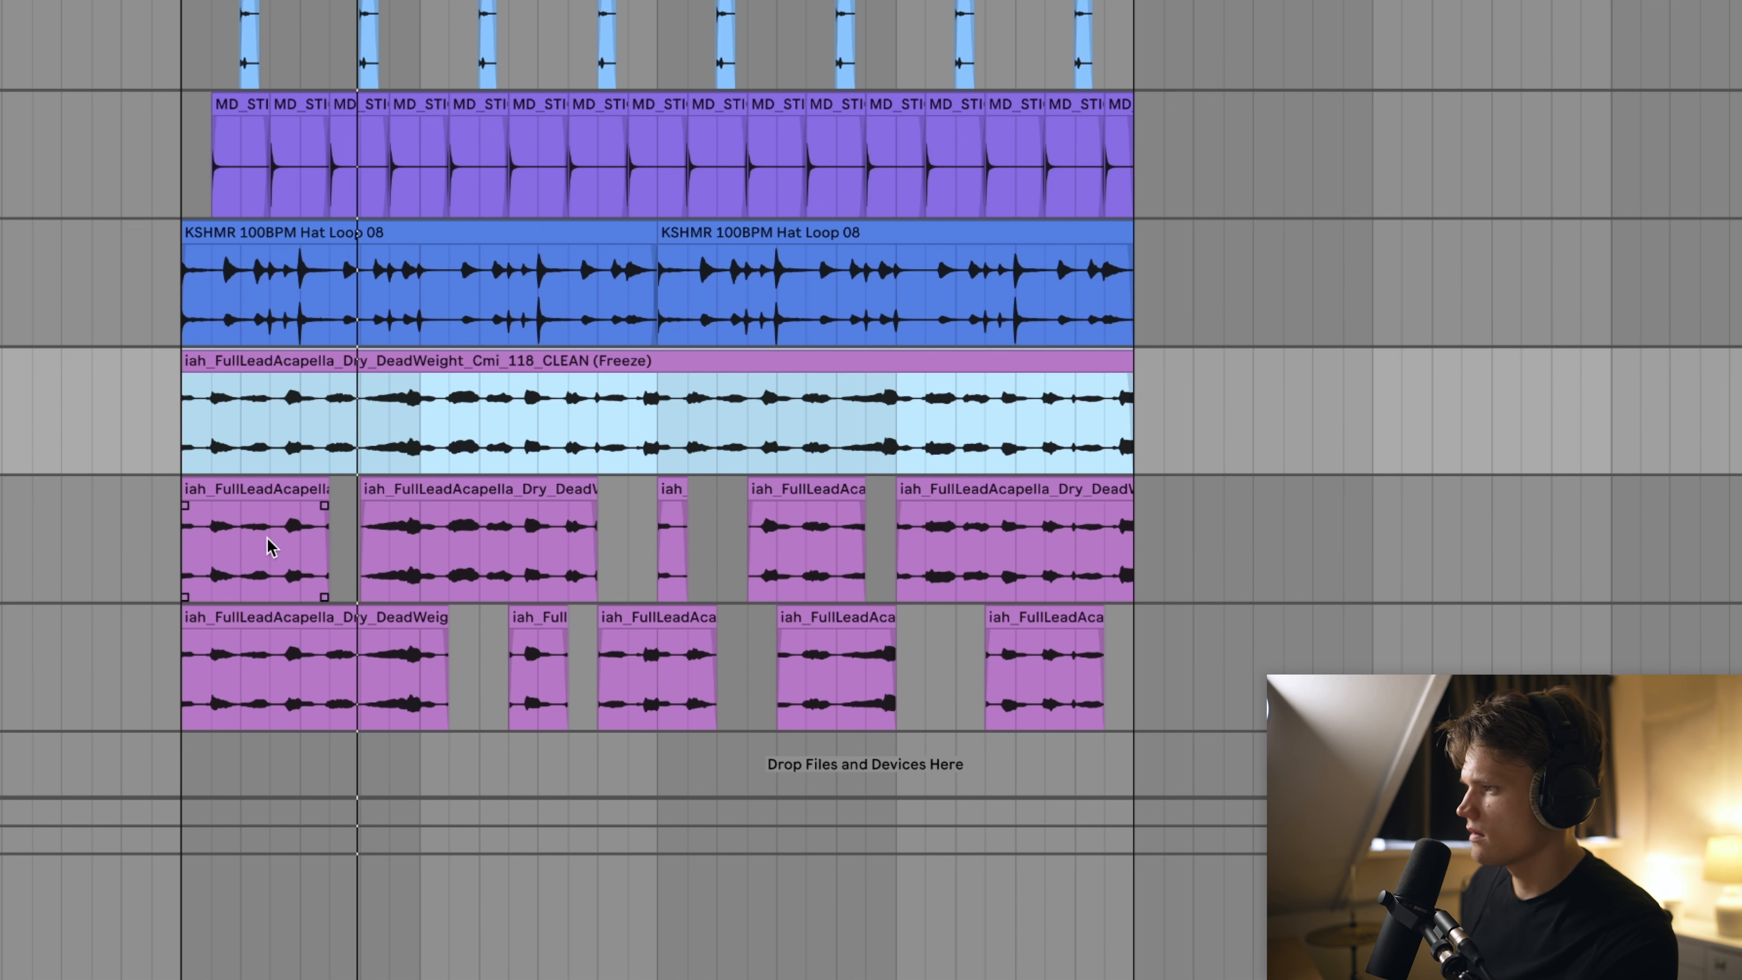
Group the three vocal tracks and add Kickstart 2 to the group, synced at 1/4 with 100% mix
{"action": "left_click_drag", "start_coordinate": [656, 542], "coordinate": [191, 643]}
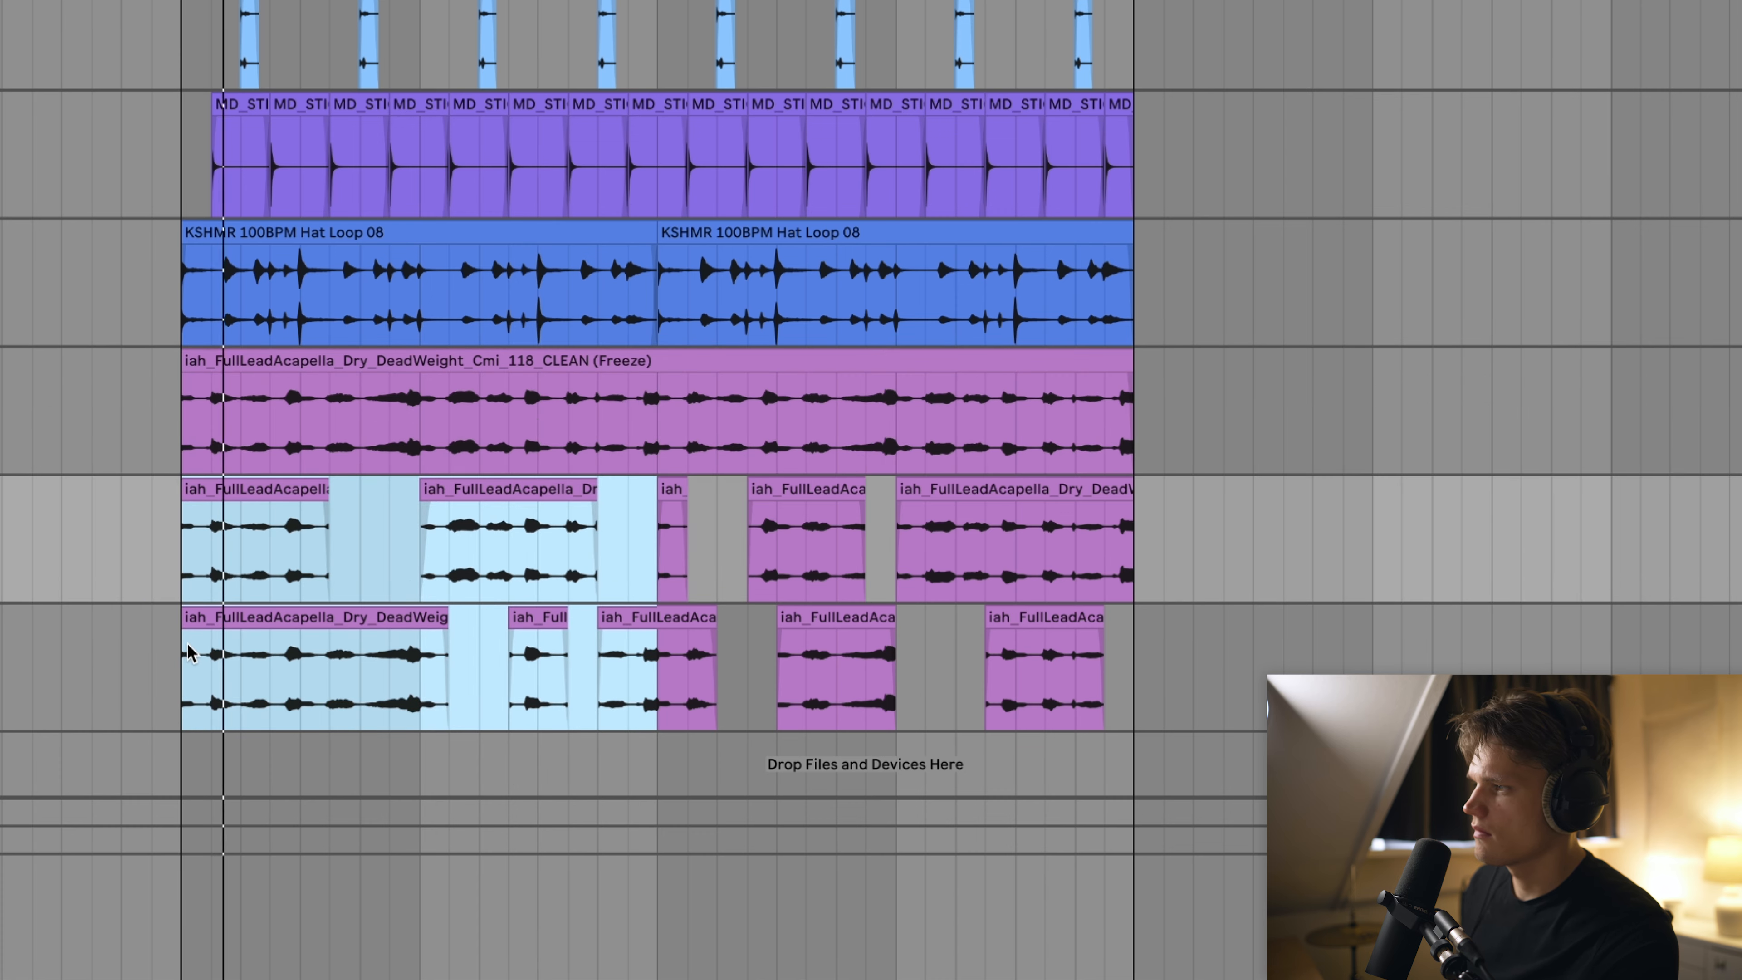
{"action": "left_click", "coordinate": [1735, 665]}
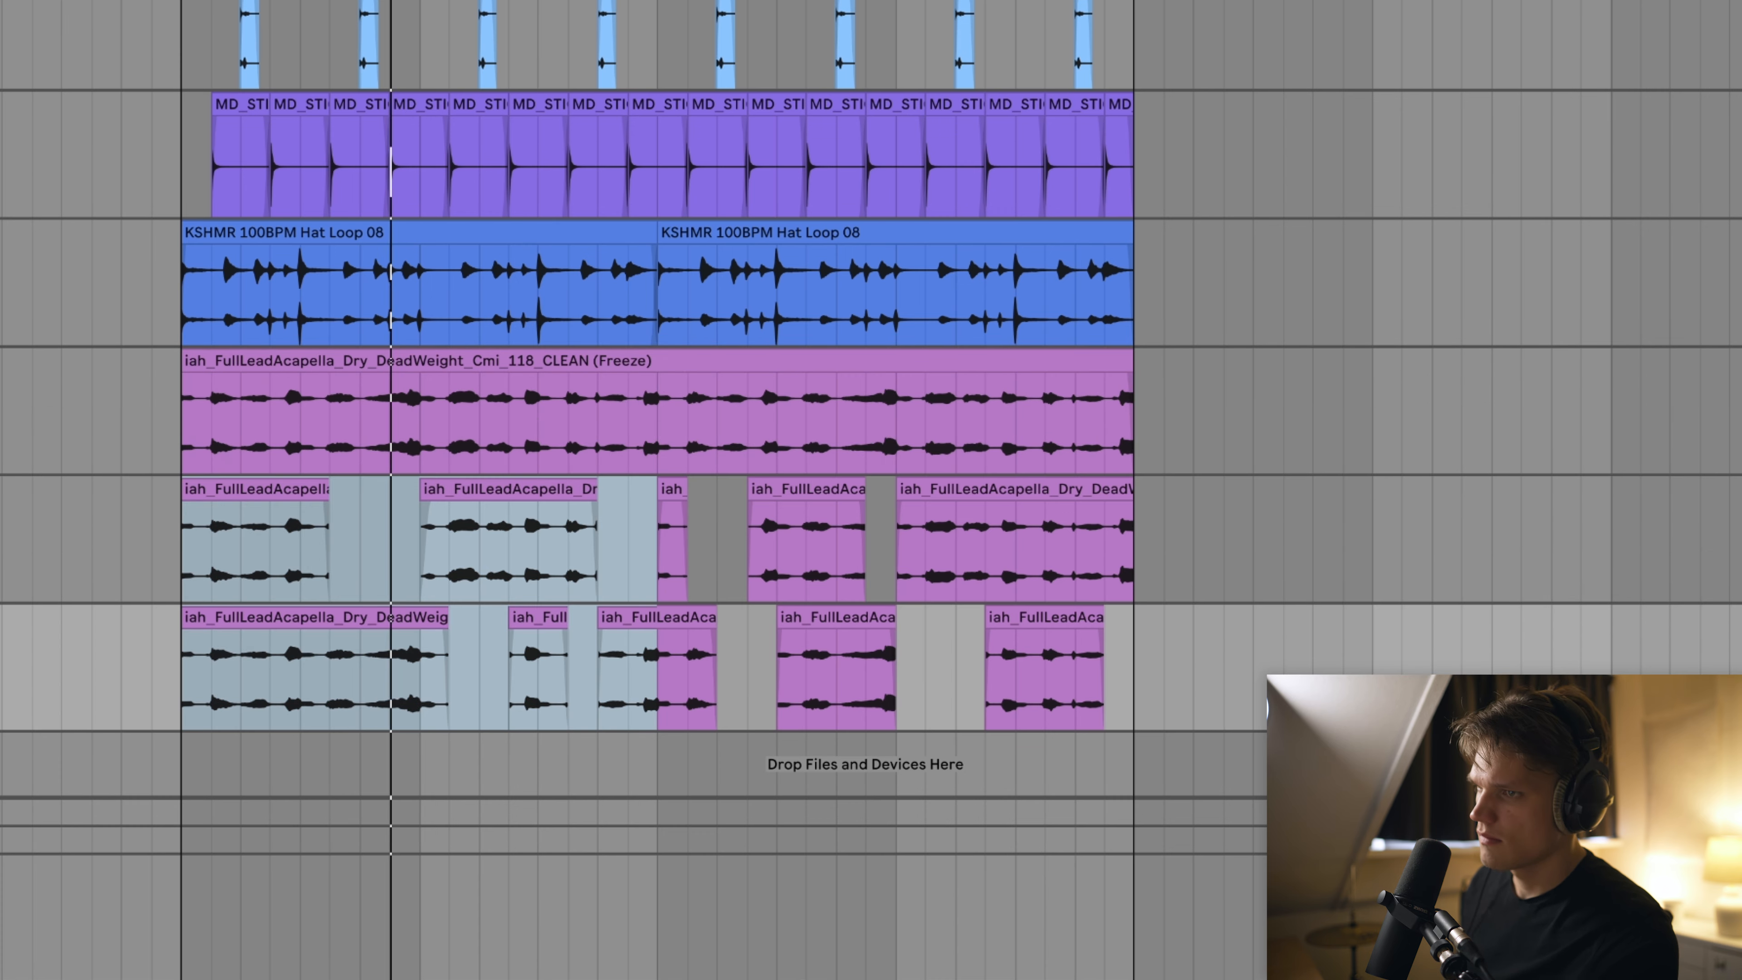
{"action": "left_click", "coordinate": [1735, 412]}
{"action": "left_click", "coordinate": [1532, 595], "text": "shift"}
{"action": "key", "text": "ctrl+g"}
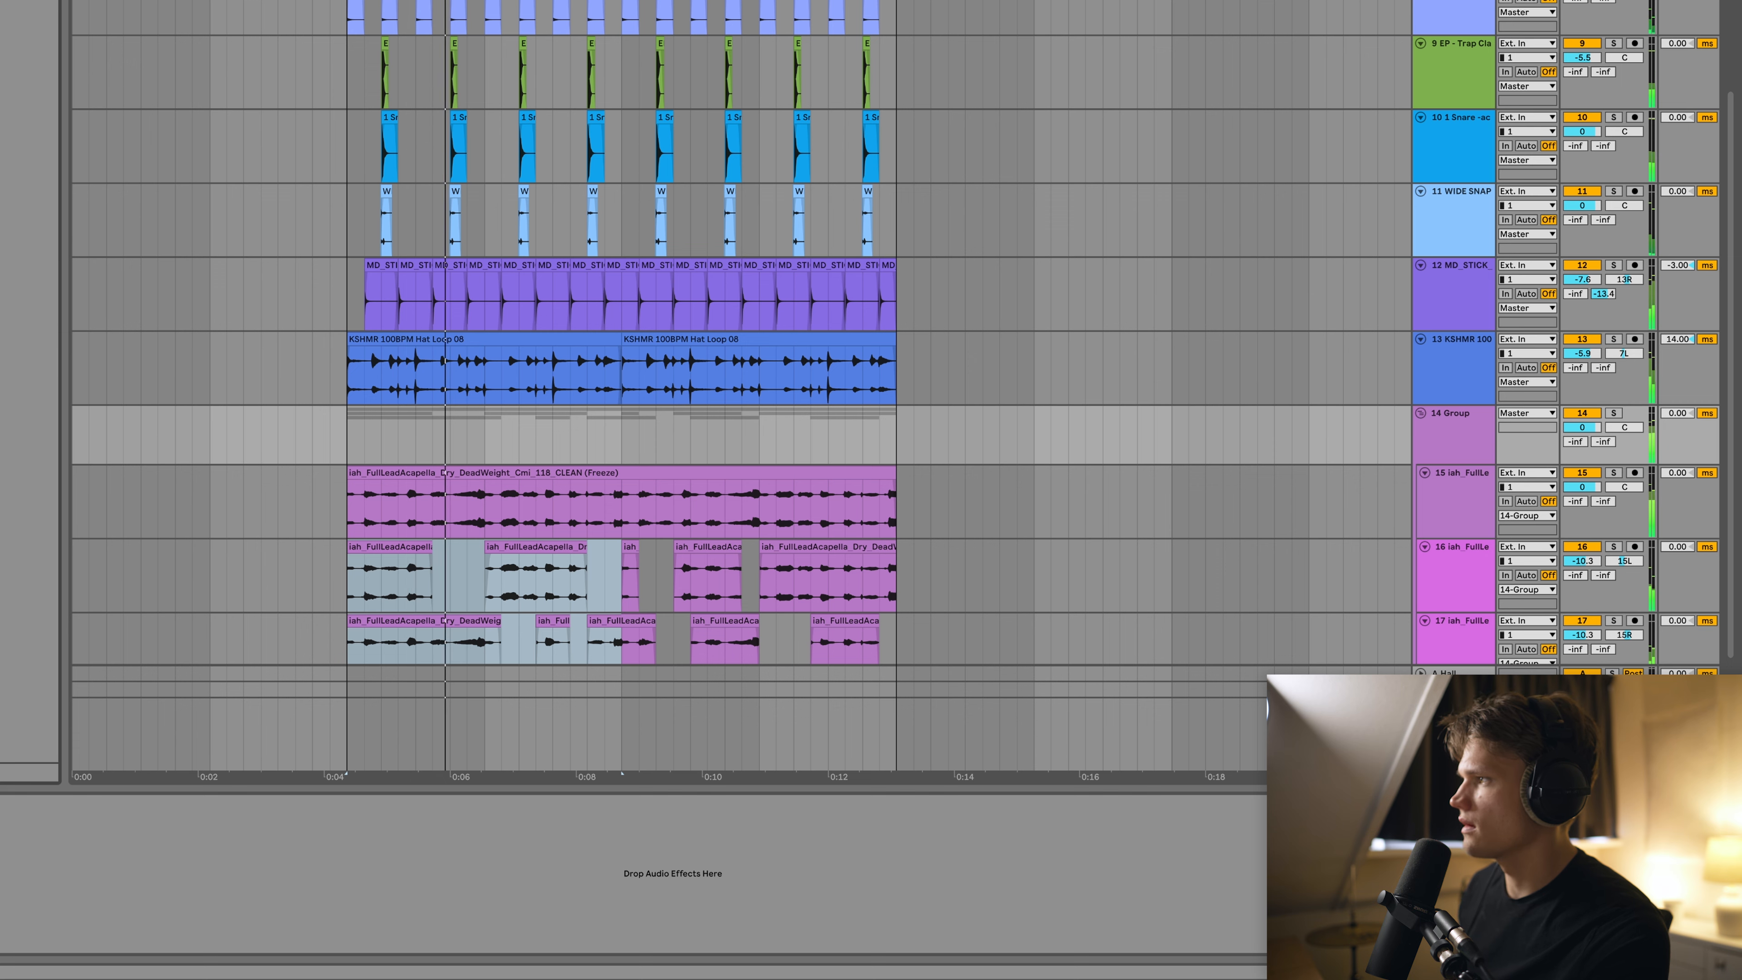
{"action": "left_click_drag", "start_coordinate": [233, 355], "coordinate": [366, 423]}
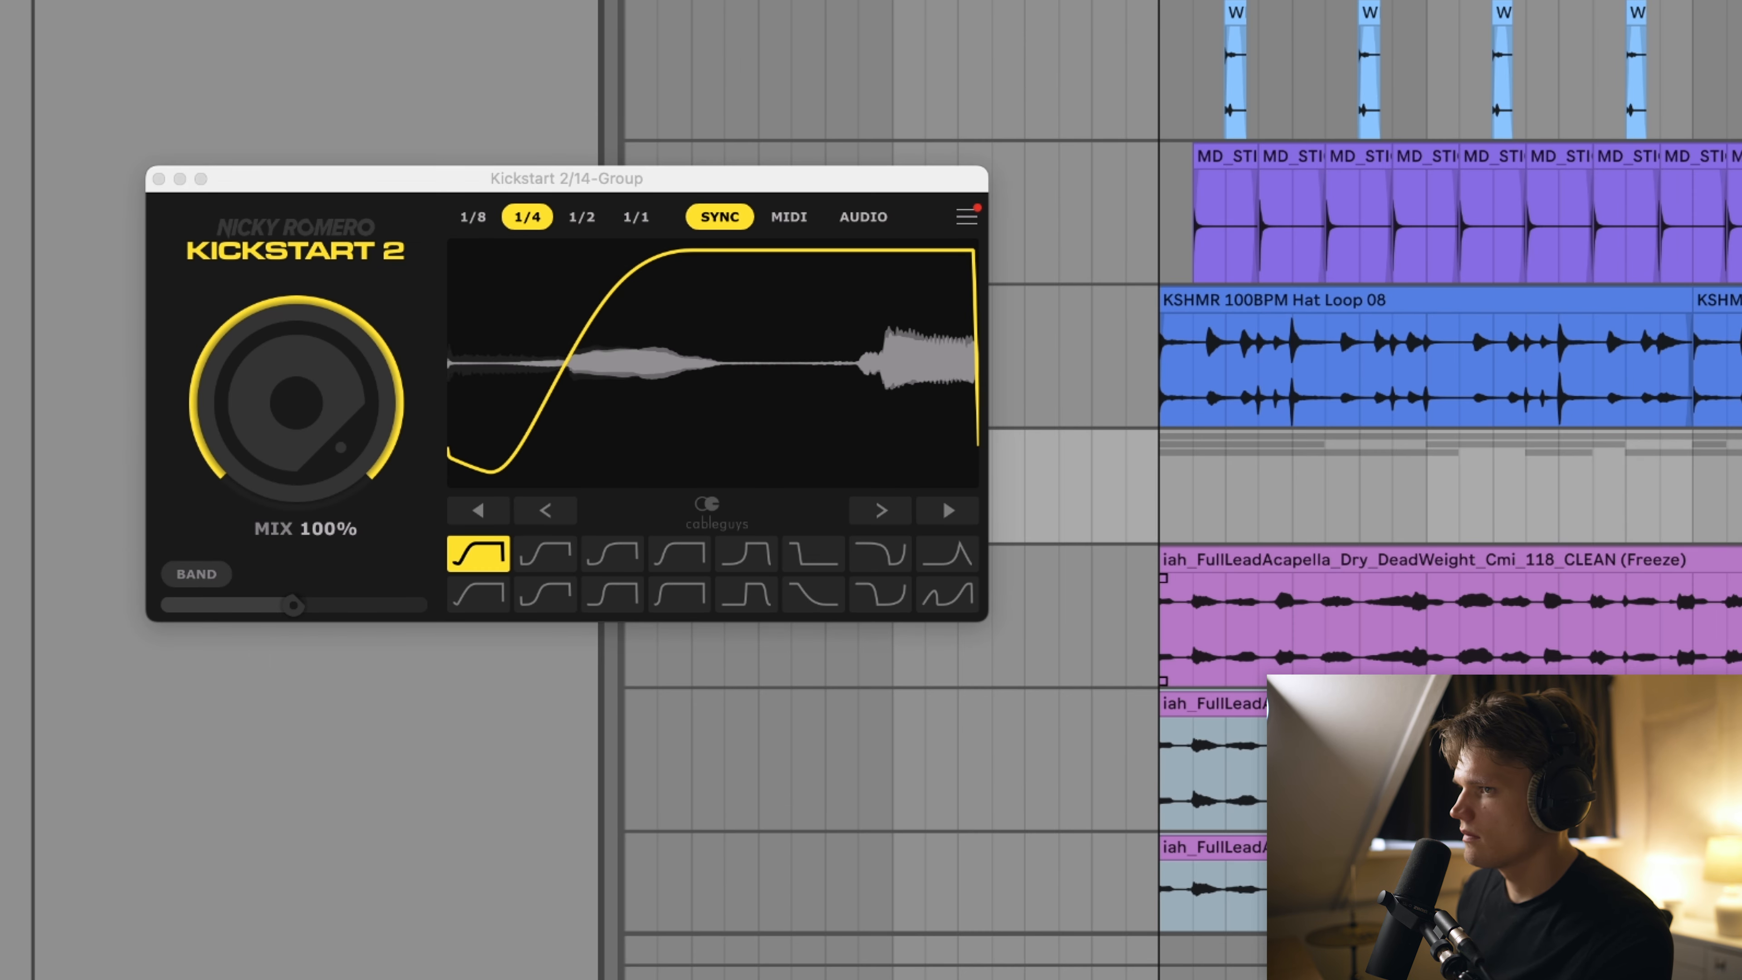
{"action": "mouse_move", "coordinate": [1739, 542]}
{"action": "left_mouse_down"}
{"action": "mouse_move", "coordinate": [1739, 628]}
{"action": "mouse_move", "coordinate": [1740, 571]}
{"action": "left_mouse_up"}
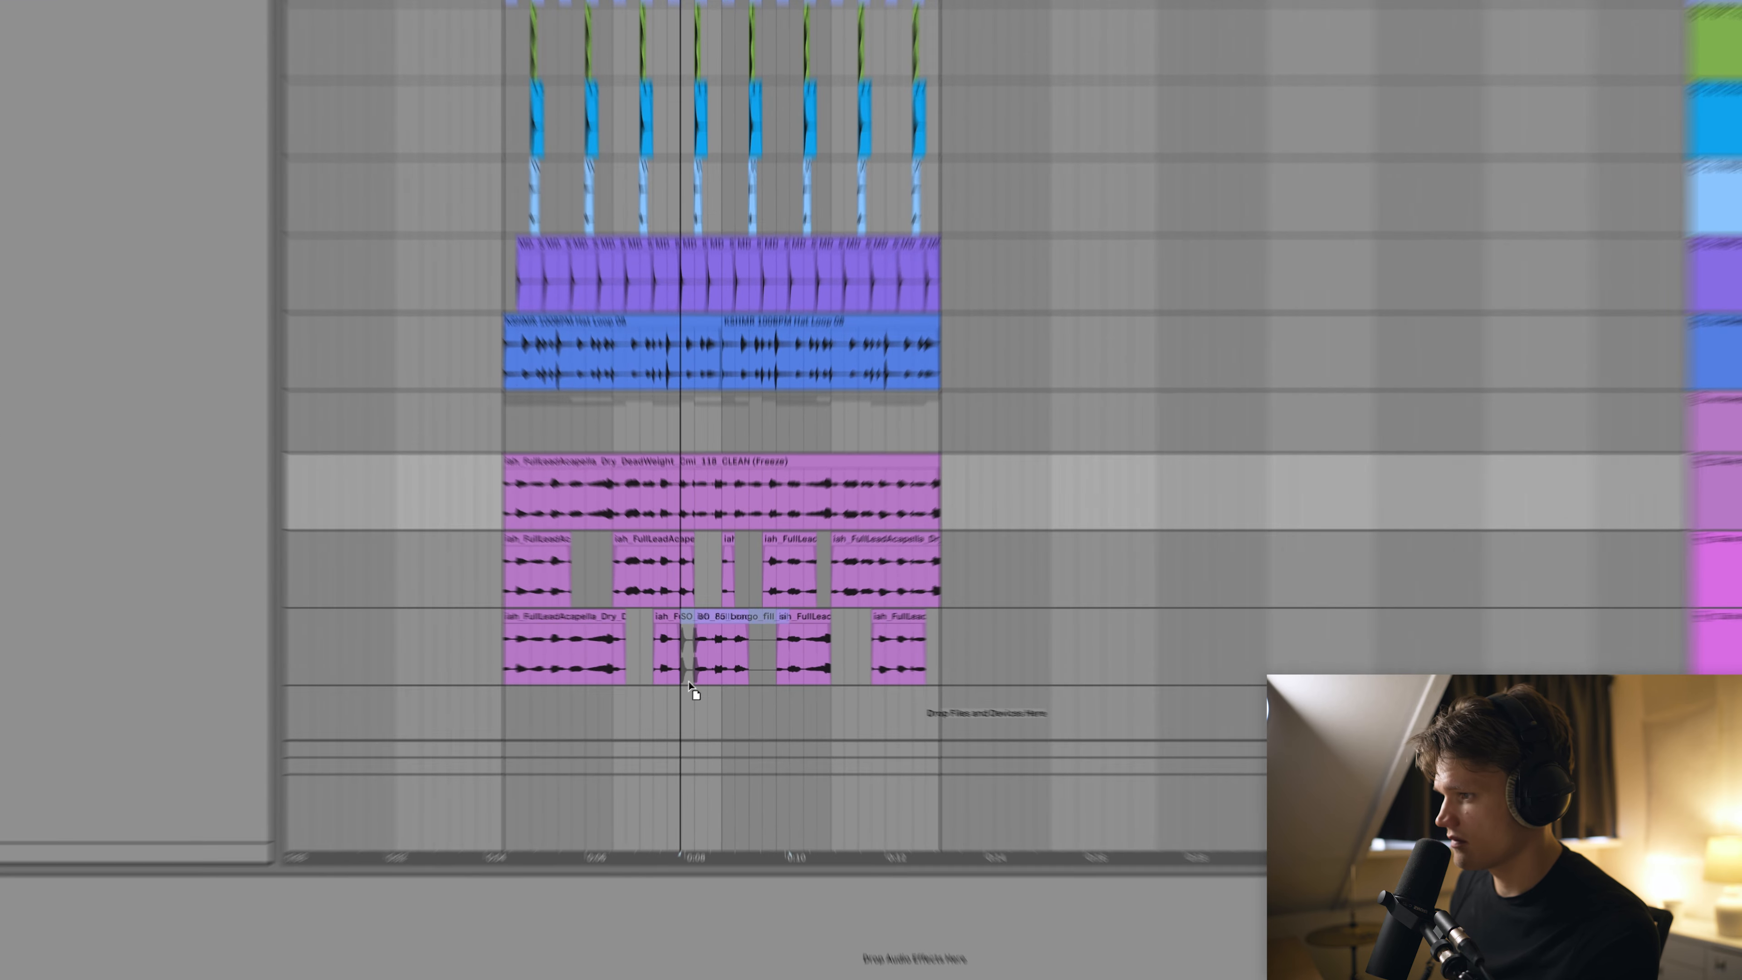
Add the SO_BO_85_bongo_fill_si_nos_dejan_double_triplet sample on a new audio track near the end of bar 6
{"action": "left_click_drag", "start_coordinate": [693, 690], "coordinate": [985, 767]}
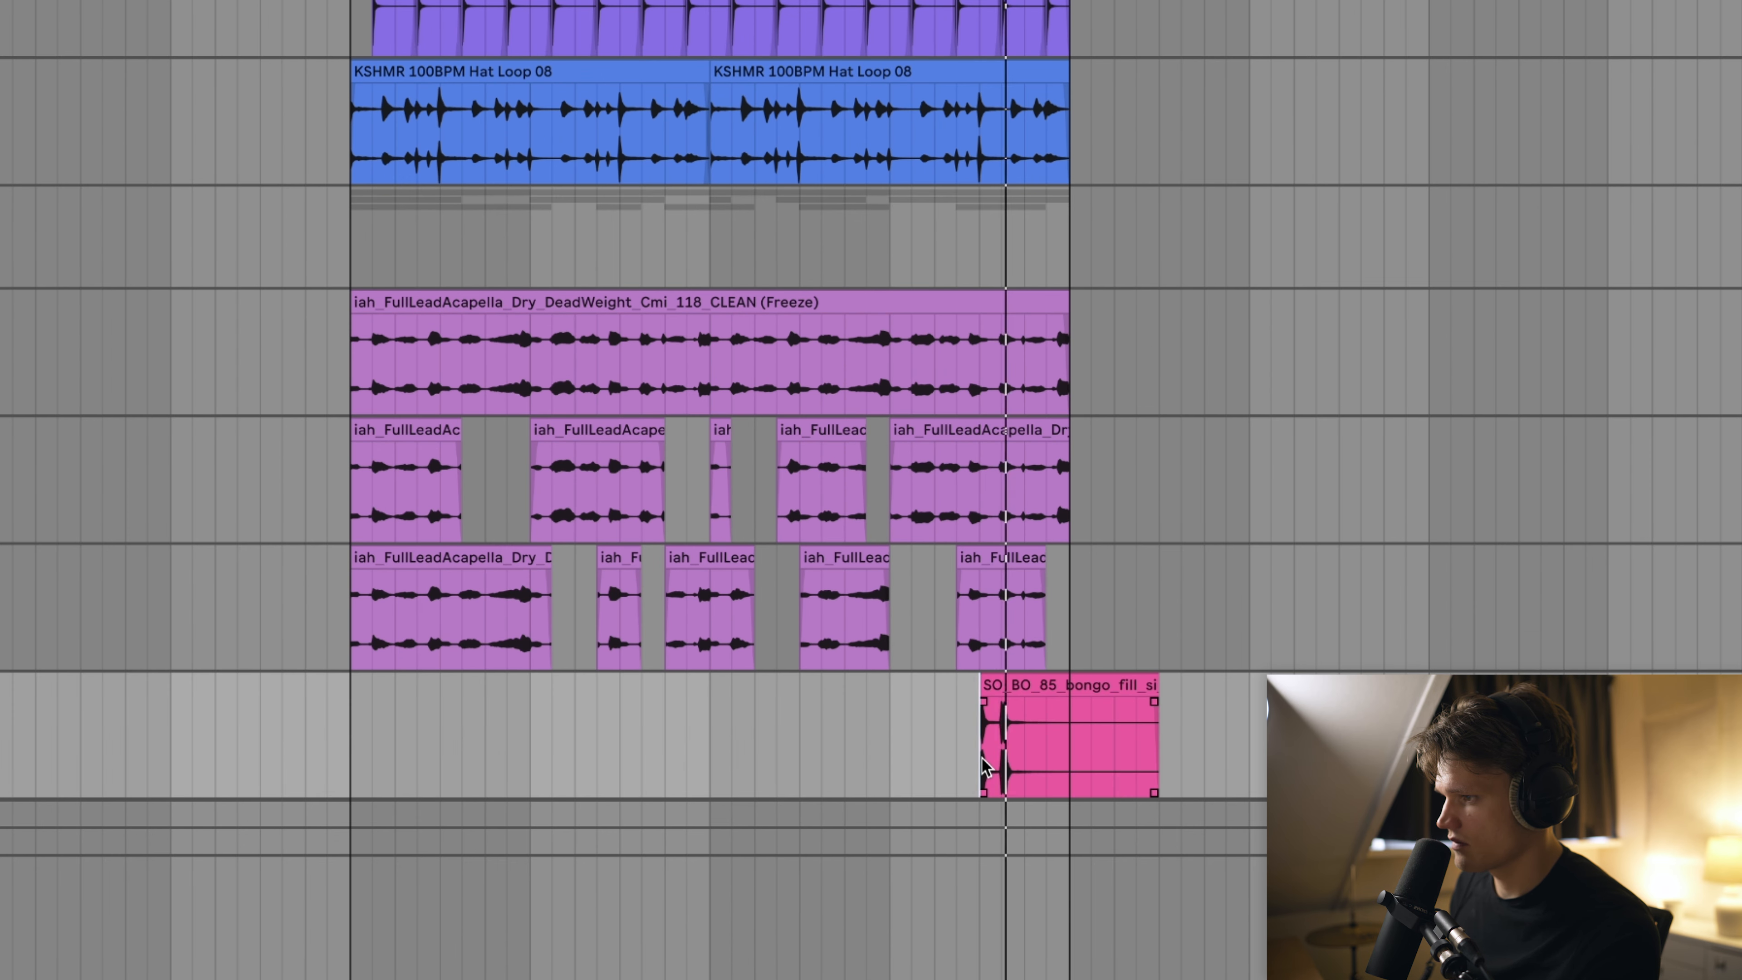
{"action": "scroll", "coordinate": [982, 759], "scroll_direction": "up", "scroll_amount": 5}
{"action": "scroll", "coordinate": [982, 762], "scroll_direction": "down", "scroll_amount": 2}
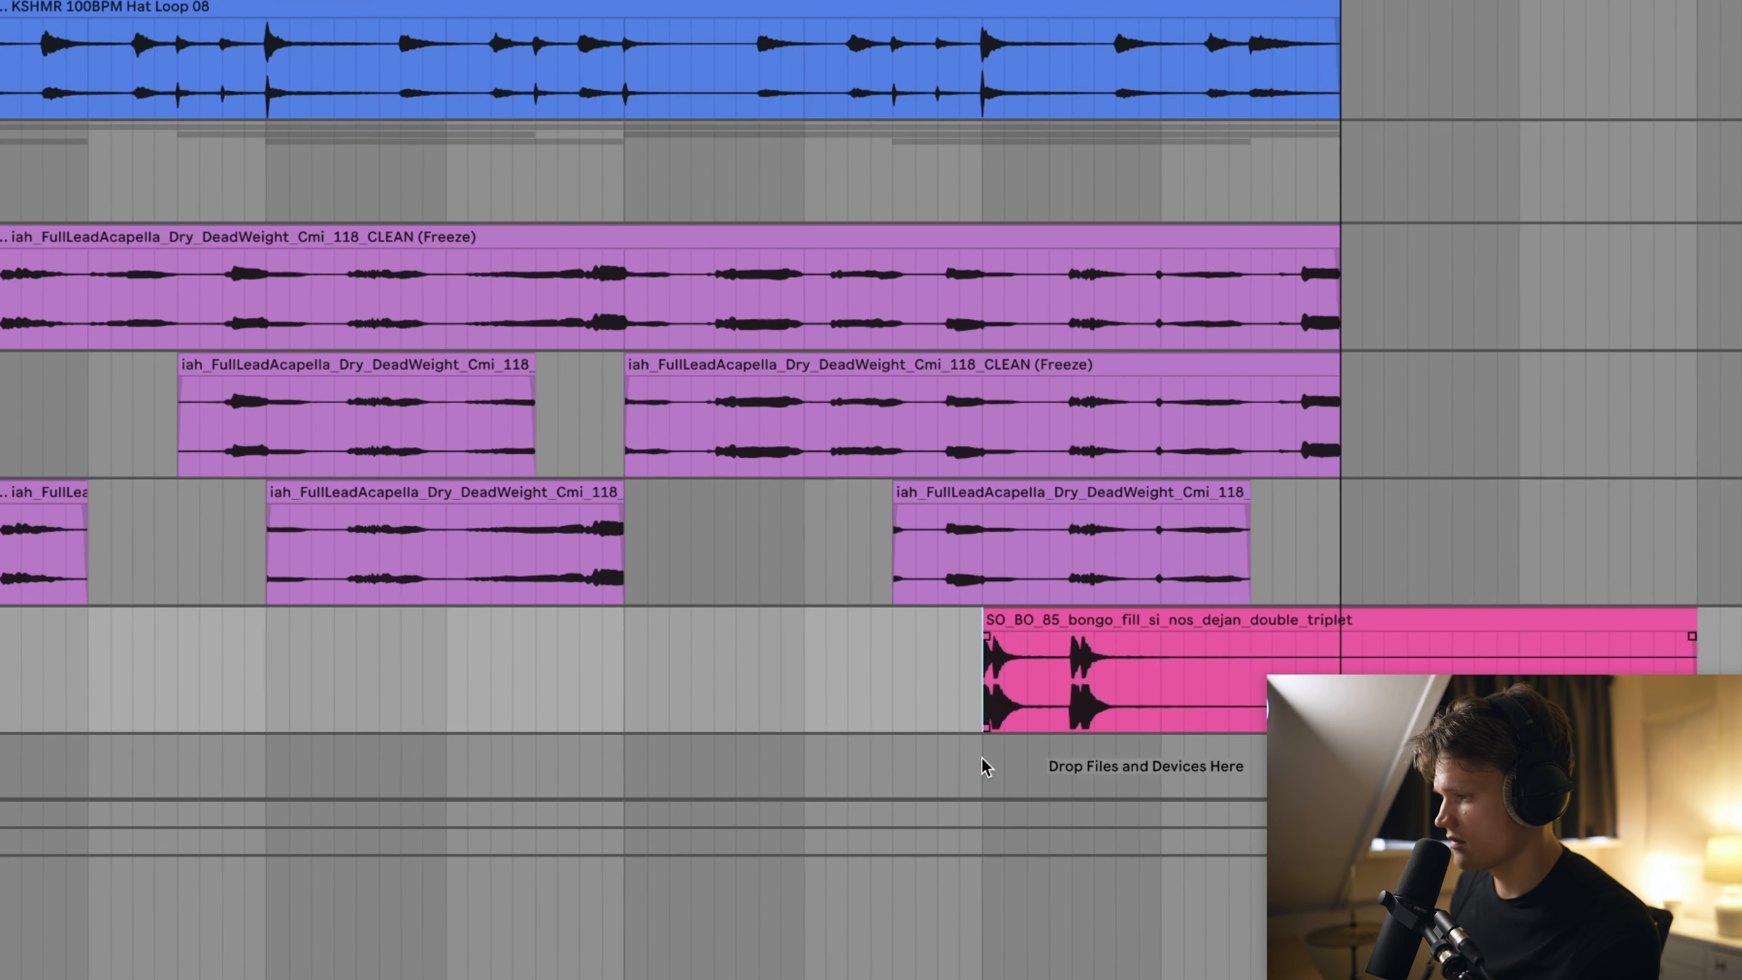
{"action": "scroll", "coordinate": [983, 761], "scroll_direction": "left", "scroll_amount": 2}
{"action": "left_click_drag", "start_coordinate": [1099, 623], "coordinate": [1420, 655]}
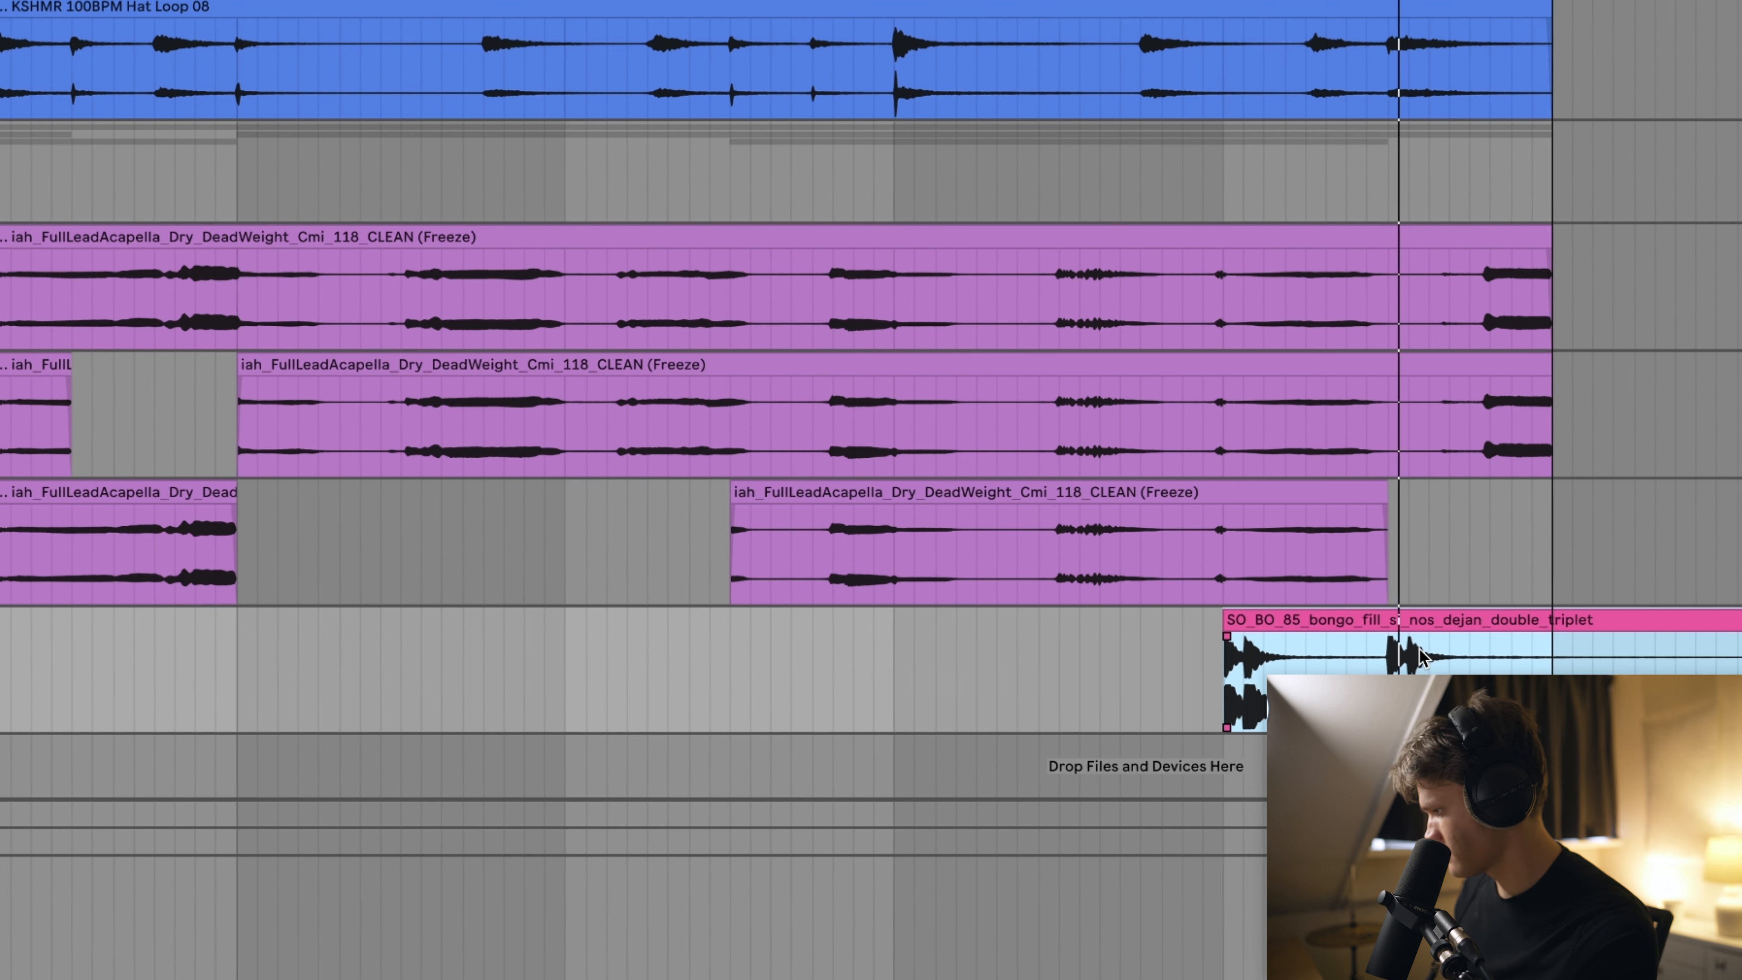
Split the bongo fill clip between its hits and trim it at the end of bar 6
{"action": "scroll", "coordinate": [1420, 656], "scroll_direction": "left", "scroll_amount": 2}
{"action": "left_click", "coordinate": [1626, 656]}
{"action": "key", "text": "ctrl+e"}
{"action": "left_click", "coordinate": [1690, 616]}
{"action": "left_click", "coordinate": [1466, 657]}
{"action": "key", "text": "ctrl+e"}
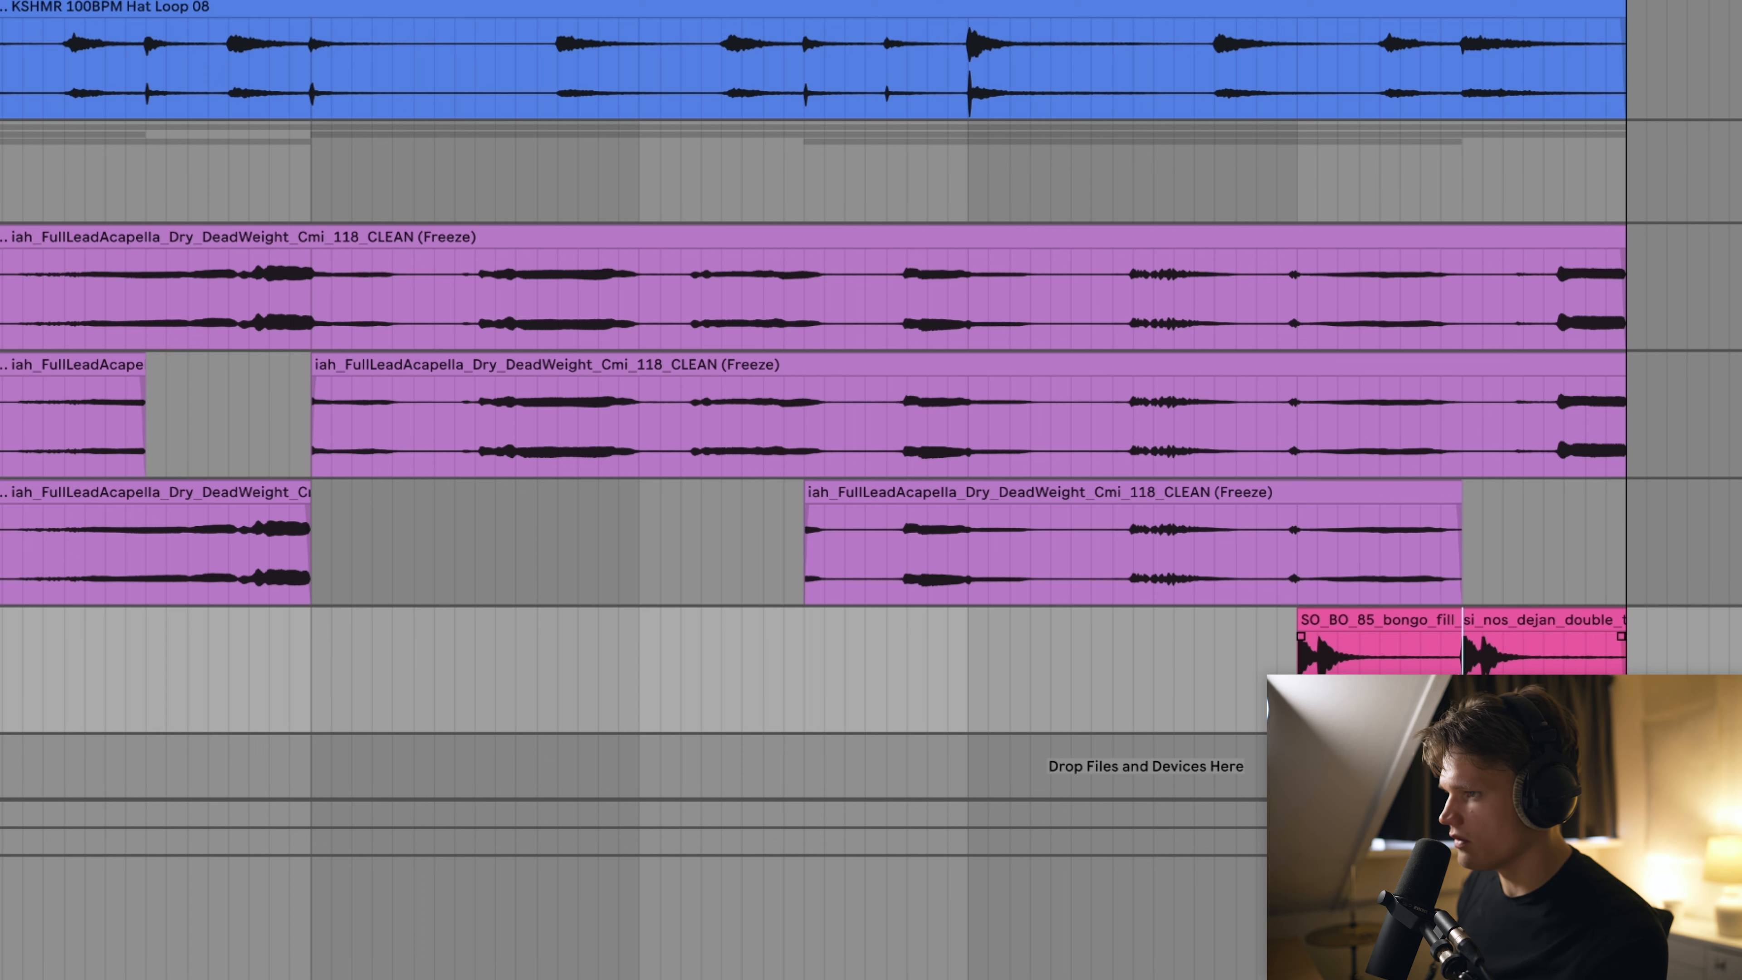
{"action": "key", "text": "ctrl+e"}
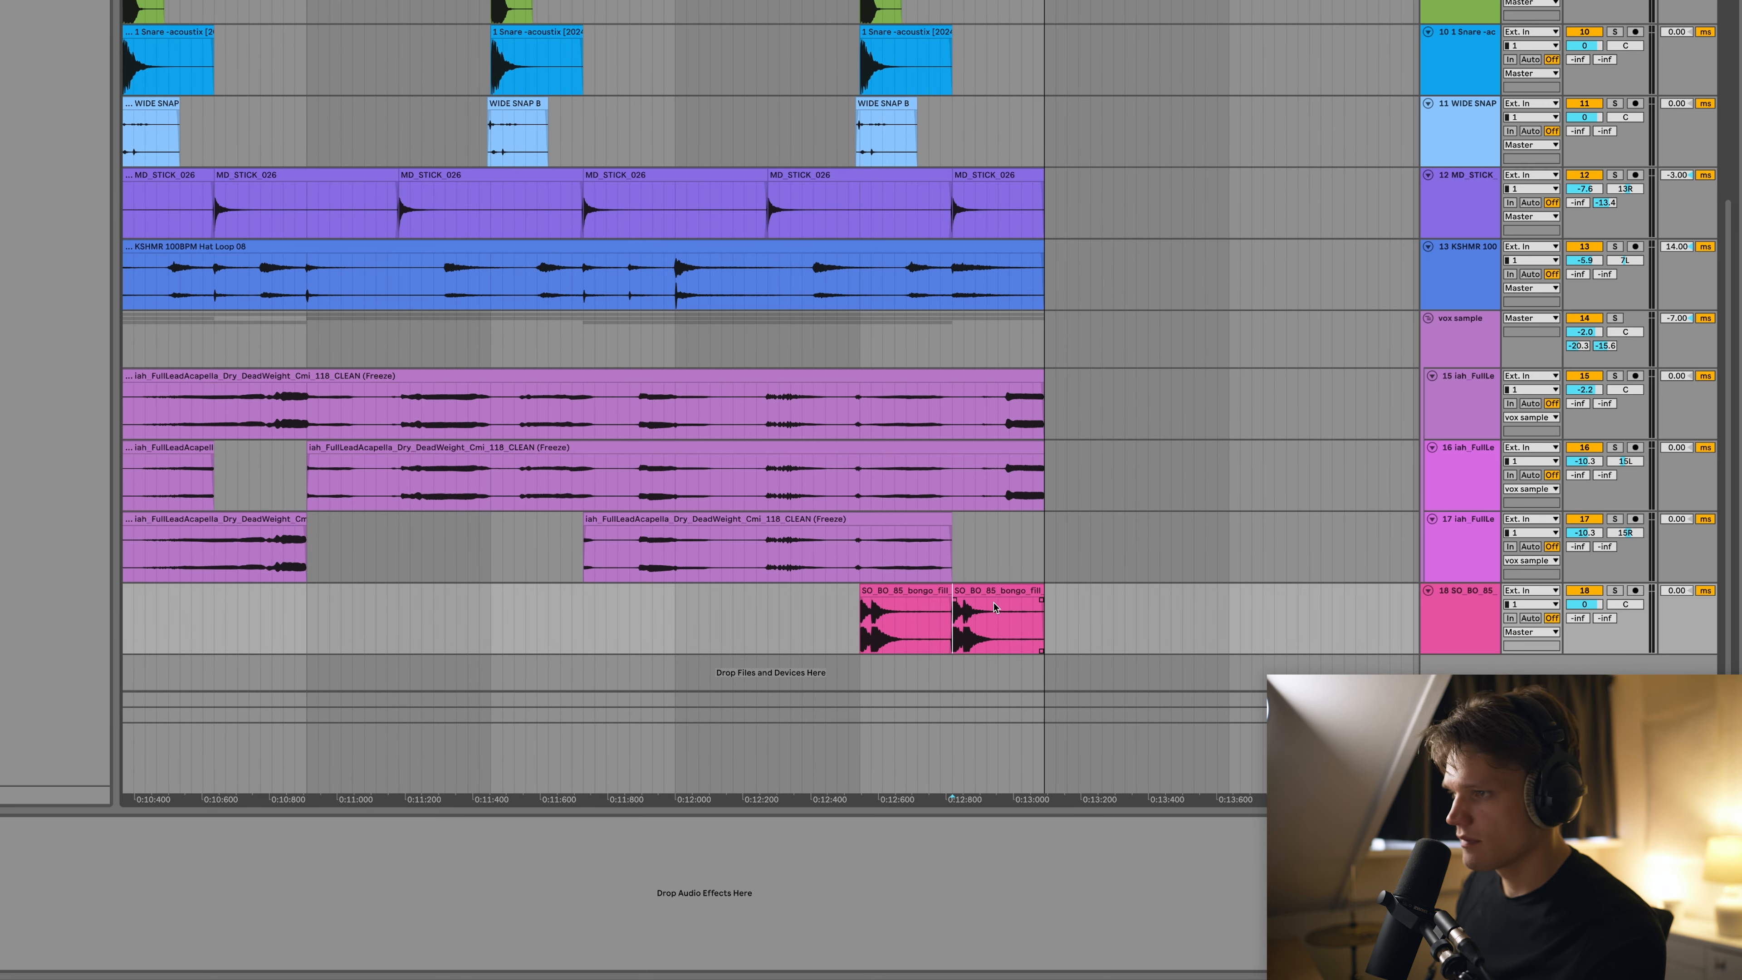
Move the second bongo clip onto its own new track and pan the two bongo tracks 19L and 22R
{"action": "left_click_drag", "start_coordinate": [983, 586], "coordinate": [980, 673]}
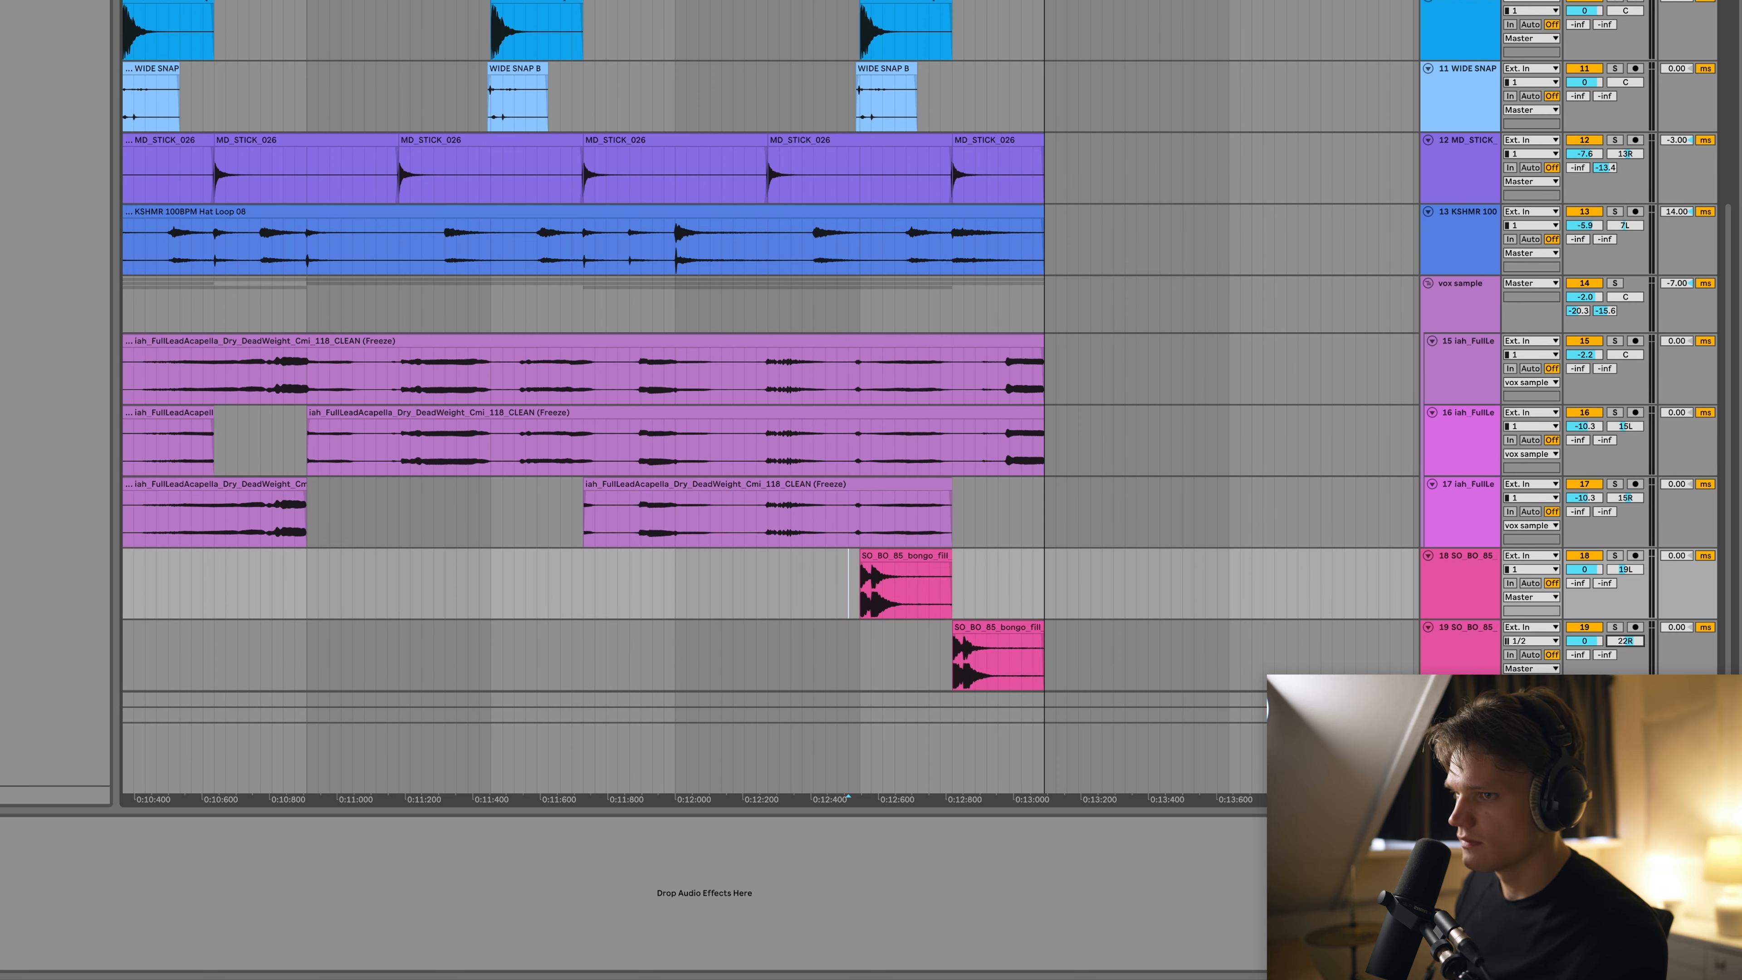
{"action": "key", "text": "space"}
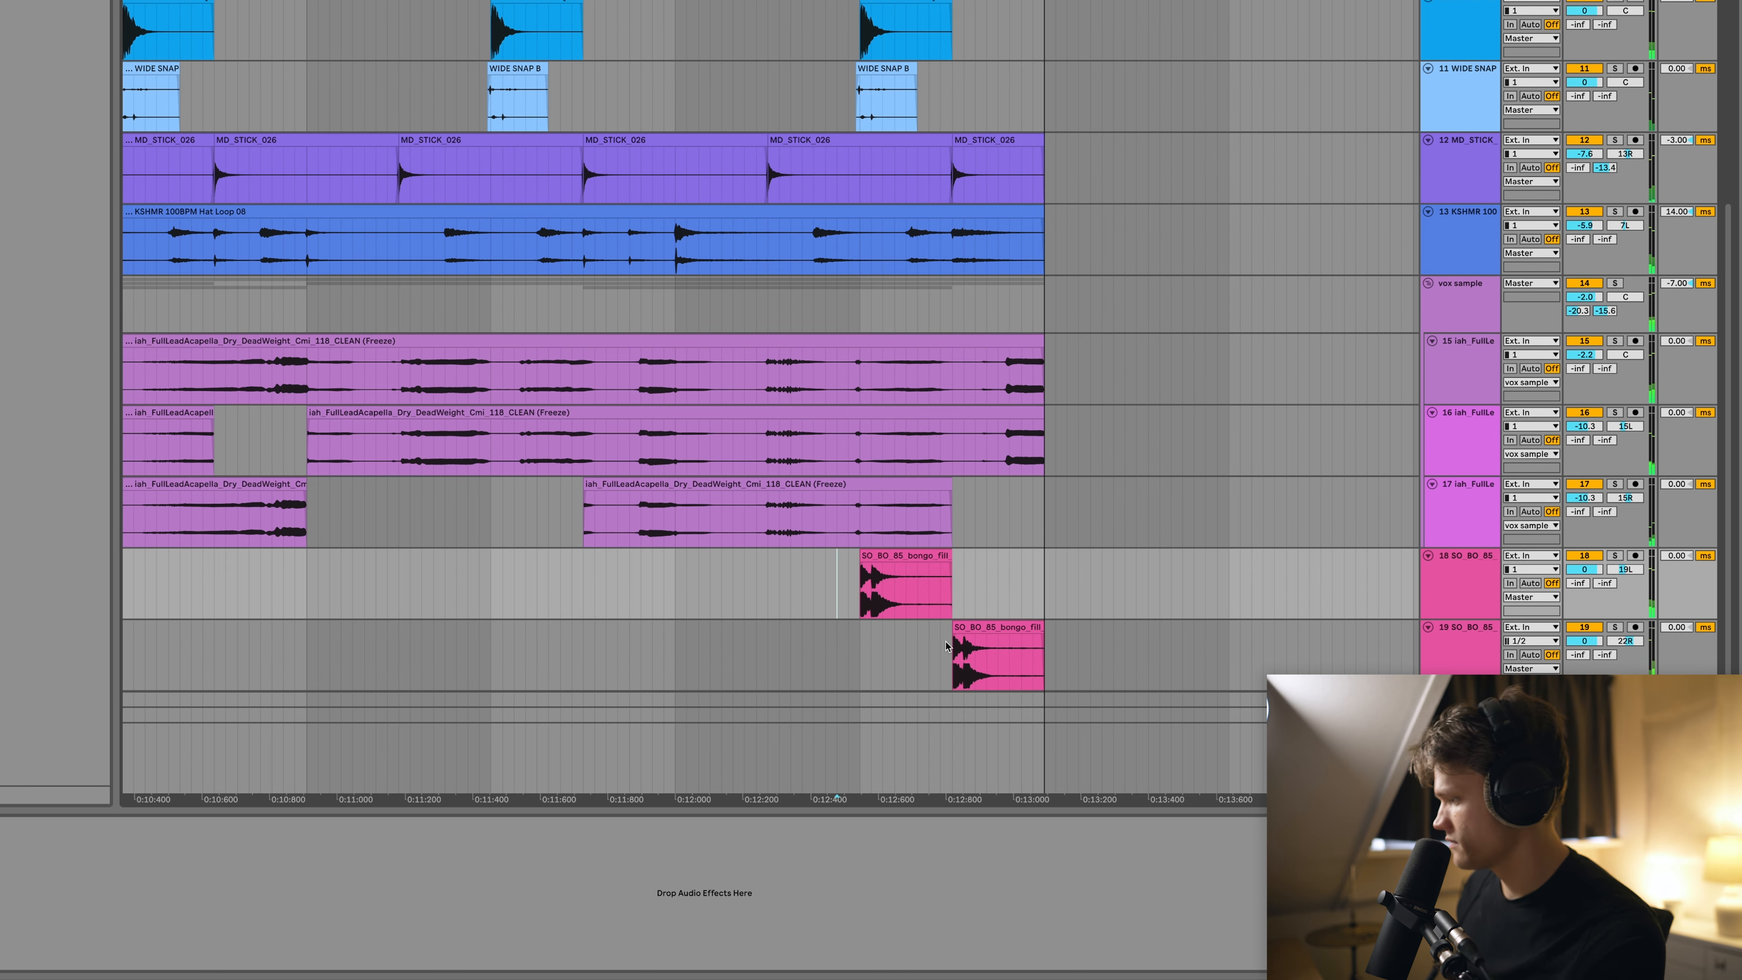
{"action": "key", "text": "space"}
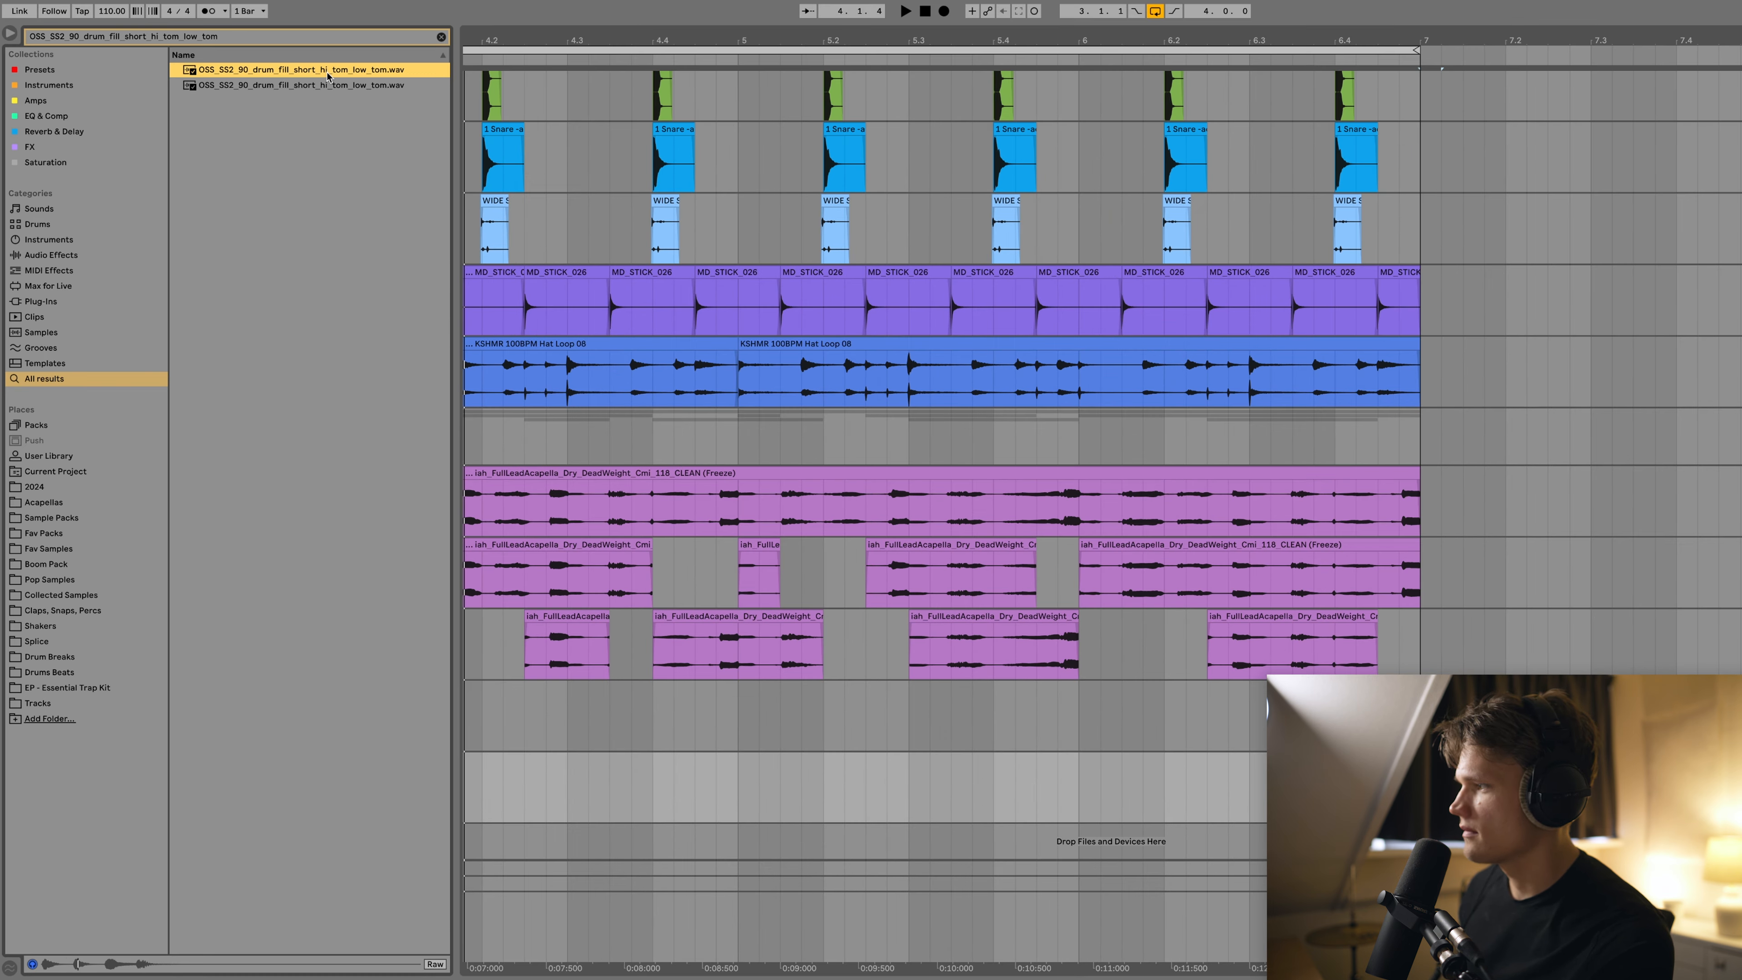
Add the OSS_SS2_90_drum_fill_short_hi_tom_low_tom sample on a new track, starting at beat 6.4, and play it
{"action": "left_click_drag", "start_coordinate": [338, 101], "coordinate": [1249, 842]}
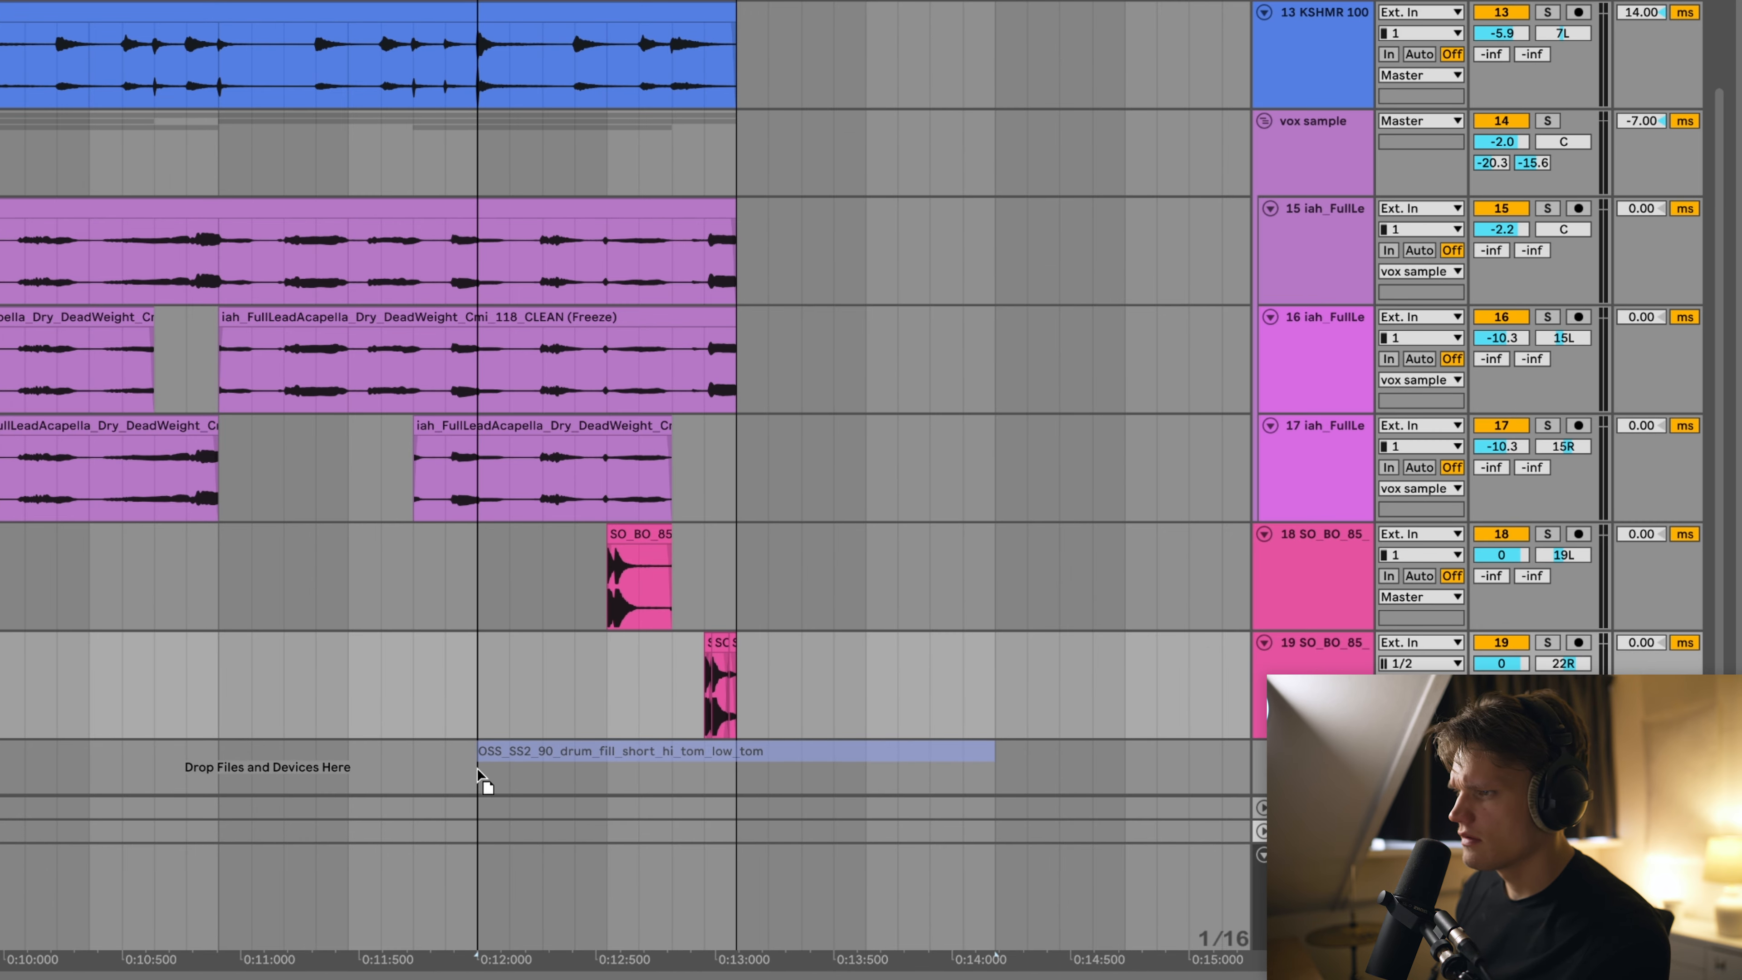
{"action": "left_click_drag", "start_coordinate": [477, 768], "coordinate": [477, 768]}
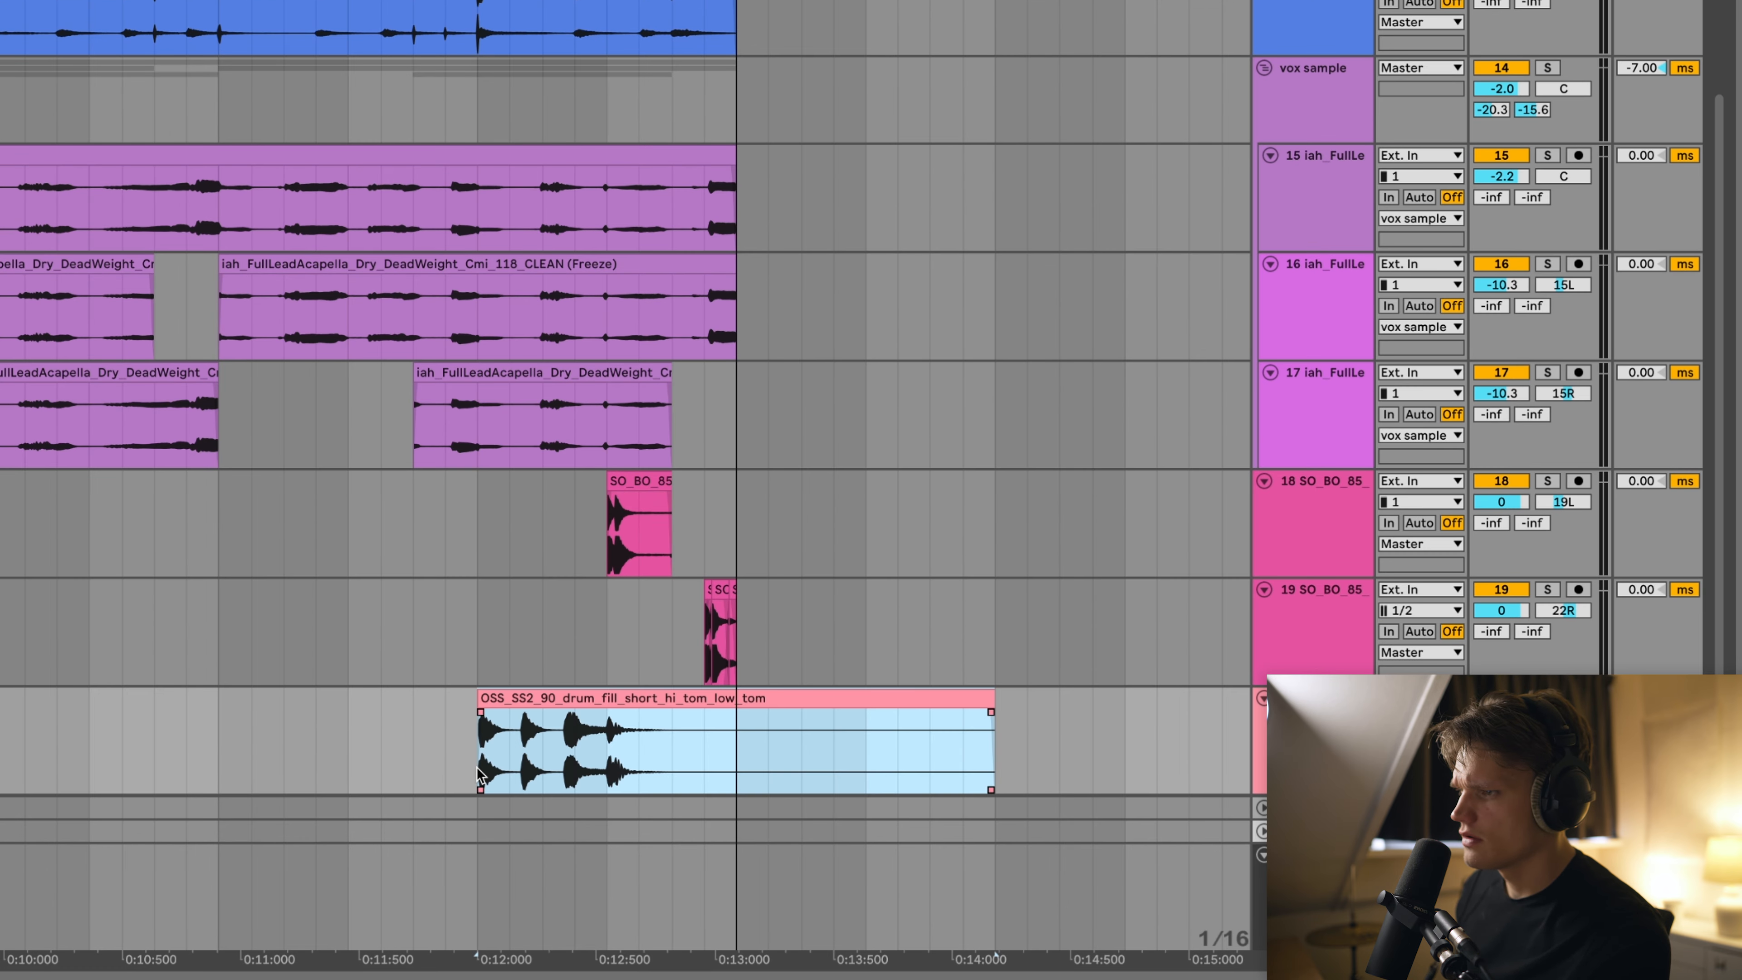
{"action": "left_click", "coordinate": [445, 736]}
{"action": "key", "text": "space"}
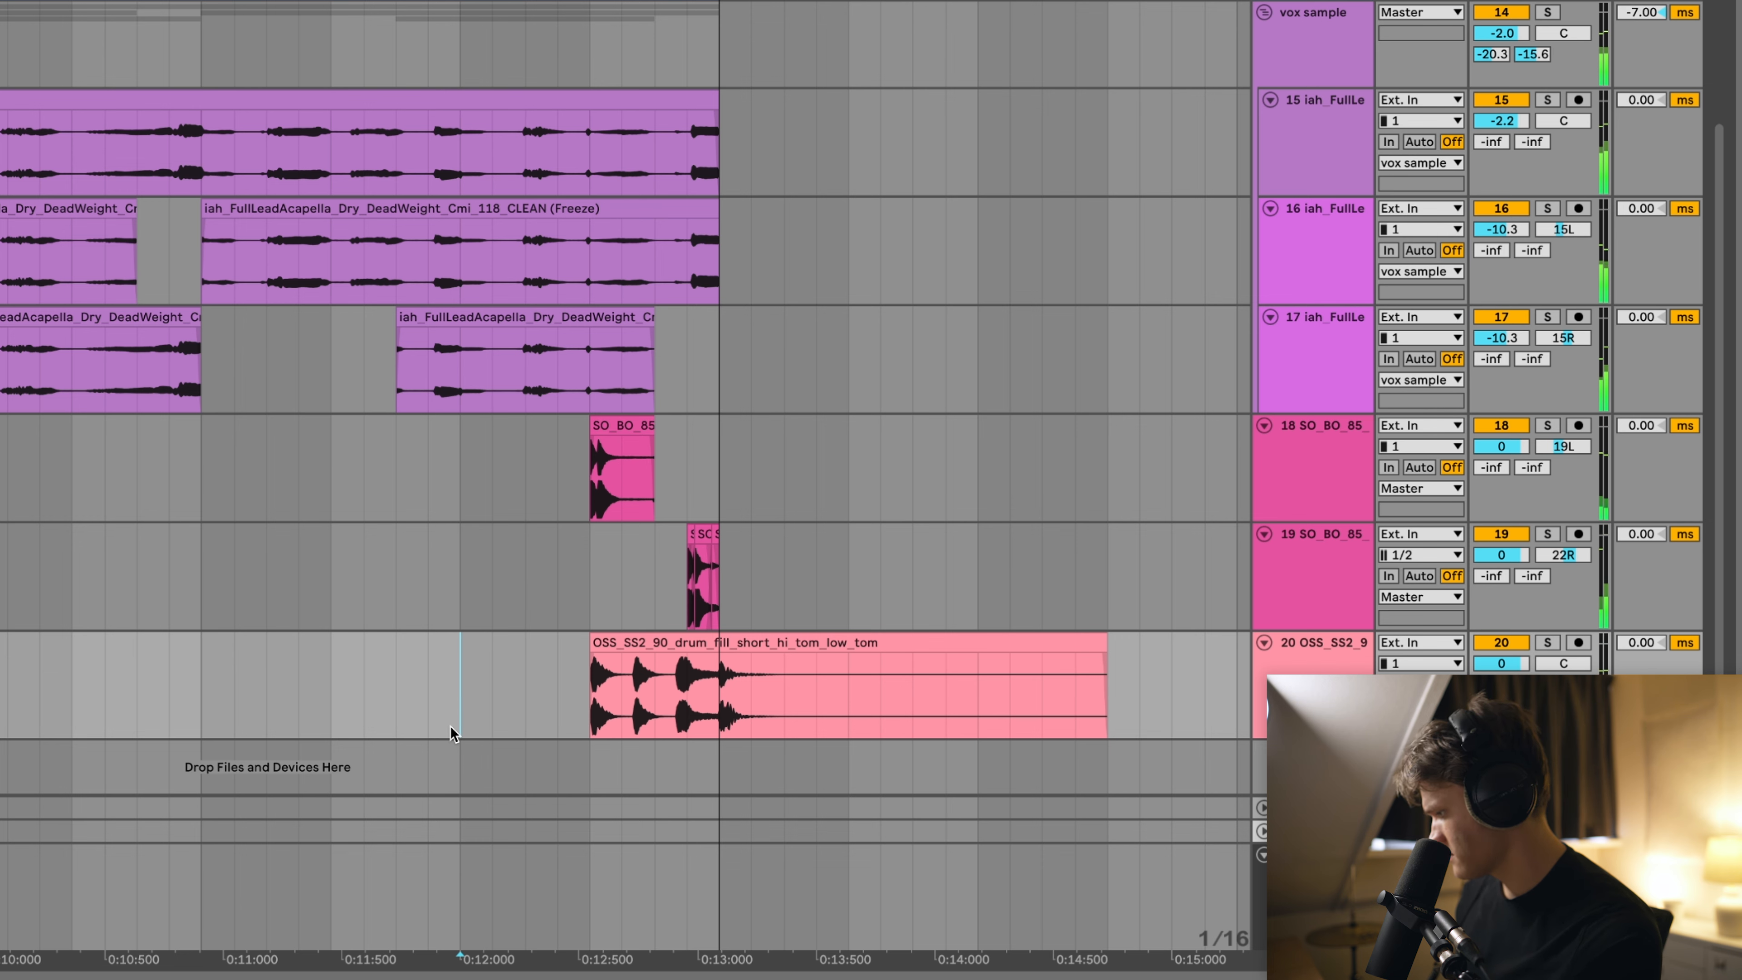
Trim the tom fill at the end of bar 6 with its last hit split onto a new track, and pan the first tom track 22L
{"action": "left_click", "coordinate": [709, 692]}
{"action": "key", "text": "ctrl+e"}
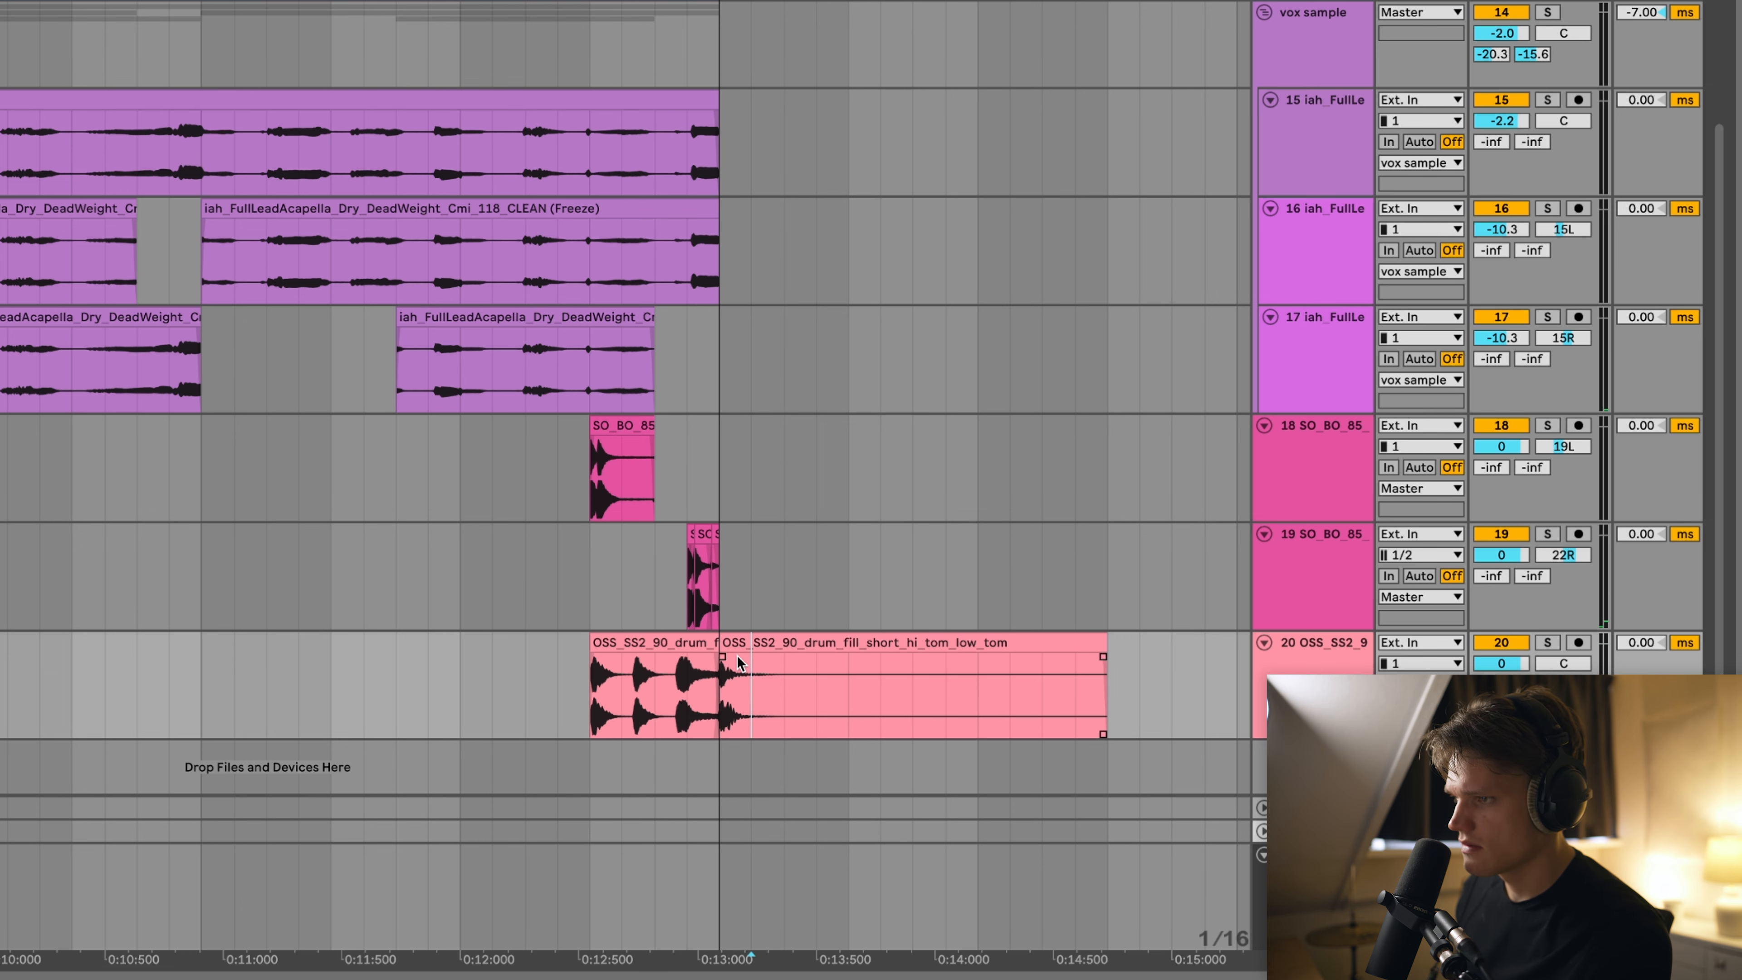
{"action": "left_click", "coordinate": [738, 645]}
{"action": "key", "text": "Delete"}
{"action": "scroll", "coordinate": [750, 651], "scroll_direction": "up", "scroll_amount": 3}
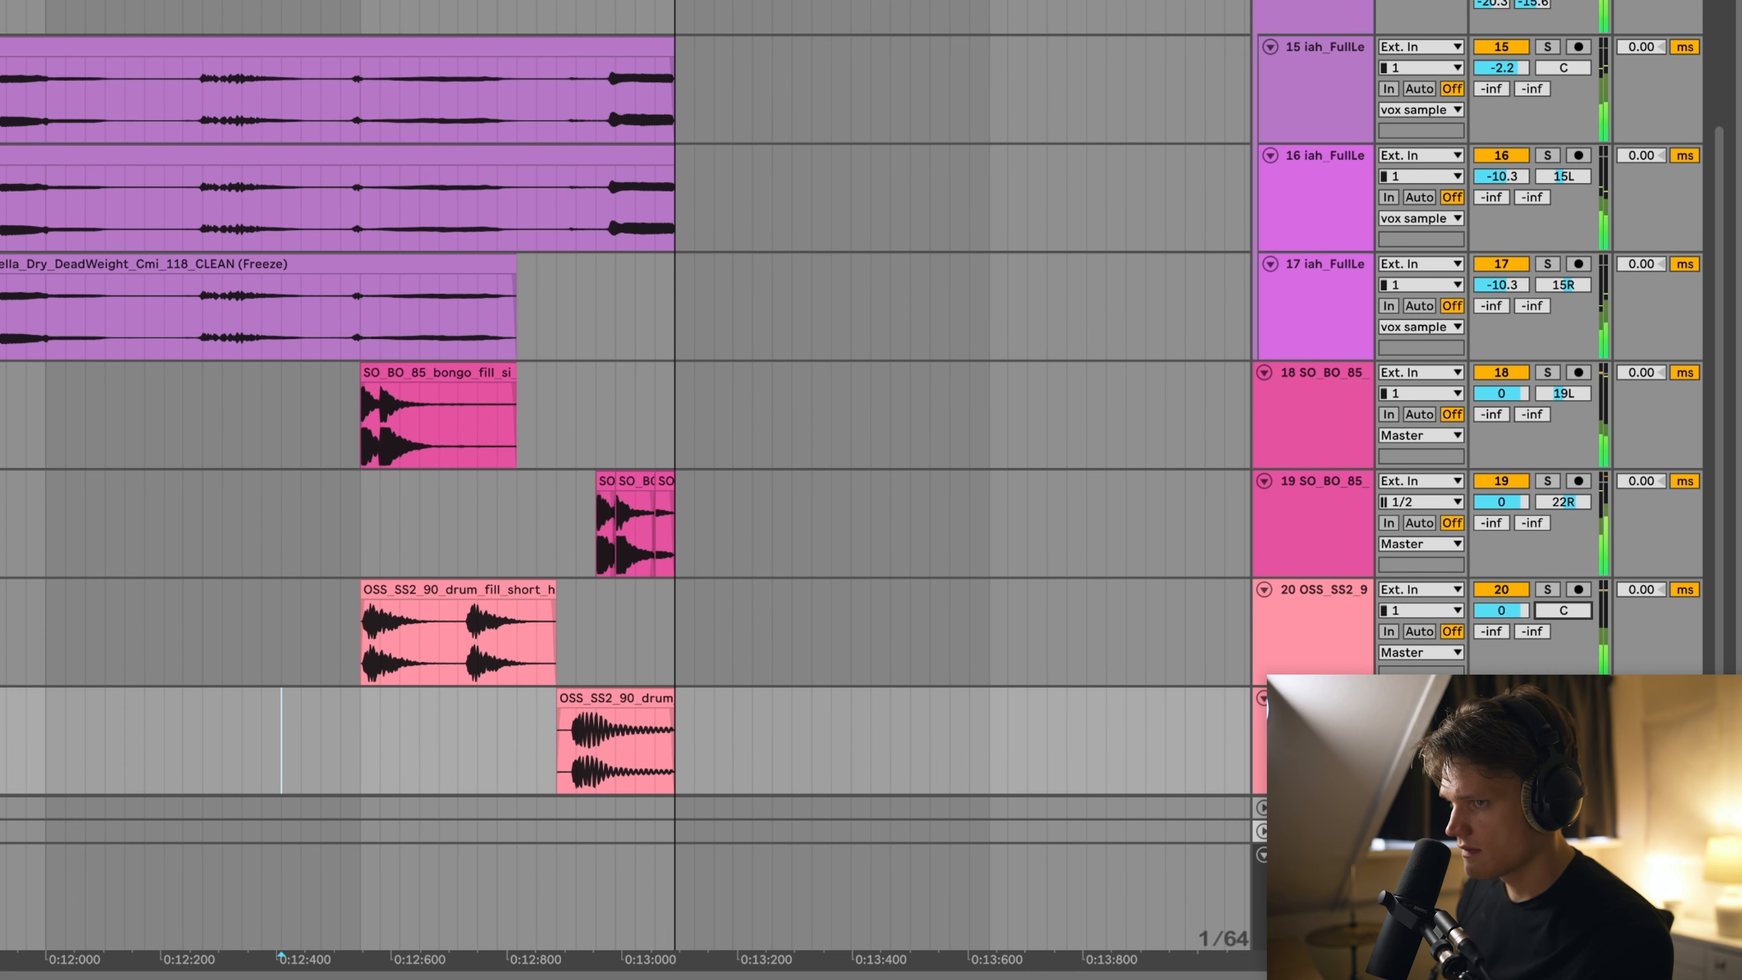
{"action": "left_click_drag", "start_coordinate": [1563, 611], "coordinate": [1563, 640]}
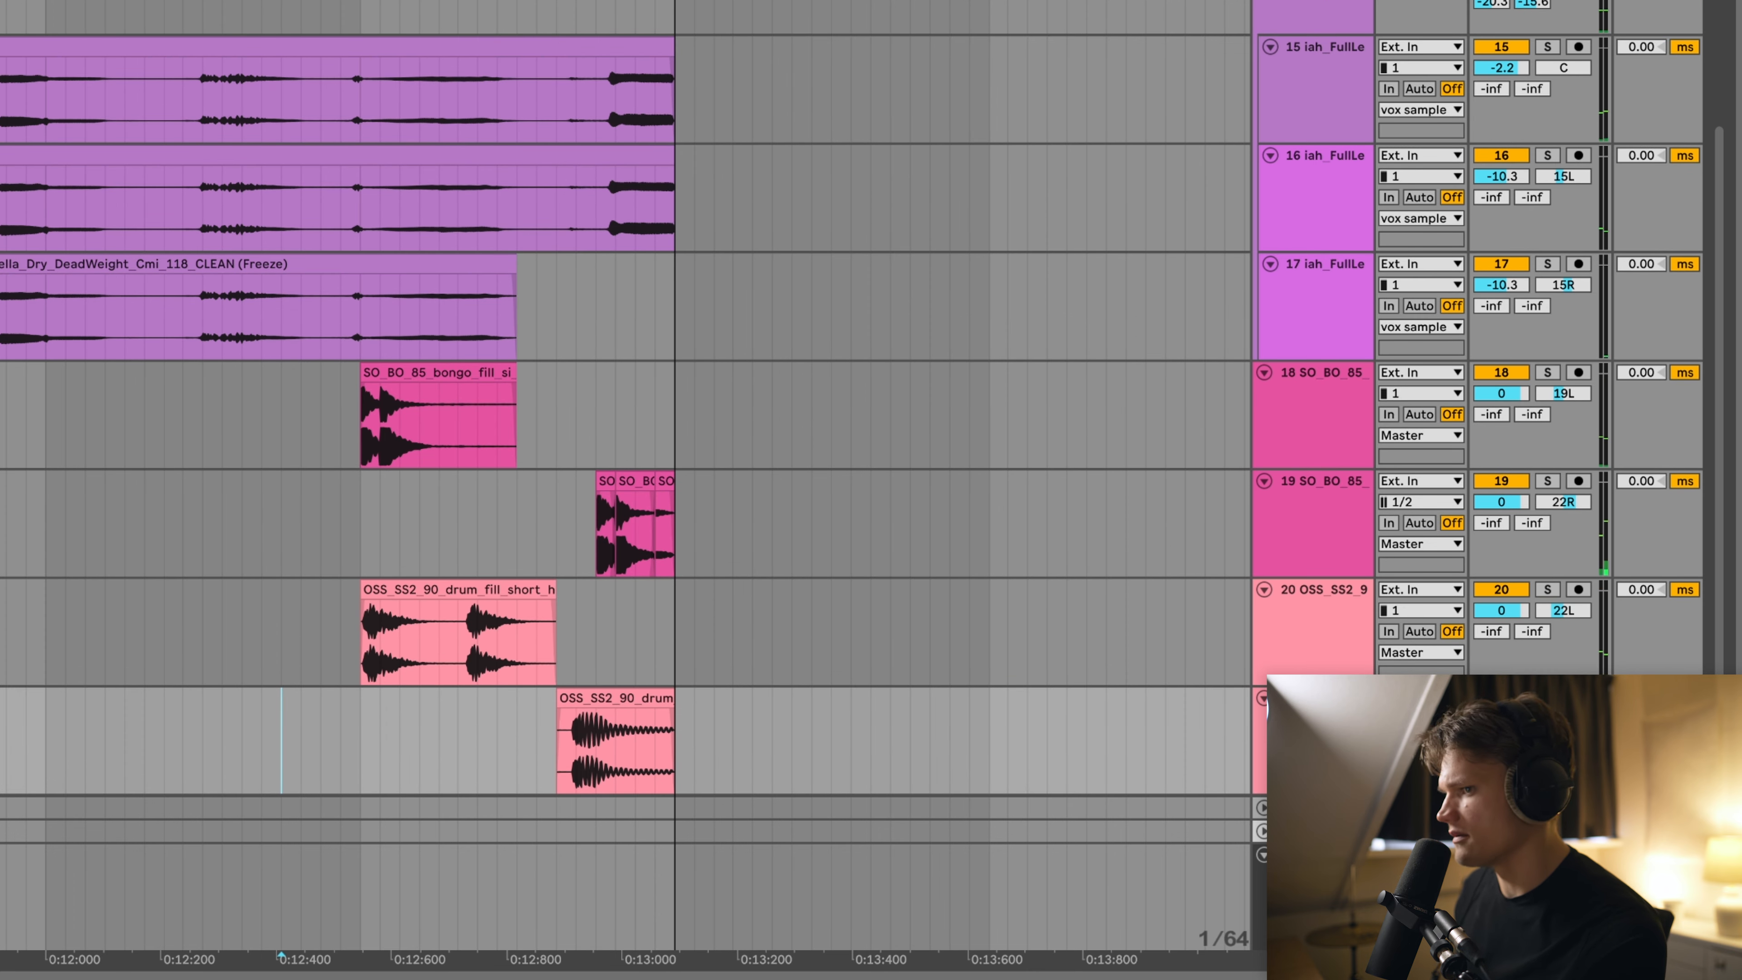
Change the warp mode of the six bongo and tom fill clips together and play back the fill
{"action": "left_click", "coordinate": [228, 557]}
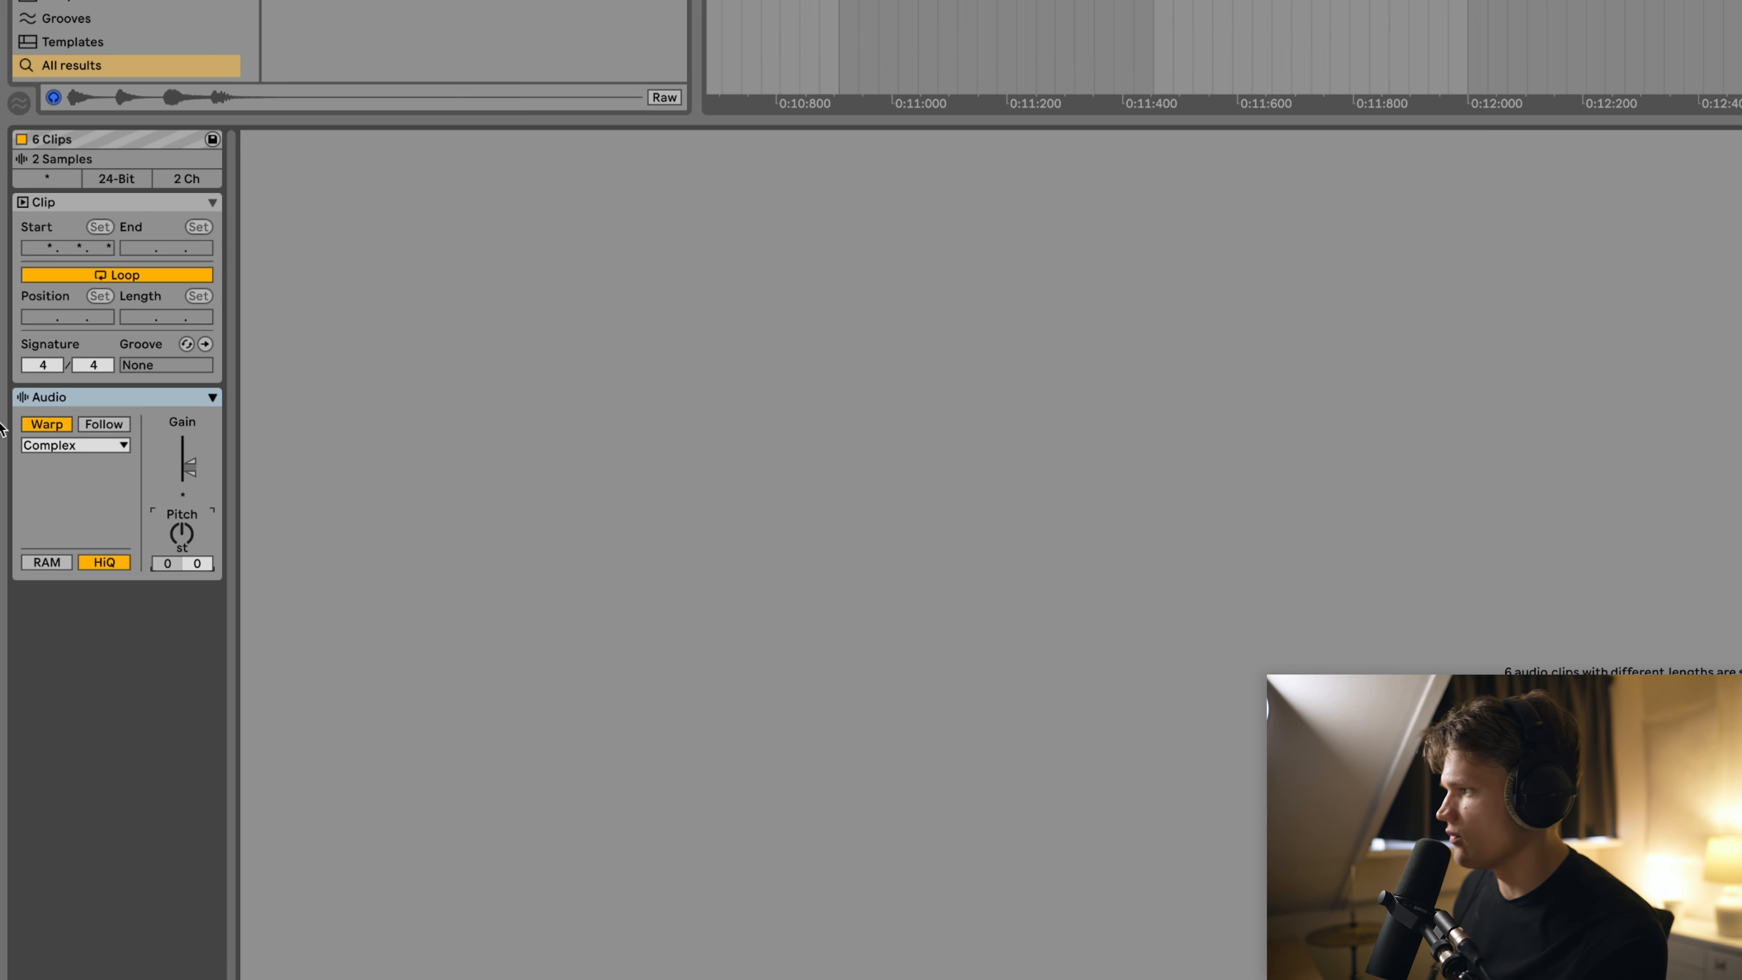
{"action": "left_click", "coordinate": [77, 444]}
{"action": "left_click", "coordinate": [68, 467]}
{"action": "left_click", "coordinate": [33, 500]}
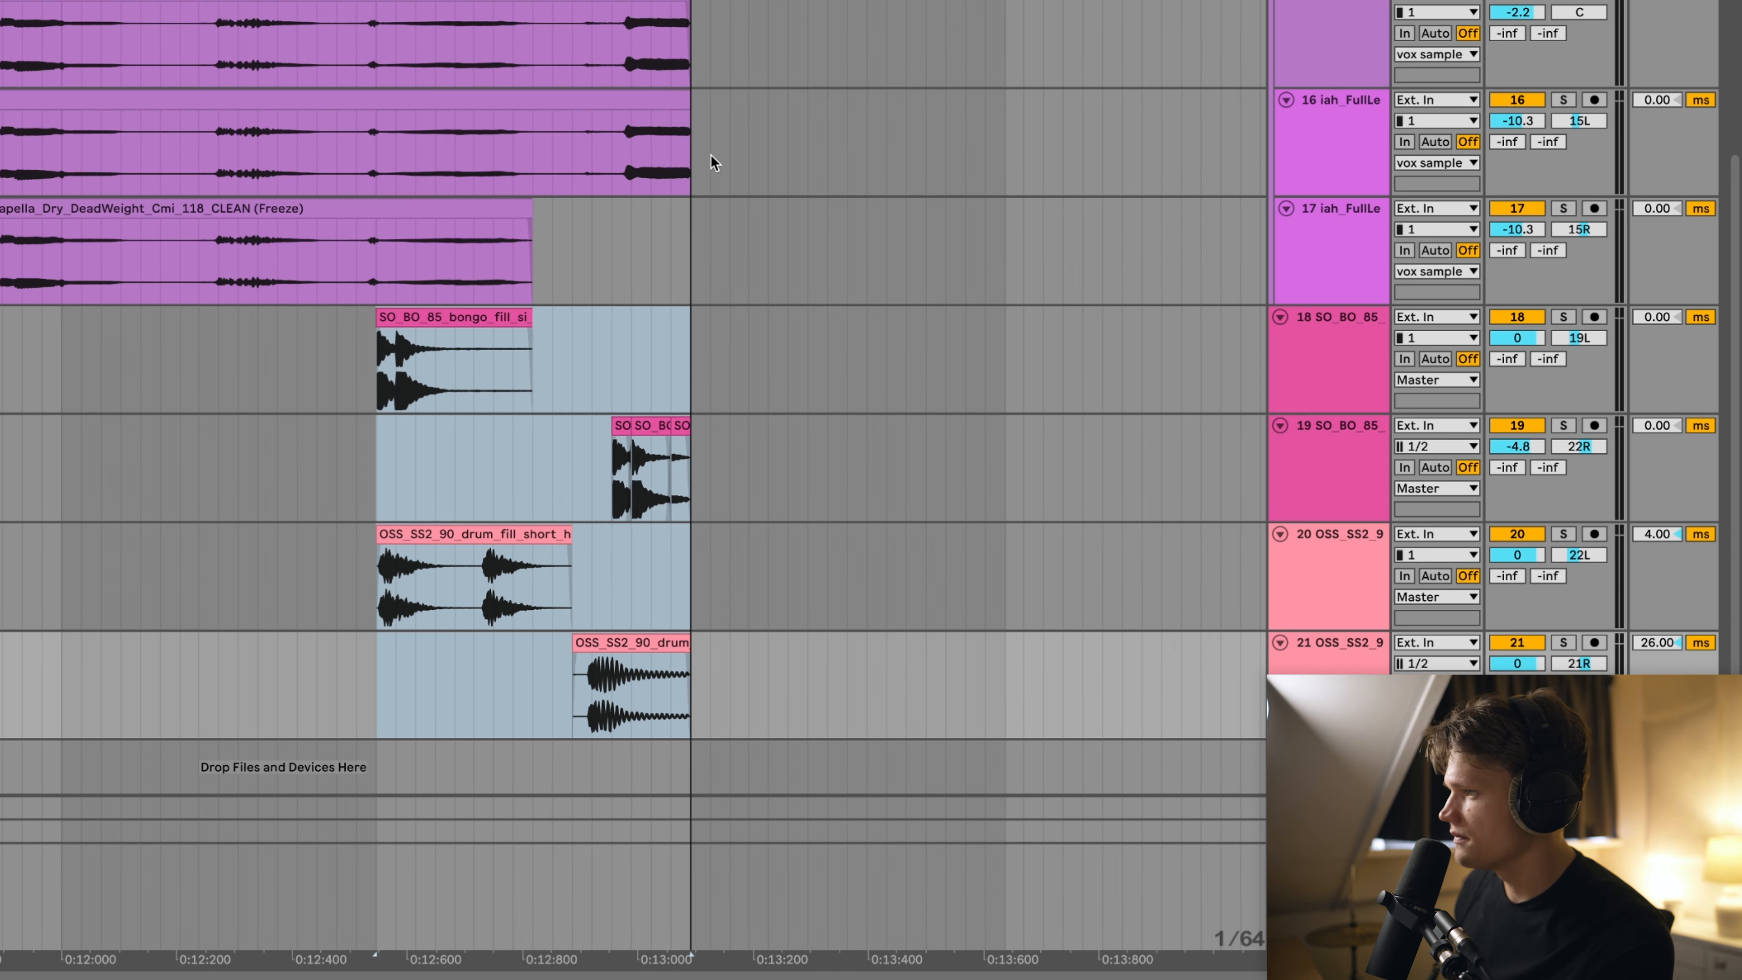
{"action": "left_click", "coordinate": [297, 419]}
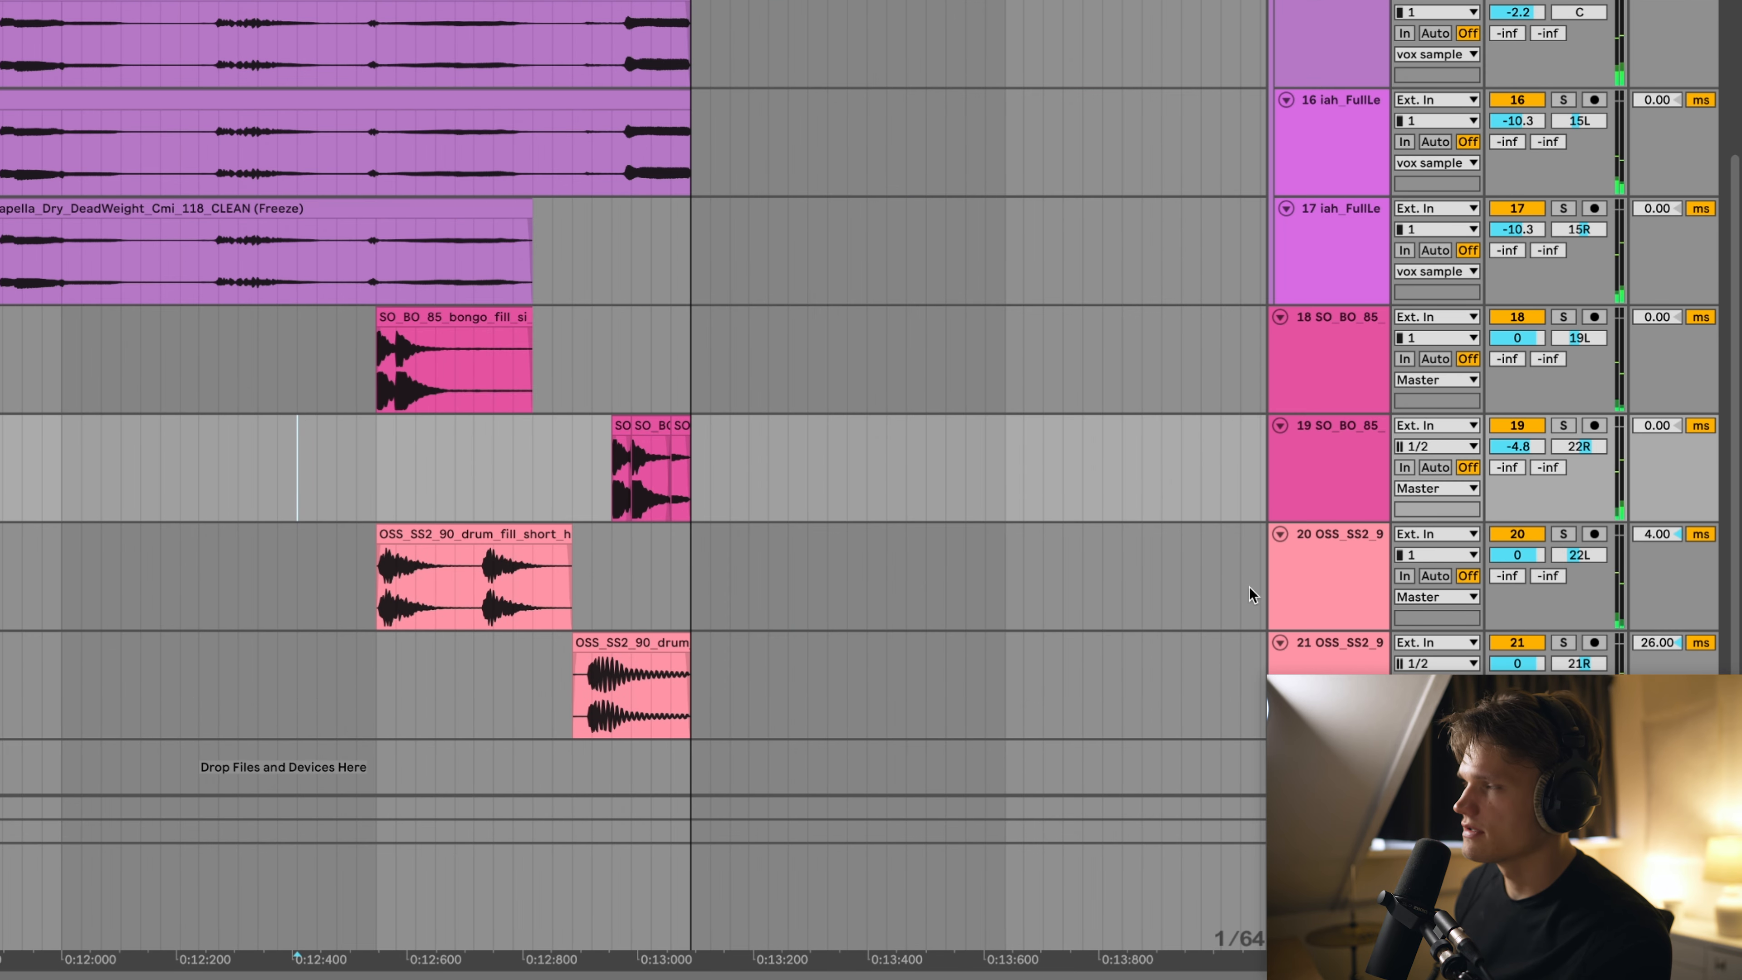
{"action": "key", "text": "space"}
{"action": "key", "text": "space"}
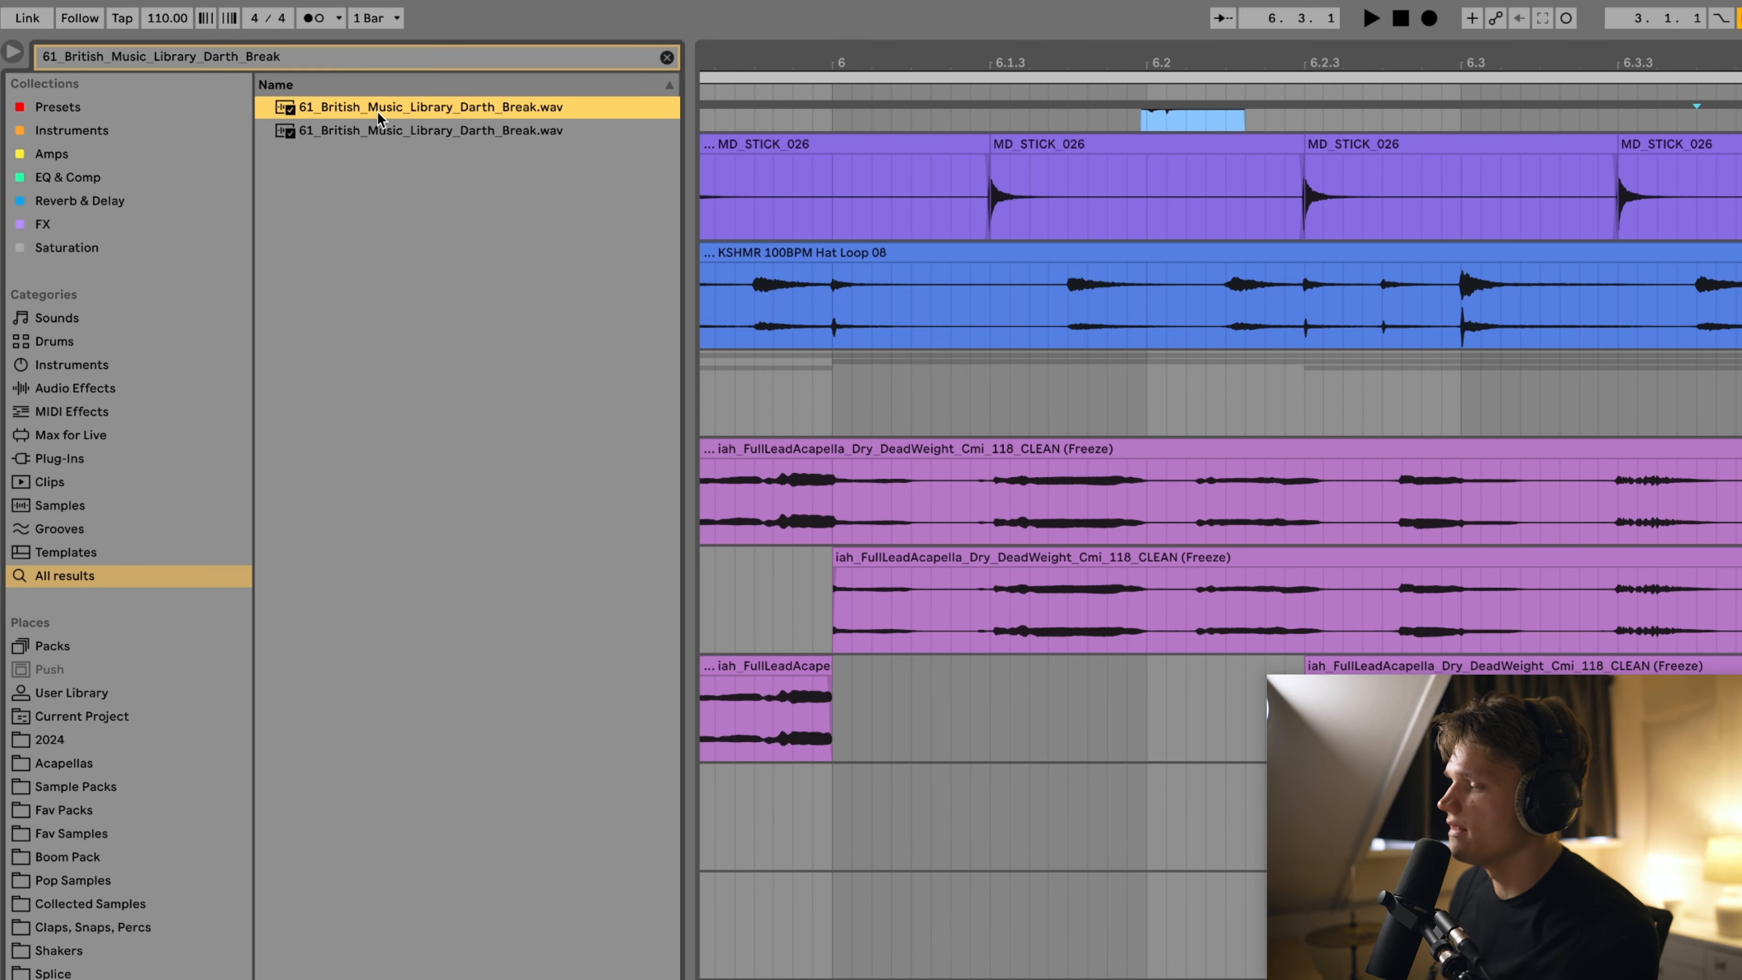
Add the 61_British_Music_Library_Darth_Break sample on a new track around the fill and listen to it from beat 6.4
{"action": "mouse_move", "coordinate": [391, 107]}
{"action": "left_mouse_down"}
{"action": "mouse_move", "coordinate": [672, 373]}
{"action": "mouse_move", "coordinate": [577, 502]}
{"action": "mouse_move", "coordinate": [210, 277]}
{"action": "mouse_move", "coordinate": [411, 488]}
{"action": "mouse_move", "coordinate": [361, 472]}
{"action": "left_mouse_up"}
{"action": "left_click", "coordinate": [712, 487]}
{"action": "key", "text": "space"}
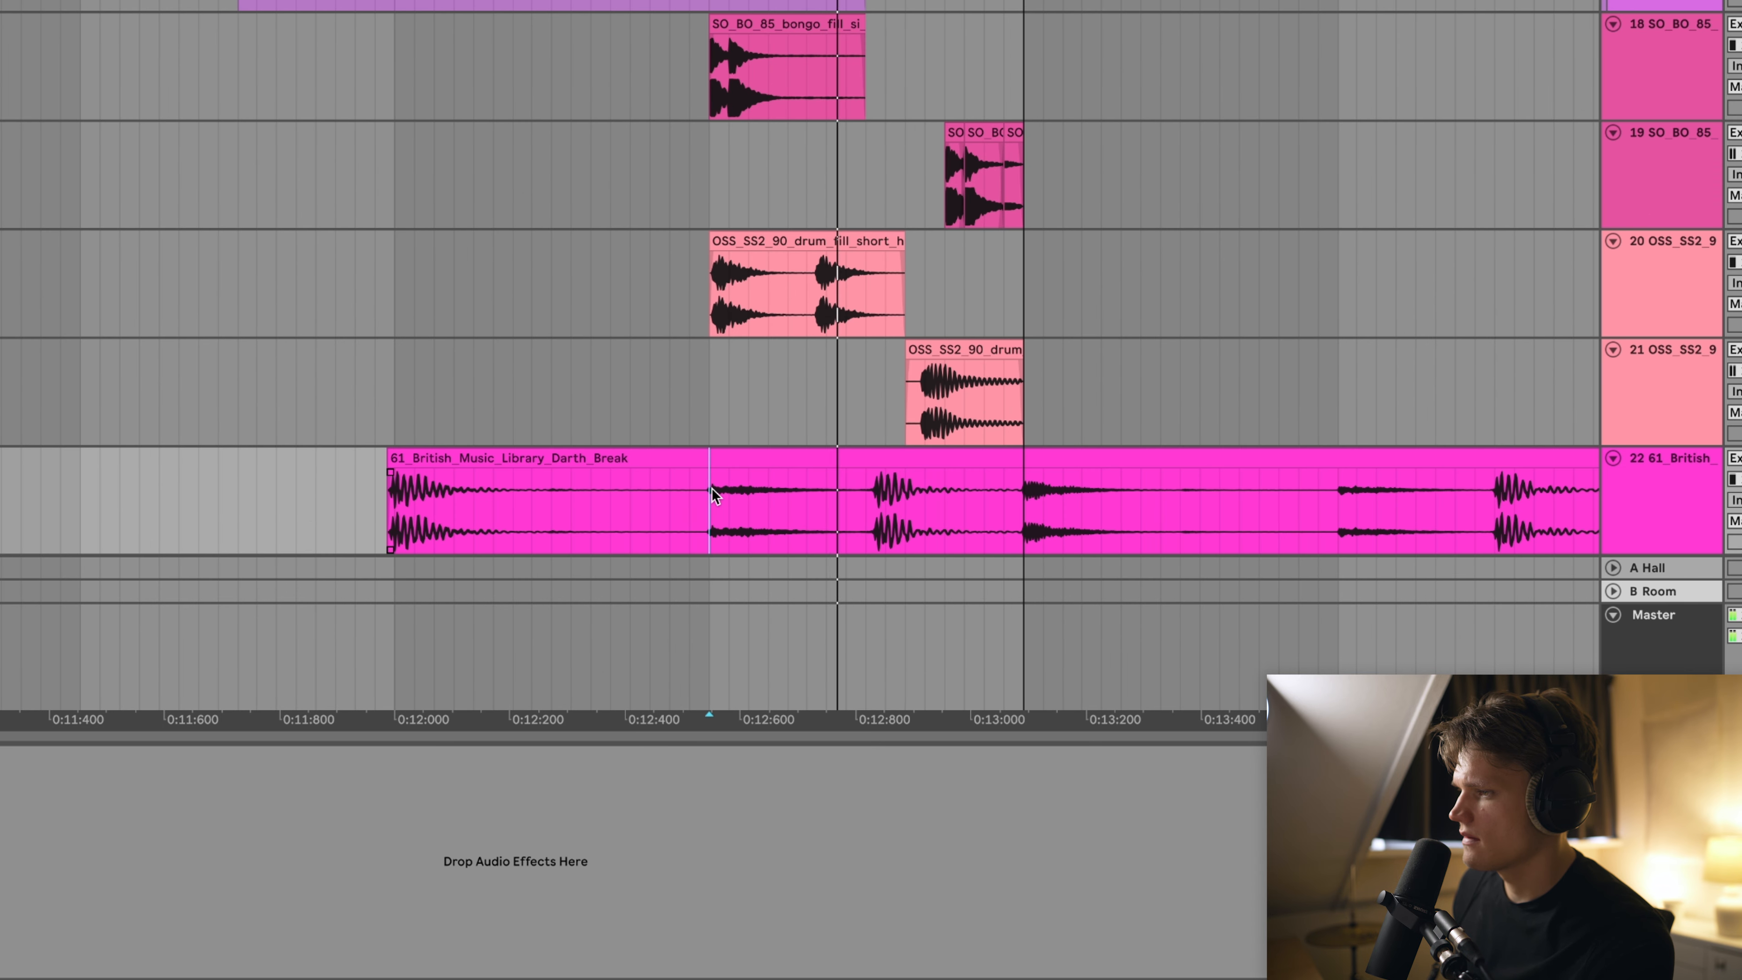
{"action": "key", "text": "space"}
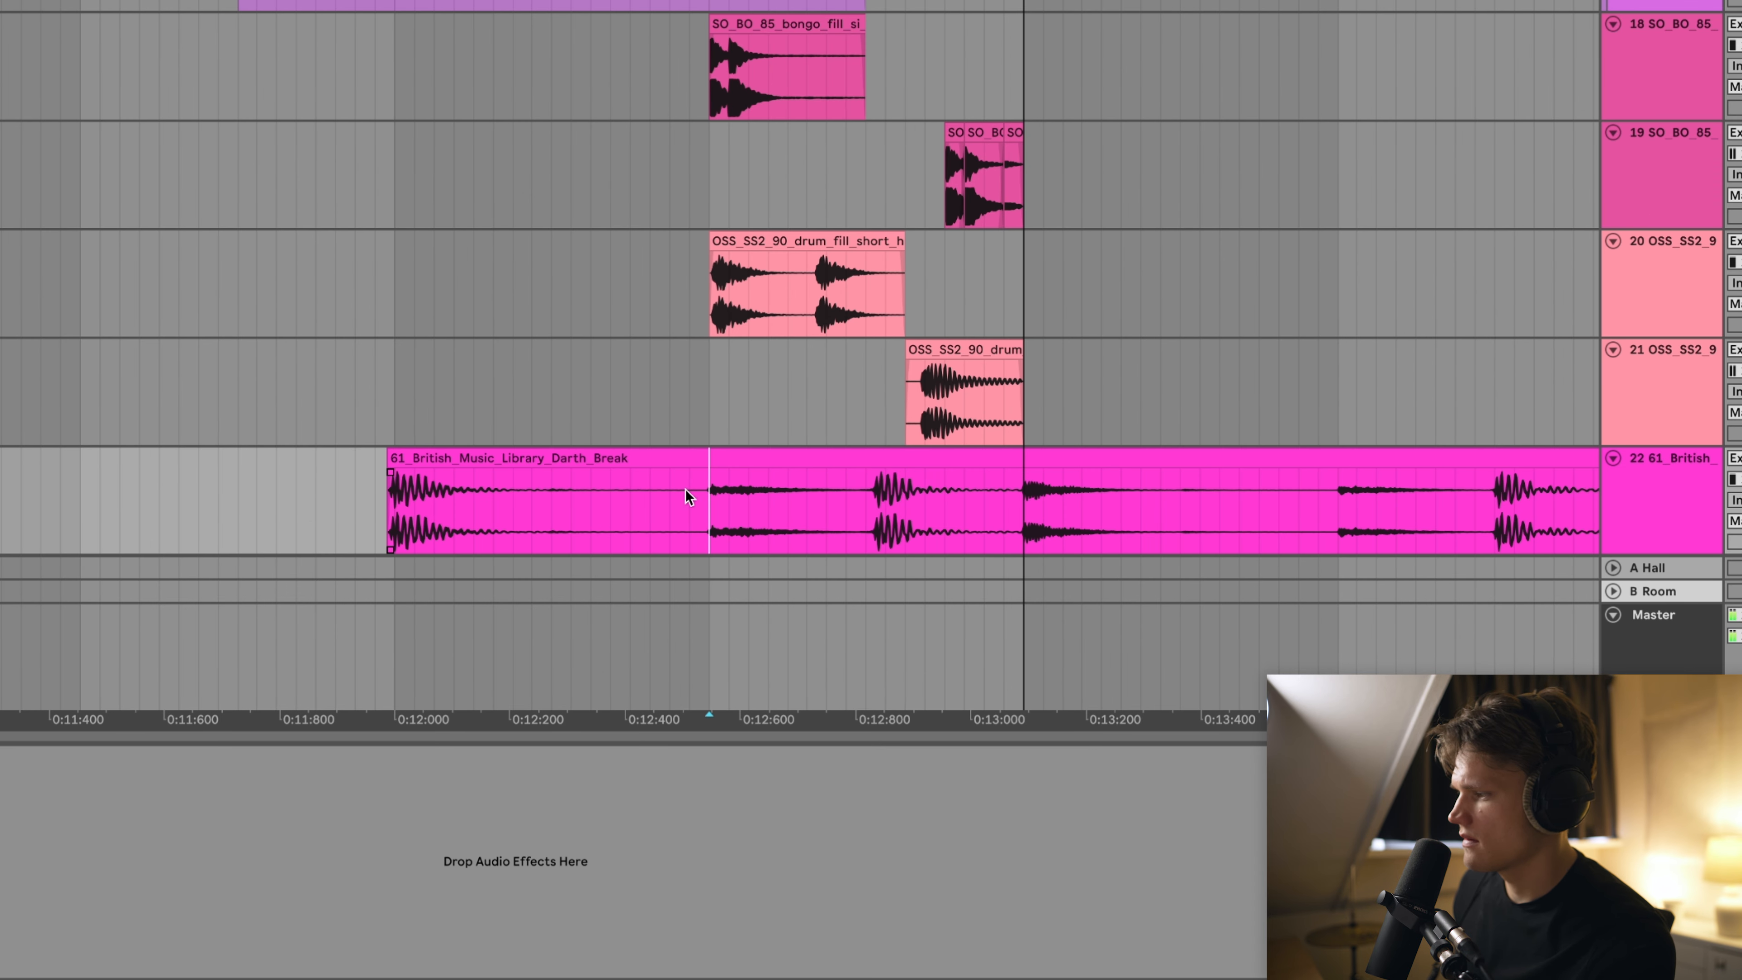
Split the Darth Break clip at beat 6.4 and at the end of bar 6, and delete the outer parts
{"action": "left_click", "coordinate": [602, 461]}
{"action": "key", "text": "ctrl+e"}
{"action": "left_click", "coordinate": [1001, 501]}
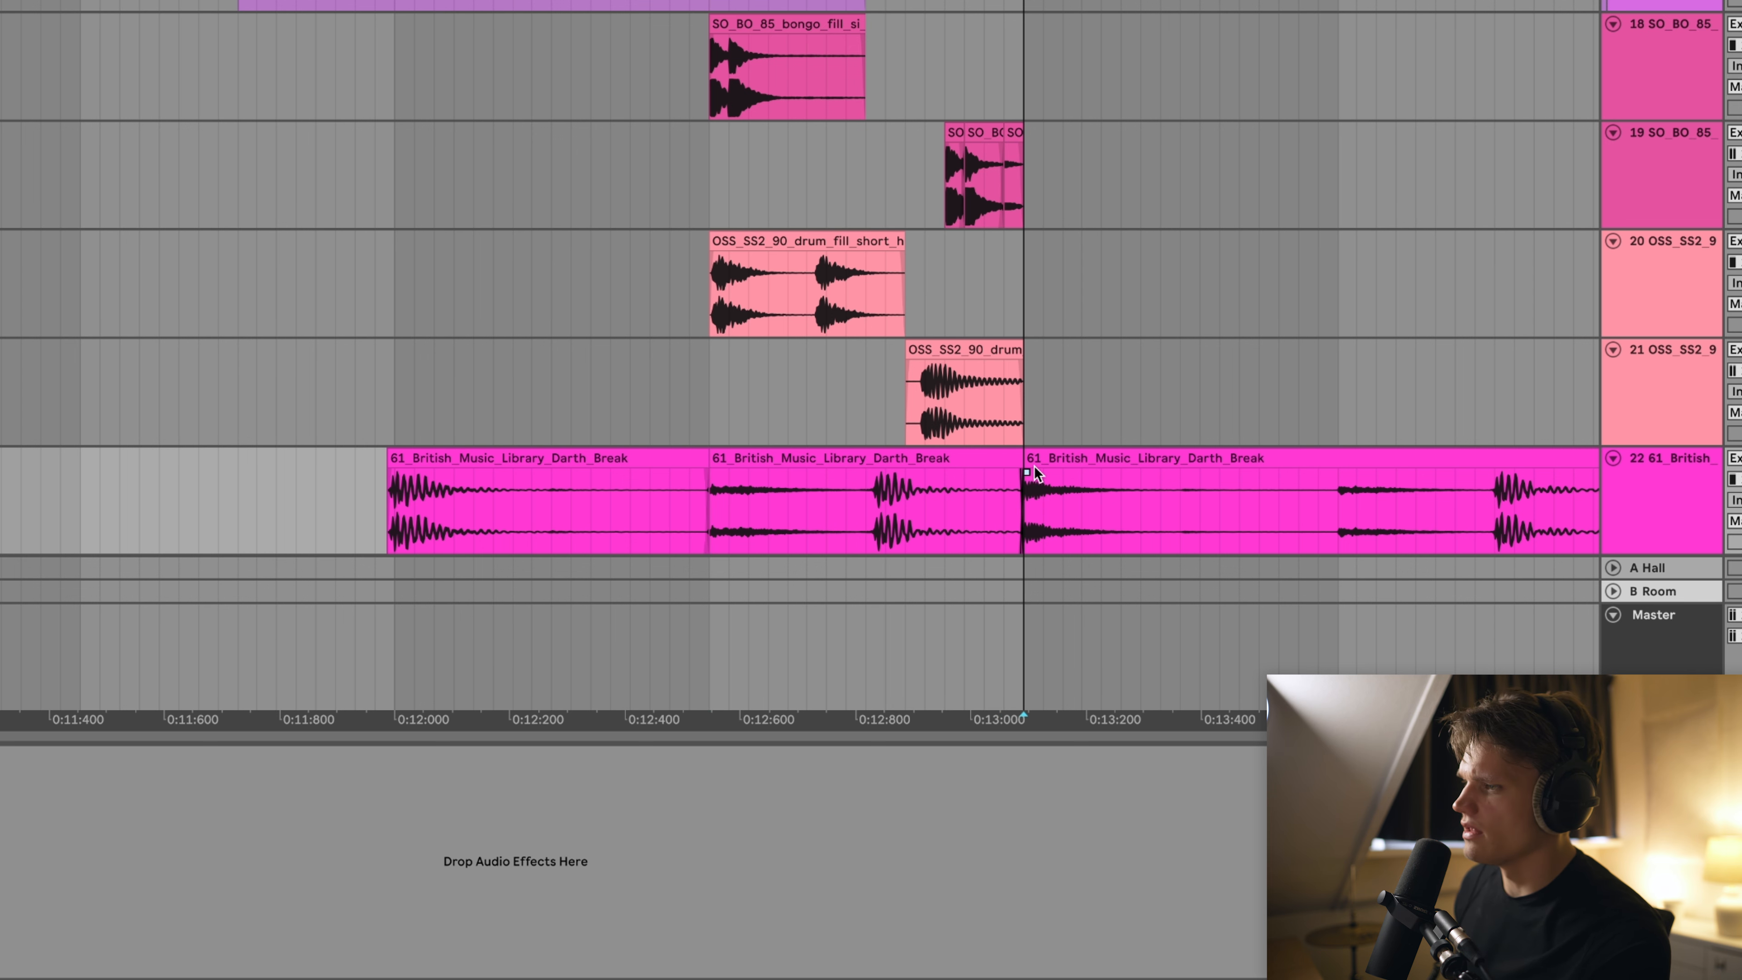
{"action": "left_click", "coordinate": [1044, 457]}
{"action": "key", "text": "Delete"}
{"action": "left_click", "coordinate": [690, 449]}
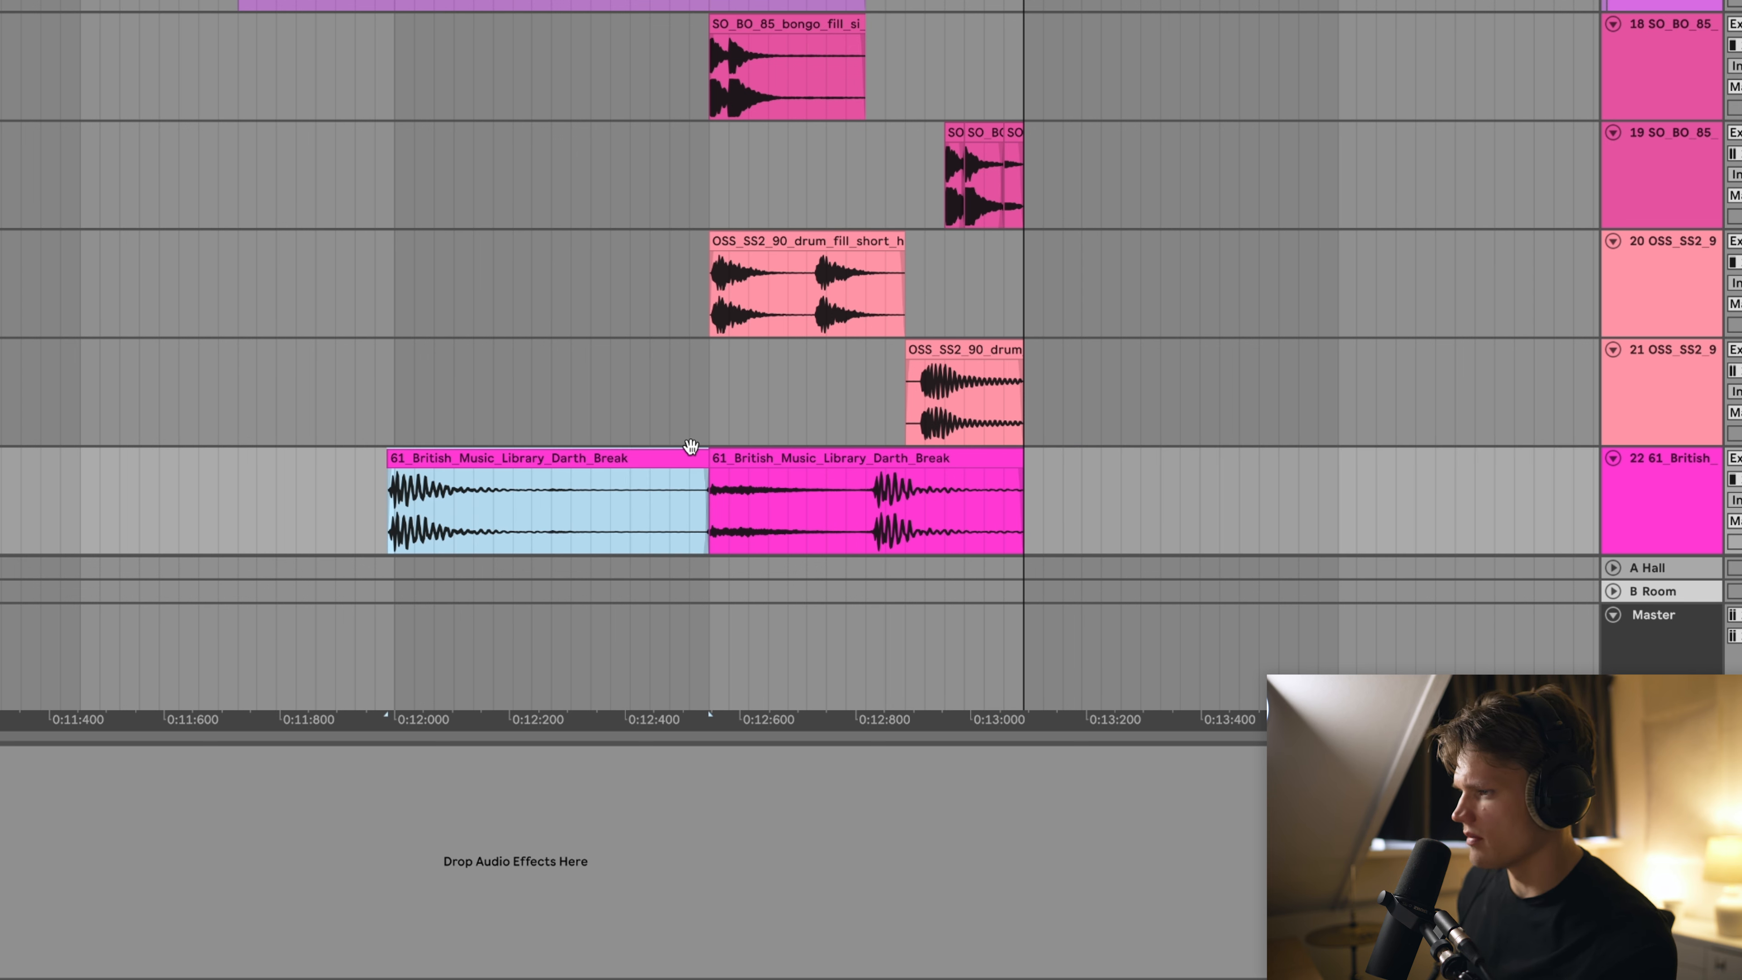
{"action": "key", "text": "Delete"}
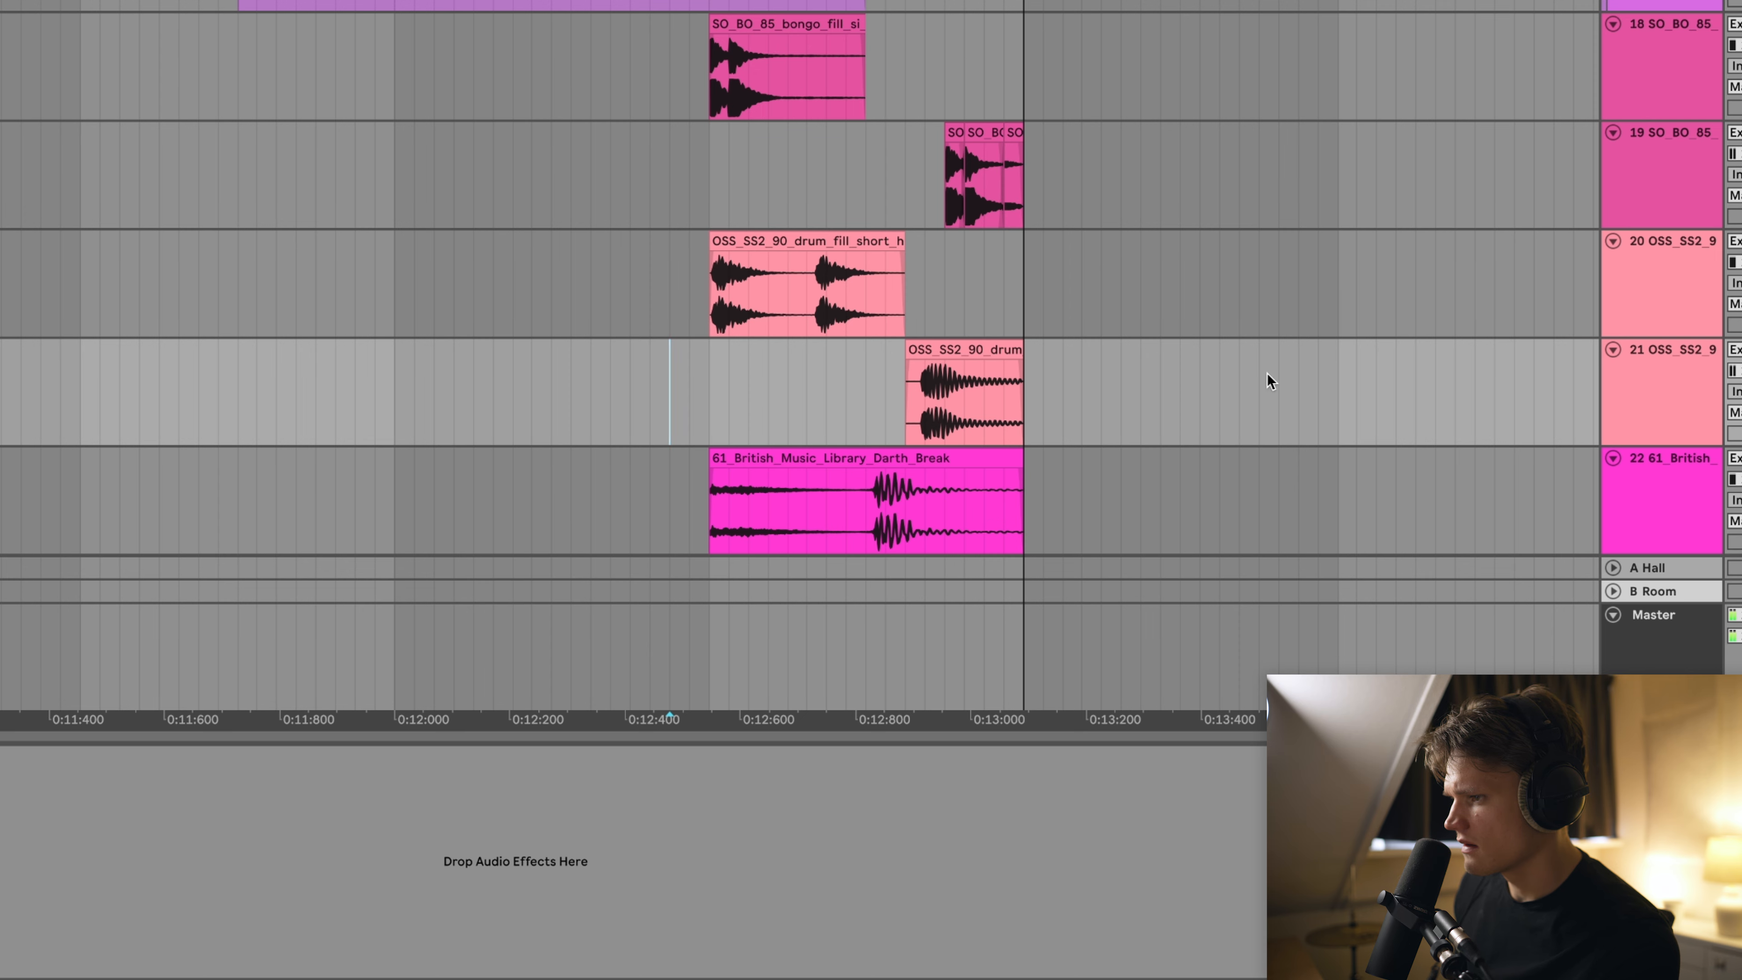
Open the trimmed Darth Break clip's audio settings and play it together with the other fills
{"action": "left_click", "coordinate": [650, 384]}
{"action": "scroll", "coordinate": [642, 424], "scroll_direction": "down", "scroll_amount": 1}
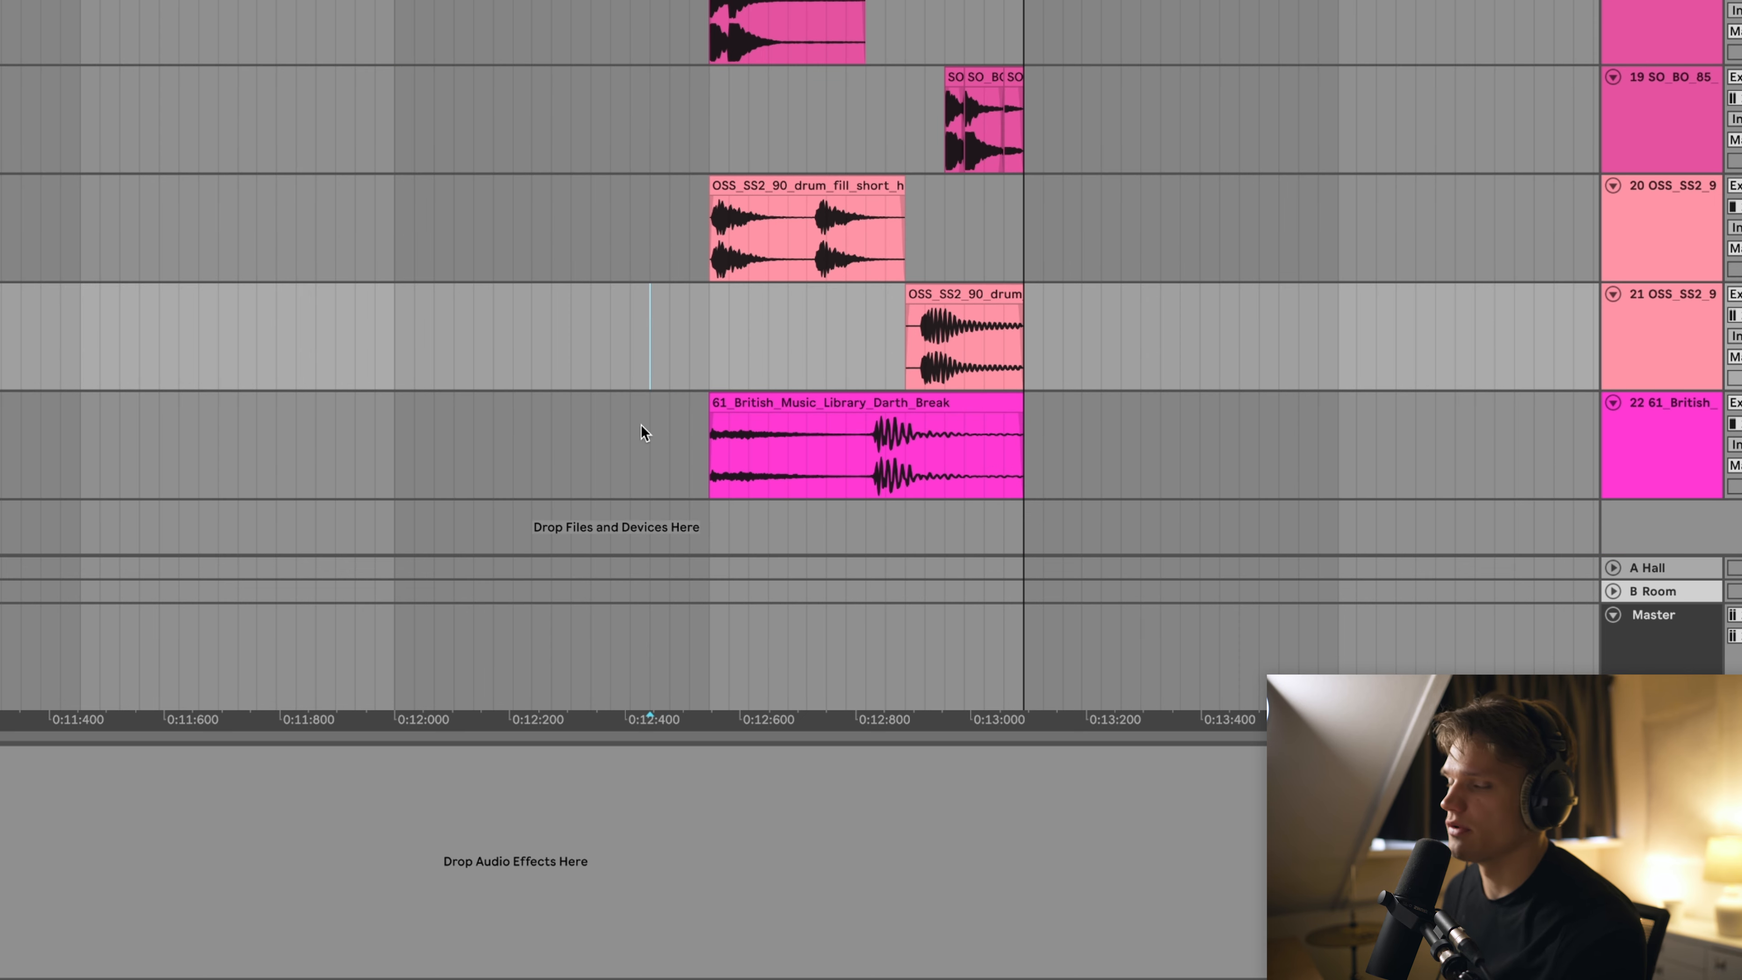
{"action": "left_click", "coordinate": [772, 406]}
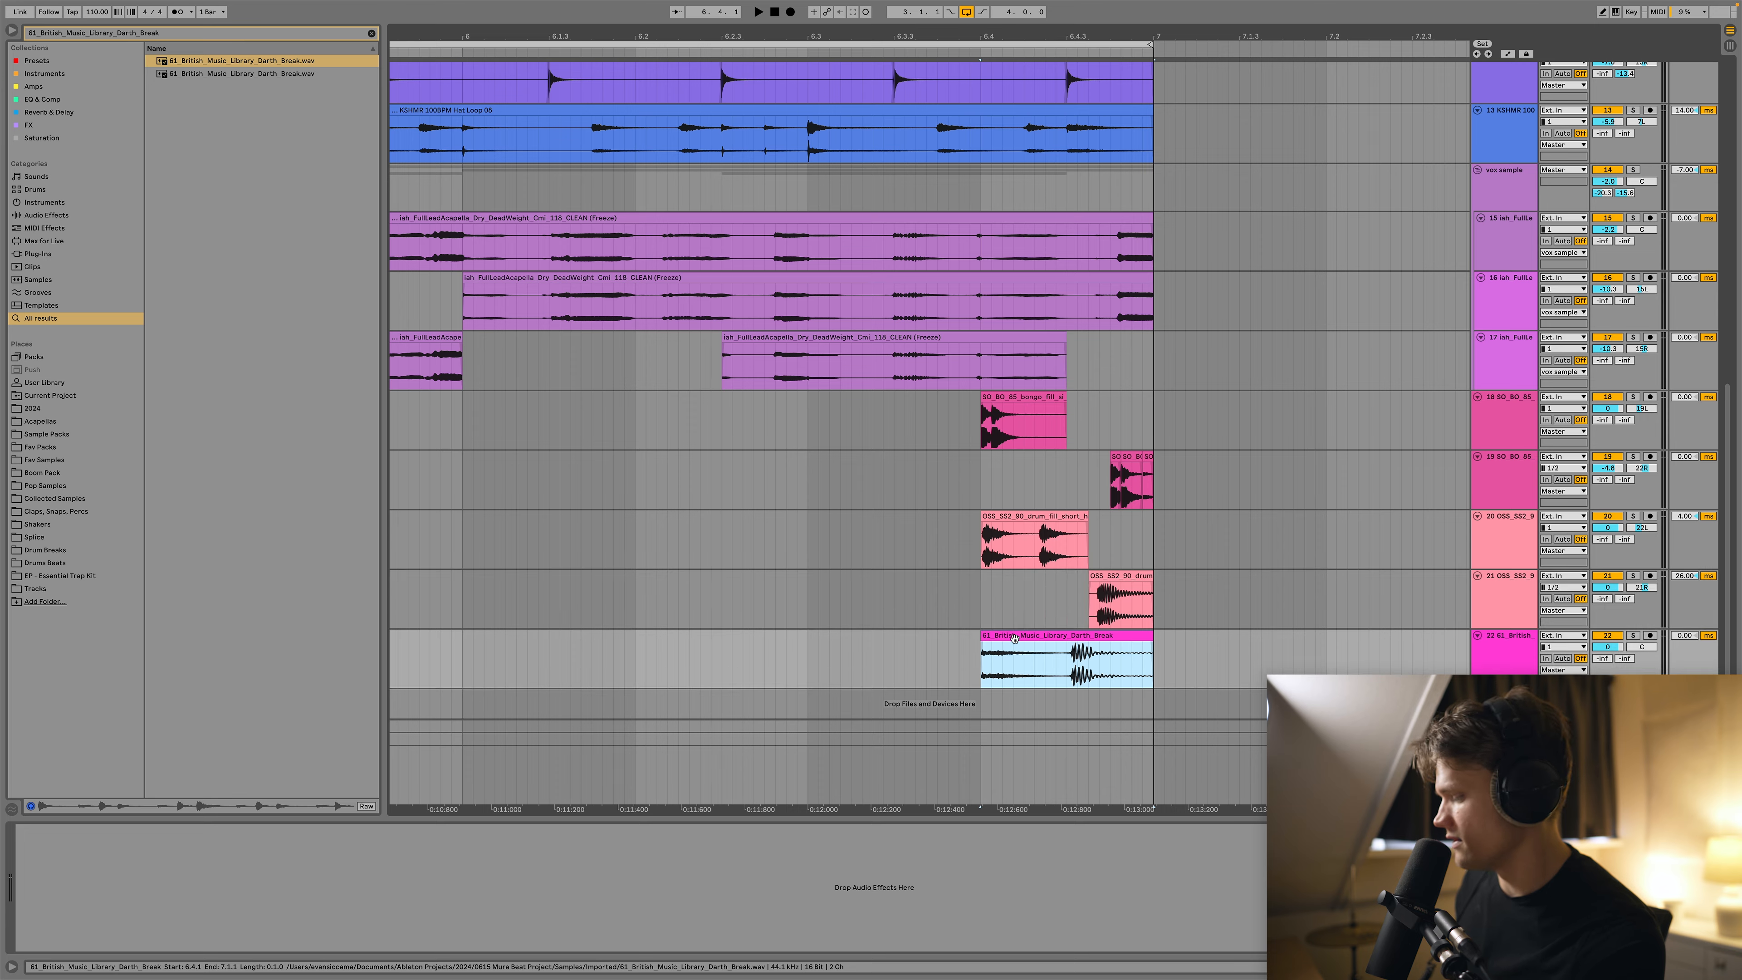
{"action": "double_click", "coordinate": [1013, 638]}
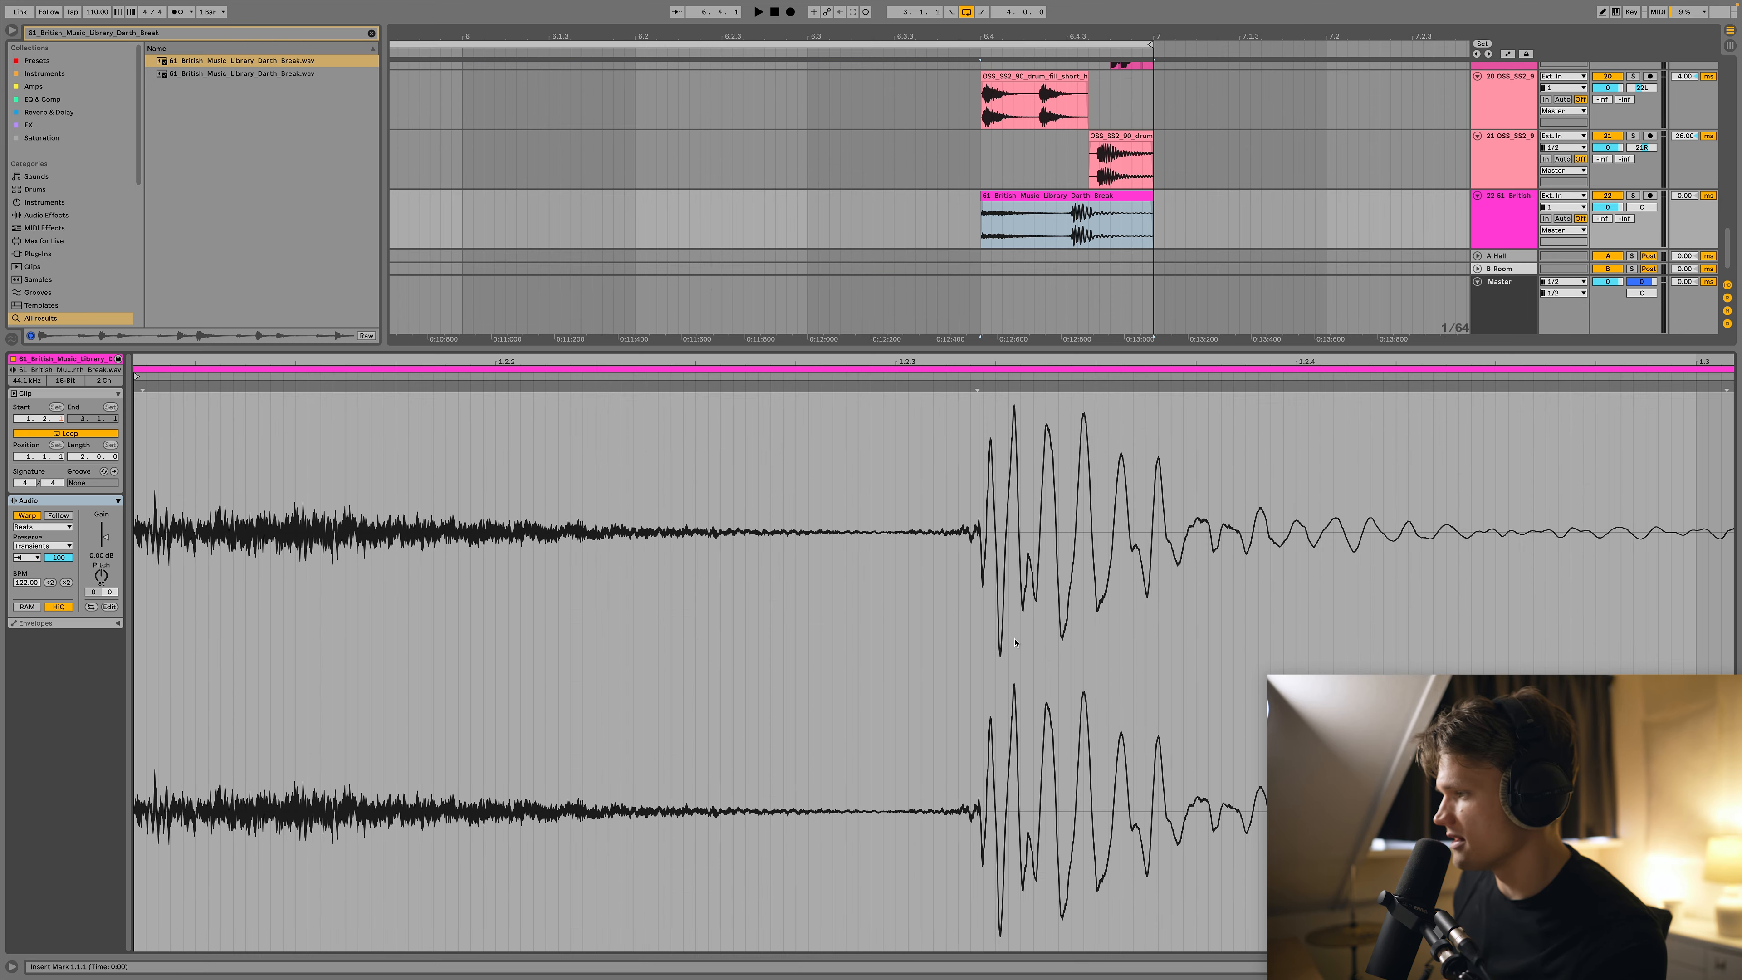
{"action": "key", "text": "space"}
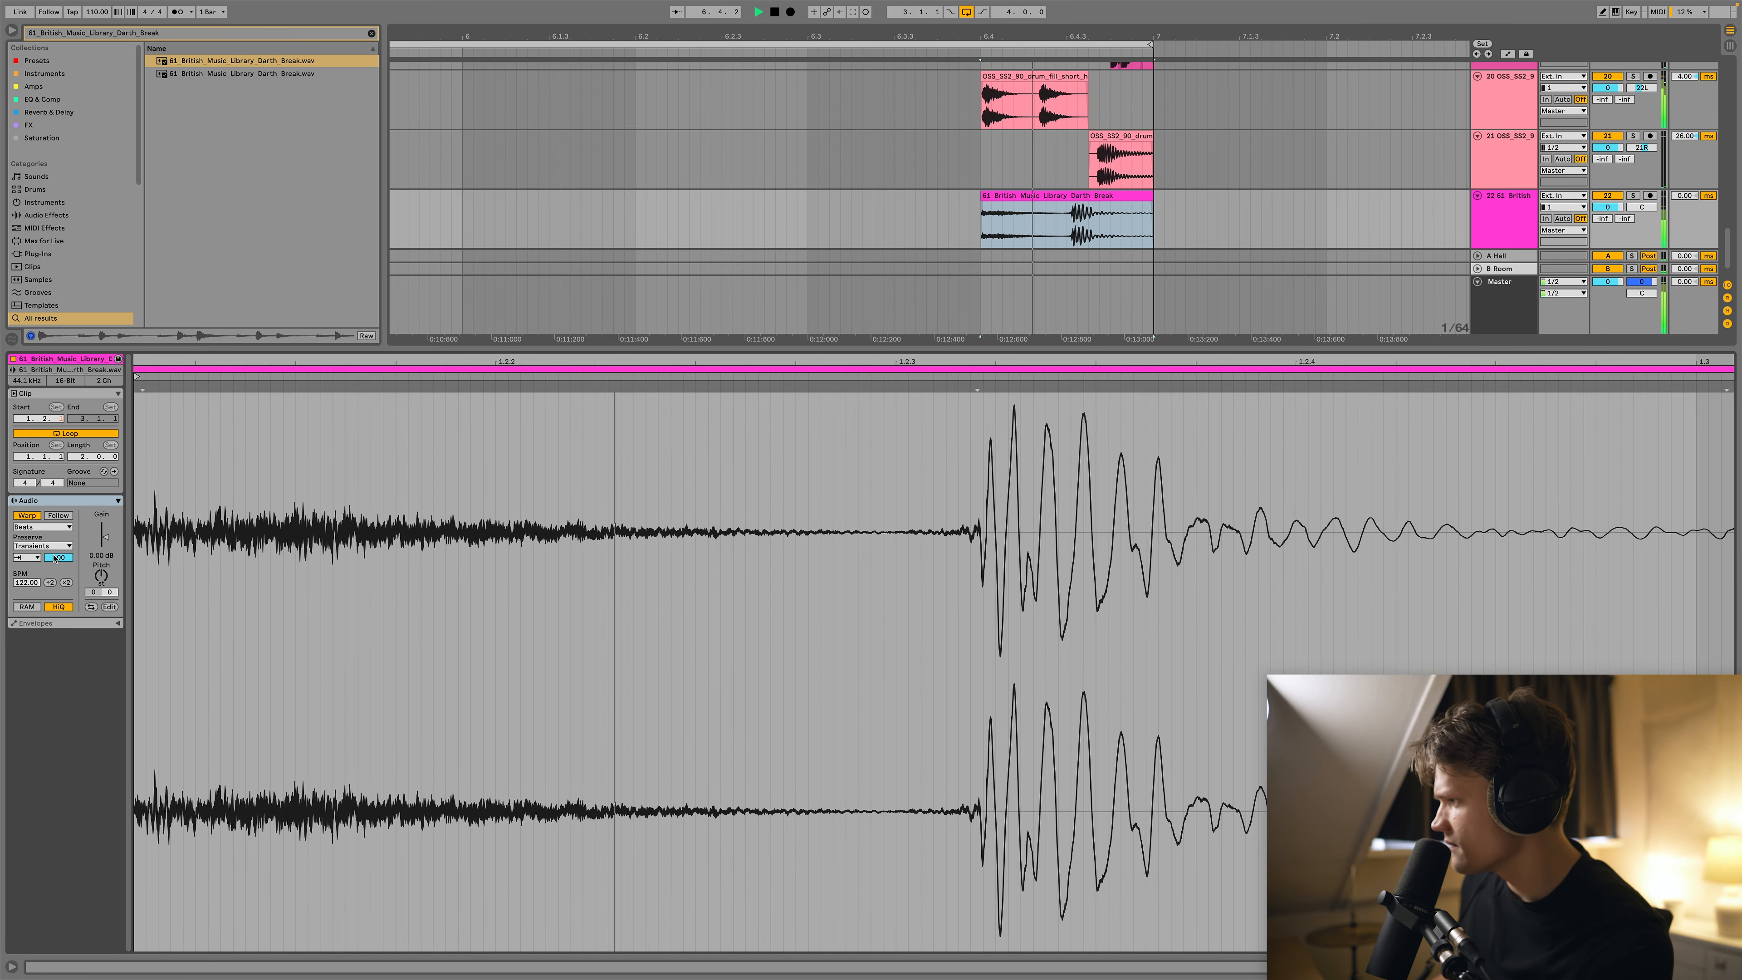
Group the five bongo, tom and break tracks and name the group "drum fill"
{"action": "left_click", "coordinate": [1506, 664]}
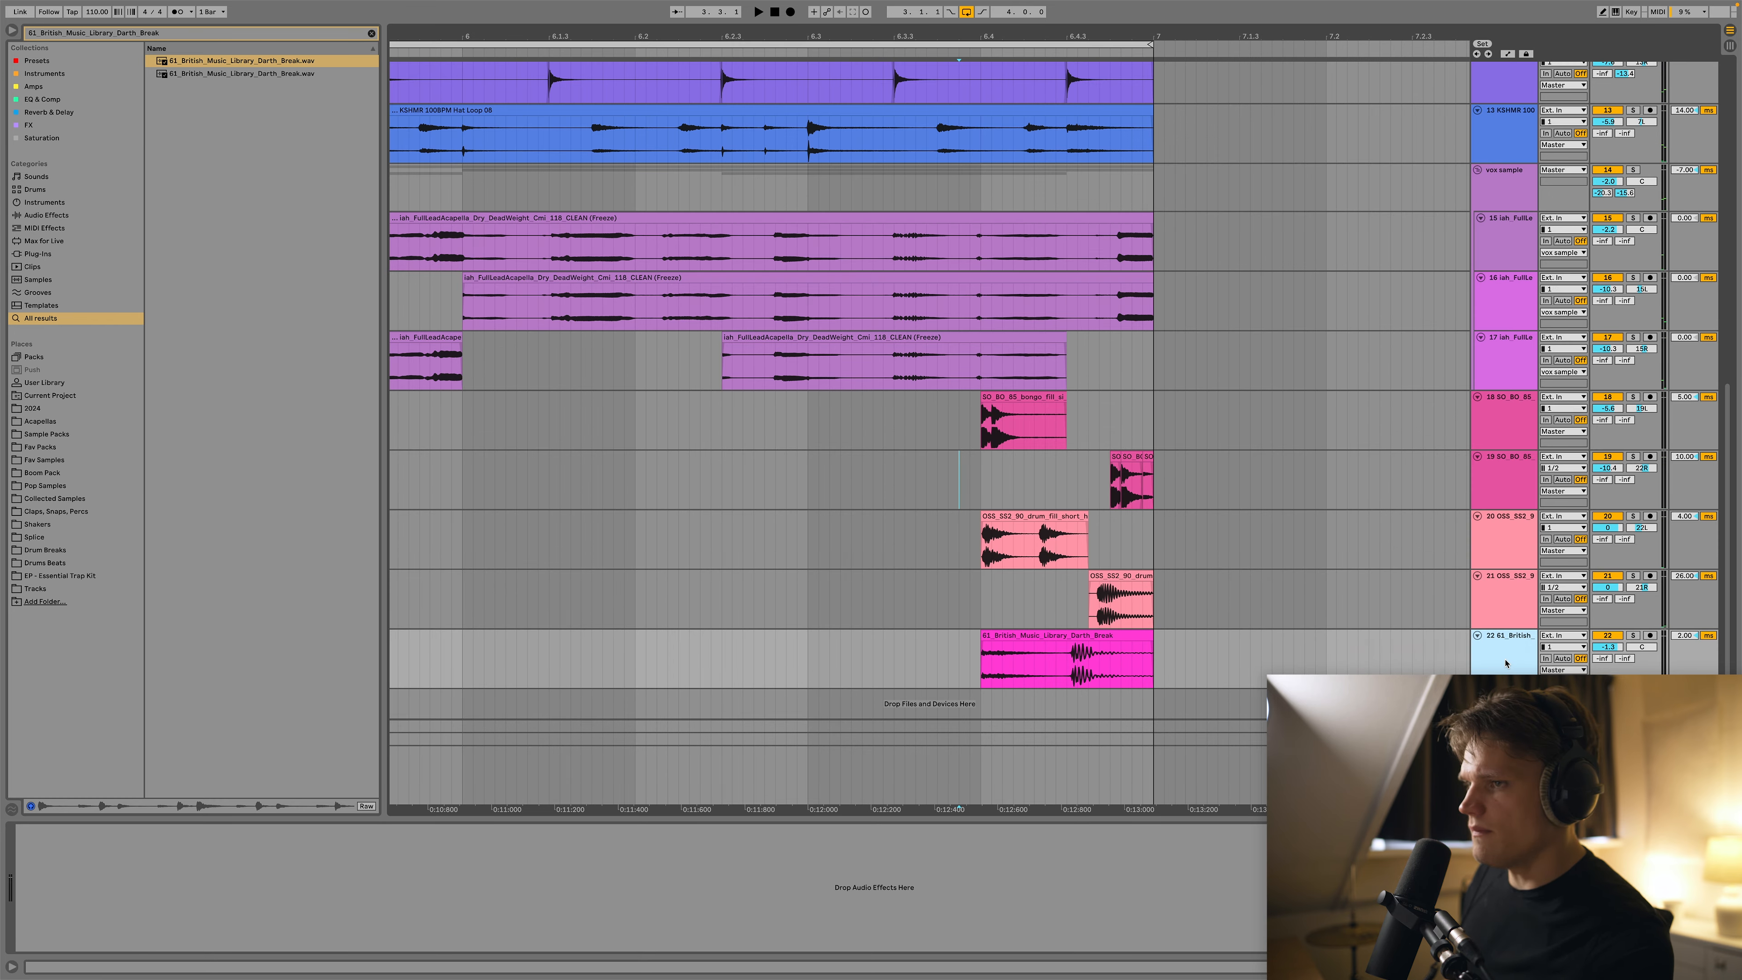
{"action": "left_click", "coordinate": [1506, 418], "text": "shift"}
{"action": "key", "text": "ctrl+g"}
{"action": "key", "text": "ctrl+r"}
{"action": "type", "text": "drum fill"}
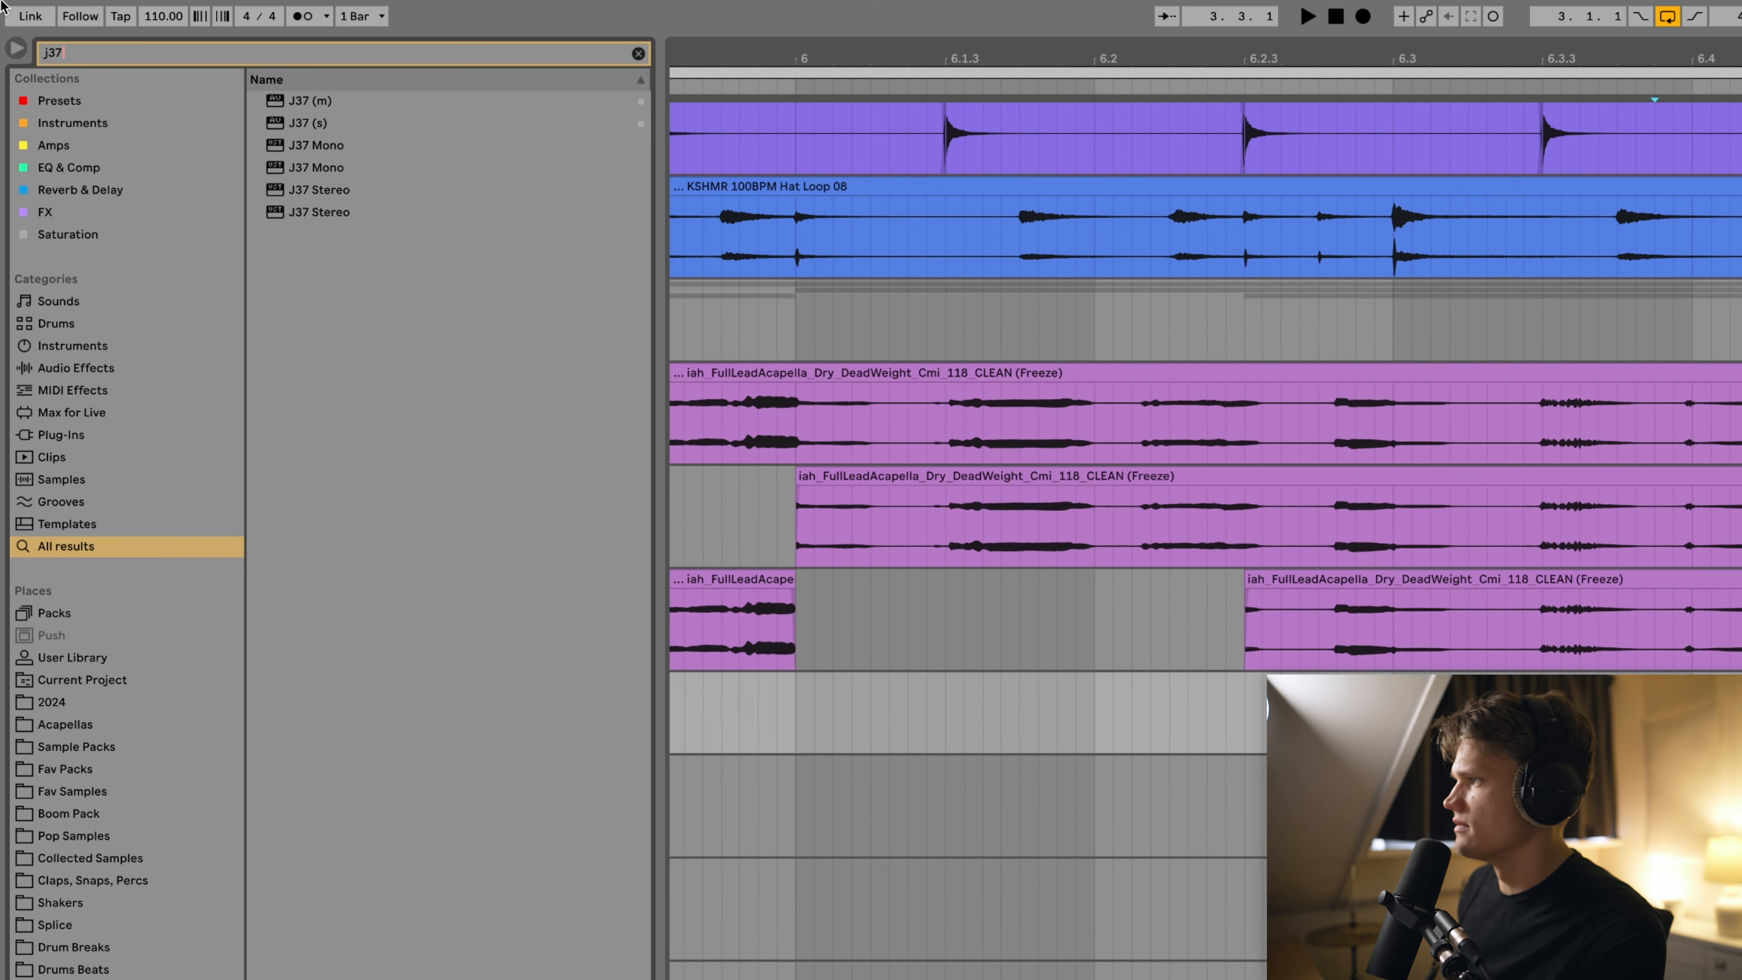
Add J37 (s) with adjusted saturation and input level, an iZotope stereo imager and SnareBuzz to the drum fill group
{"action": "left_click", "coordinate": [74, 235]}
{"action": "double_click", "coordinate": [332, 122]}
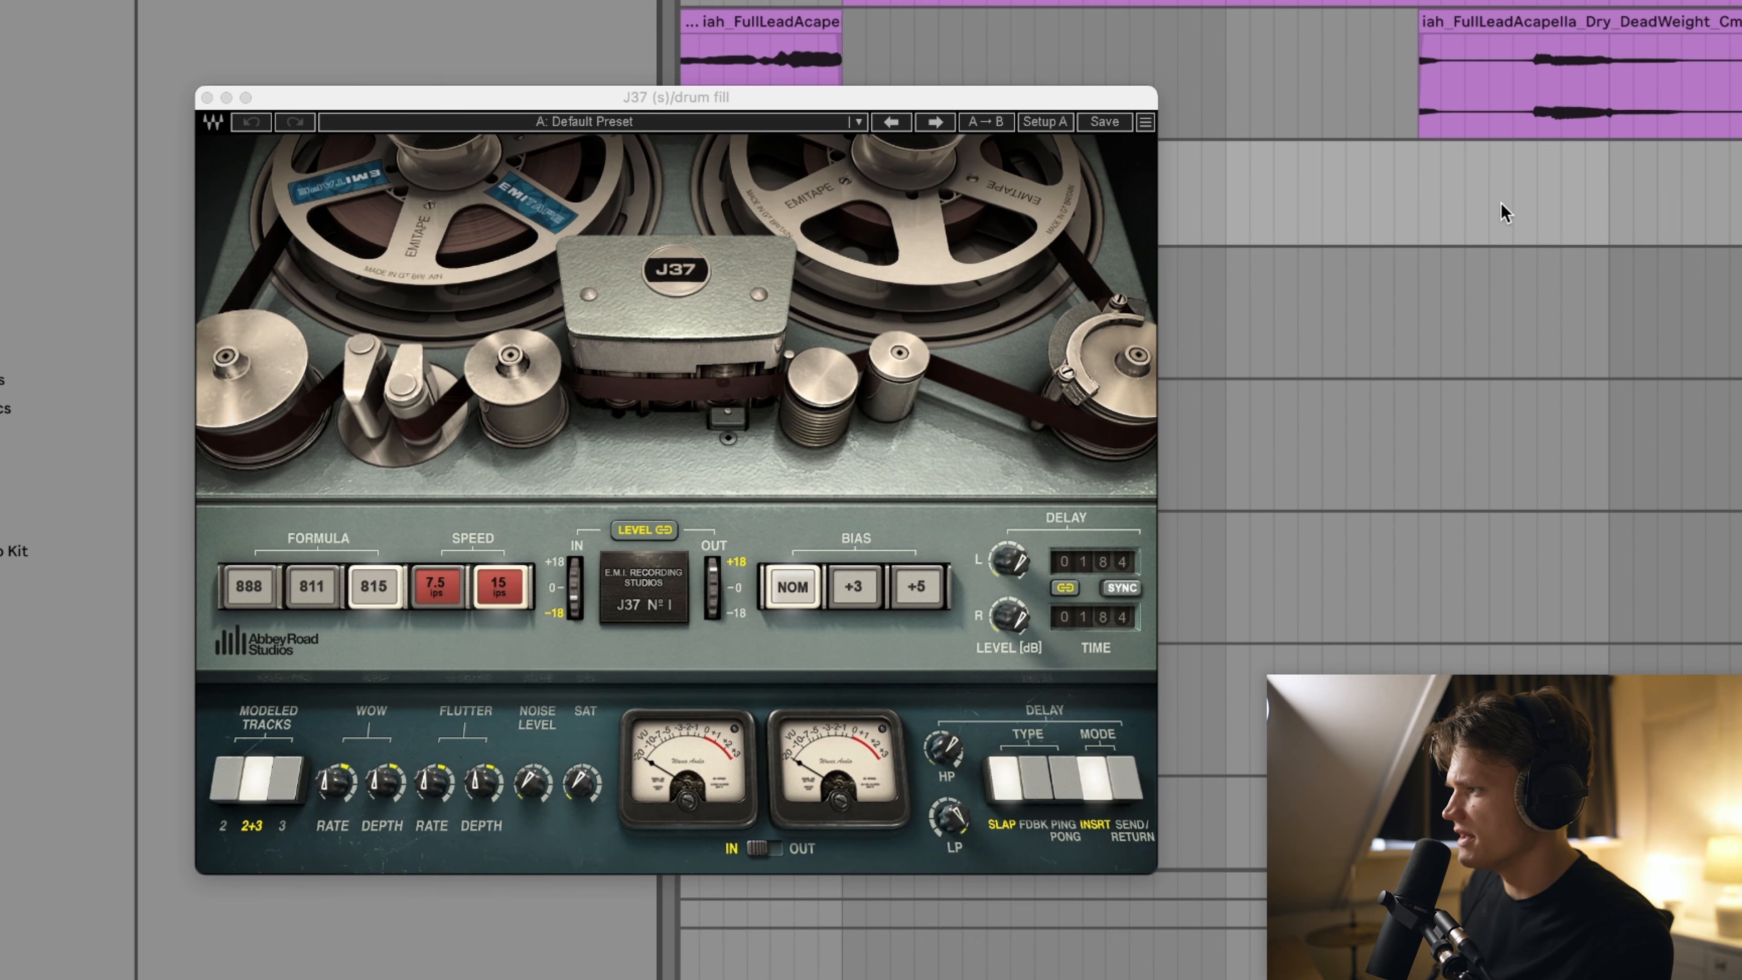
{"action": "left_click_drag", "start_coordinate": [583, 783], "coordinate": [583, 758]}
{"action": "left_click_drag", "start_coordinate": [575, 598], "coordinate": [575, 594]}
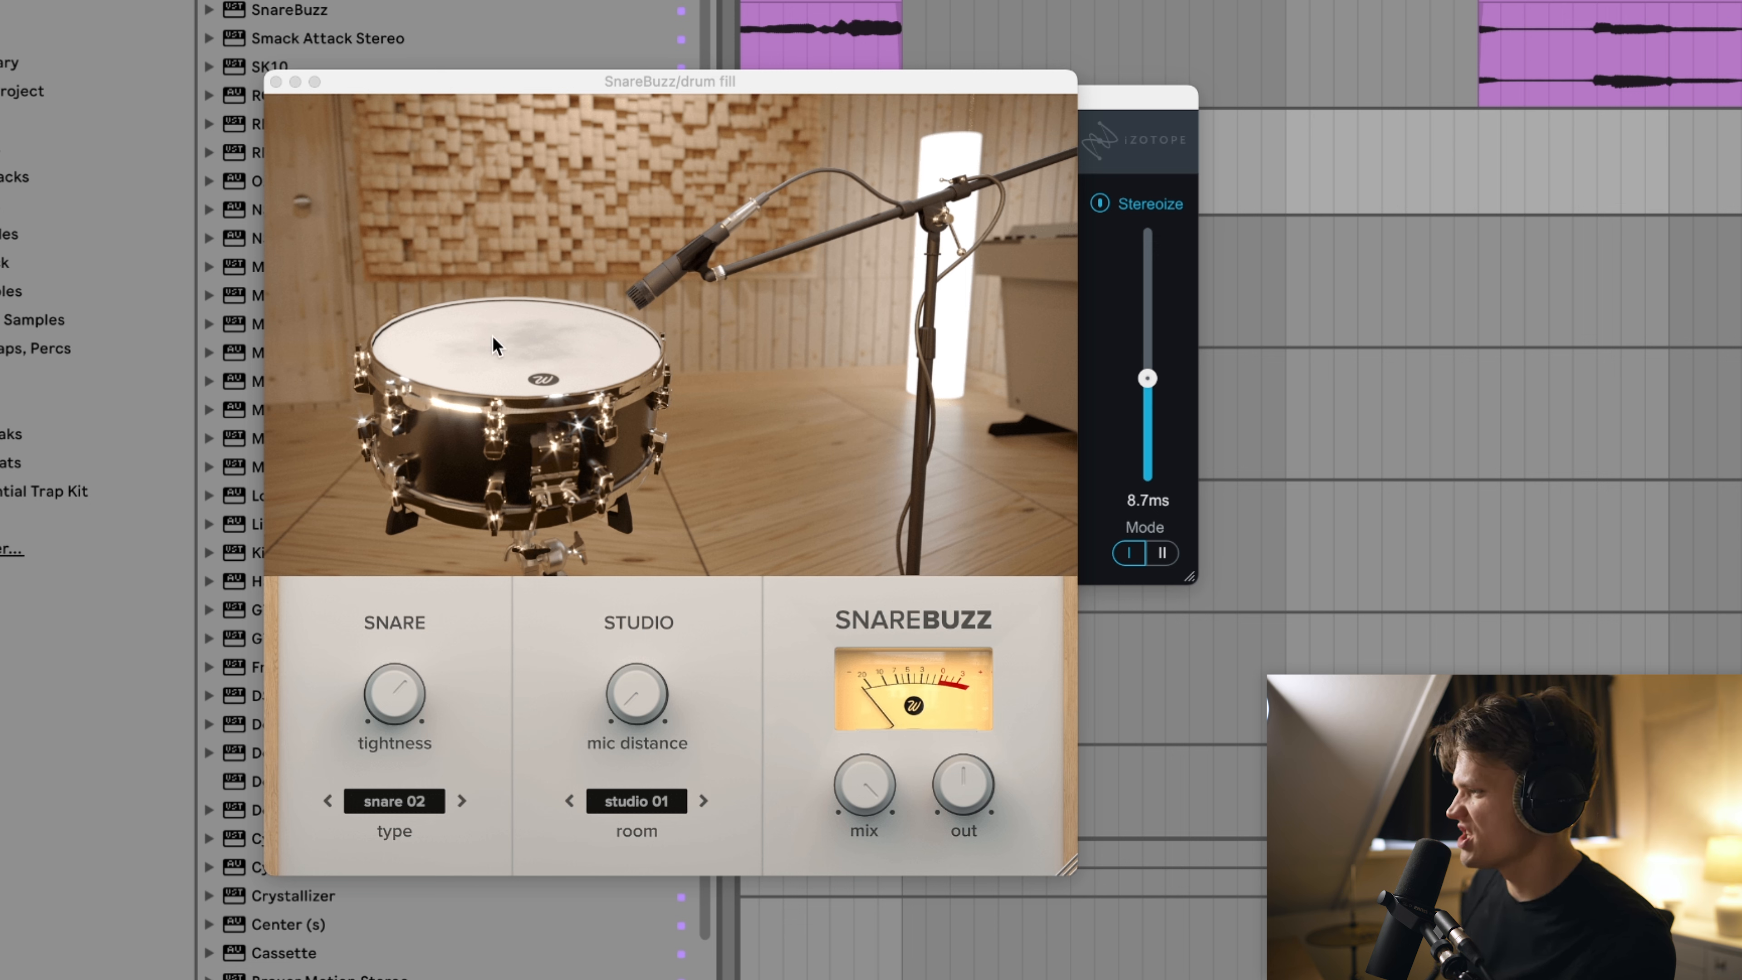
{"action": "left_click", "coordinate": [765, 327]}
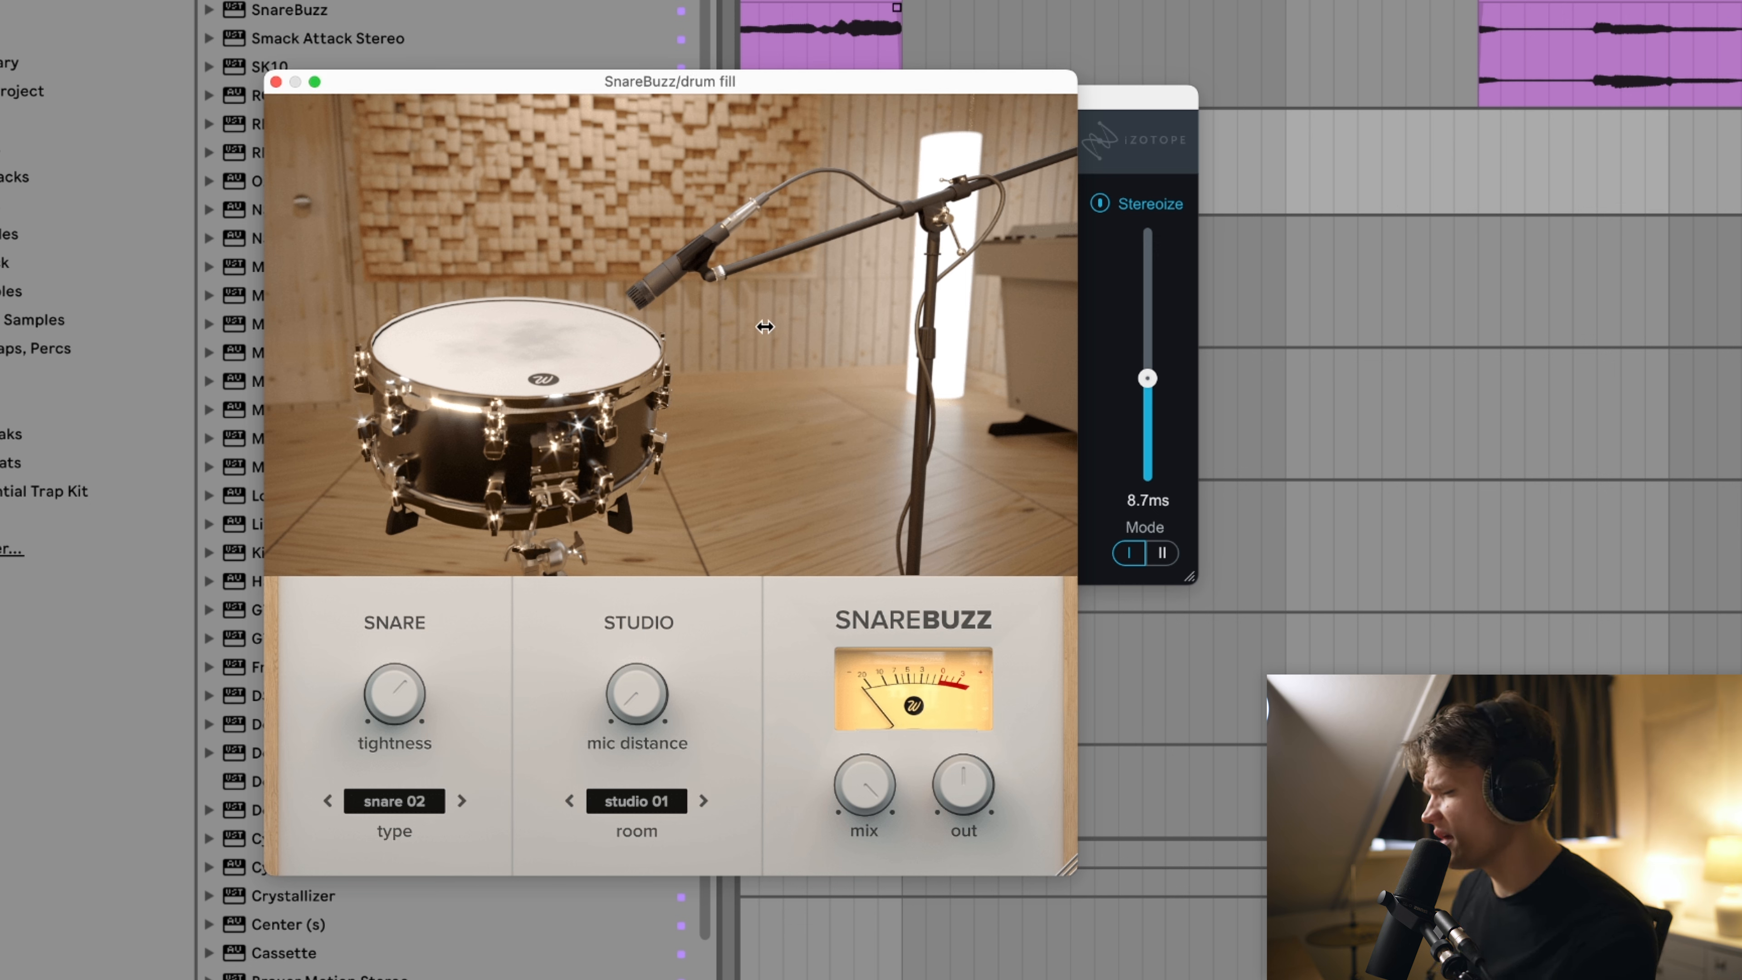